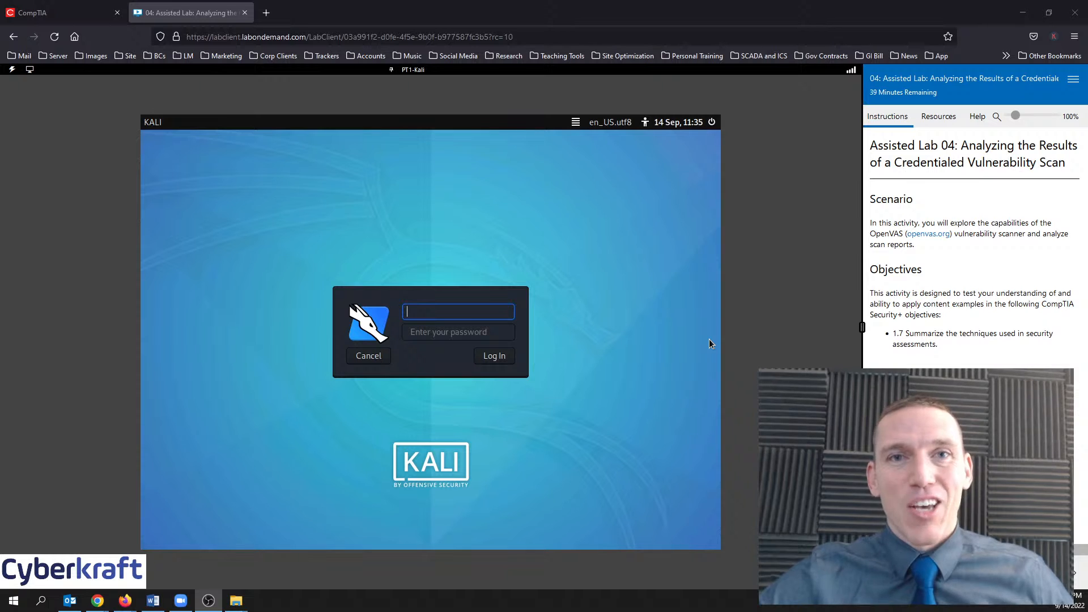
Try signing in to the Kali VM as user kali with the lab password
click(709, 339)
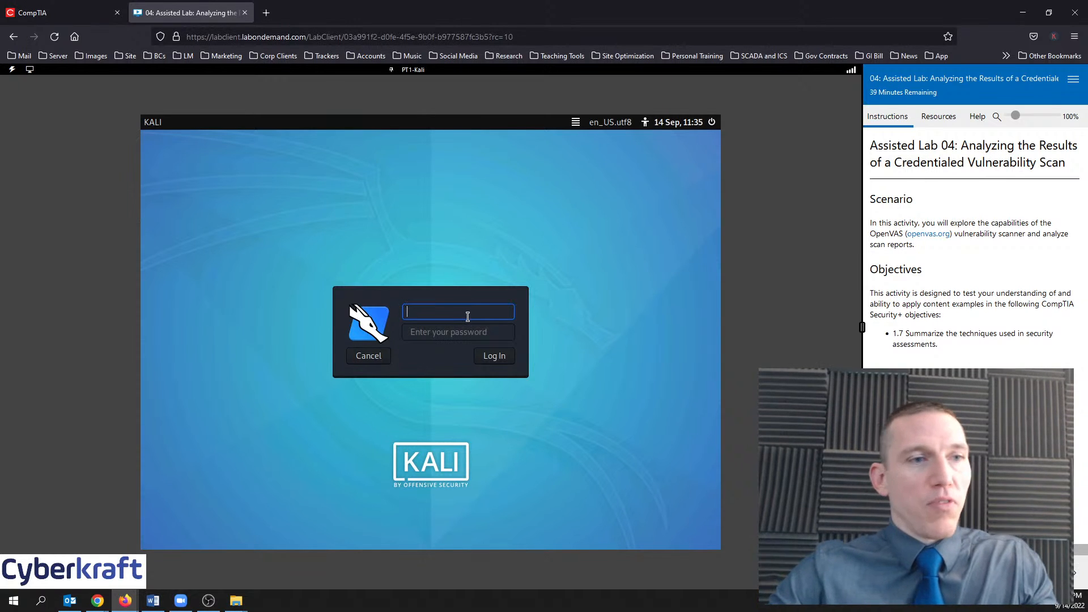
text(kali)
key(Tab)
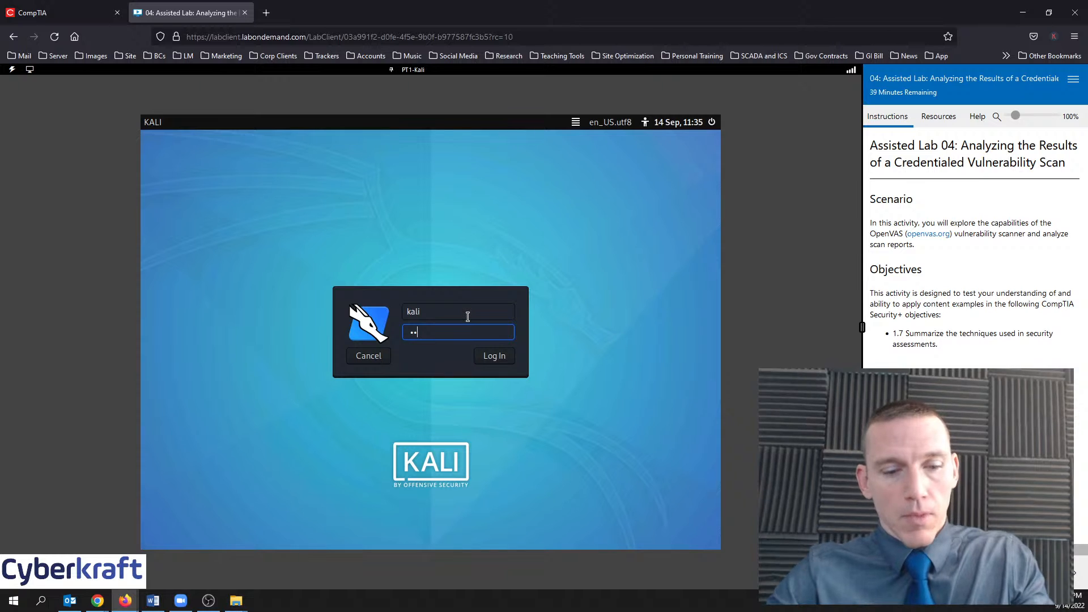
text(Pa$$w0rd)
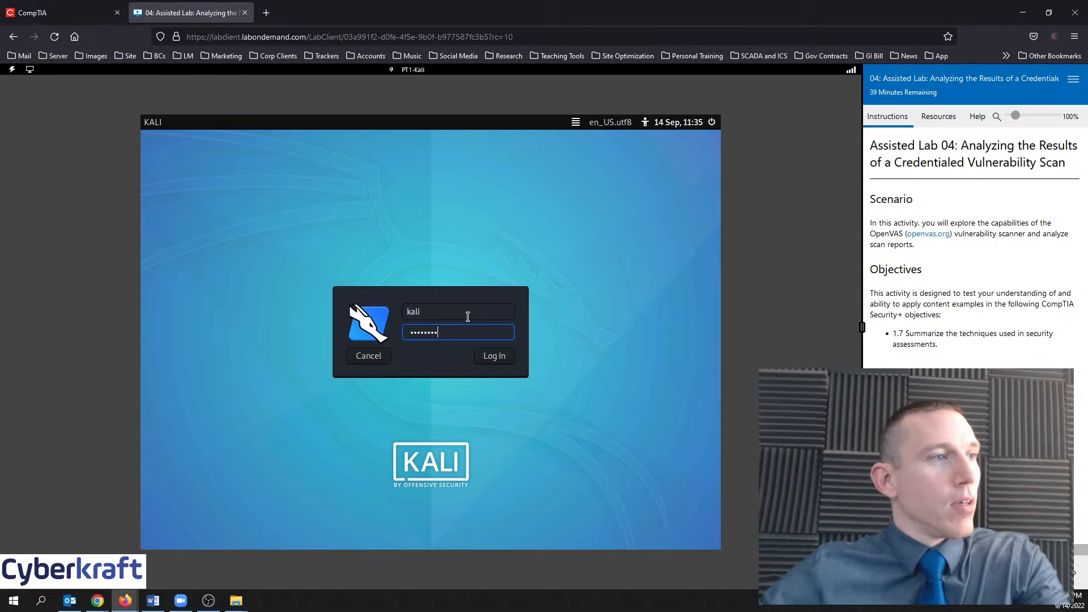
click(487, 353)
Check the lab credentials and sign in again as root with the lab password
click(938, 117)
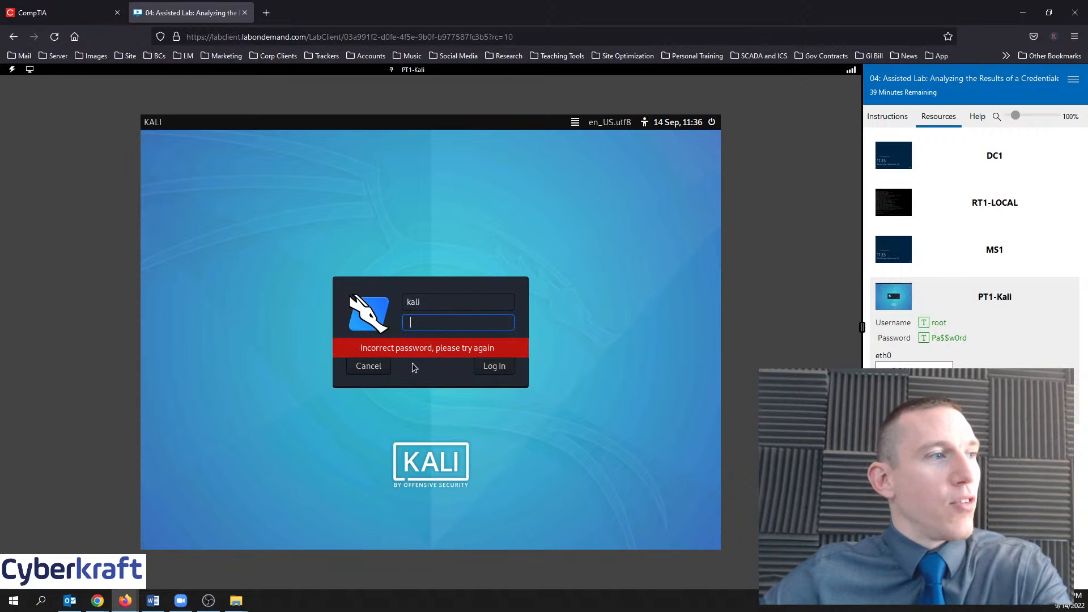
drag(437, 302, 399, 307)
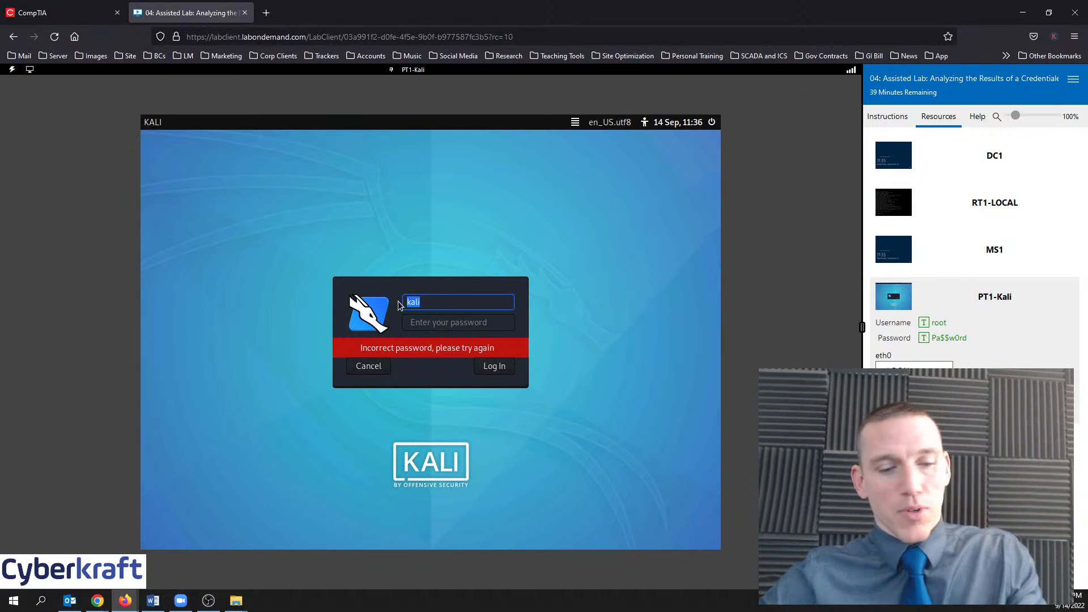
text(root)
key(Tab)
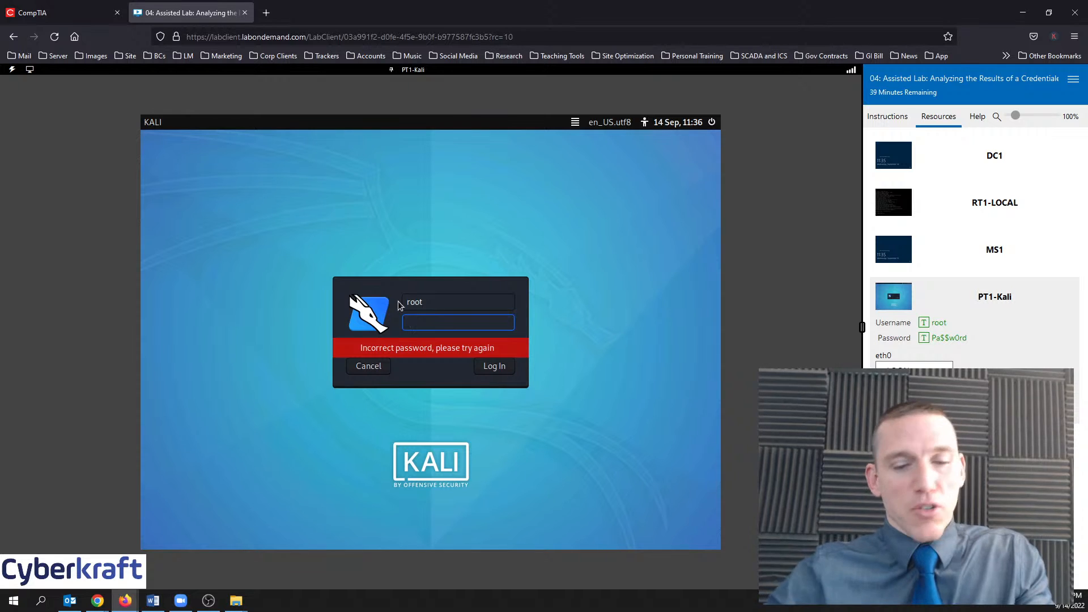
text(P)
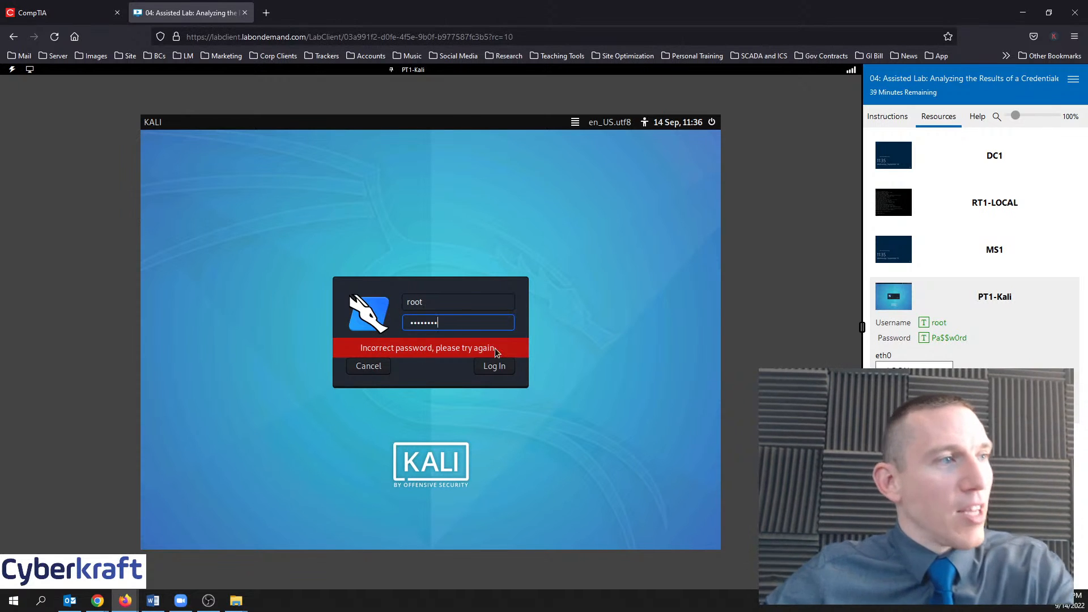
click(494, 366)
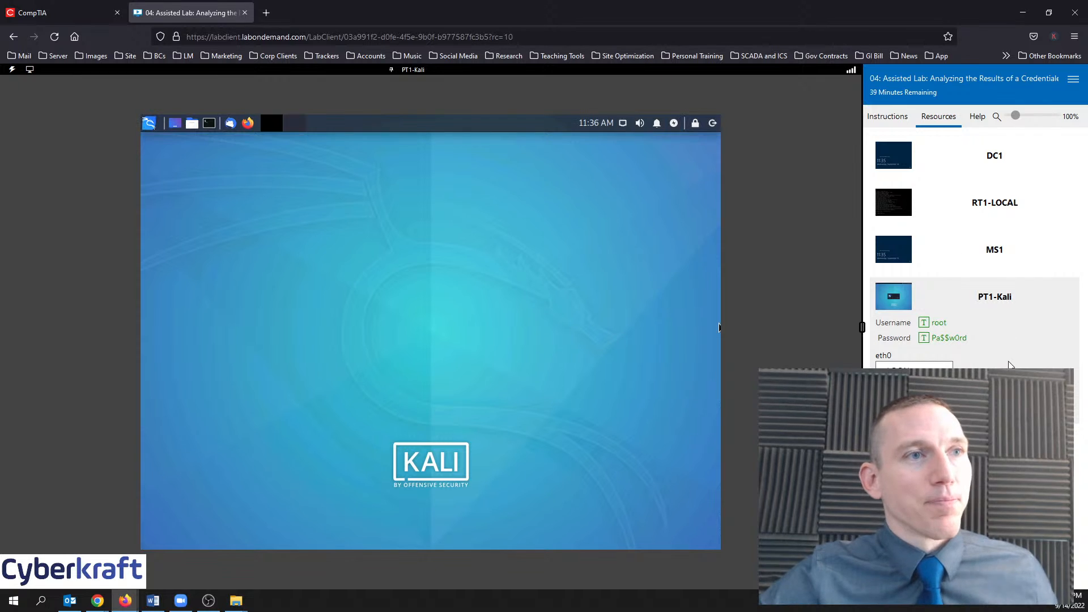
Review the lab machines and their credentials, then mark lab step 1 as done
click(889, 116)
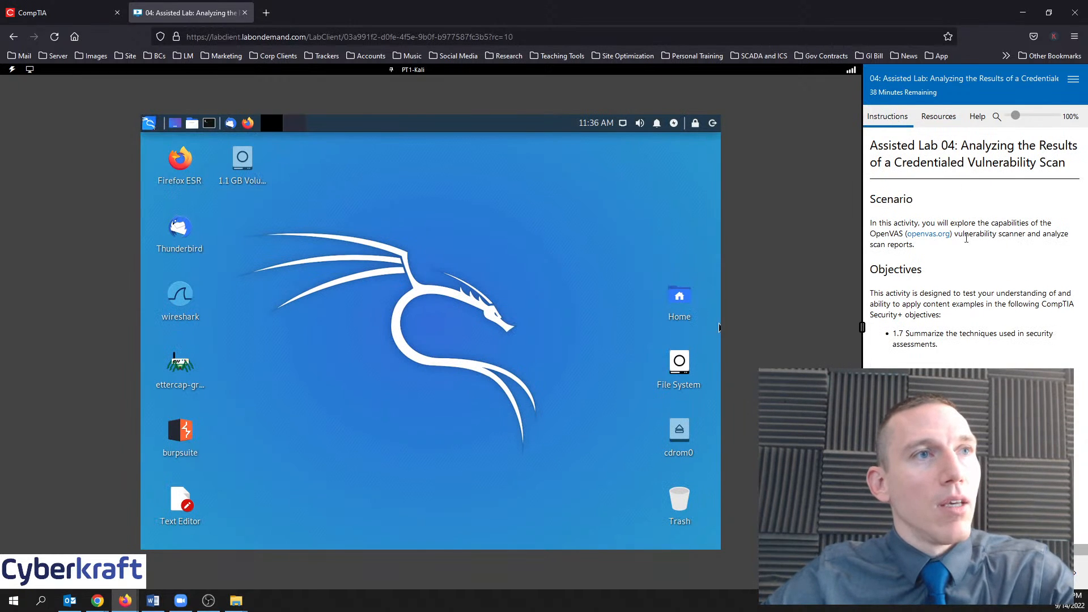
click(941, 118)
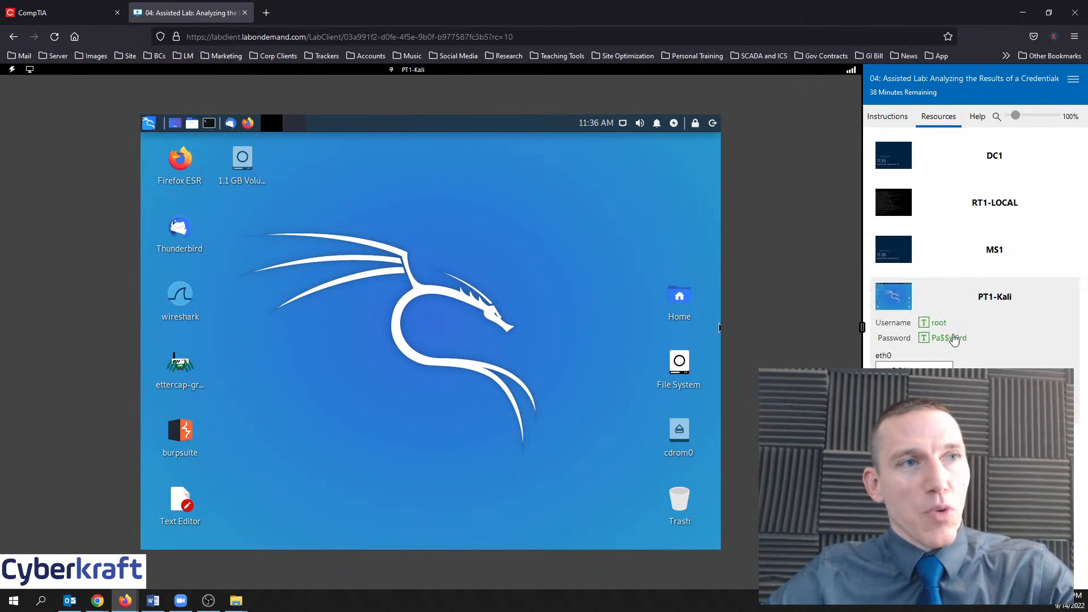
click(950, 252)
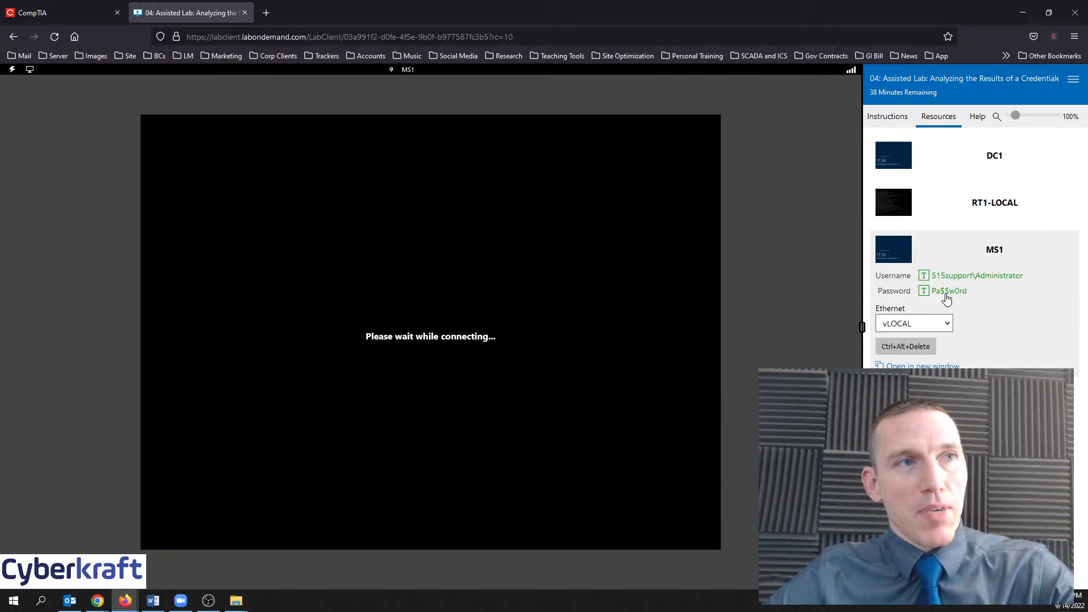
click(954, 289)
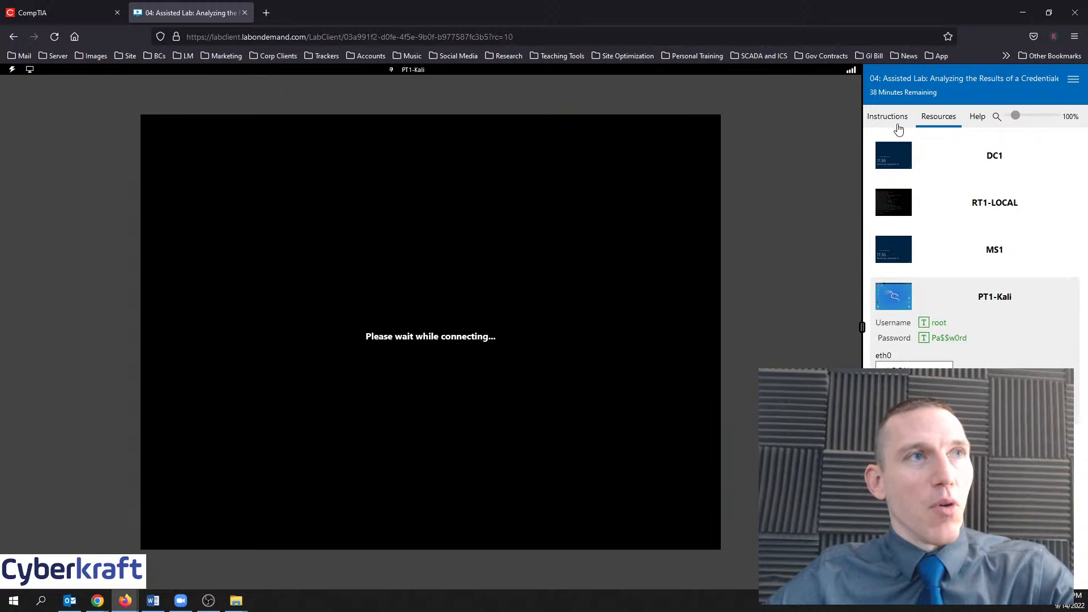
click(889, 116)
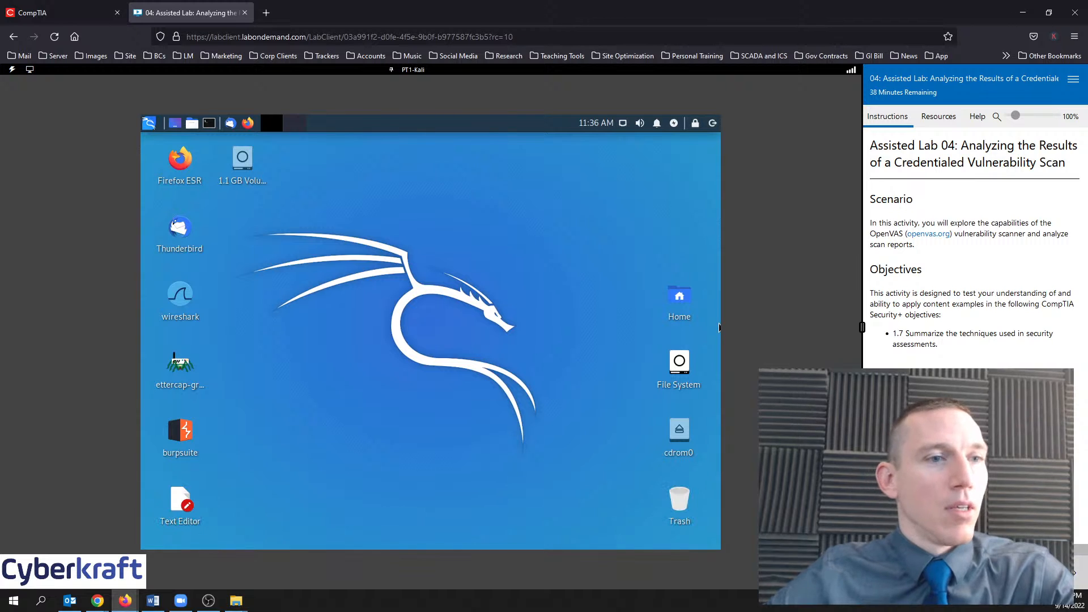
click(874, 209)
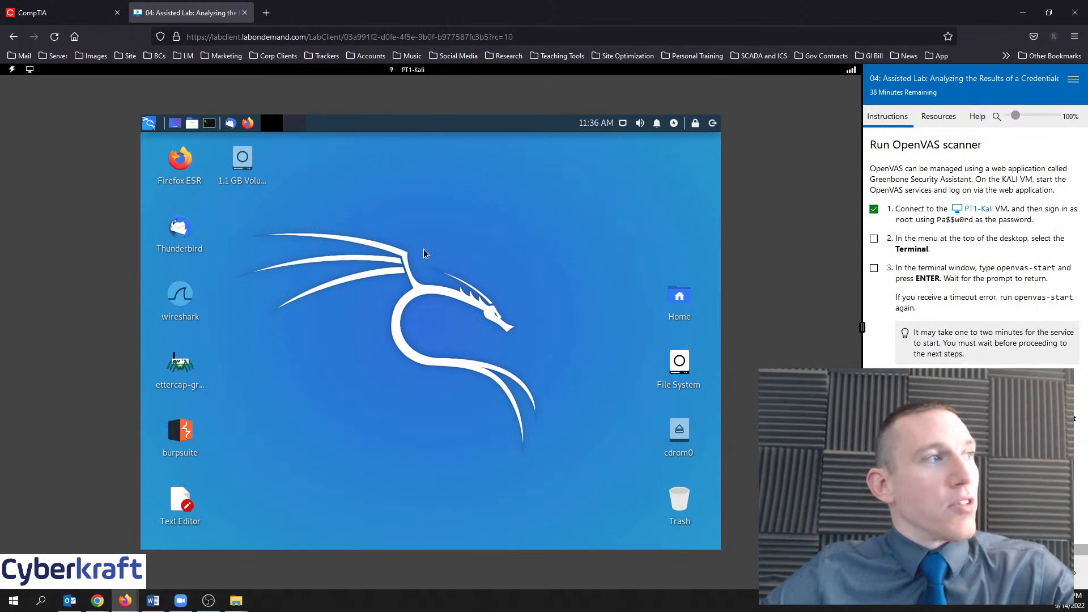
Run openvas-start in a new Kali terminal, correcting the mistyped 'openvas -start'
click(211, 124)
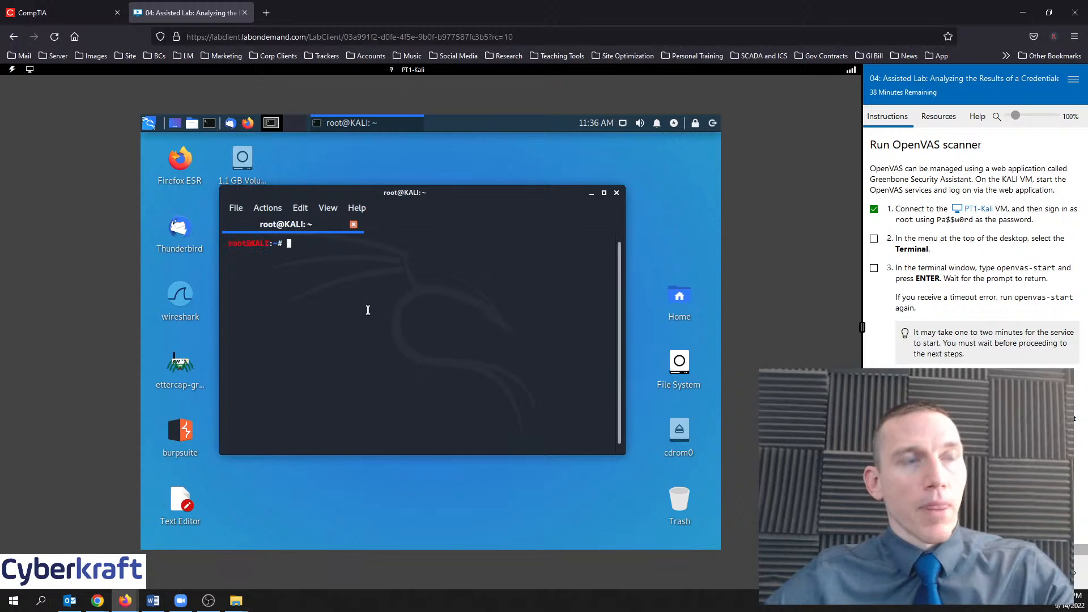
text(ope)
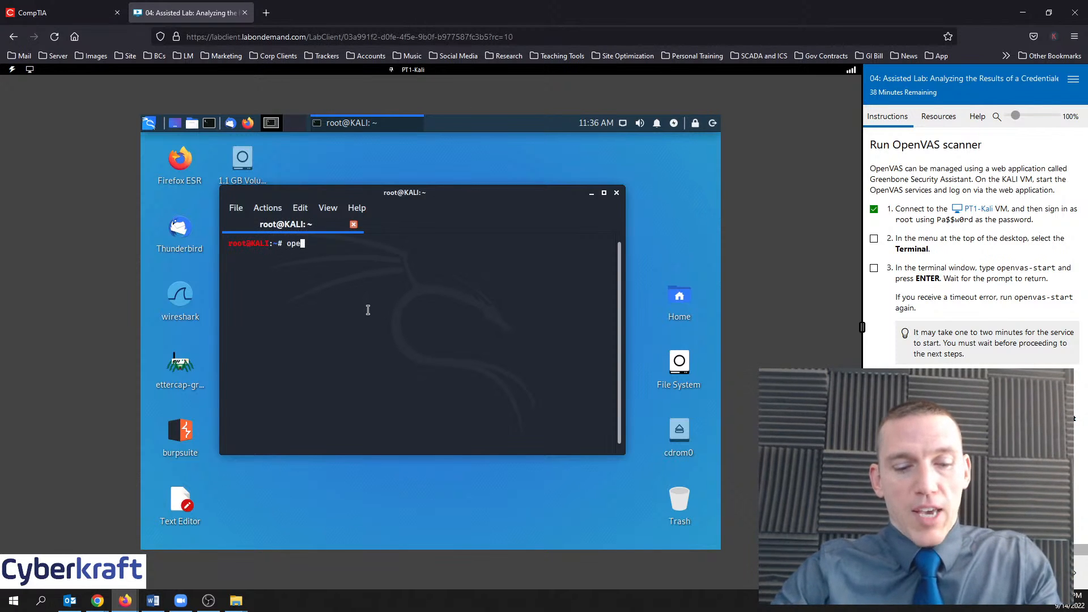
text(nvas -)
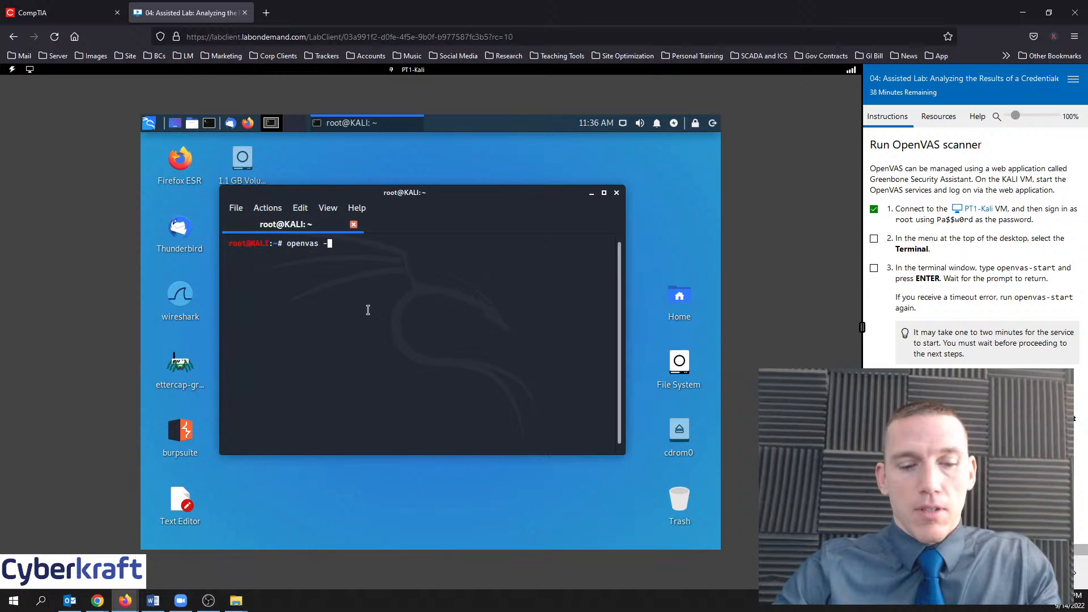
text(start)
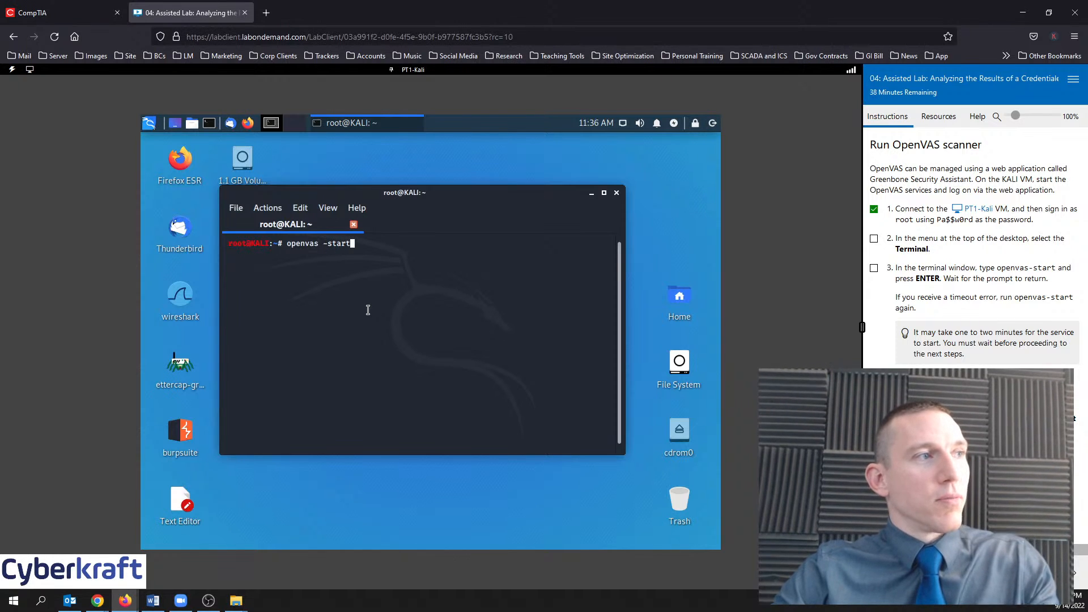
key(Return)
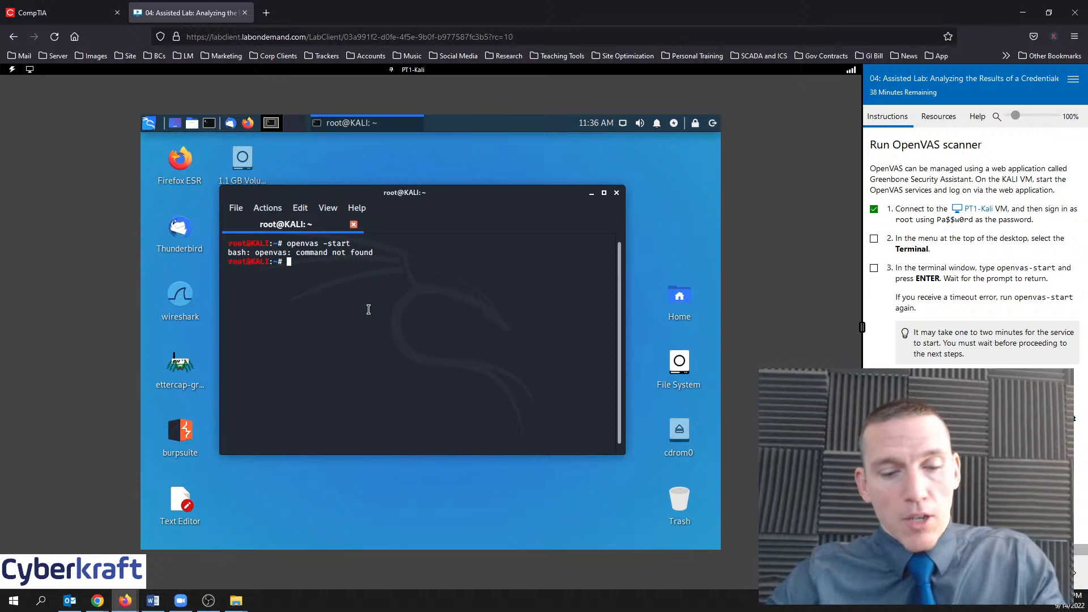
text(openvas-start)
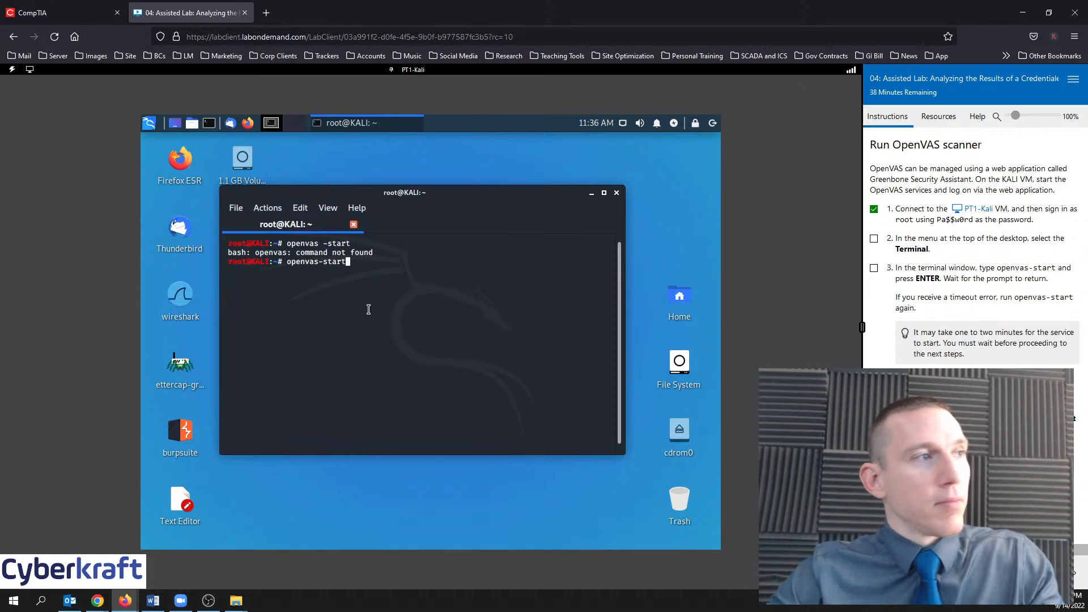
key(Return)
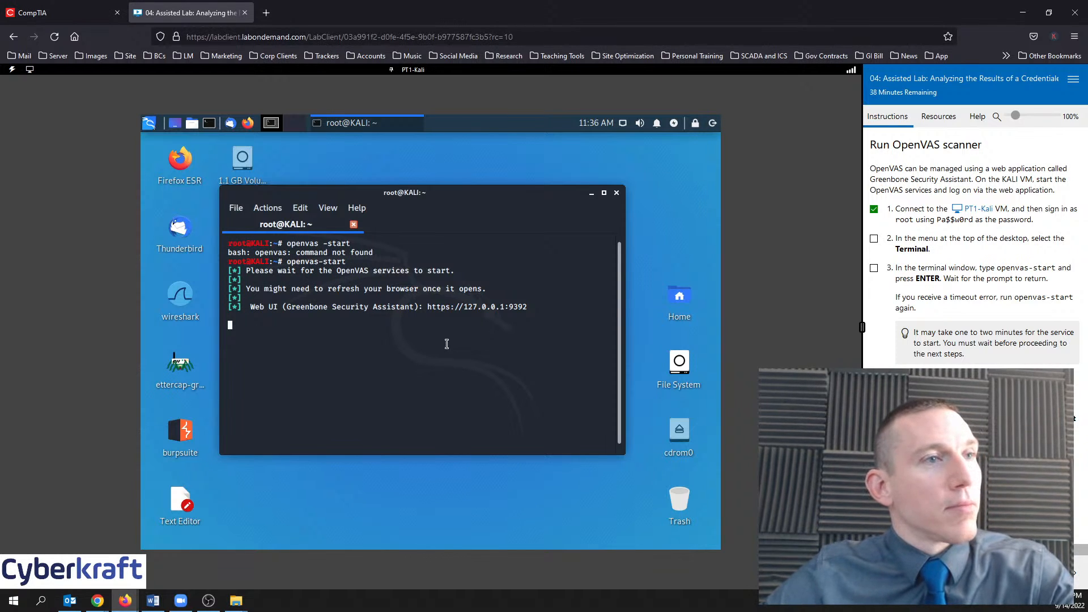
Mark lab steps 2 and 3 as done and reposition the terminal window
click(874, 238)
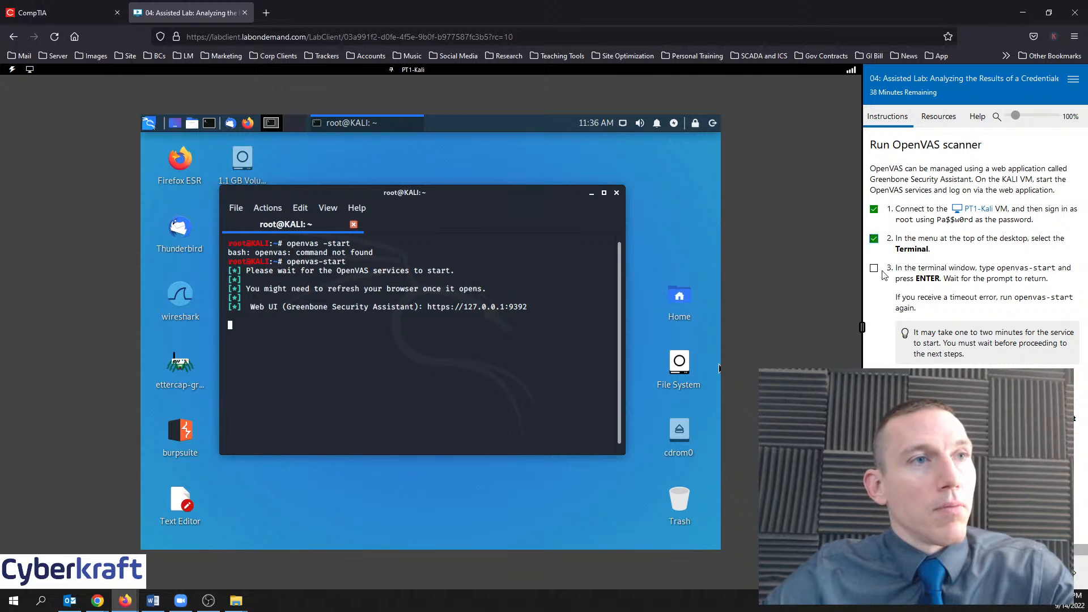
click(874, 269)
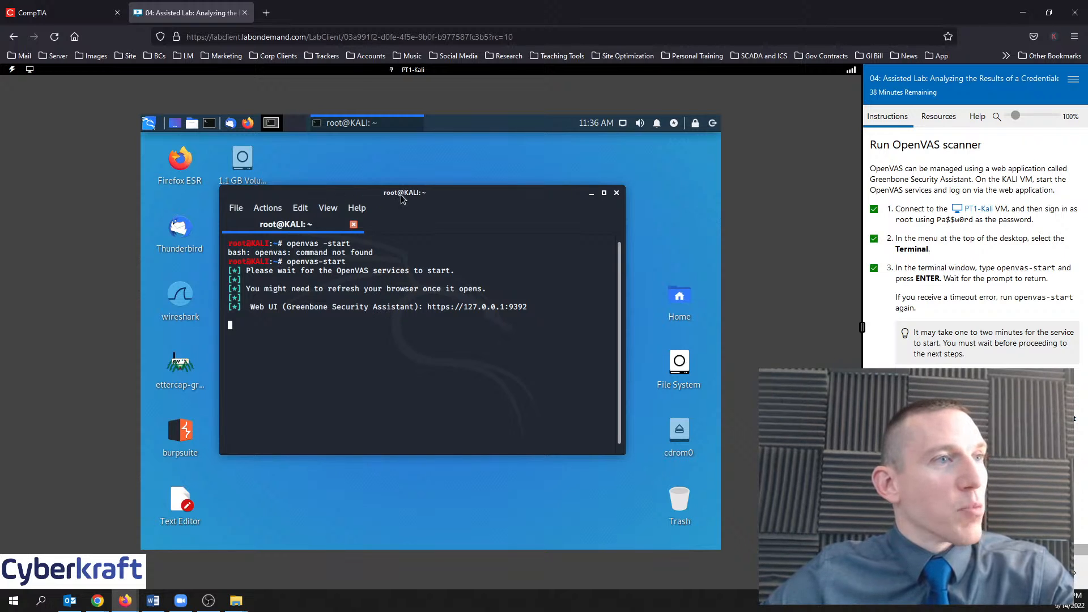
drag(402, 198, 411, 189)
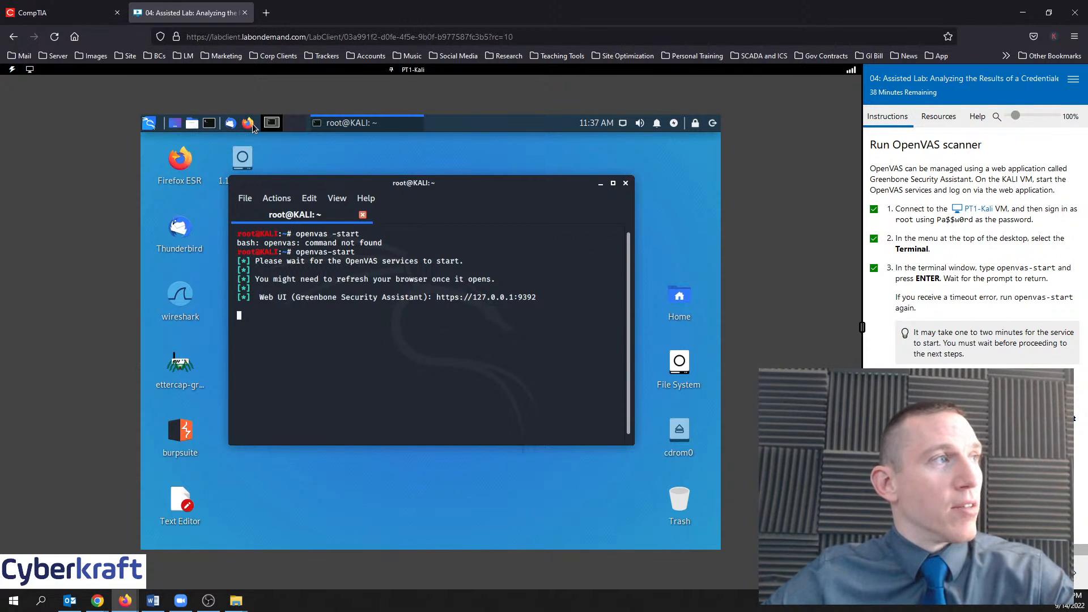
drag(408, 184, 379, 190)
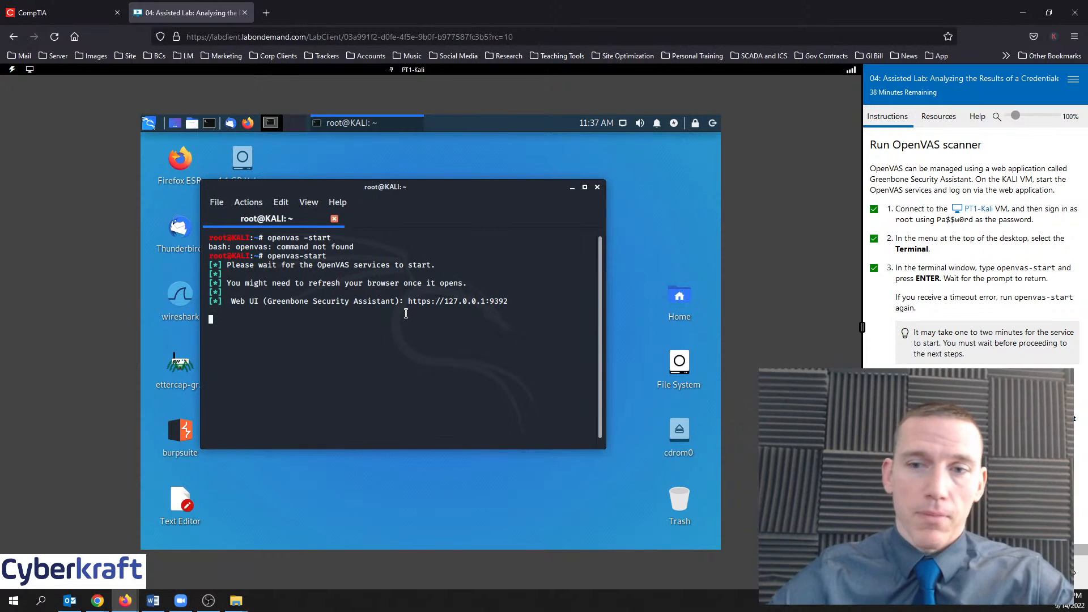
Launch Firefox and load the Greenbone address 127.0.0.1:9392
click(254, 121)
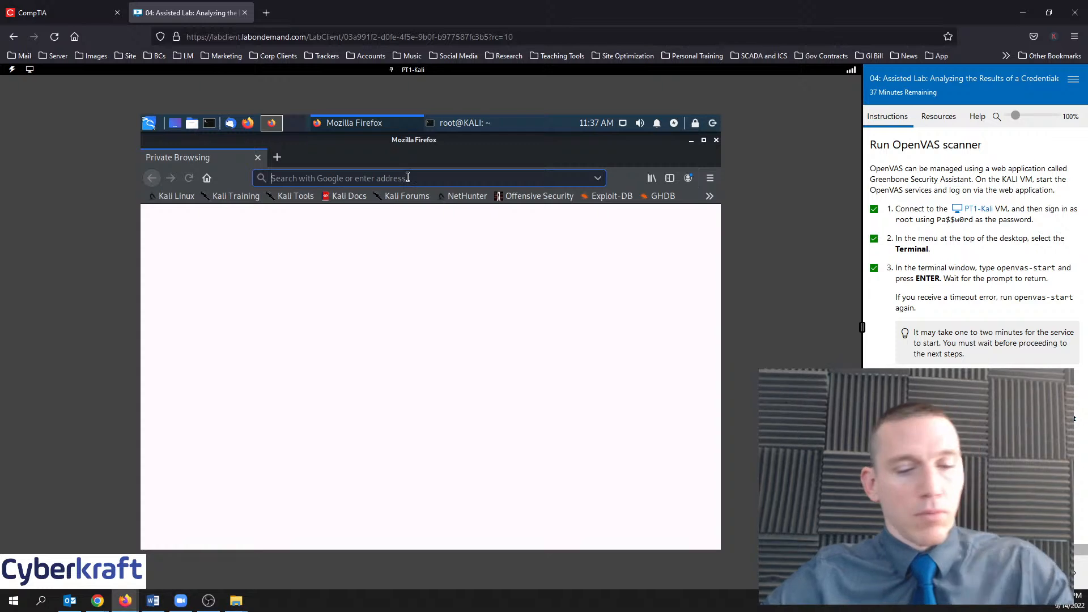
text(http)
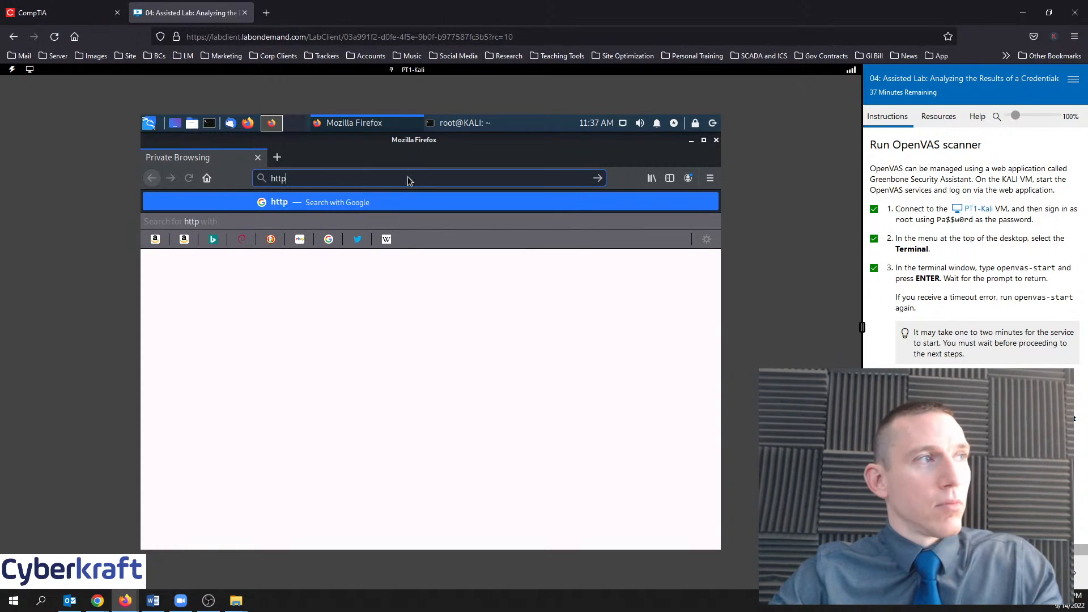
text(s://)
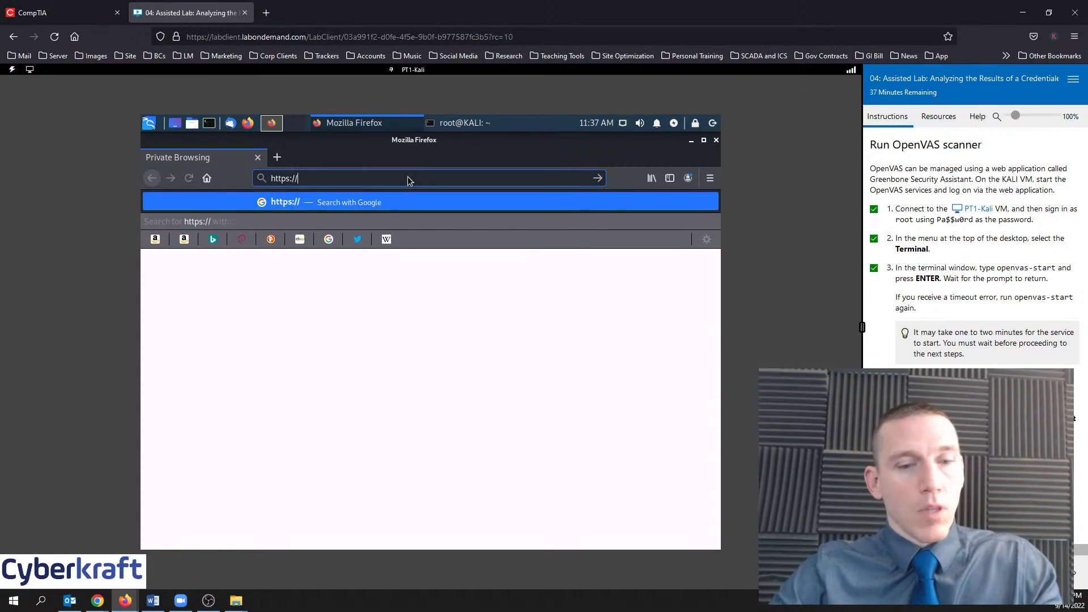
text(127)
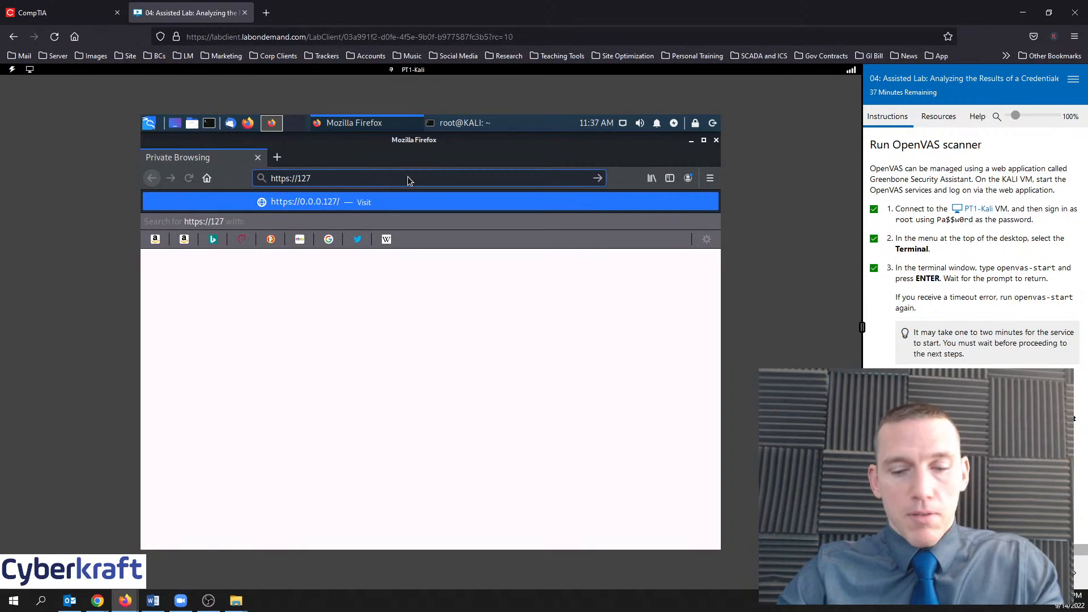
text(.0.0)
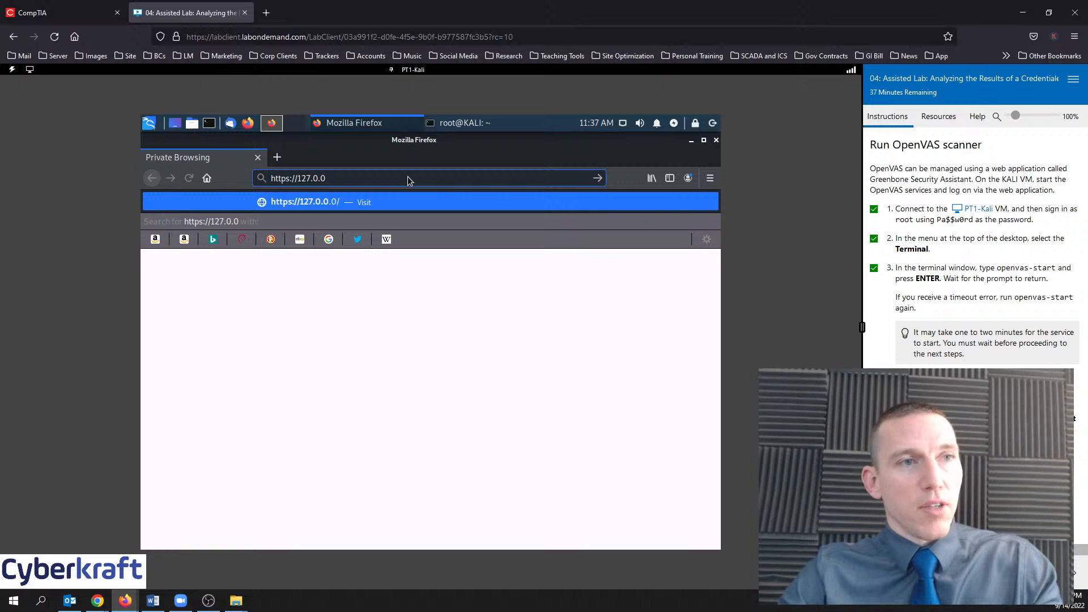
text(1)
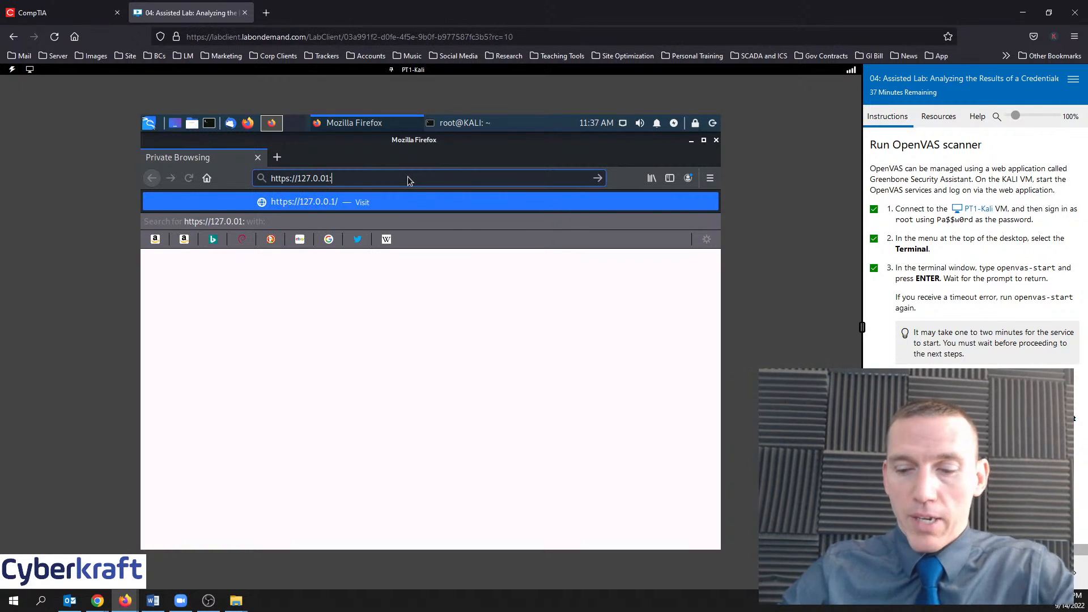
text(:)
key(Down)
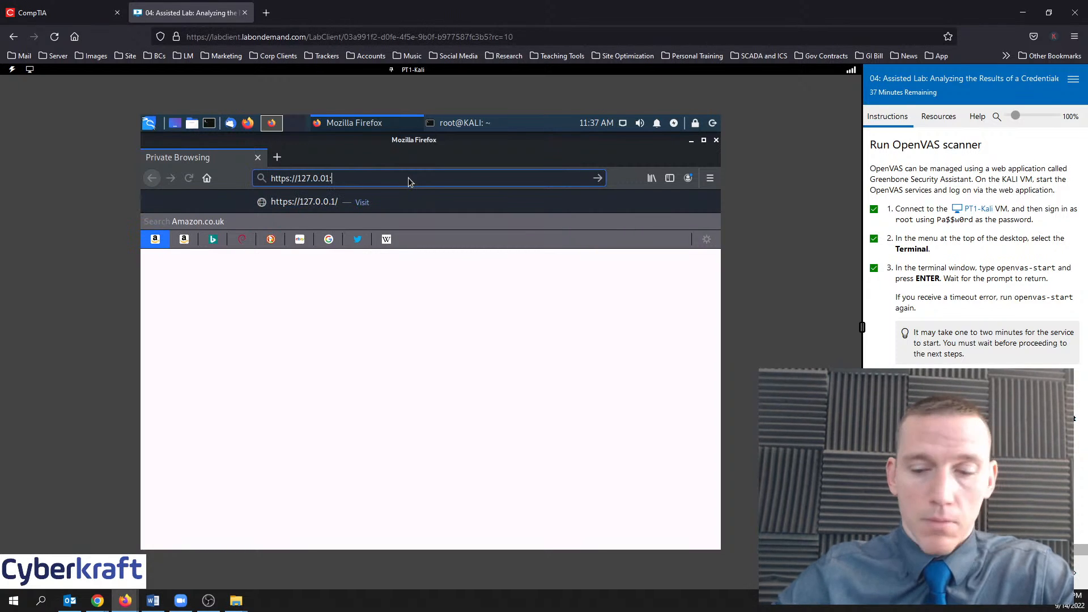
text(9392)
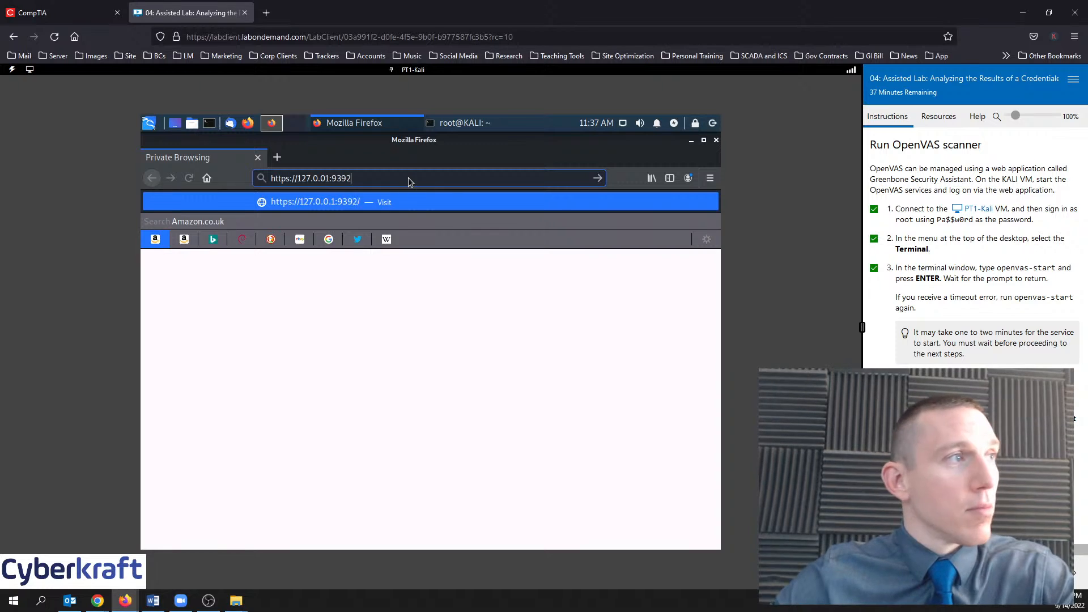
key(Return)
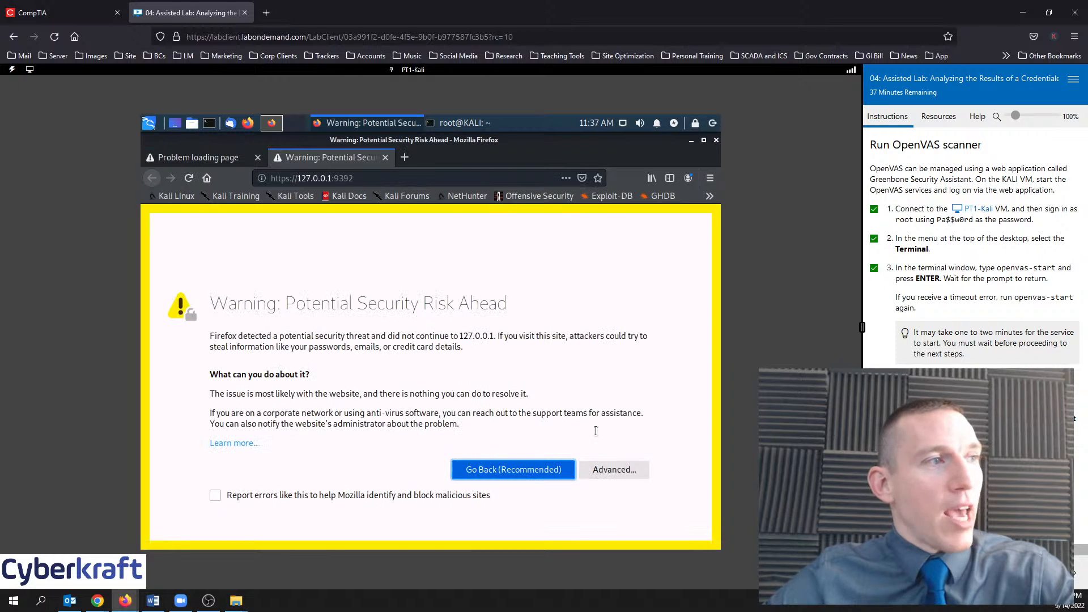
Accept the certificate risk to continue to the Greenbone login page
click(641, 468)
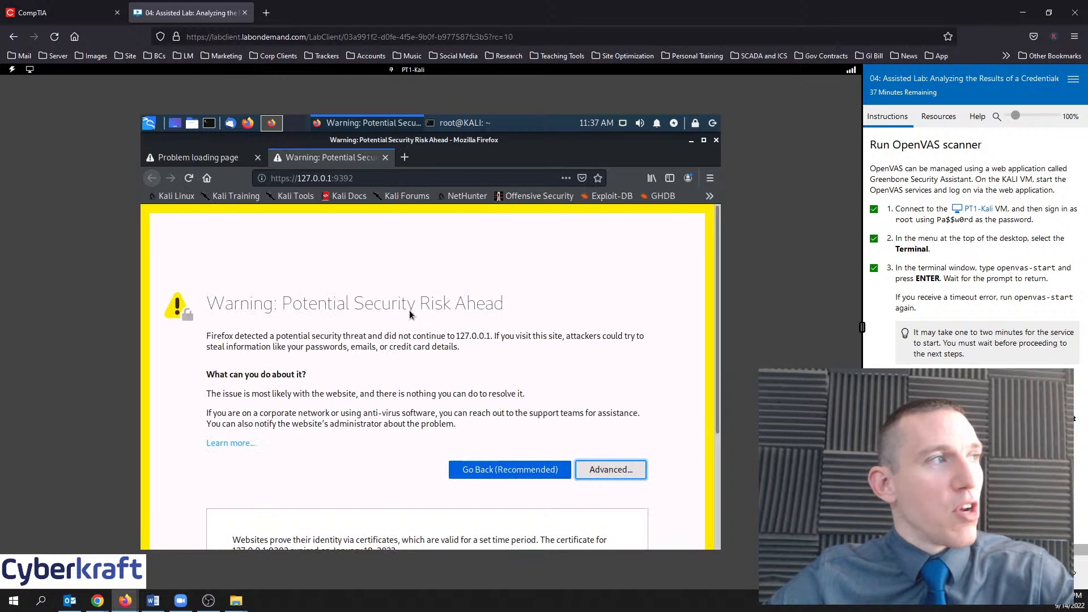
scroll(474, 392, down, 3)
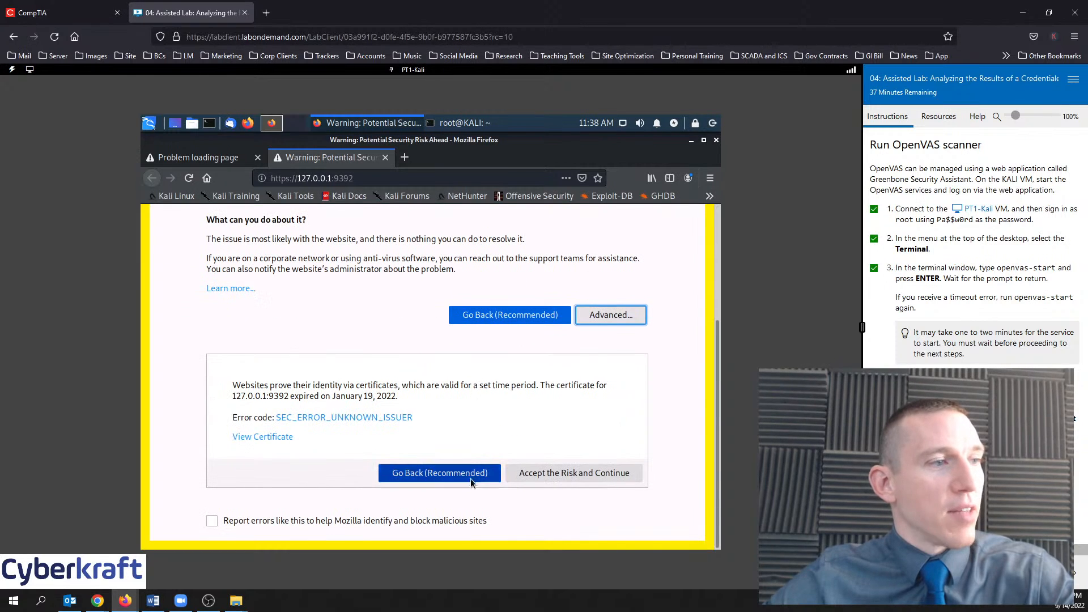
click(553, 475)
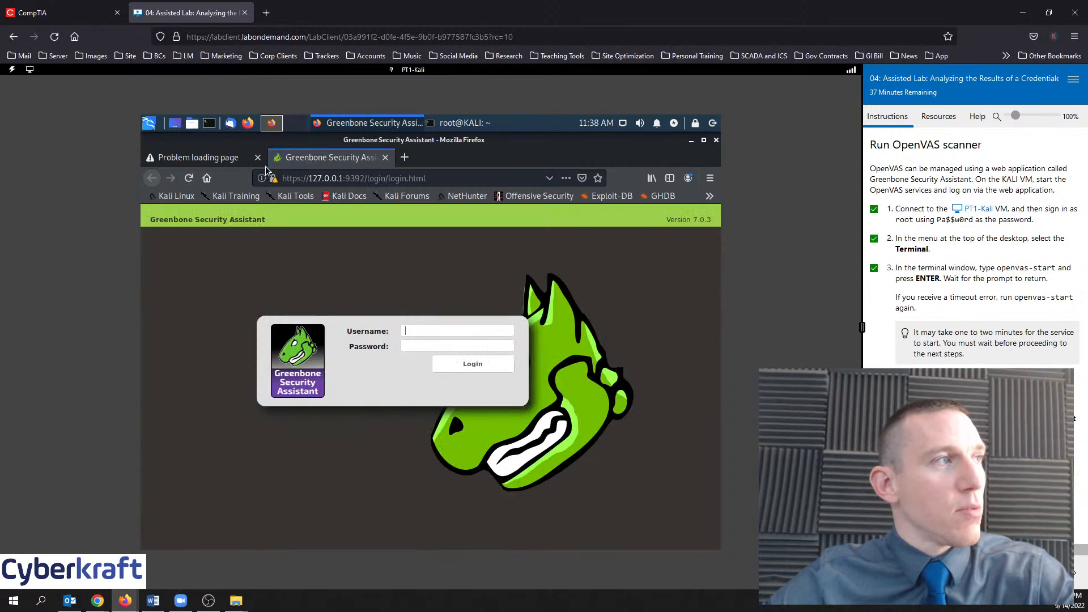
Close the failed extra tab and log in to Greenbone with the admin account
click(262, 163)
click(259, 158)
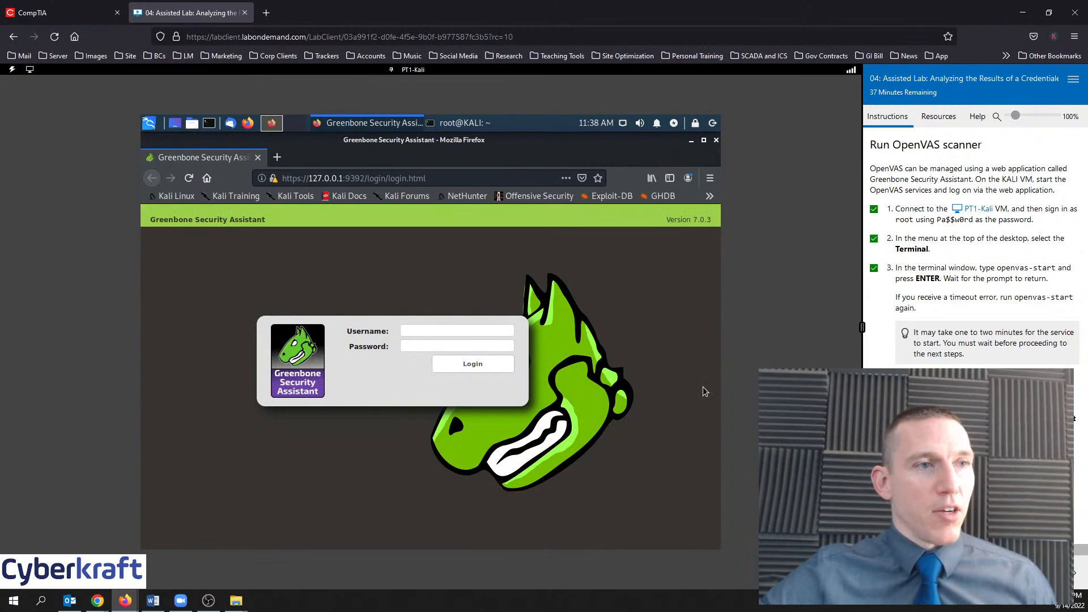
click(440, 331)
text(admi)
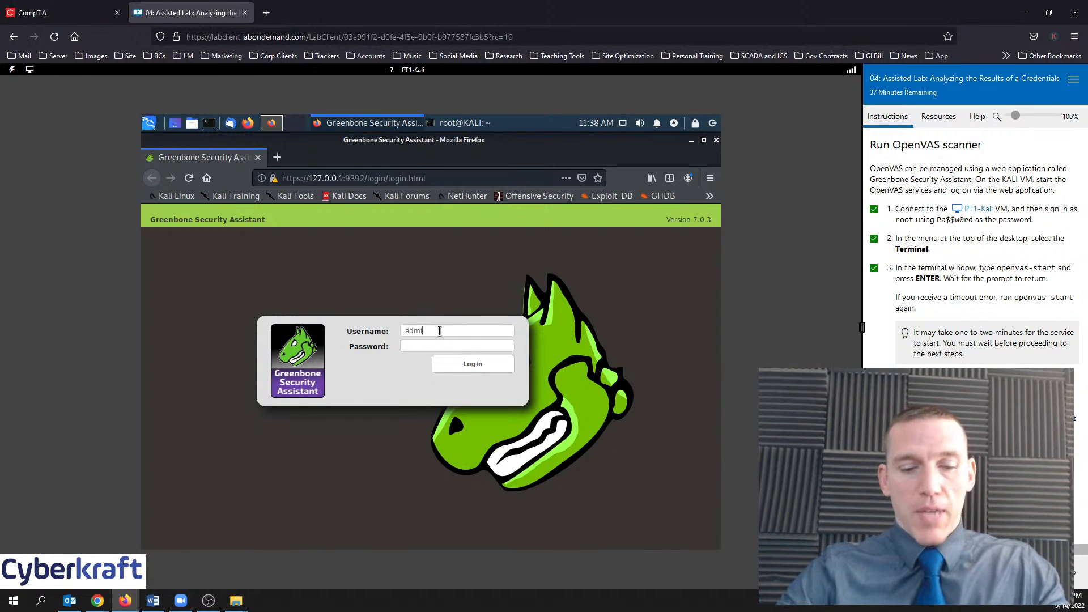
text(nPa)
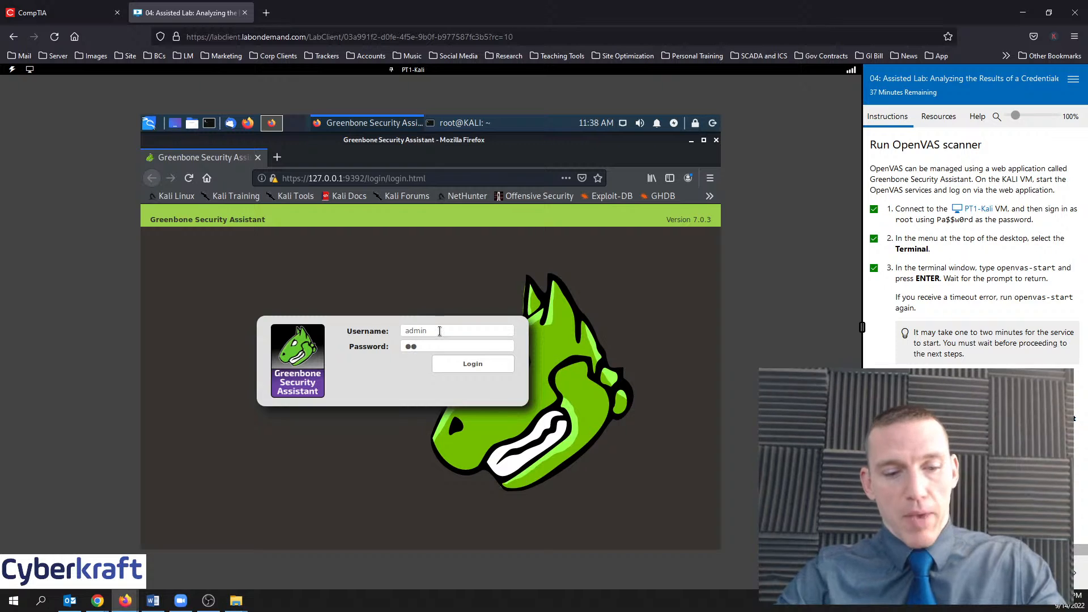
text($$w0rd)
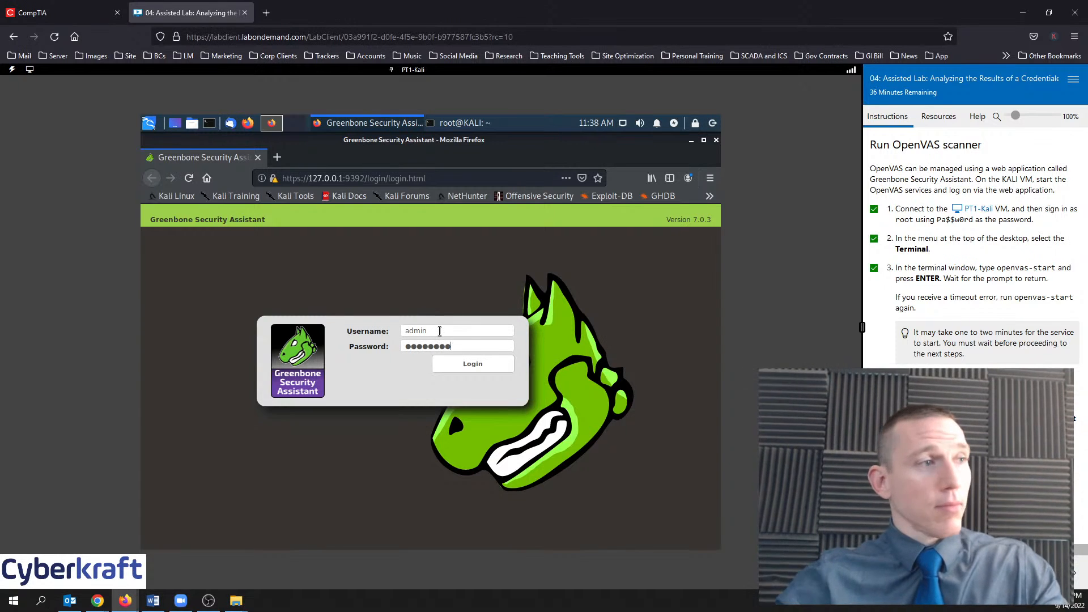
click(484, 367)
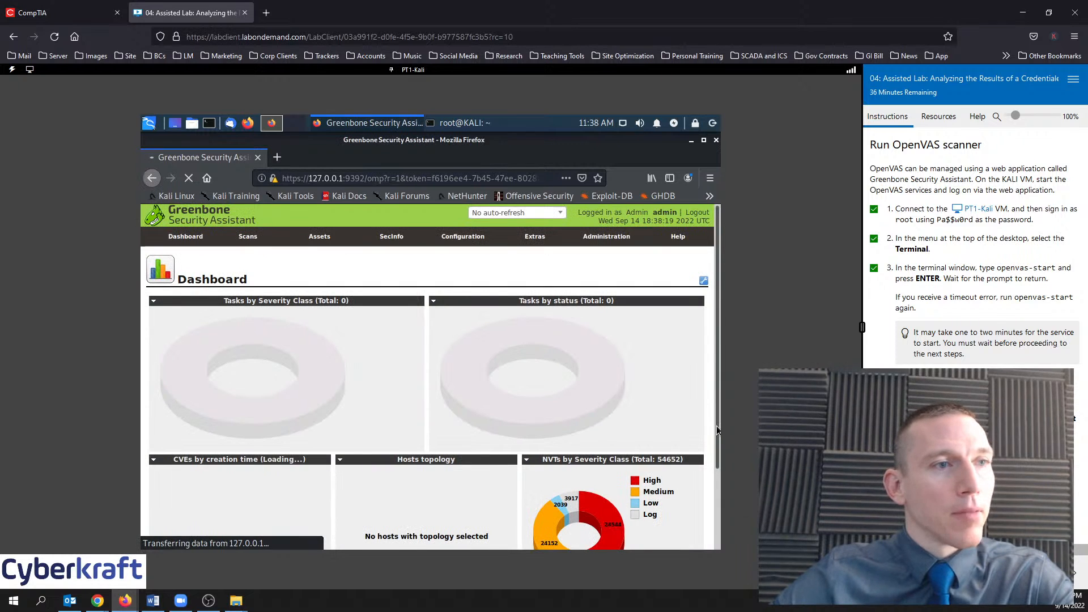
Advance the lab instructions and re-maximize the Firefox window over the dashboard
scroll(969, 250, down, 3)
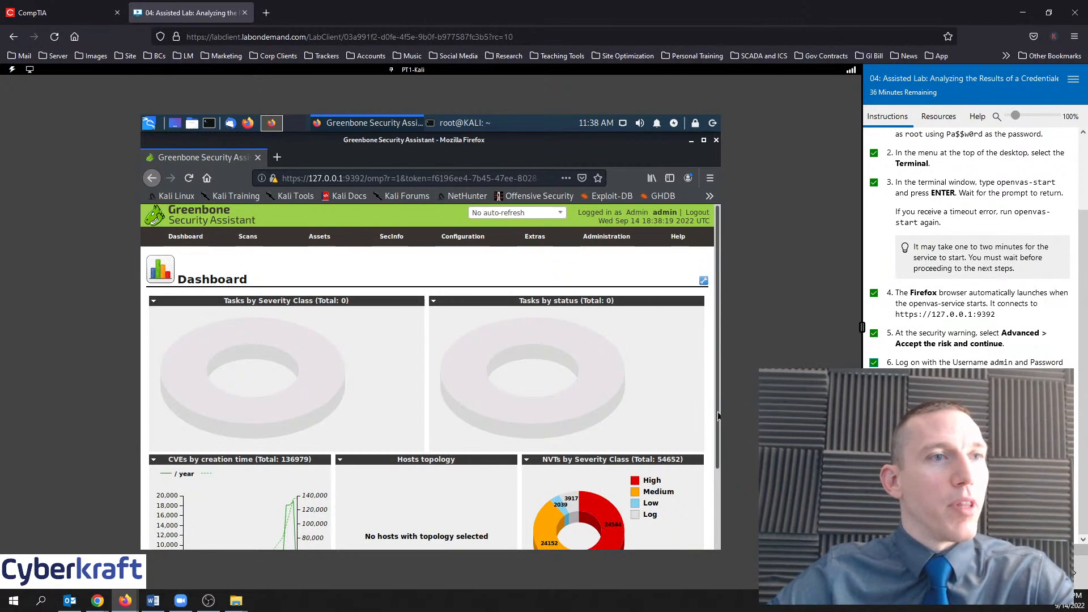
click(1066, 573)
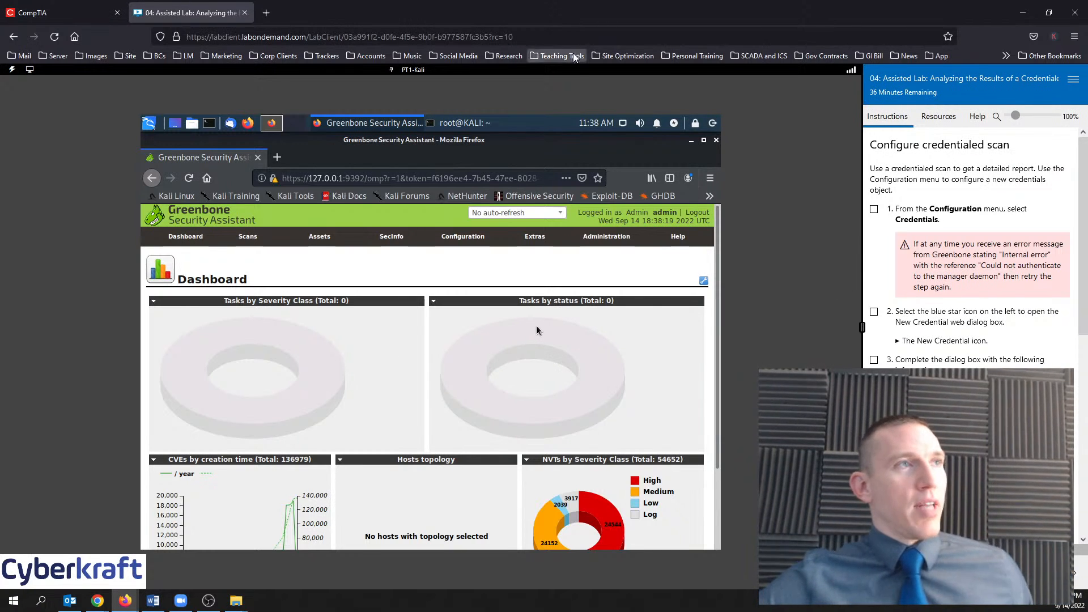
drag(563, 18, 640, 102)
double_click(640, 100)
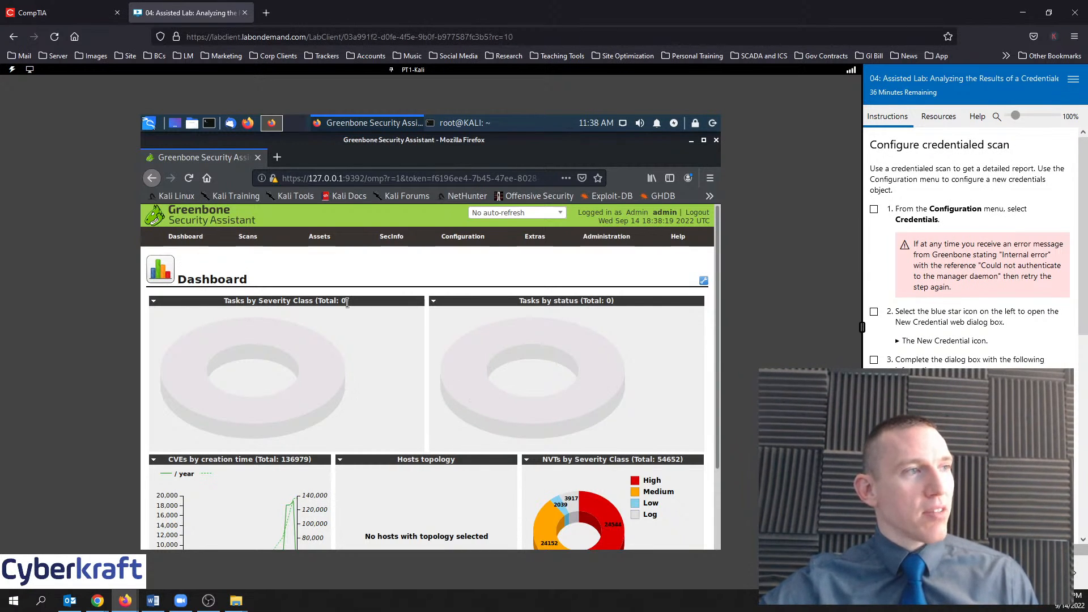
click(151, 302)
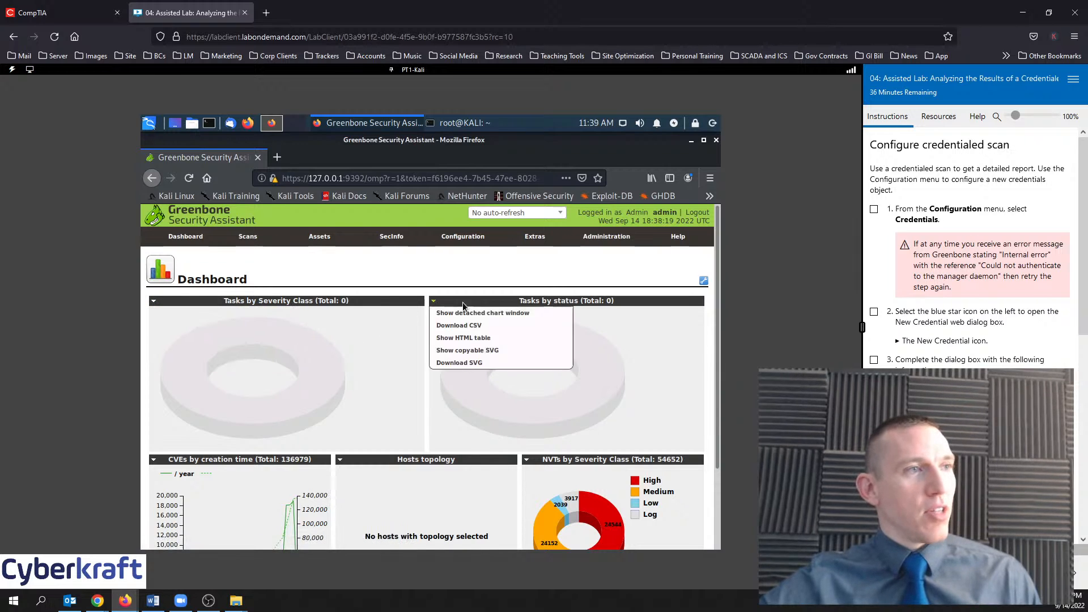
Enter dashboard edit mode and drag the Tasks by Severity Class and CVEs by creation time panels
scroll(644, 298, down, 3)
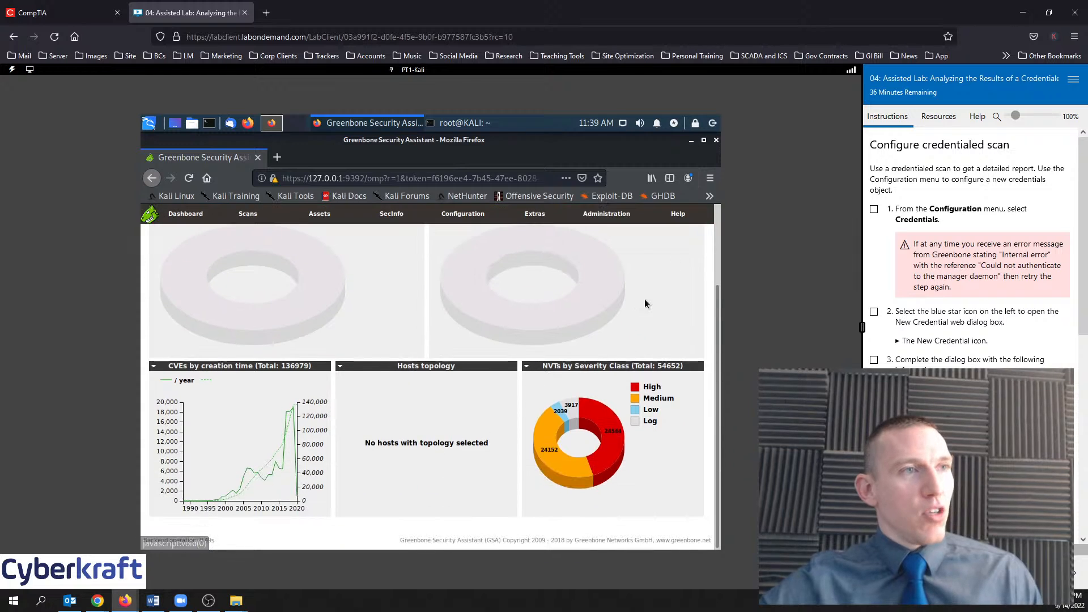
scroll(680, 312, up, 3)
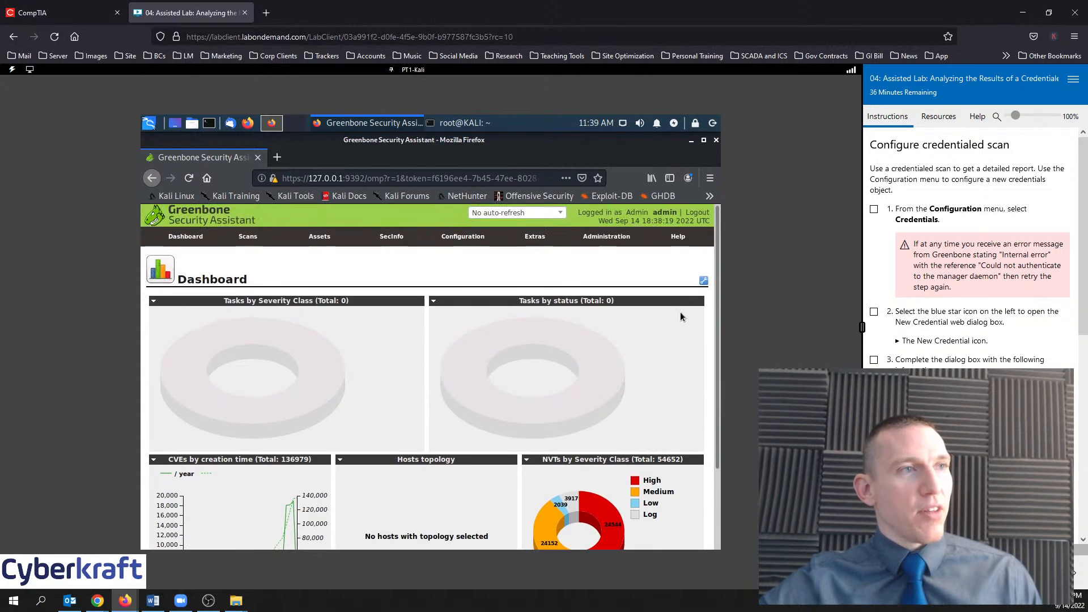
click(703, 280)
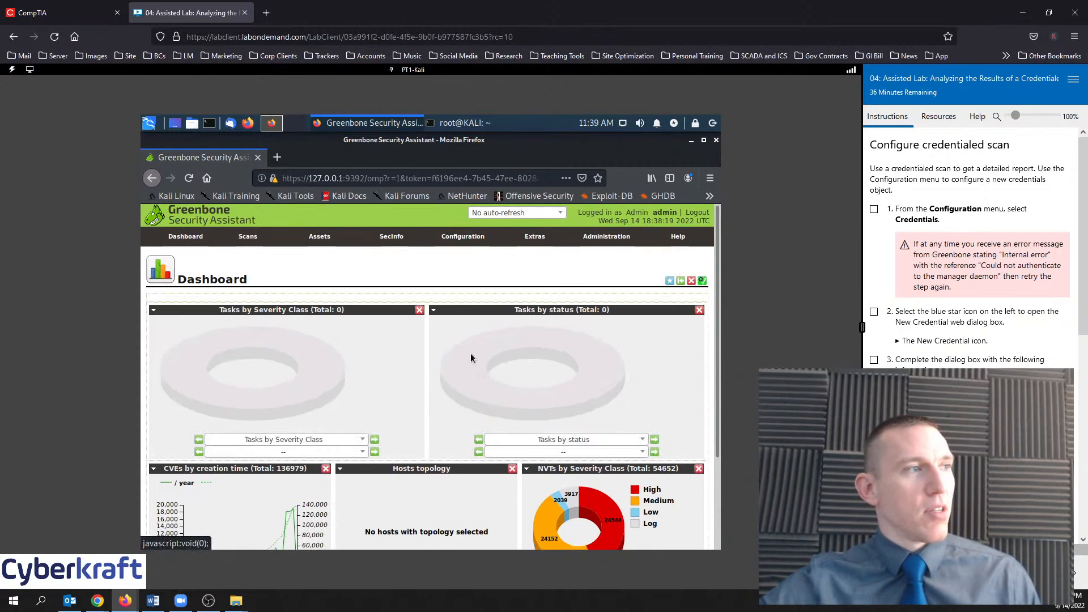
mouse_move(374, 313)
mouse_down()
mouse_move(463, 321)
mouse_move(373, 315)
mouse_up()
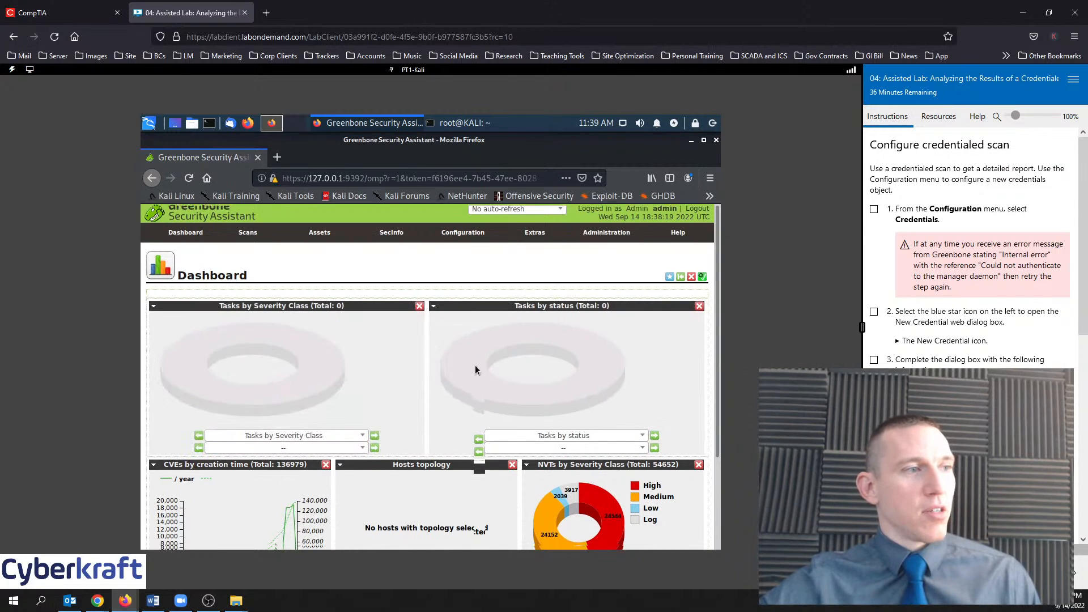
scroll(475, 366, down, 3)
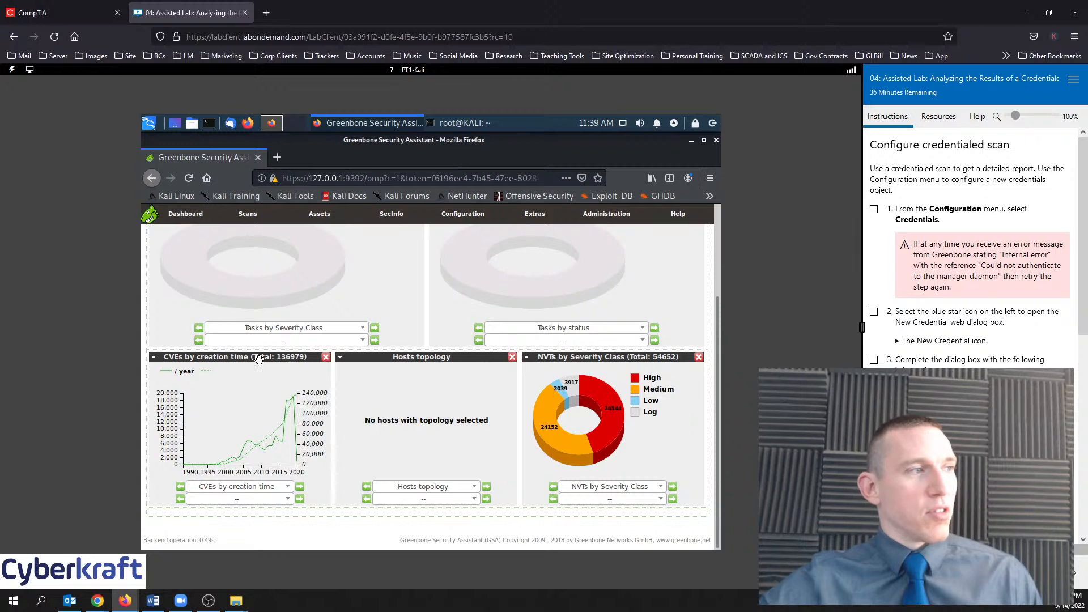
drag(259, 360, 256, 385)
scroll(523, 420, up, 3)
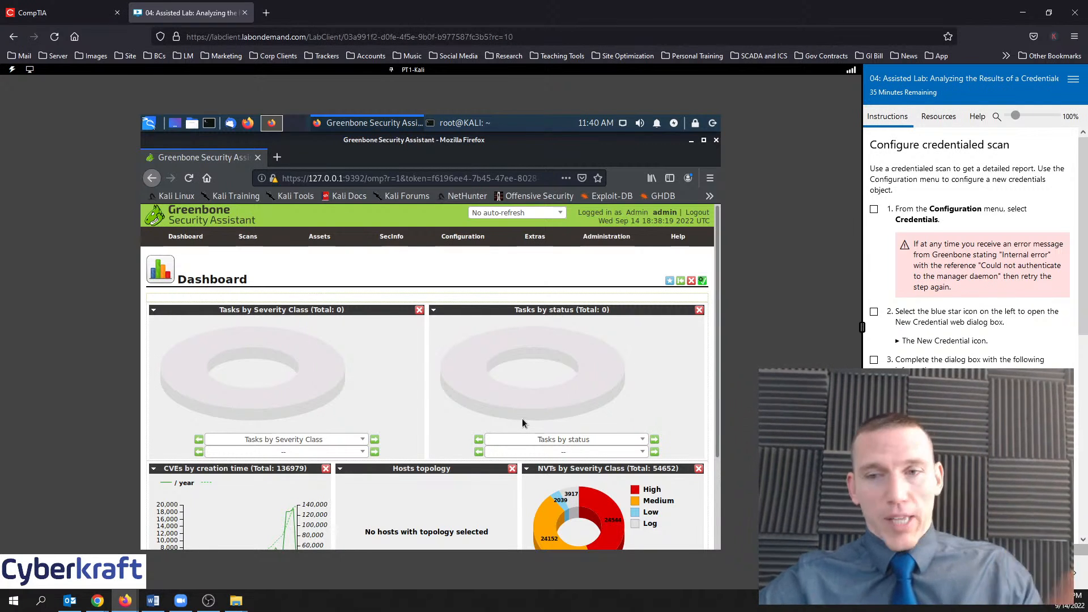
Move the NVTs by Severity Class panel into the middle of the top row and finish editing
scroll(377, 454, down, 3)
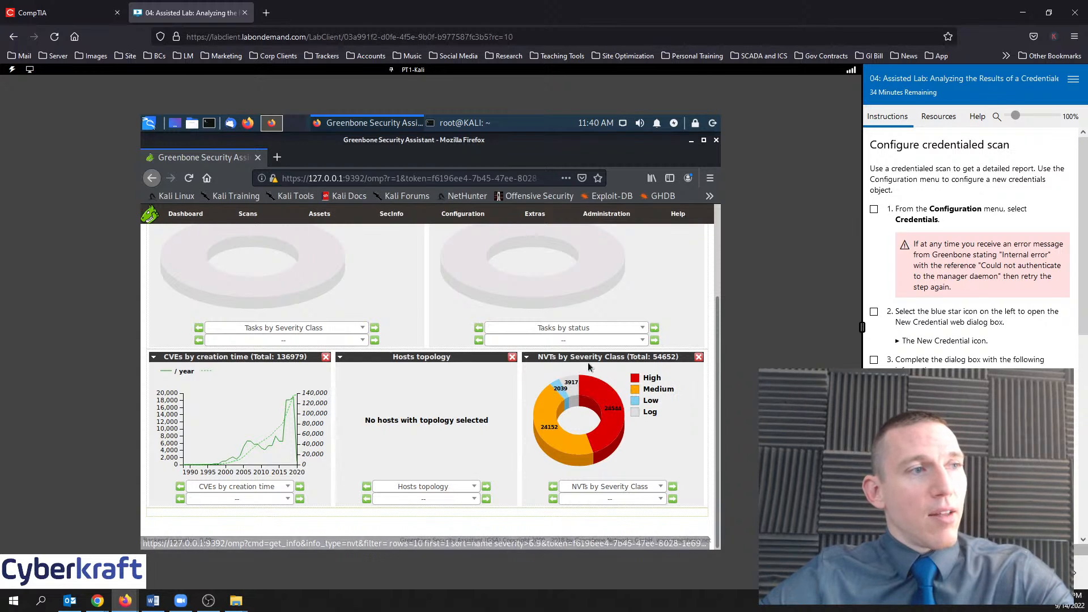
click(526, 356)
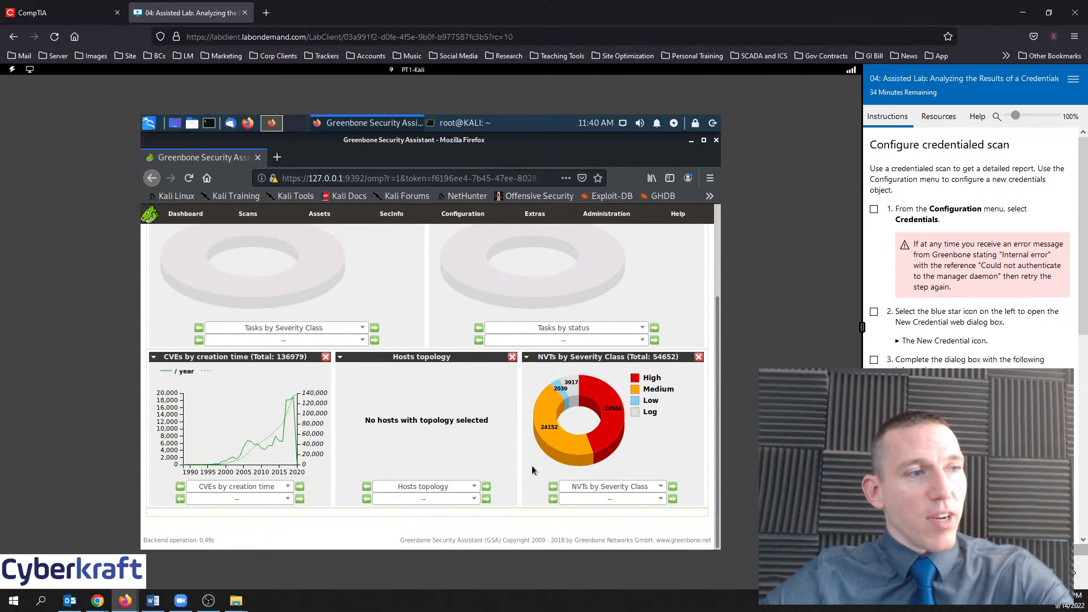
scroll(537, 471, up, 4)
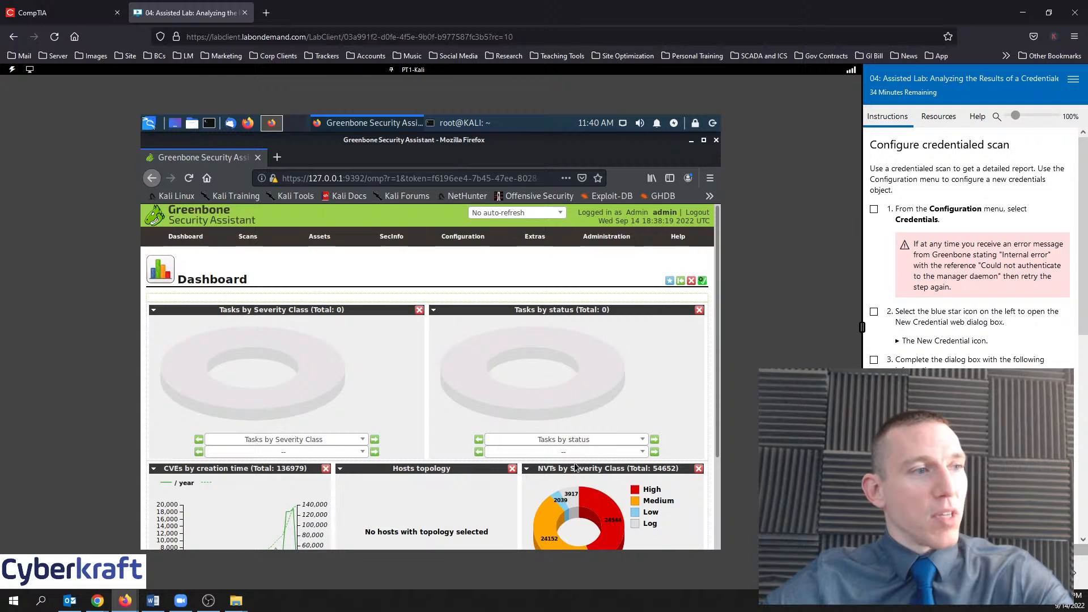
drag(576, 466, 227, 305)
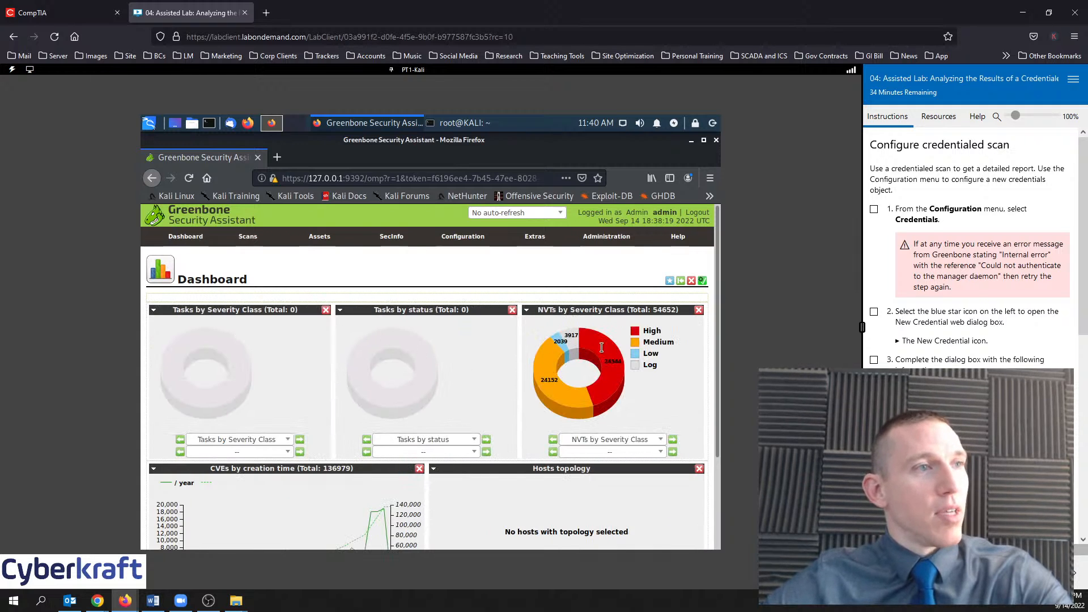
drag(569, 310, 331, 321)
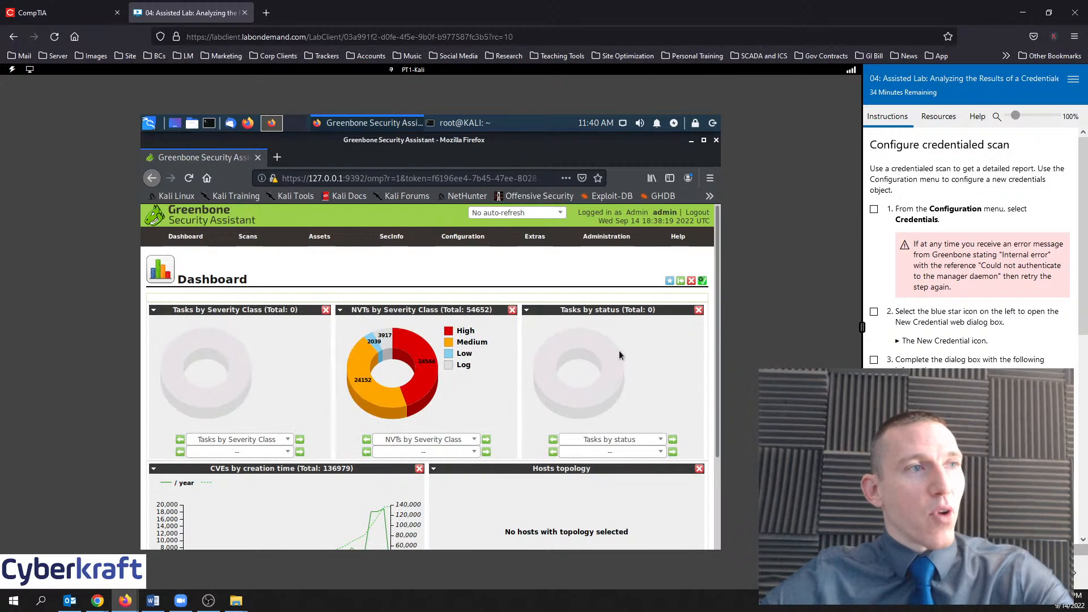
click(702, 281)
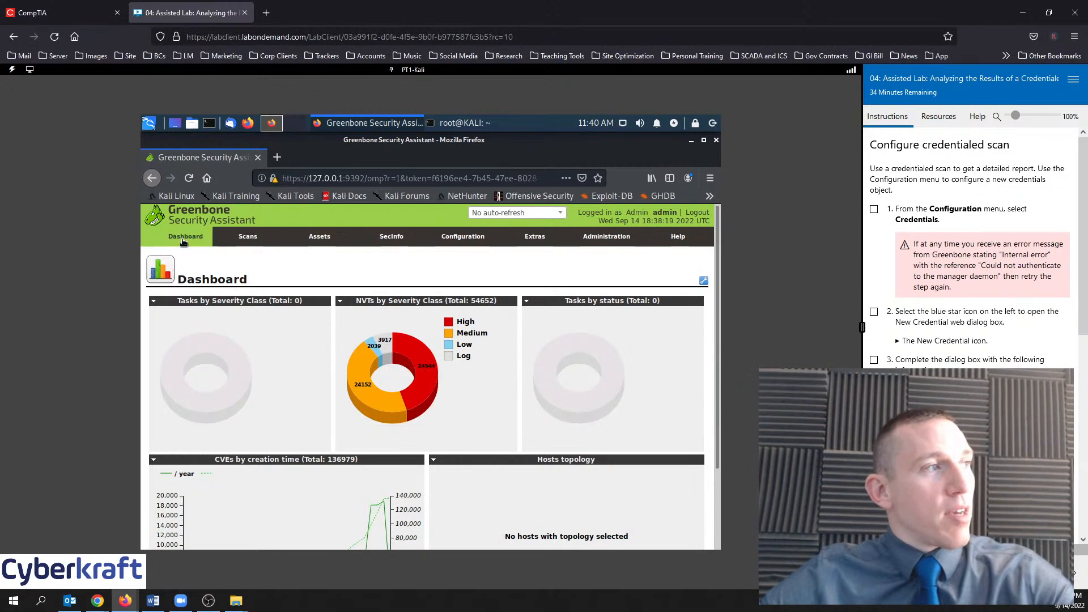
Show the Scans, Assets and SecInfo dropdown menus, ending on the SecInfo list
mouse_move(228, 243)
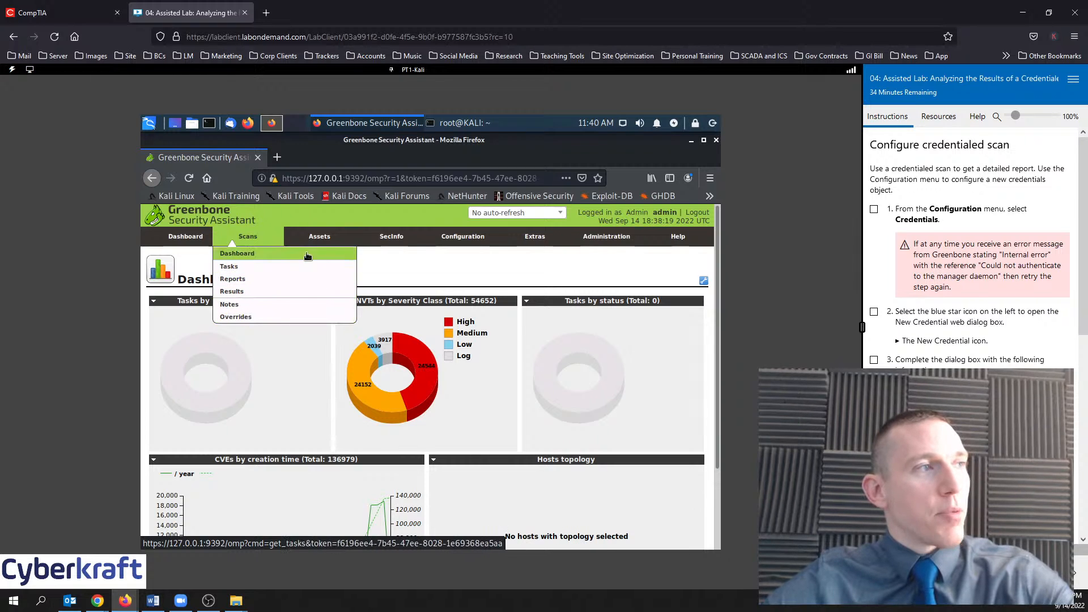
mouse_move(321, 241)
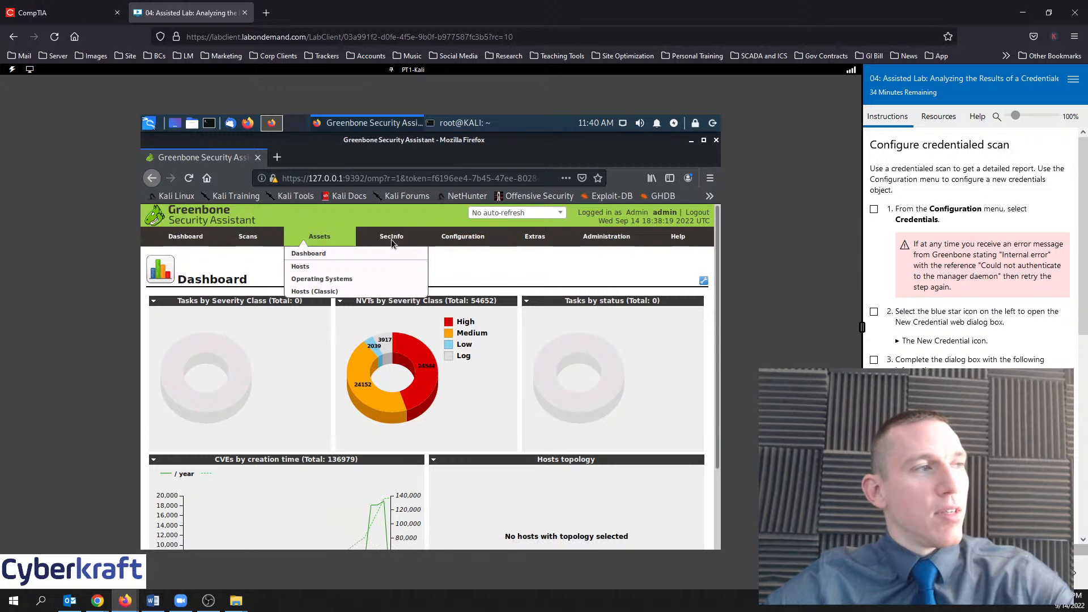
mouse_move(393, 239)
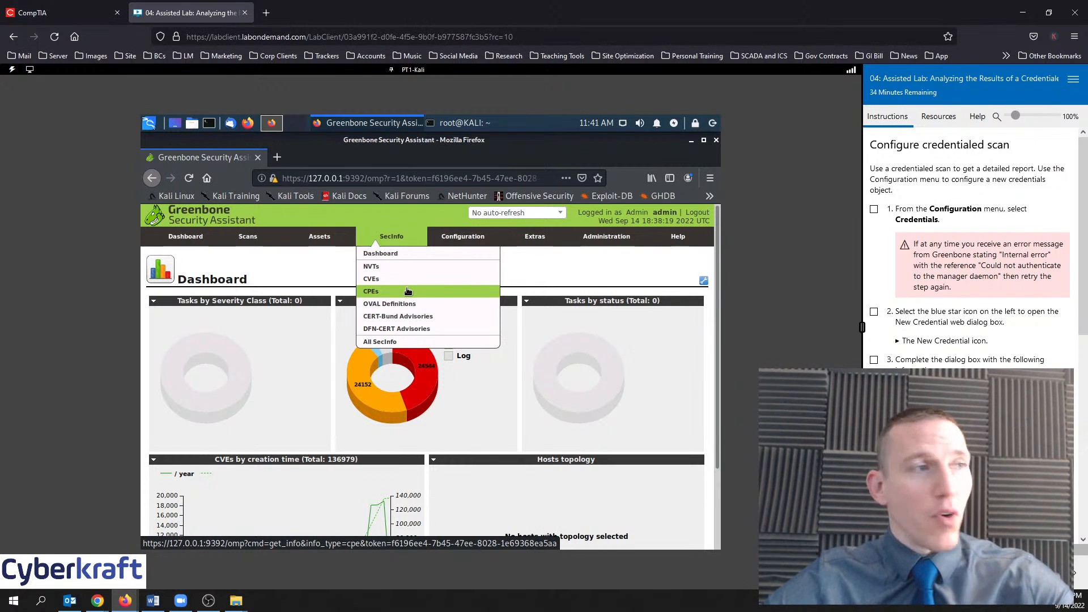
Open SecInfo > CVEs and scroll the 136979-entry table and back up to the charts
click(378, 279)
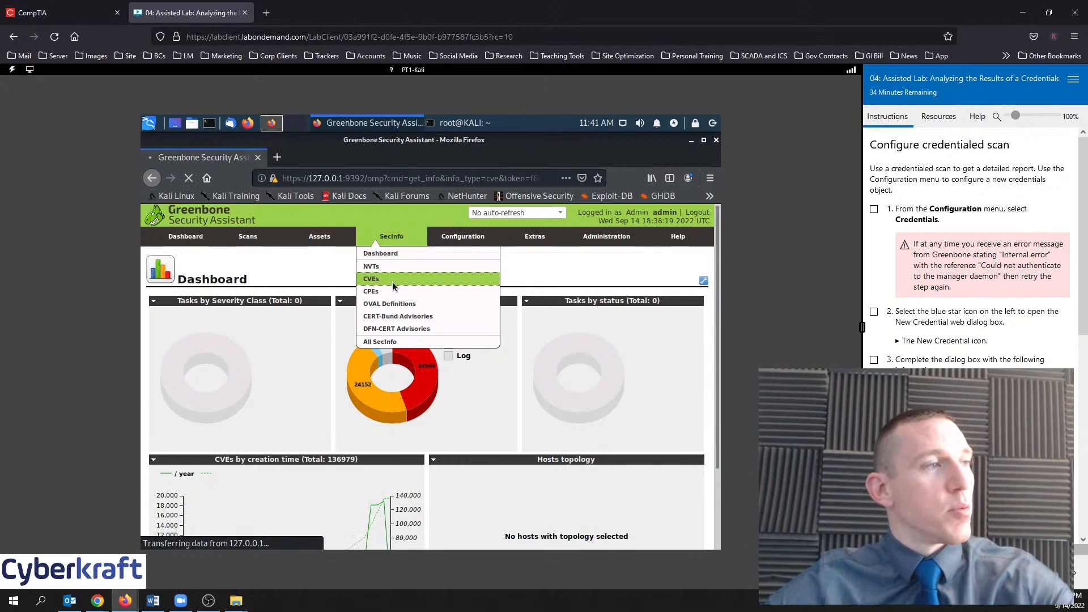
scroll(418, 334, down, 10)
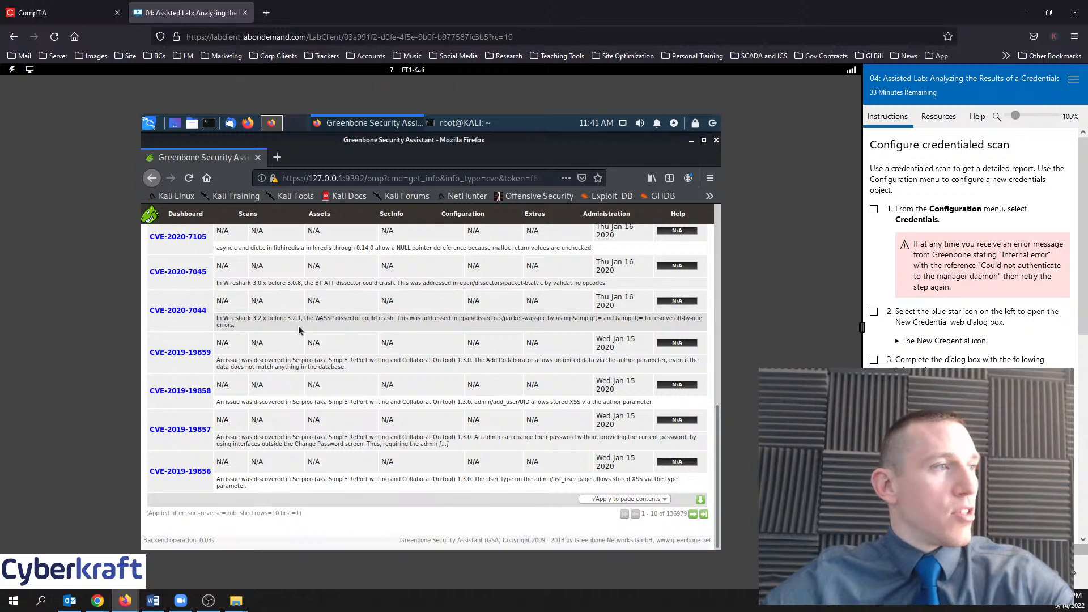
scroll(448, 335, up, 10)
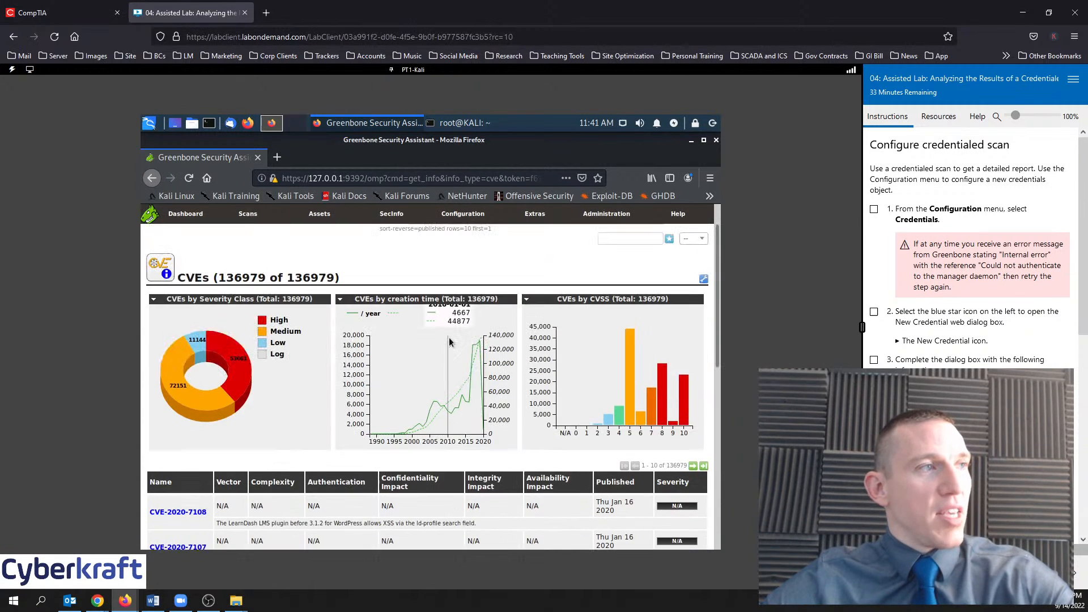
scroll(448, 340, up, 2)
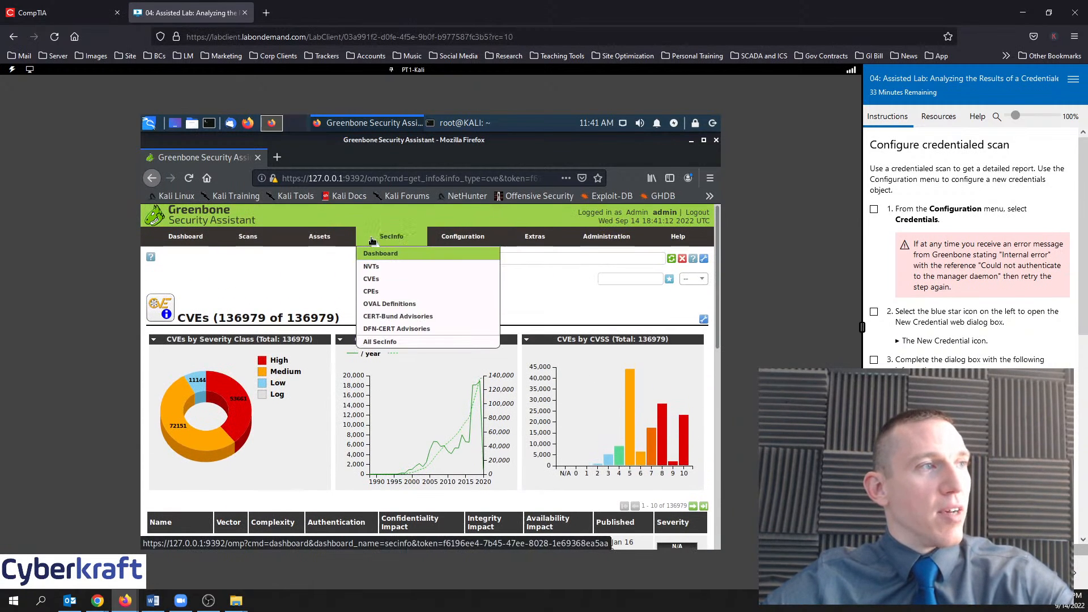
Open SecInfo > NVTs and view the Google Chrome Security Updates Windows NVT (CVSS 9.3)
click(376, 272)
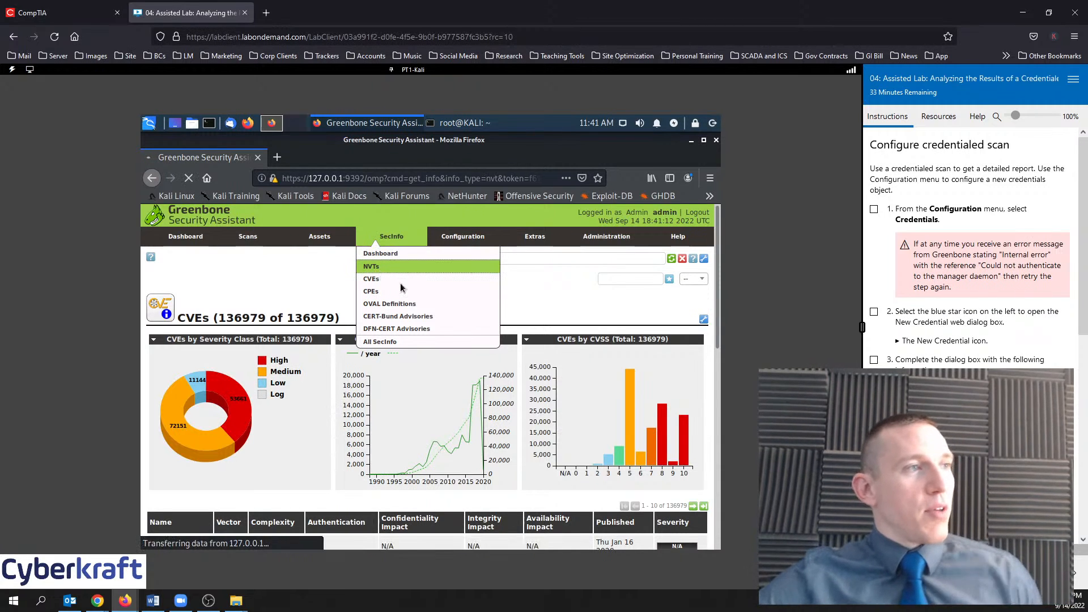
scroll(400, 290, down, 10)
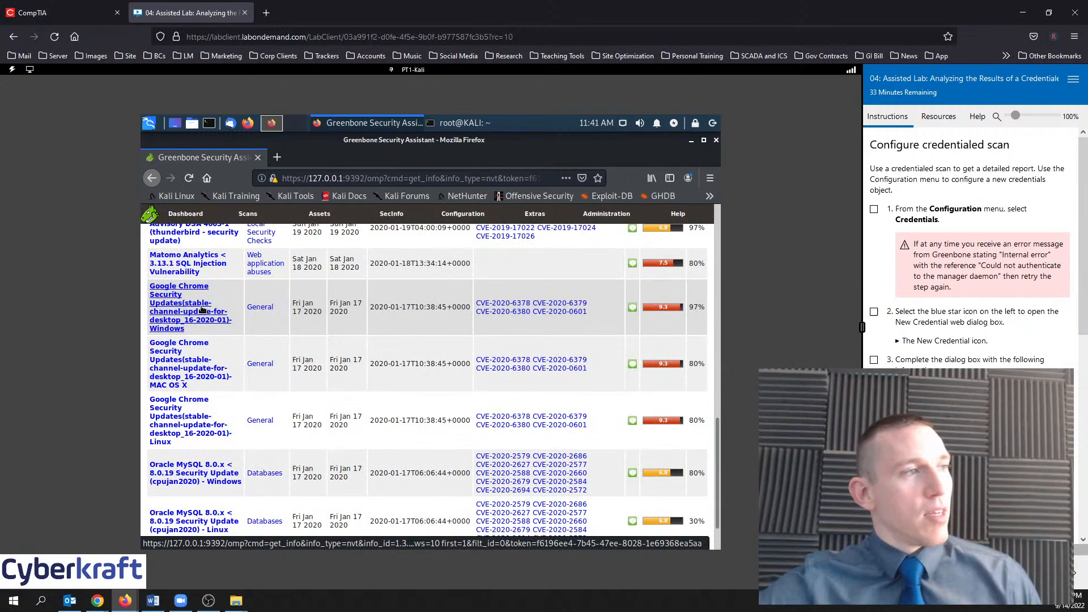
click(200, 310)
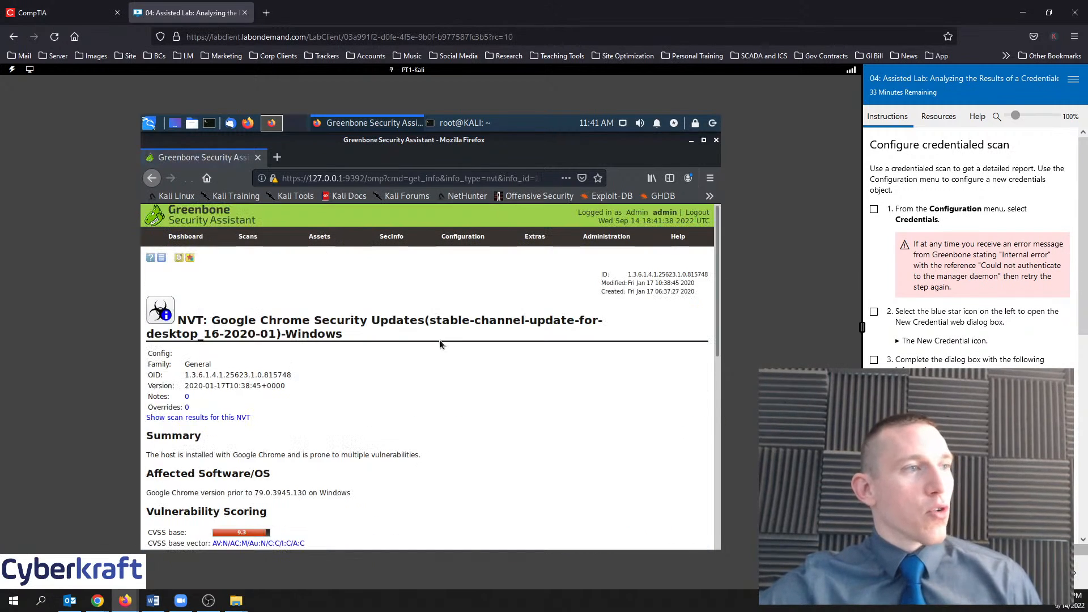
scroll(444, 351, down, 3)
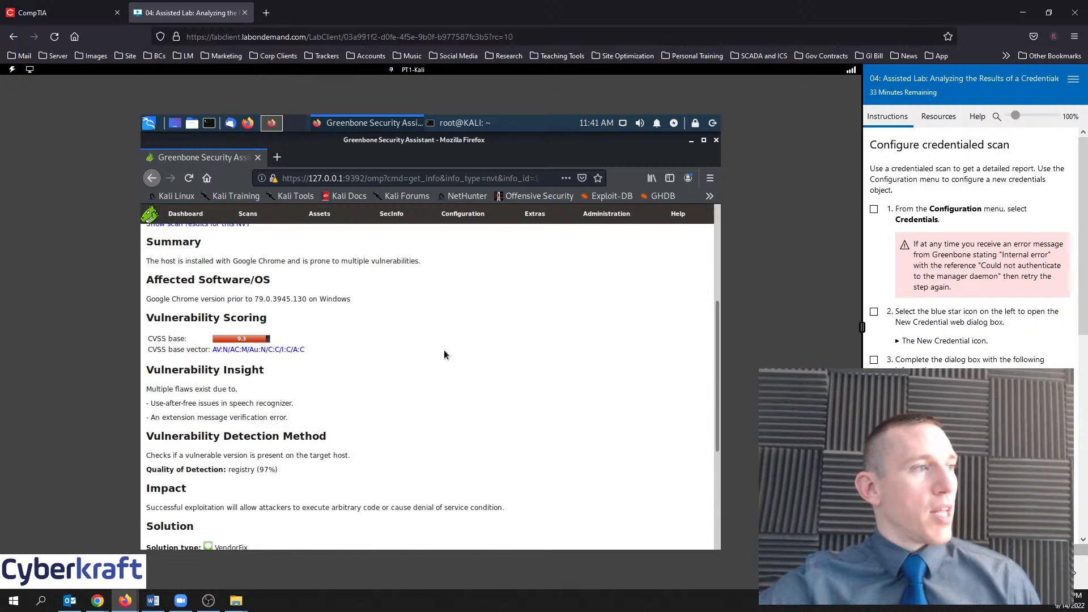
scroll(432, 363, up, 3)
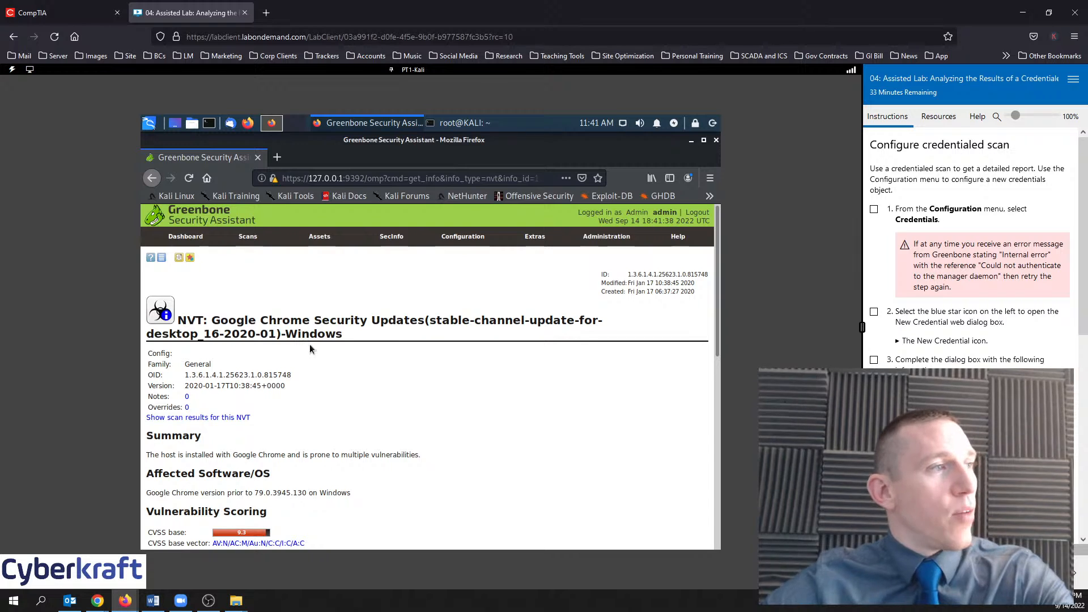
Open SecInfo > CPEs and scroll through the 569205-entry list
mouse_move(383, 242)
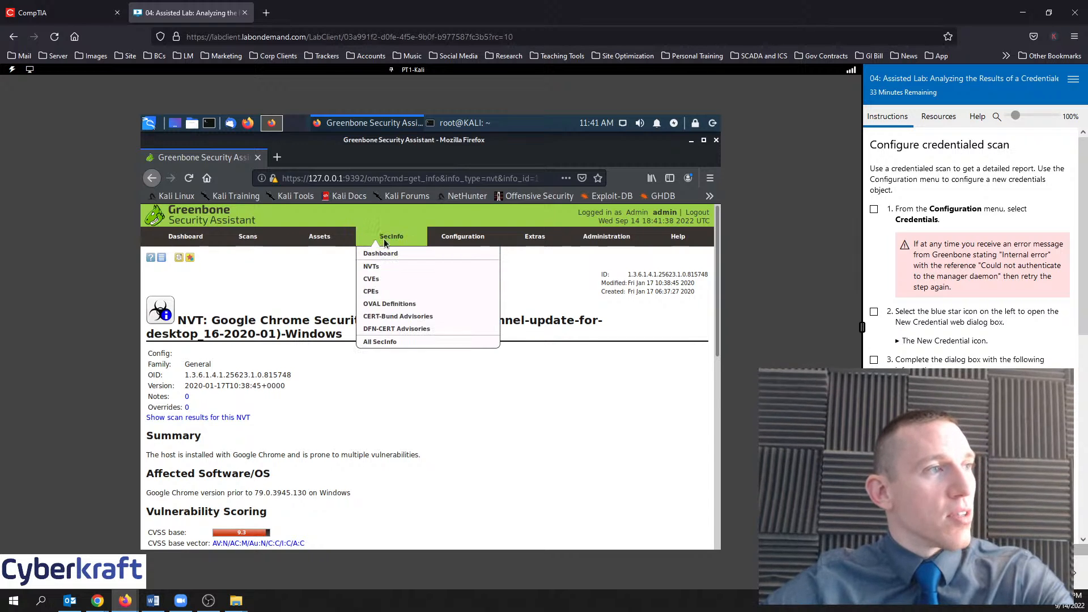
click(381, 291)
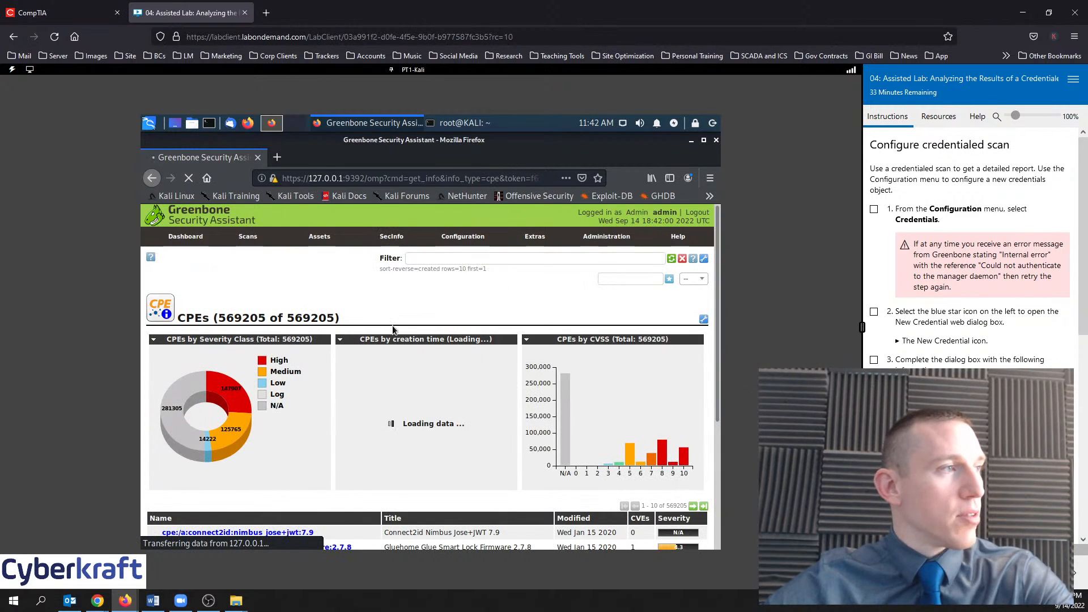
scroll(392, 325, down, 3)
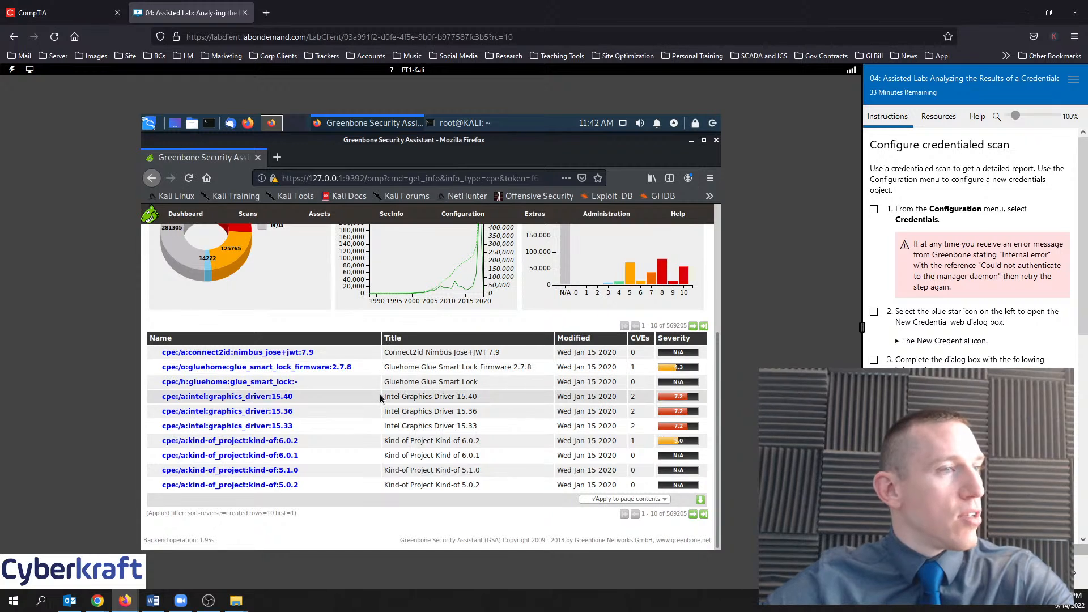
scroll(387, 389, up, 5)
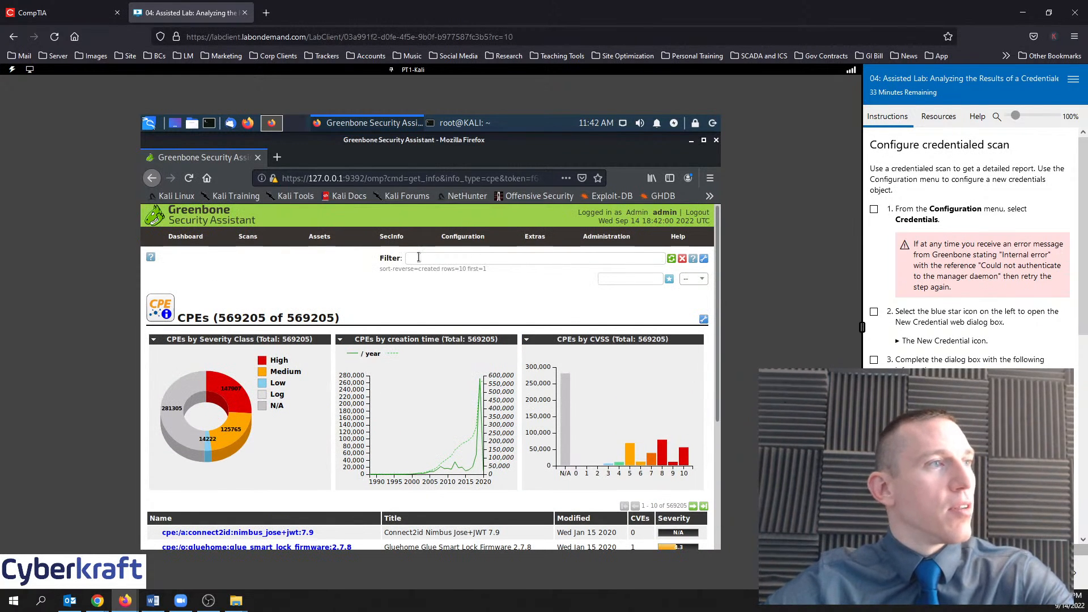
Open the SecInfo > CERT-Bund Advisories list of 10570 entries
mouse_move(454, 240)
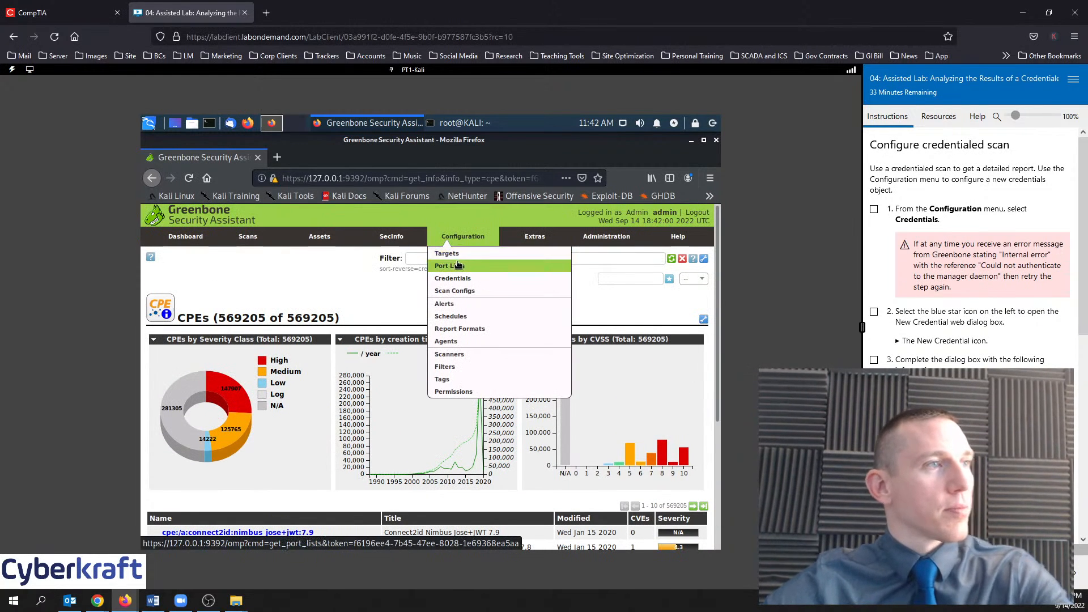
mouse_move(412, 242)
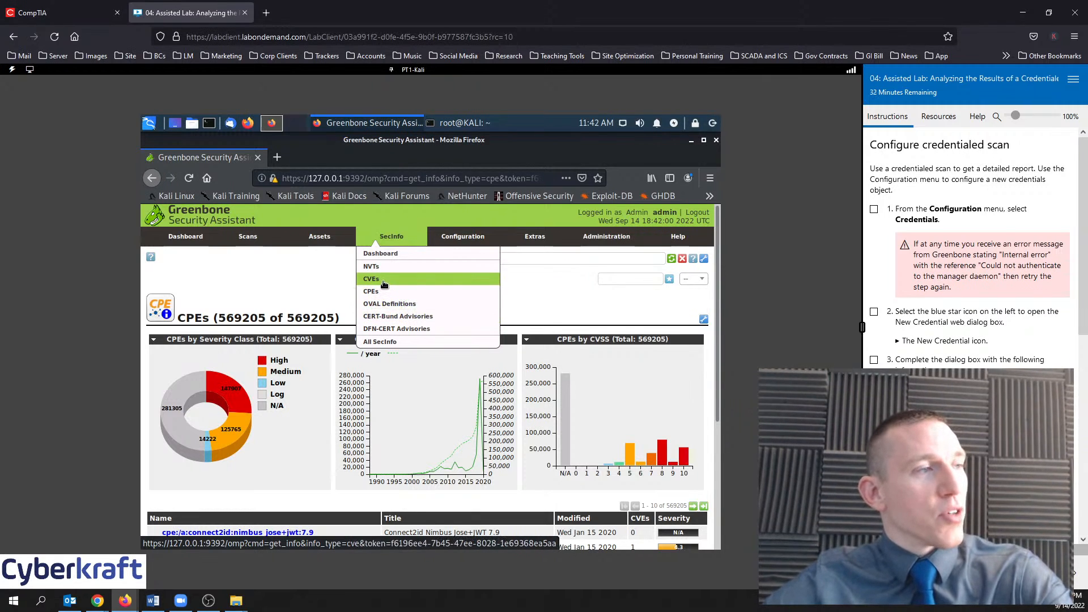
click(381, 322)
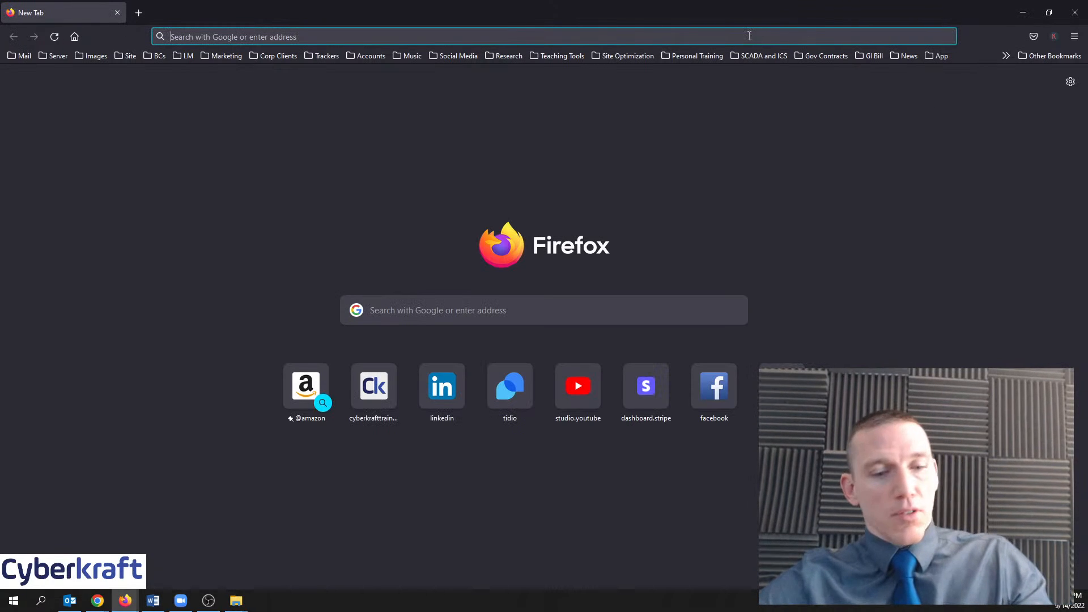
Search Google for 'cert' from the Firefox address bar
text(certification.cloudrangecyber.com)
key(Return)
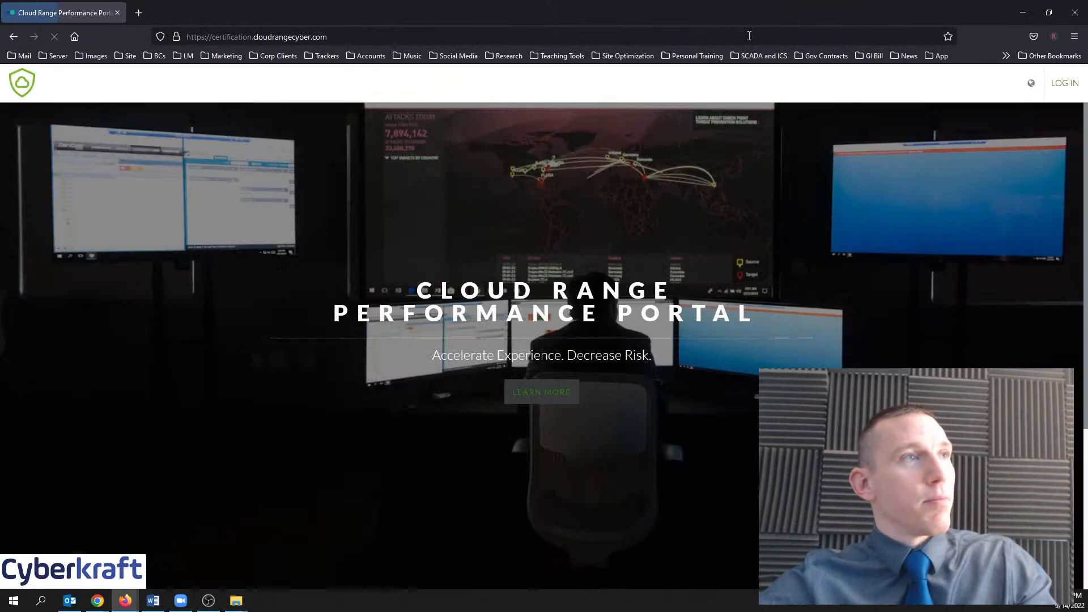
click(750, 36)
text(cert)
key(Return)
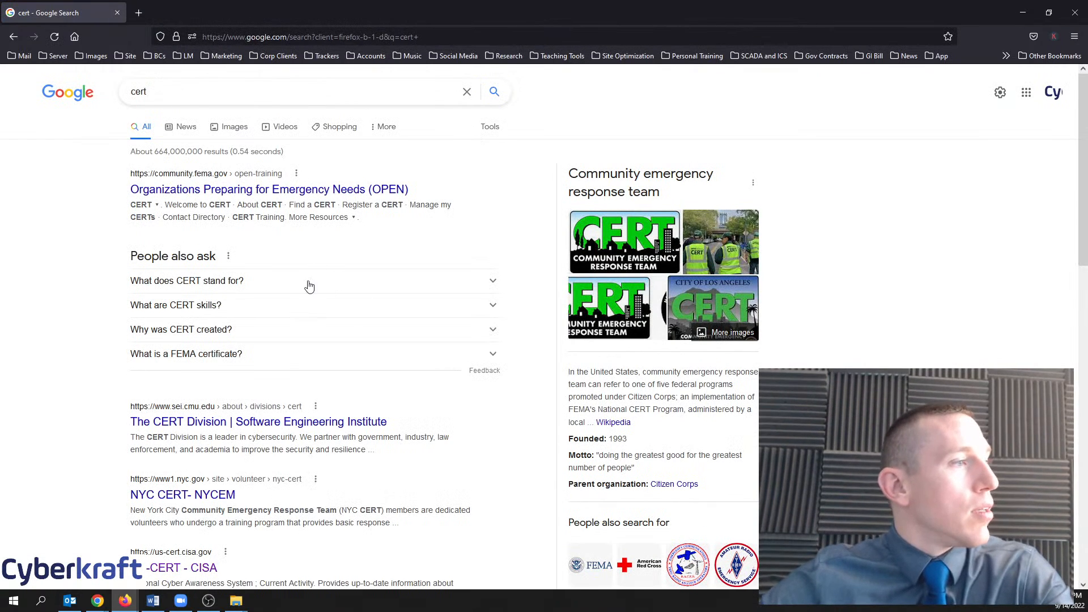
Open the US-CERT - CISA result and browse the cisa.gov/uscert homepage
scroll(304, 317, down, 2)
click(176, 491)
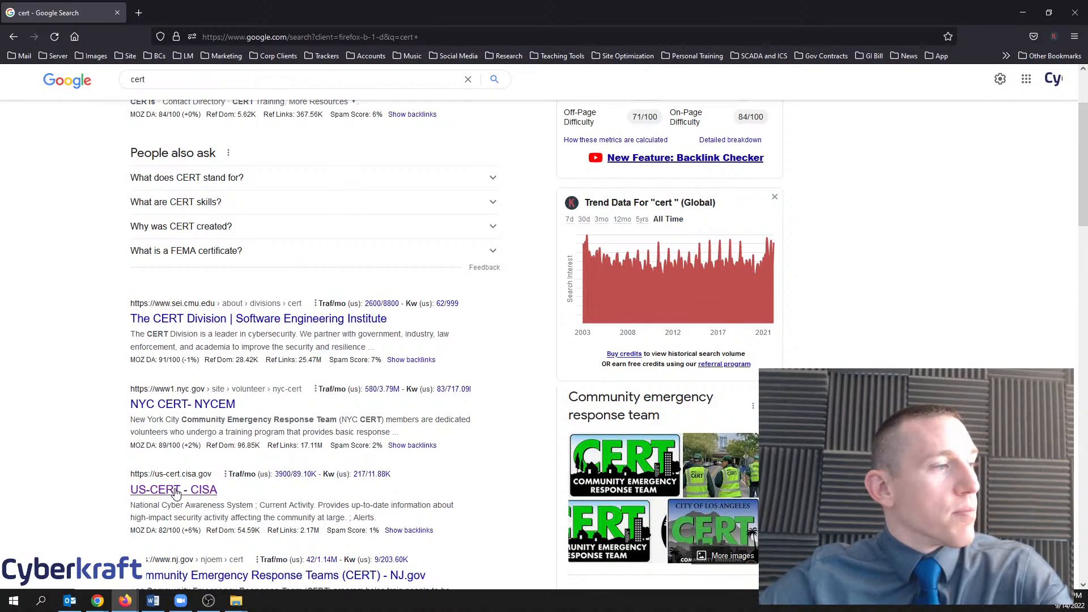
click(176, 491)
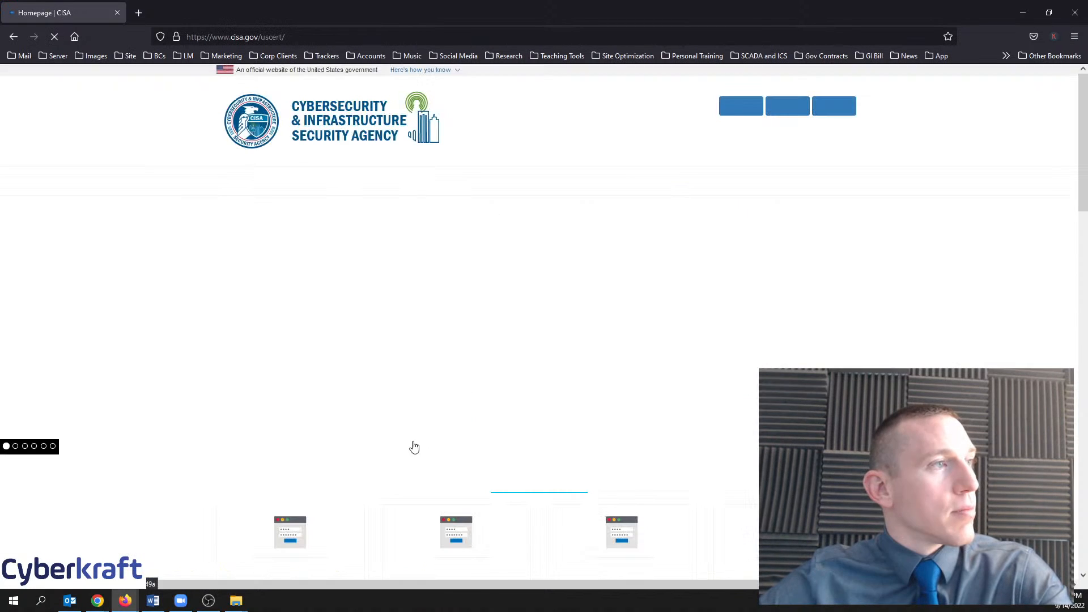
scroll(692, 258, down, 5)
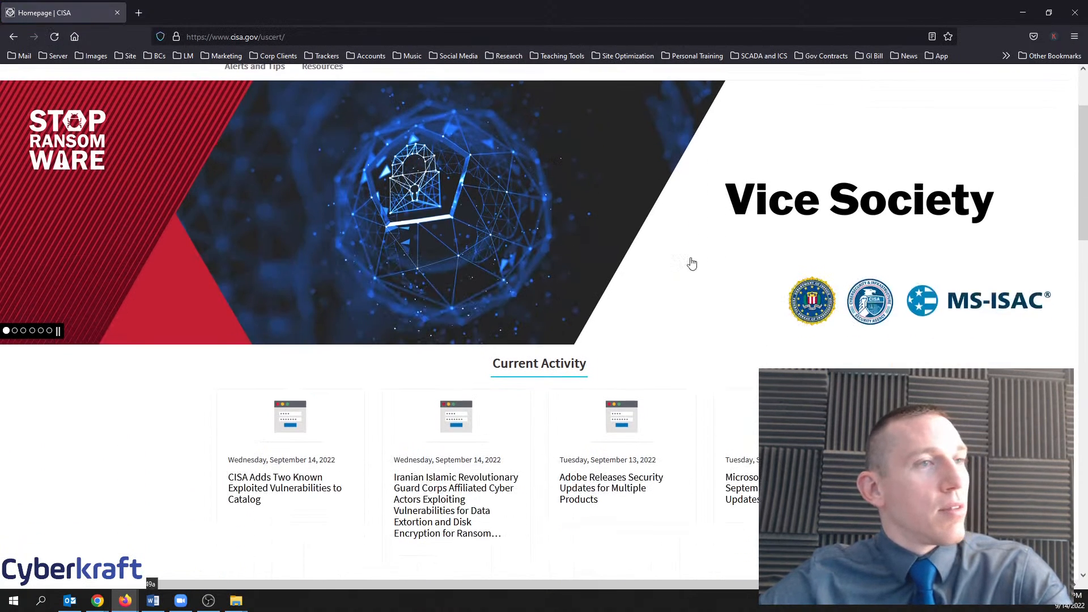
scroll(680, 326, up, 5)
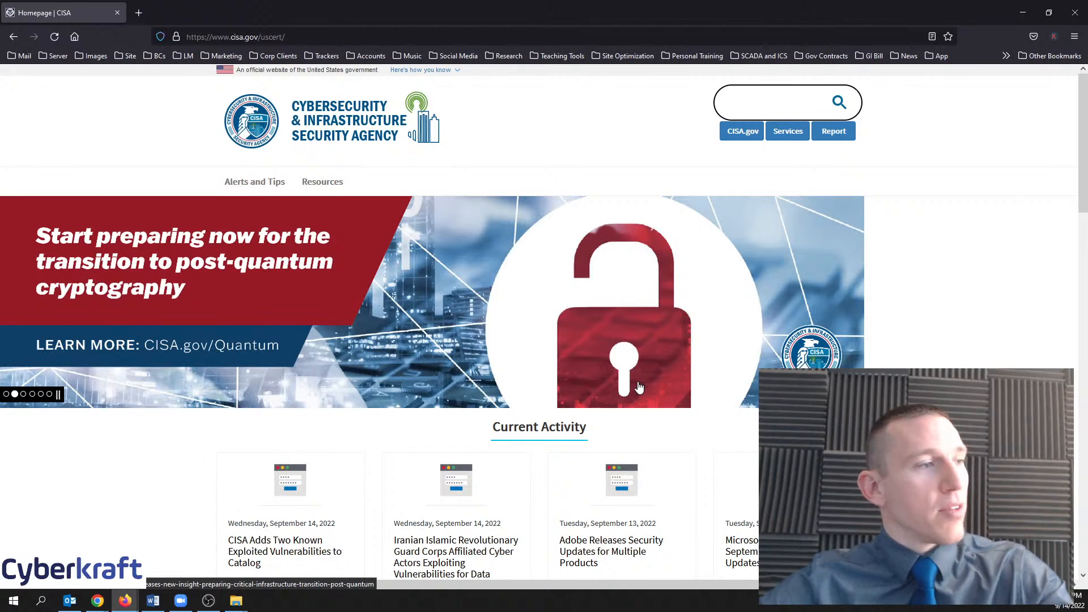
scroll(640, 388, down, 2)
scroll(458, 384, up, 2)
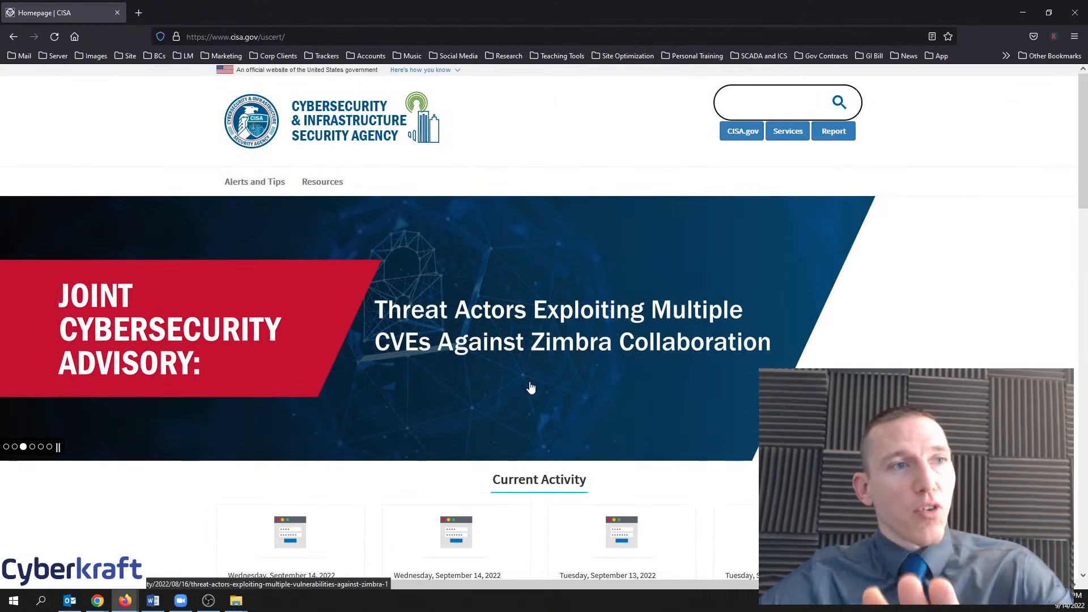
Close the CISA window and open the SecInfo > CERT-Bund Advisories list
click(1075, 13)
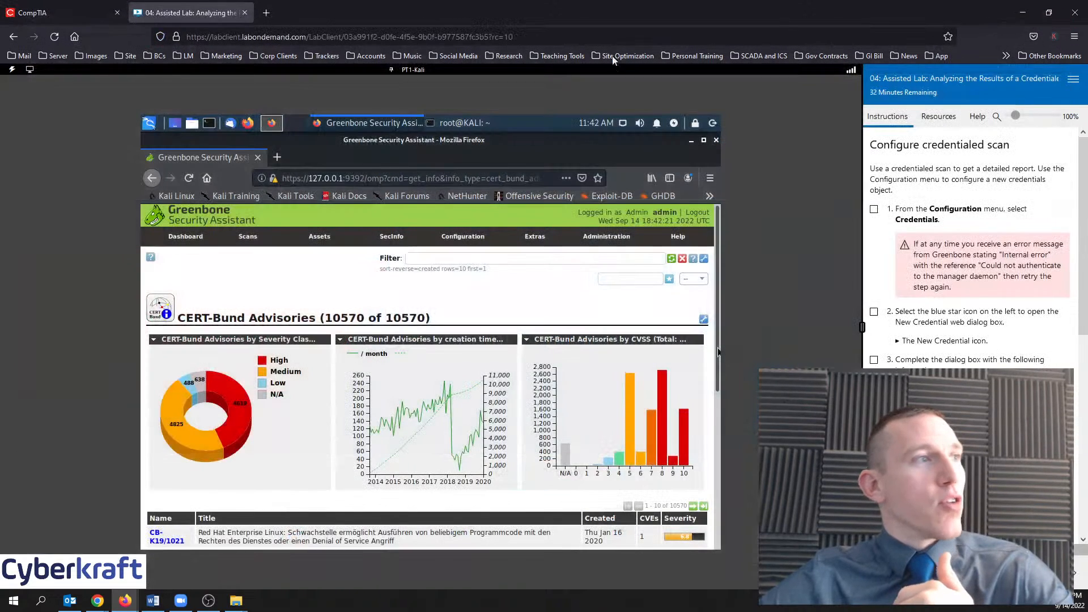
mouse_move(392, 237)
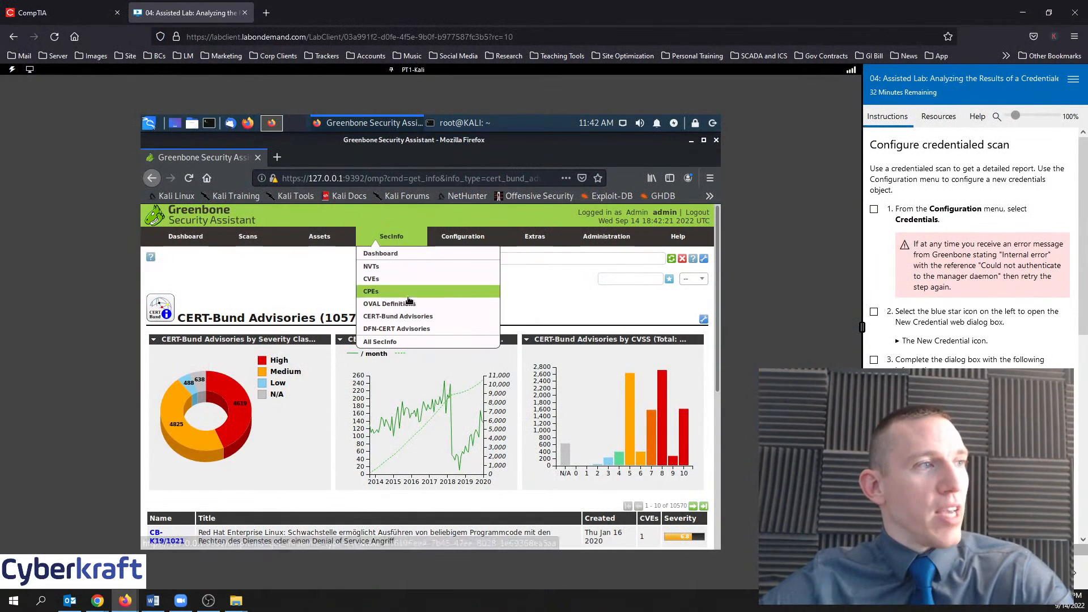
click(421, 323)
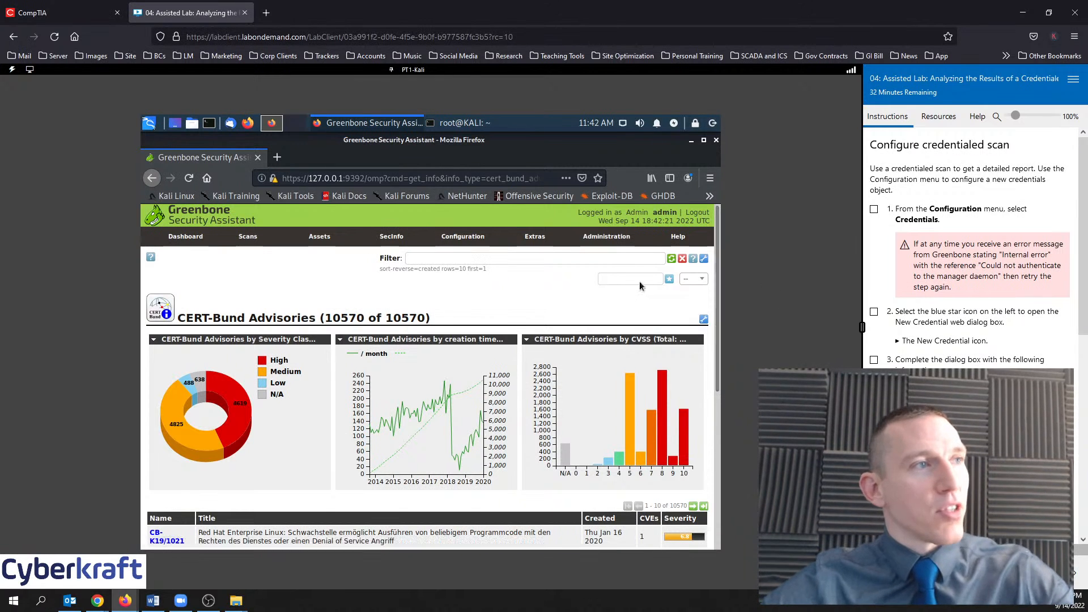
Tick Step 1 in the lab instructions panel
mouse_move(524, 241)
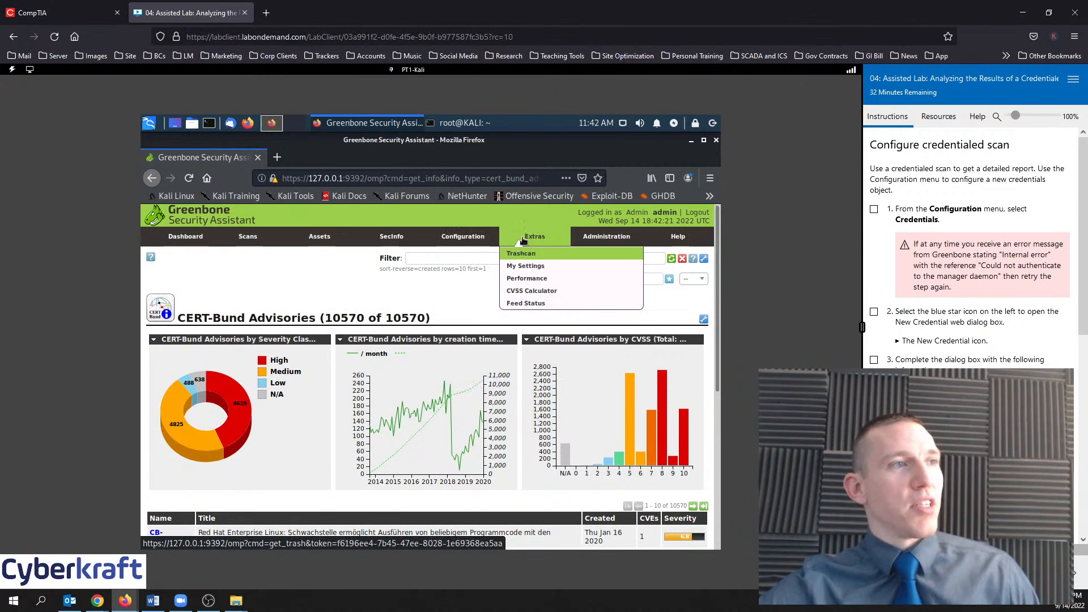
mouse_move(689, 238)
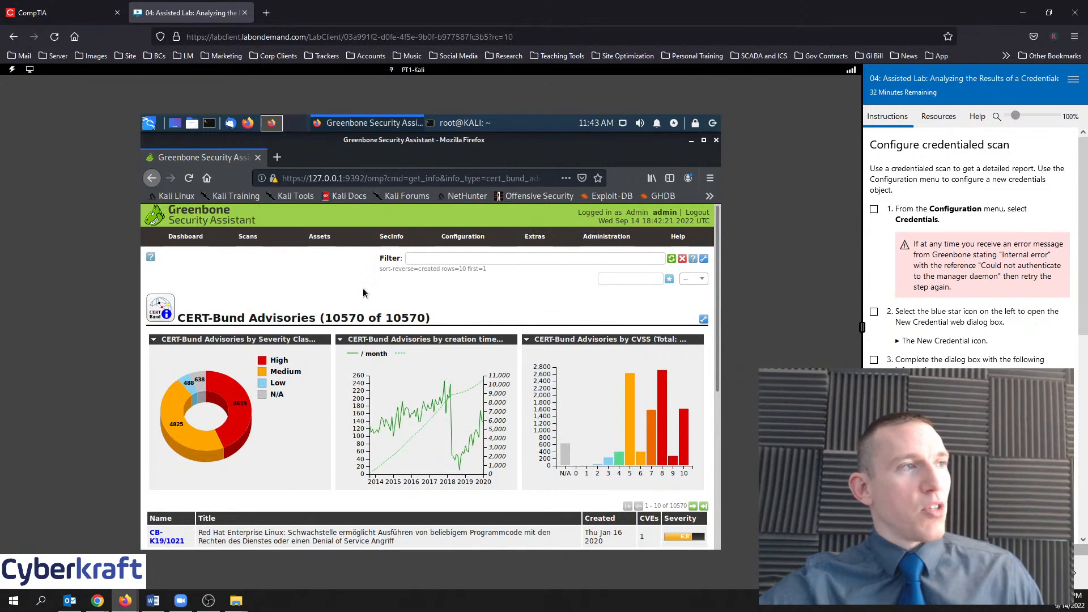
click(874, 209)
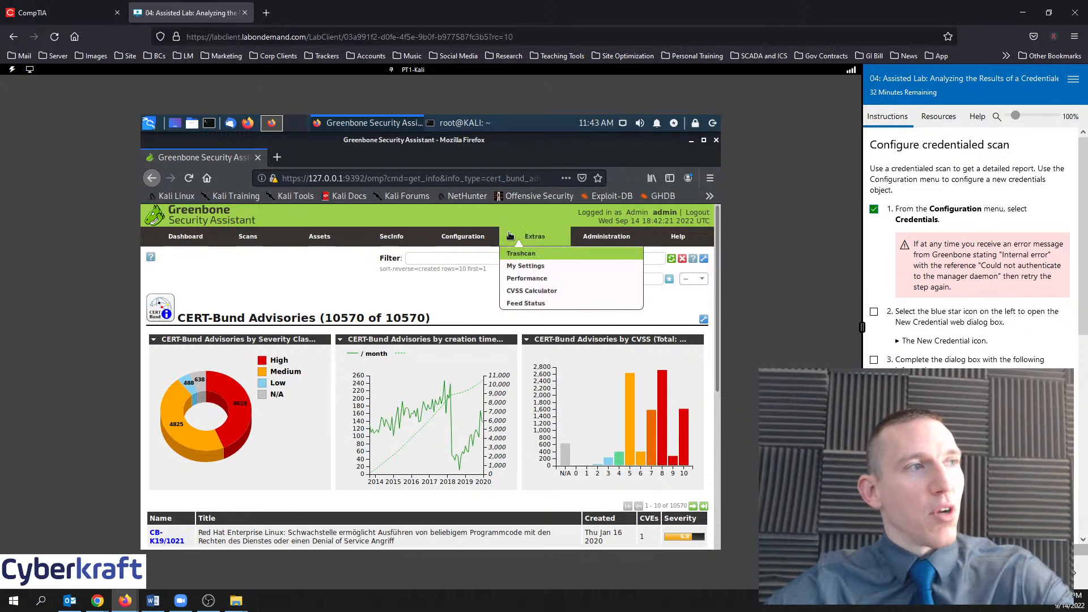
mouse_move(463, 238)
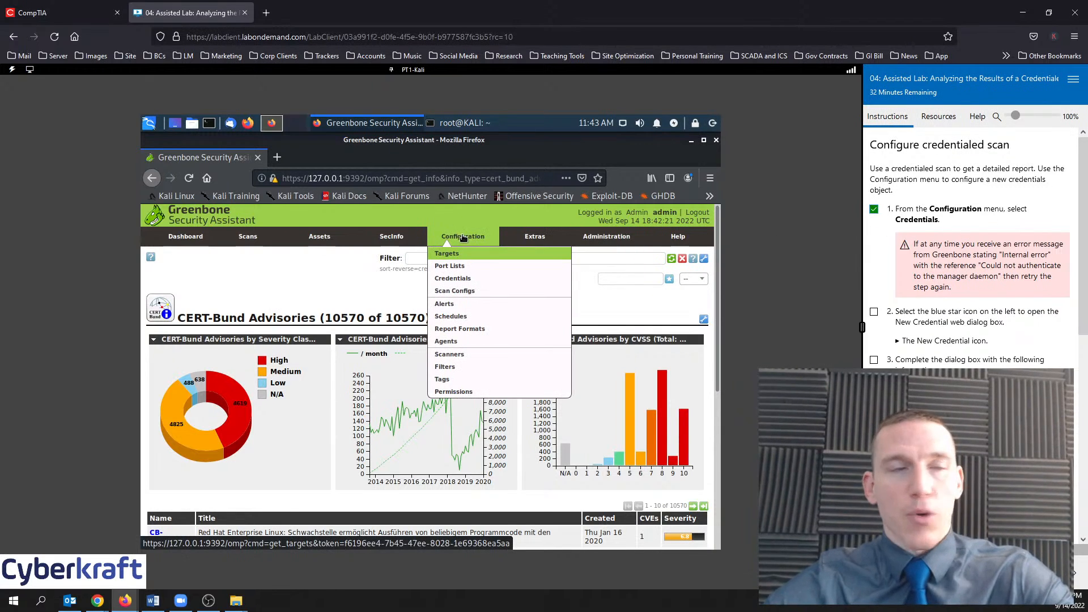
Open Configuration > Credentials, which shows 0 of 0 credentials
click(464, 283)
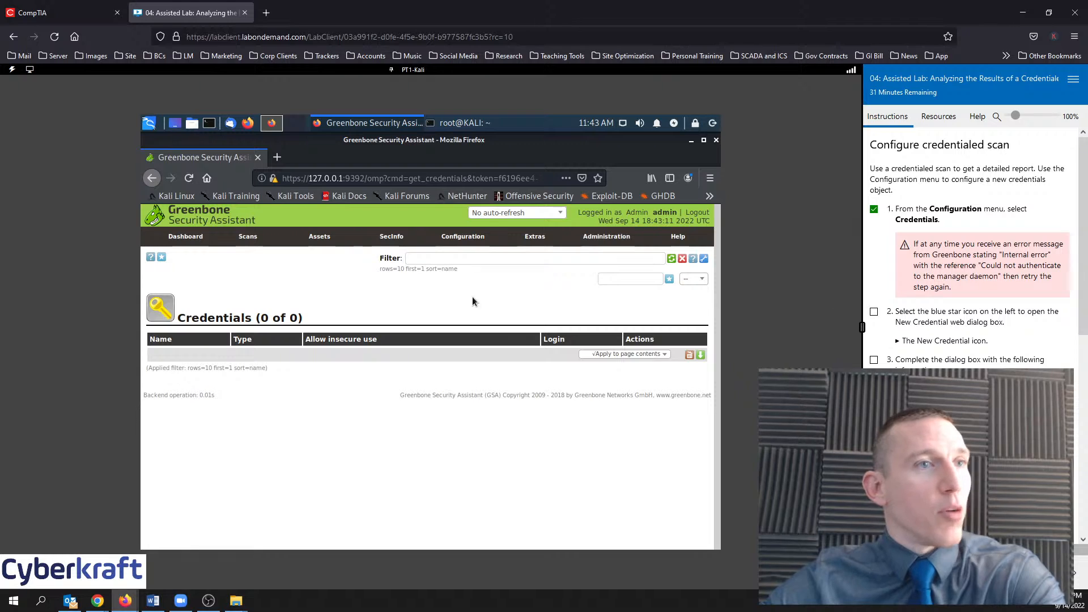
Start a new credential and replace the default name with 515support
click(162, 258)
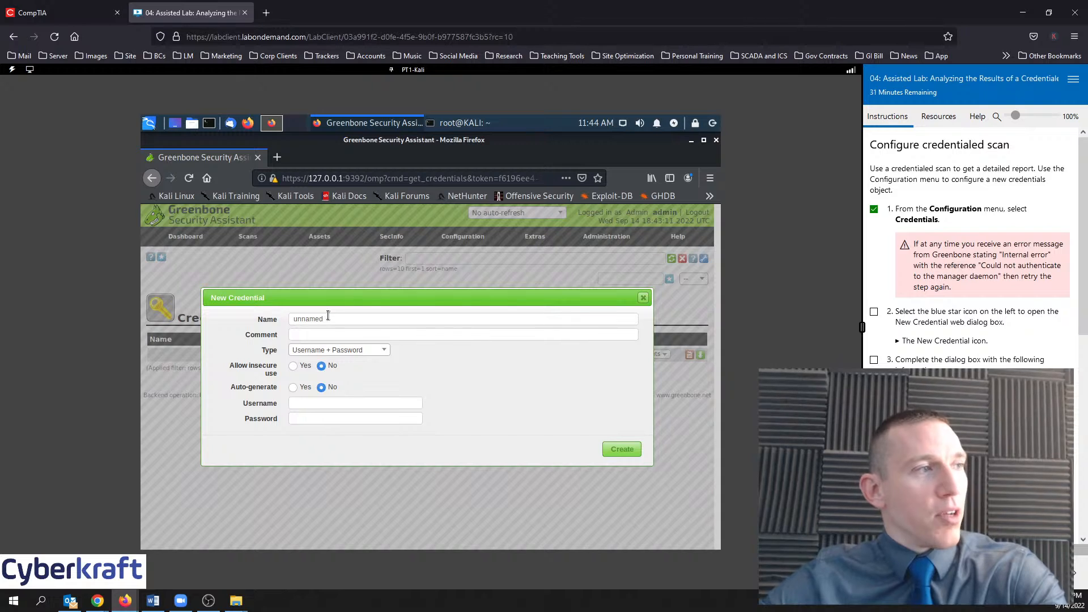
drag(326, 318, 283, 319)
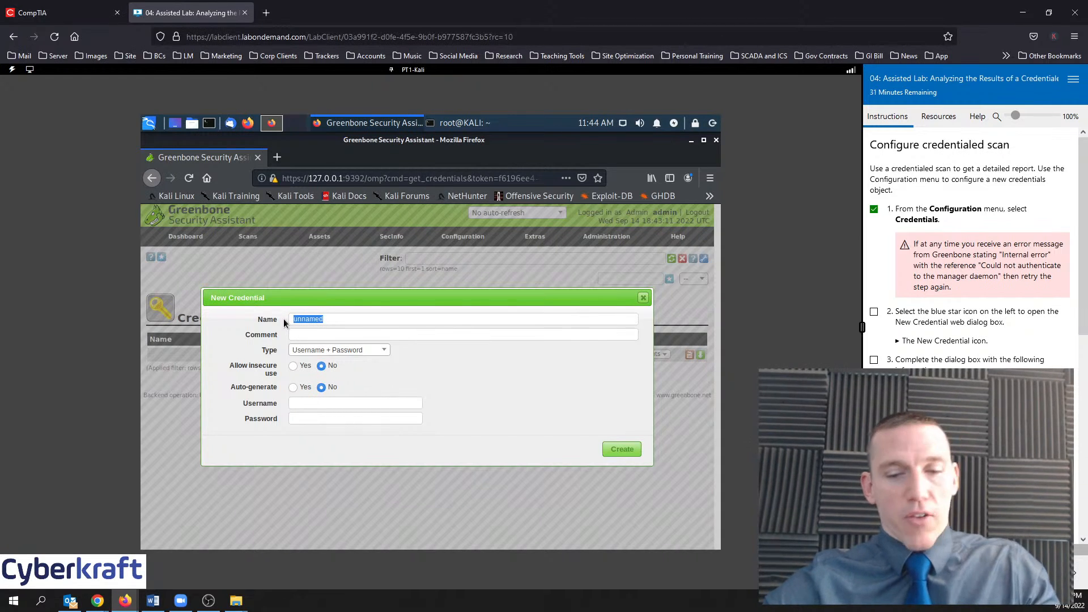
key(BackSpace)
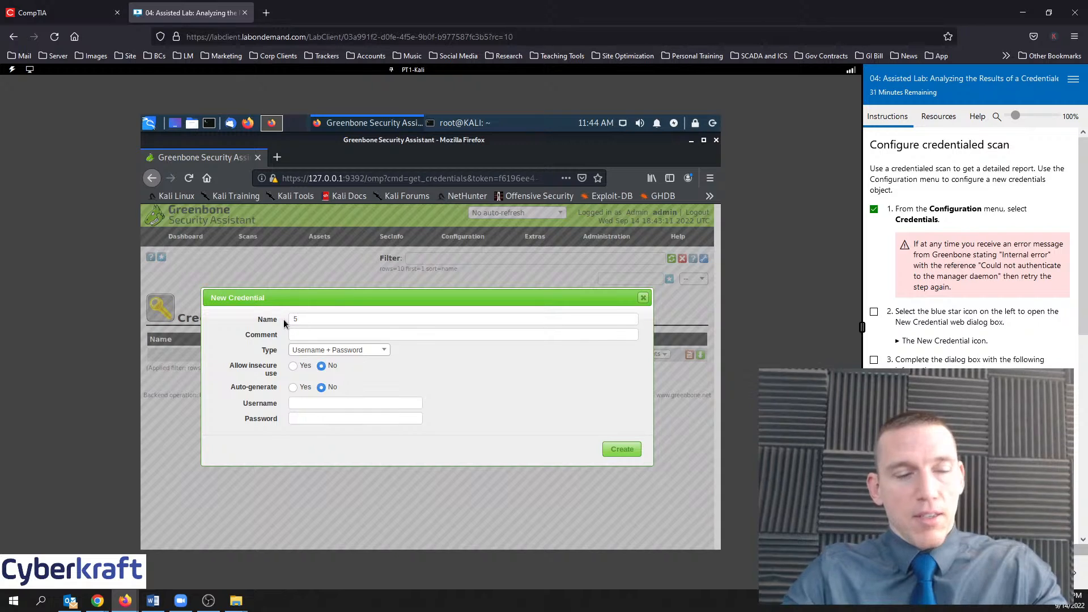
text(515)
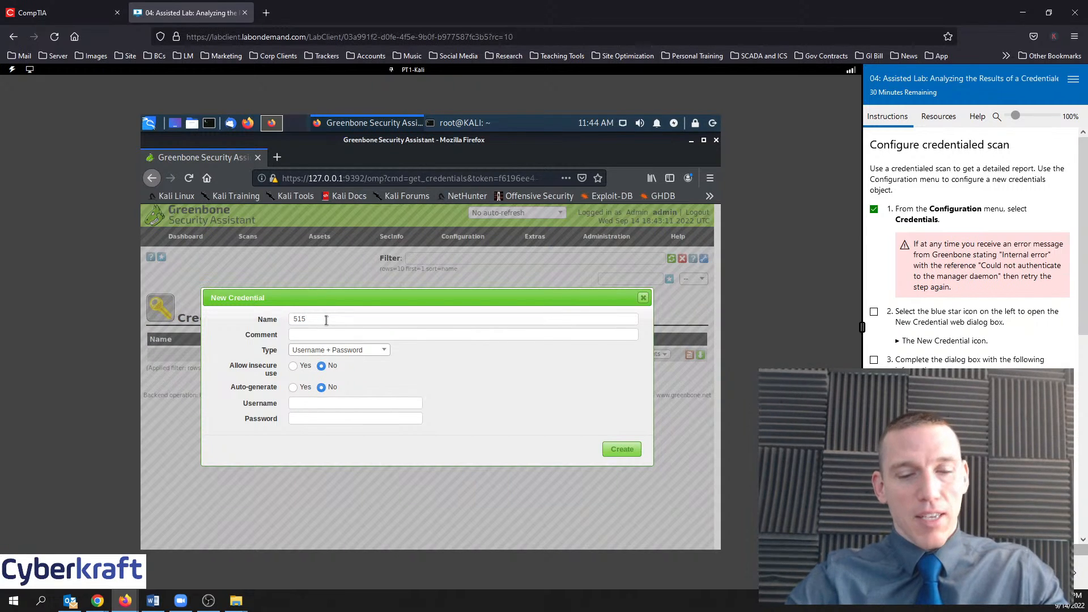
text(support)
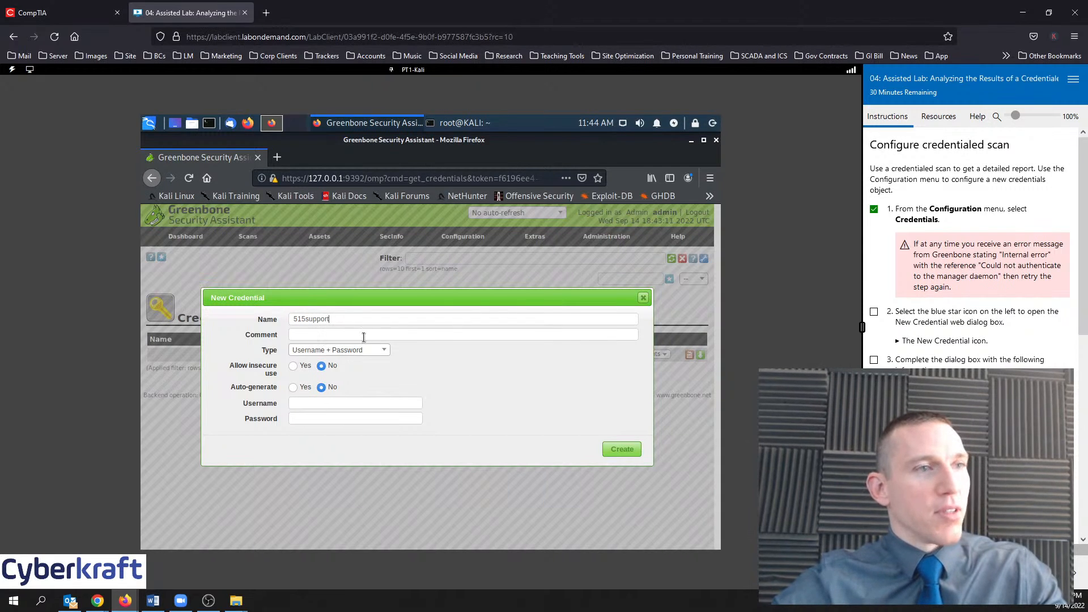
Set Allow insecure use to Yes, enter the administrator username and password, and create it
scroll(898, 269, down, 3)
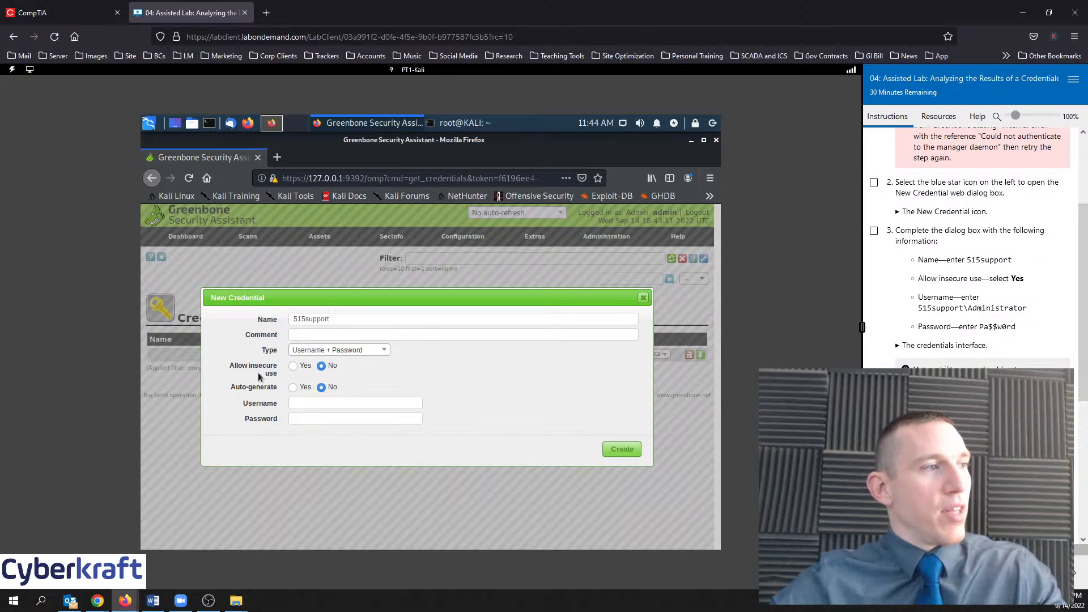
click(292, 367)
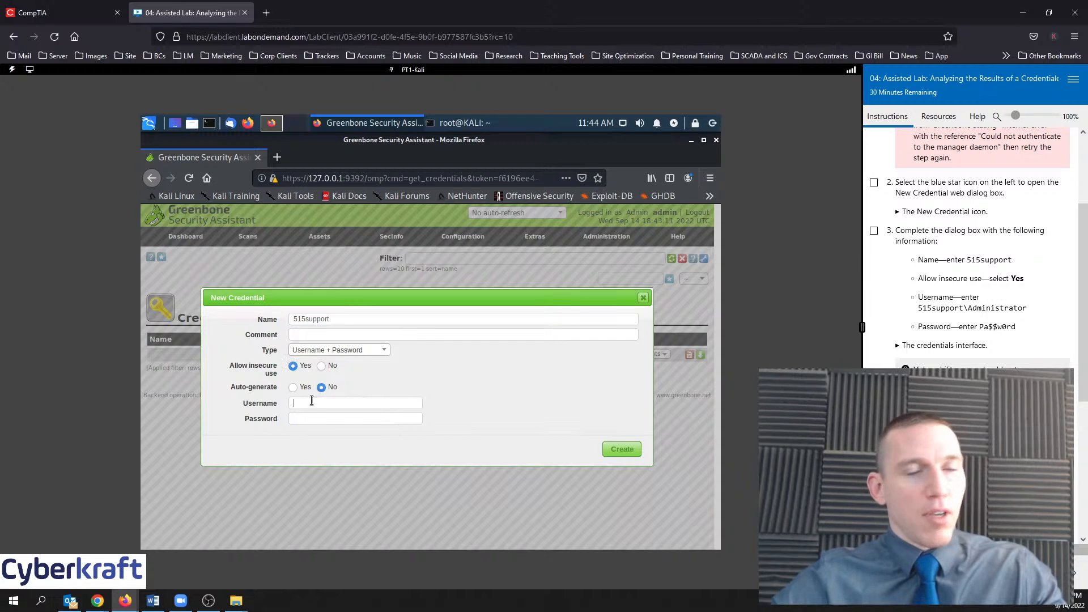
text(515s)
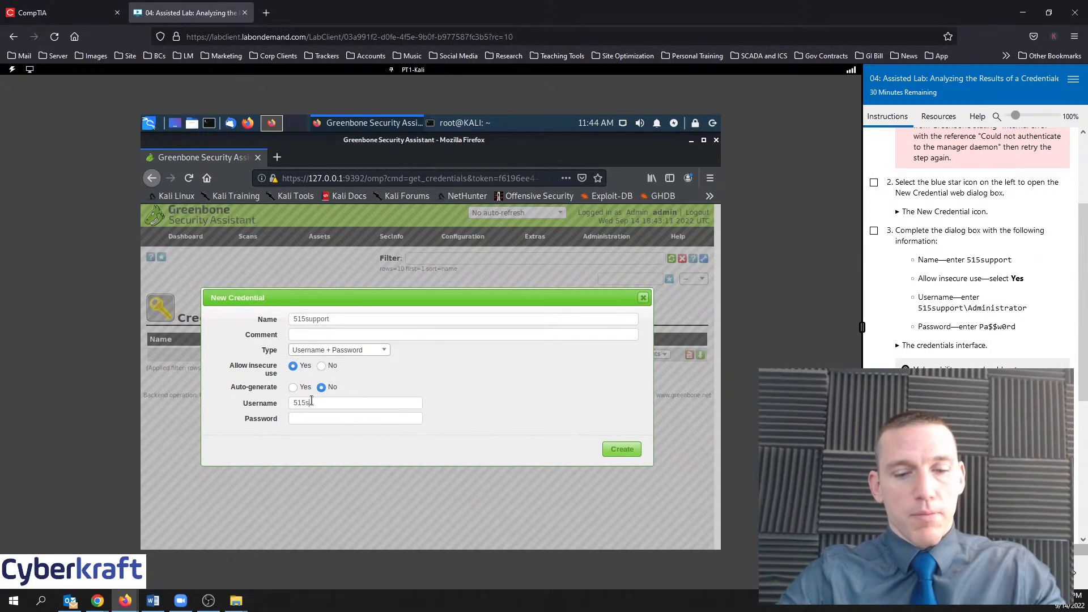
text(upport\)
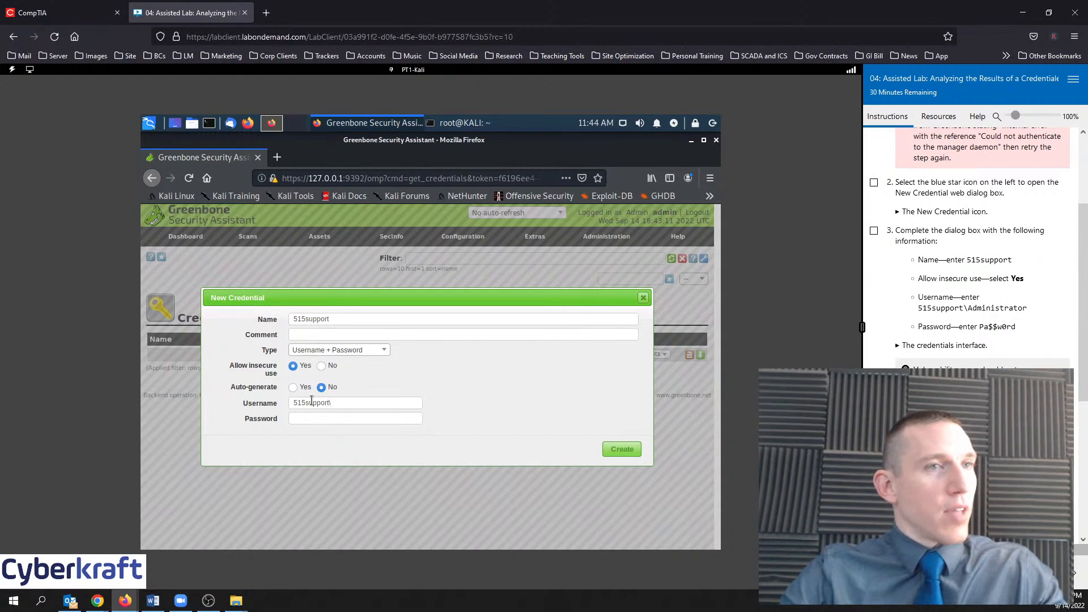
text(Adminis)
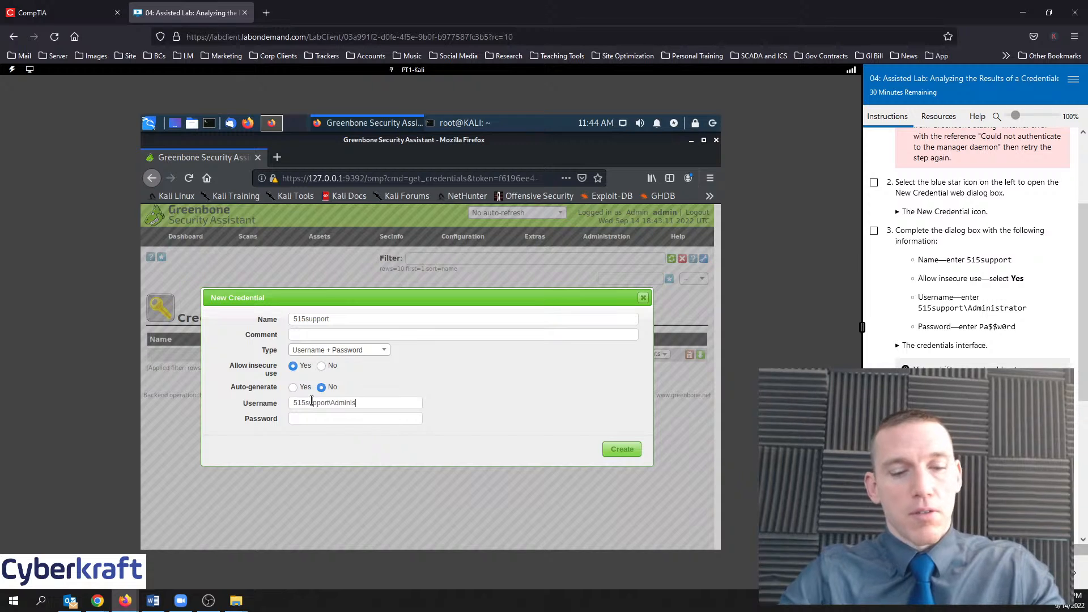
text(trator)
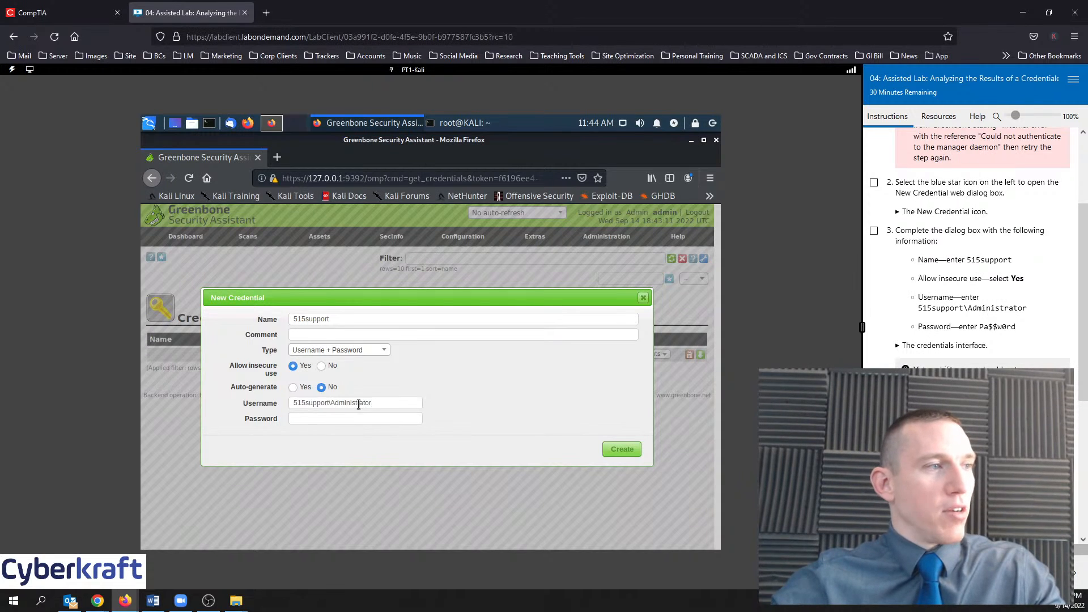
key(Tab)
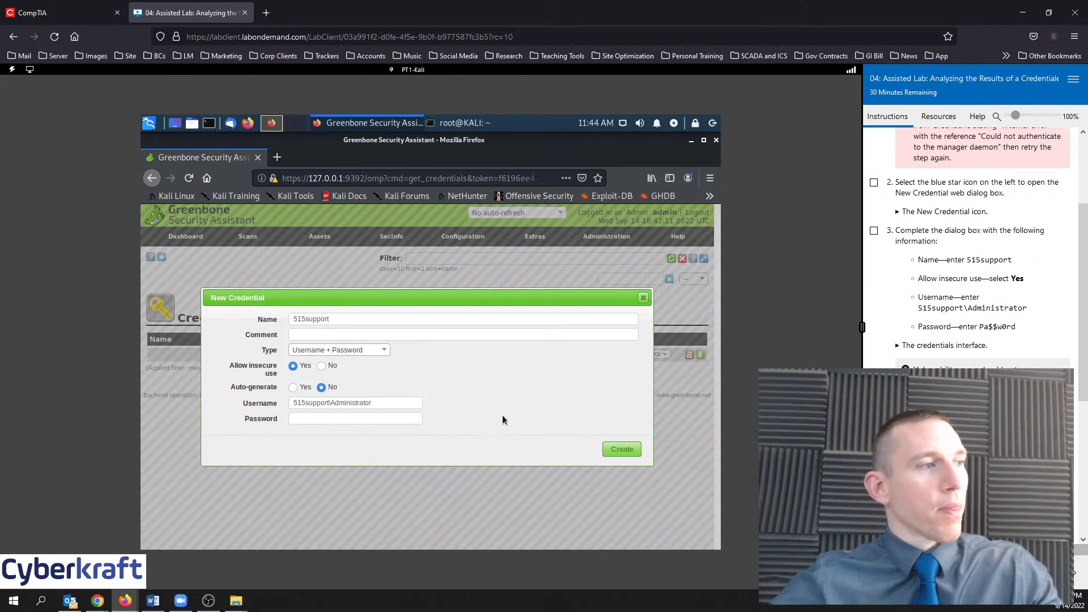
text(Pa)
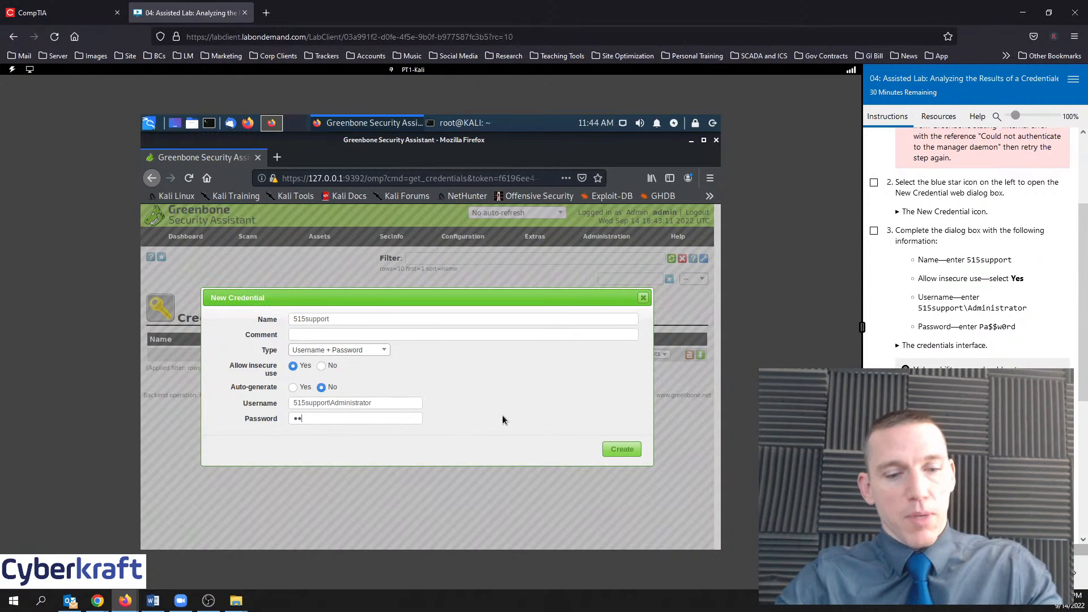
text($$w0rd)
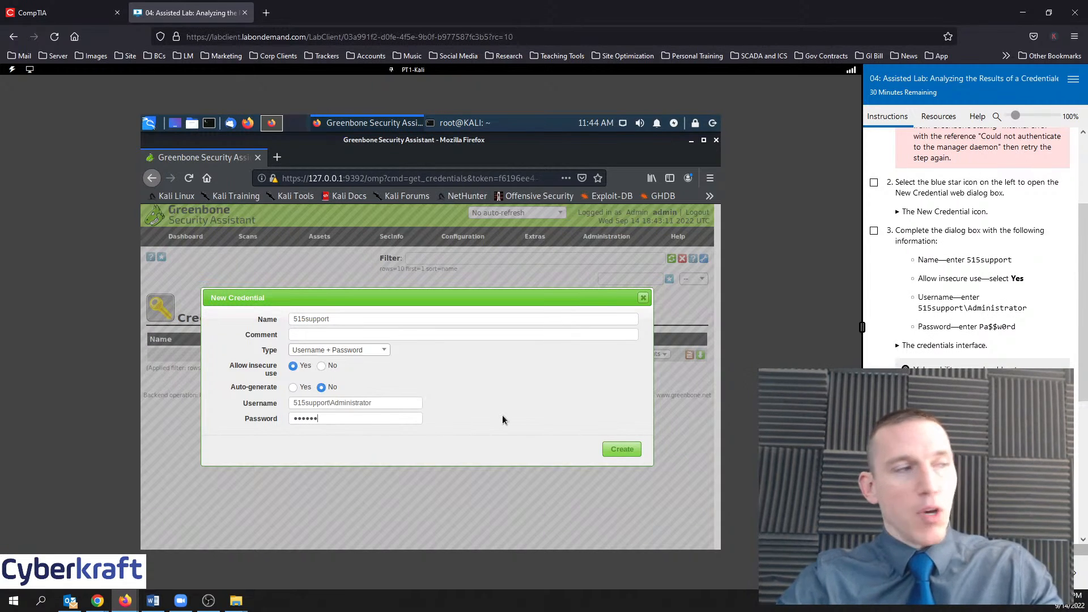
click(622, 450)
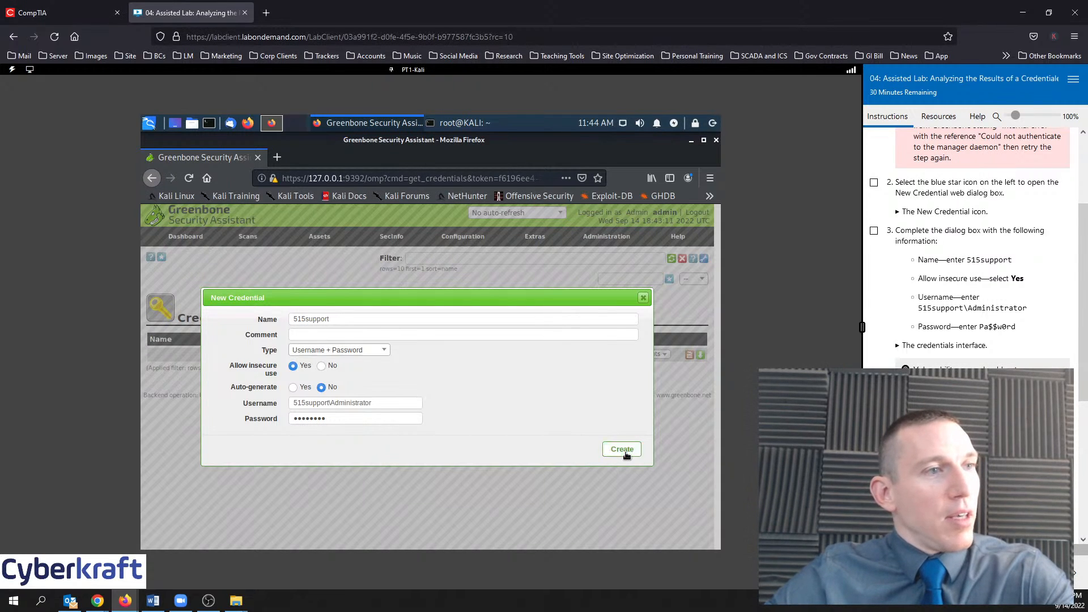
Tick lab steps 3 and 4, accepting the skip-ahead prompt
click(874, 231)
click(595, 350)
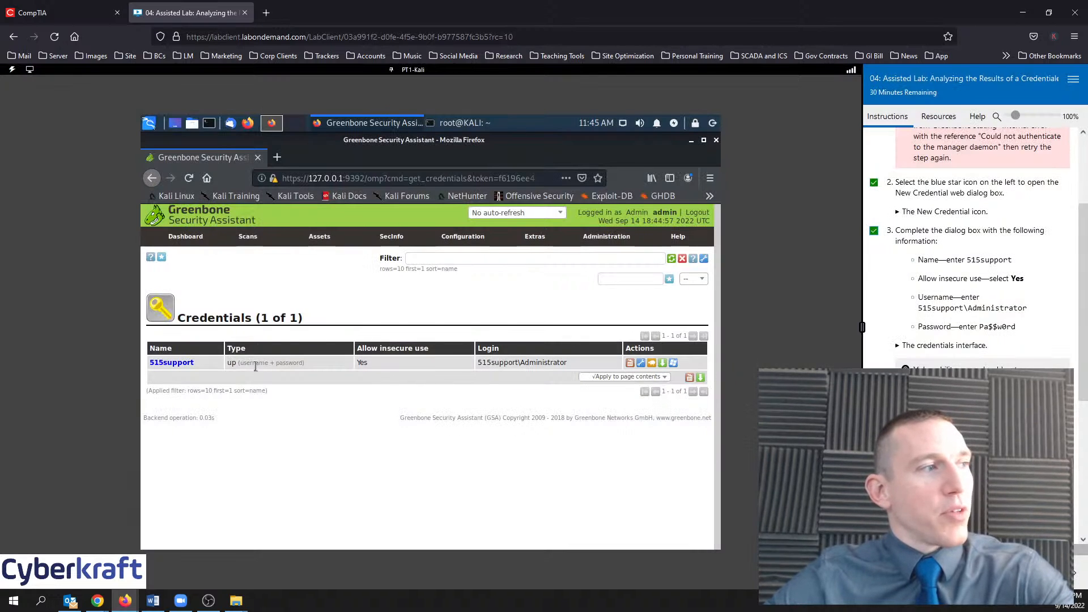
scroll(906, 358, down, 1)
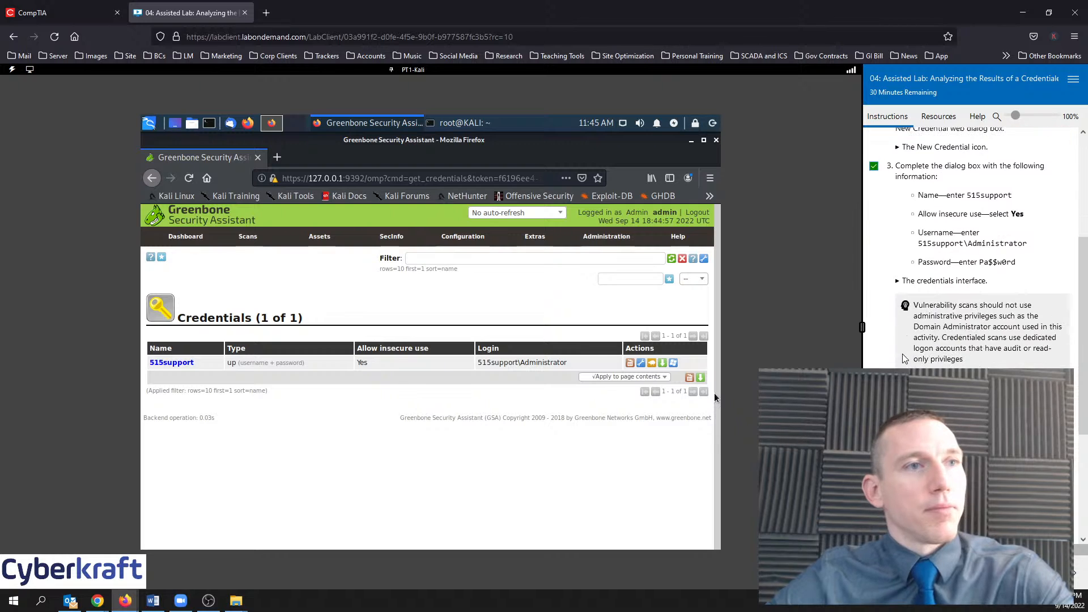
click(898, 282)
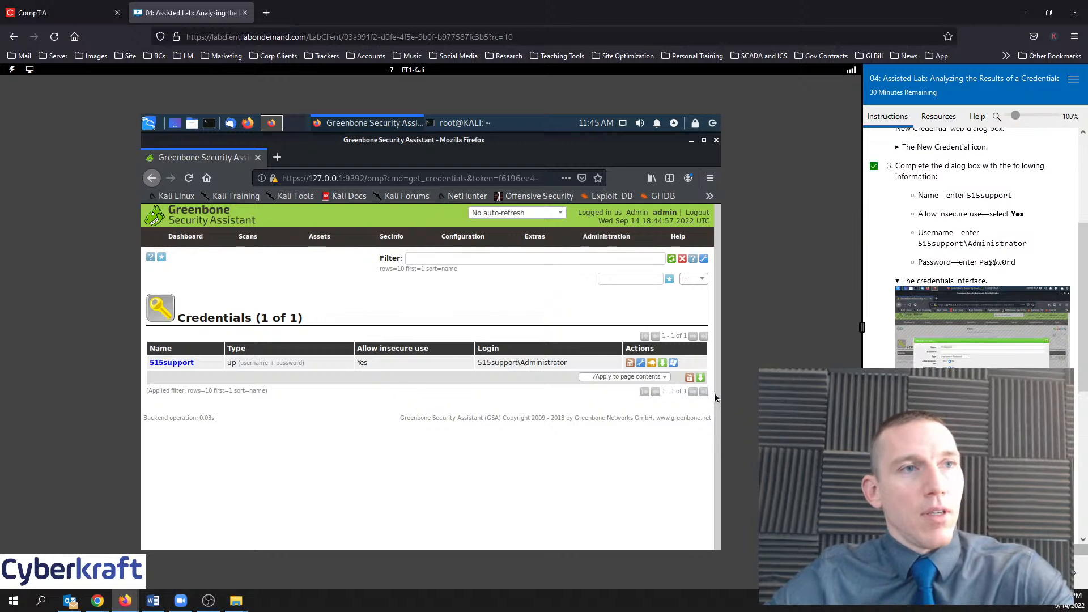
click(896, 283)
scroll(907, 284, down, 4)
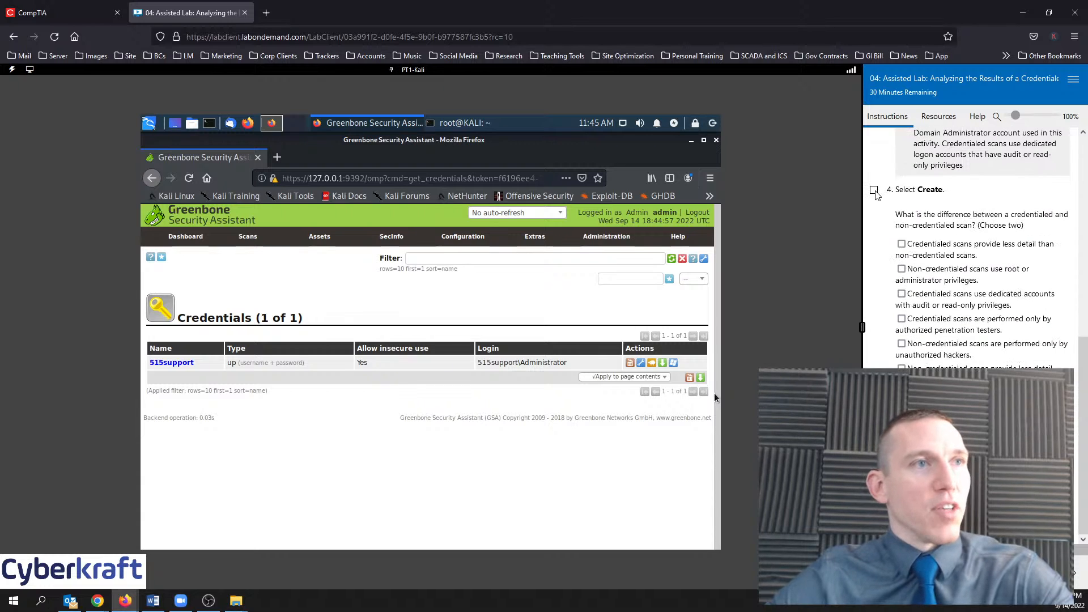
click(874, 191)
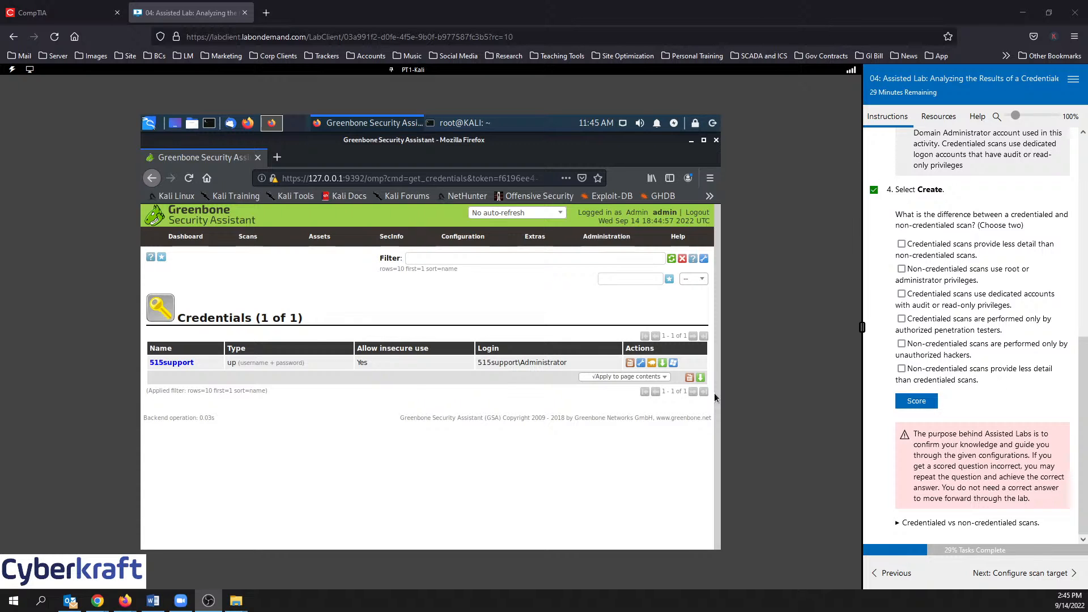
Tick 'dedicated accounts' and 'less detail without credentials' in the quiz and score it
click(987, 380)
click(952, 370)
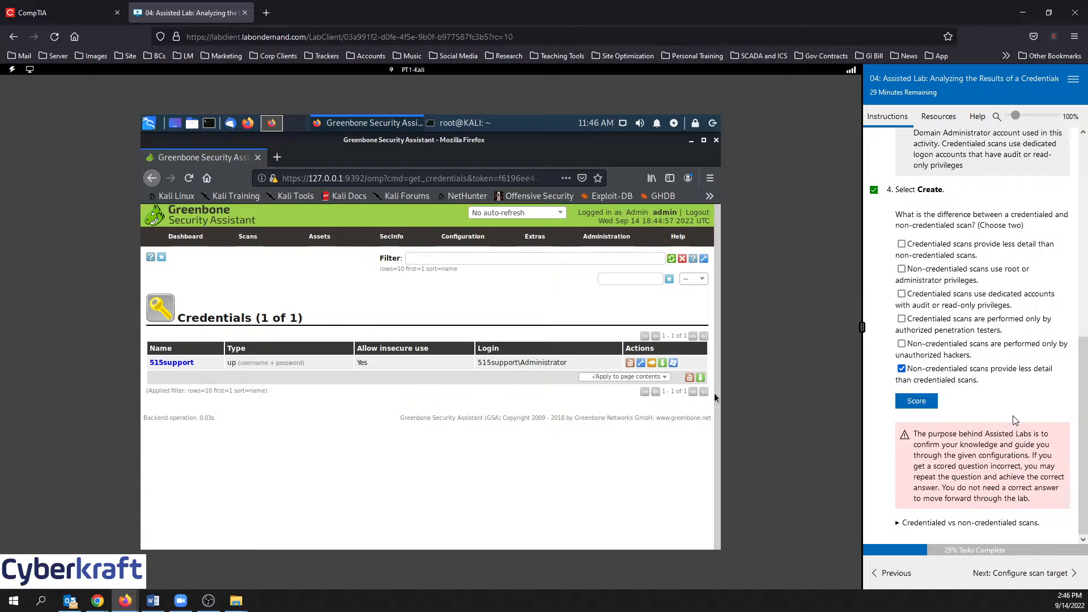
click(949, 307)
click(928, 404)
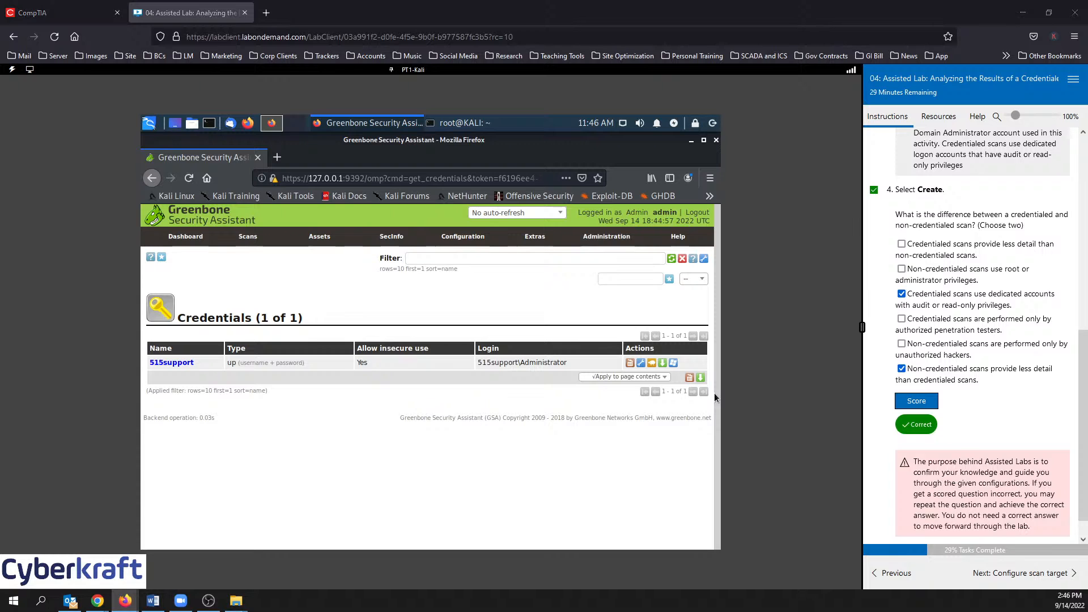
scroll(963, 329, down, 1)
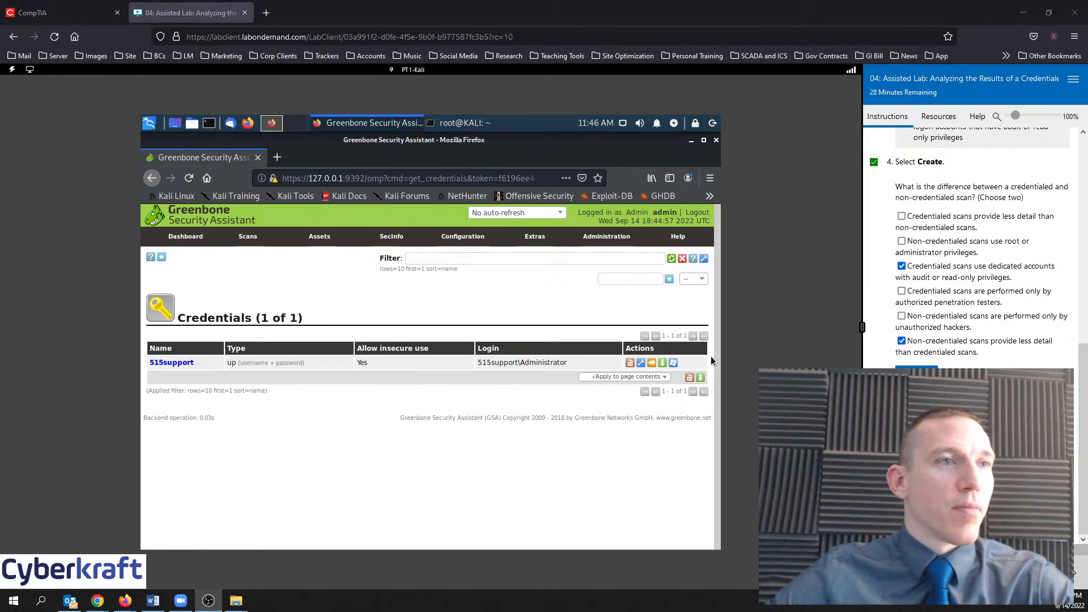
Advance the lab to the scan target step, open Configuration > Targets and tick Step 1
click(1059, 572)
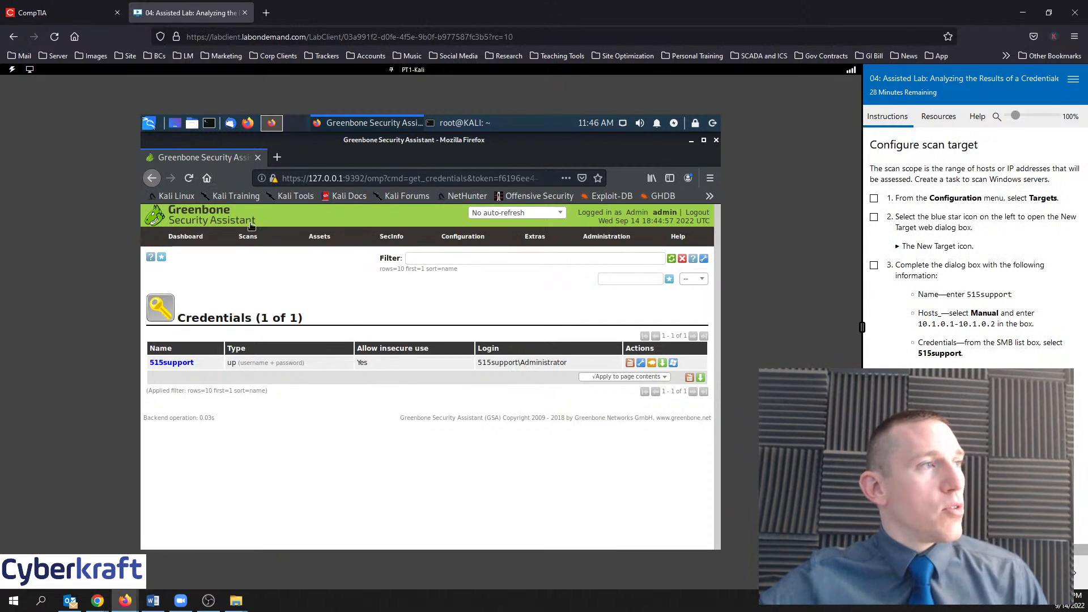
mouse_move(251, 238)
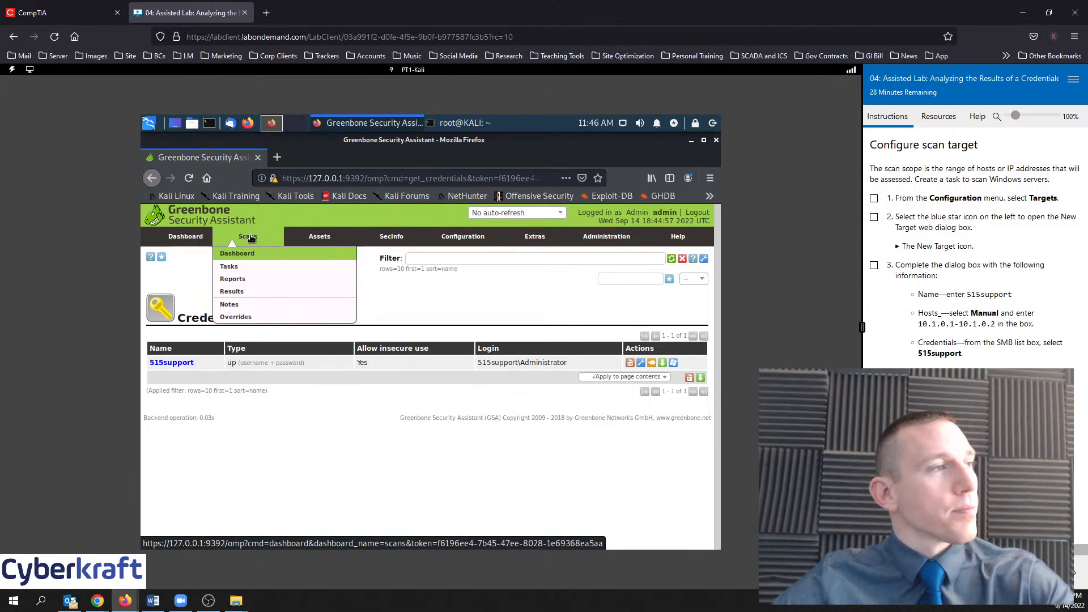
mouse_move(339, 239)
mouse_move(493, 239)
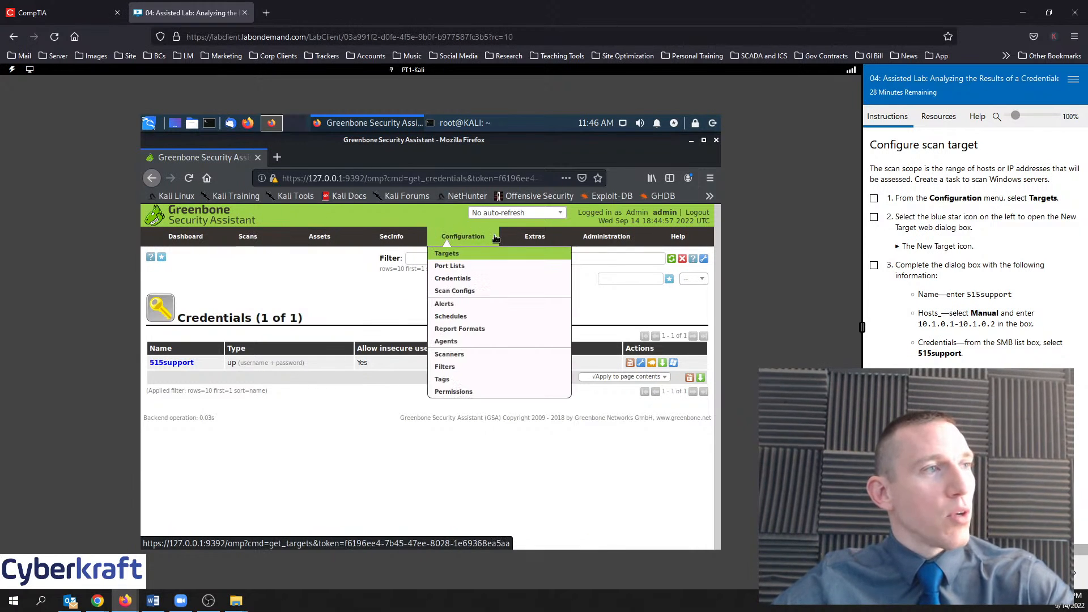
click(456, 254)
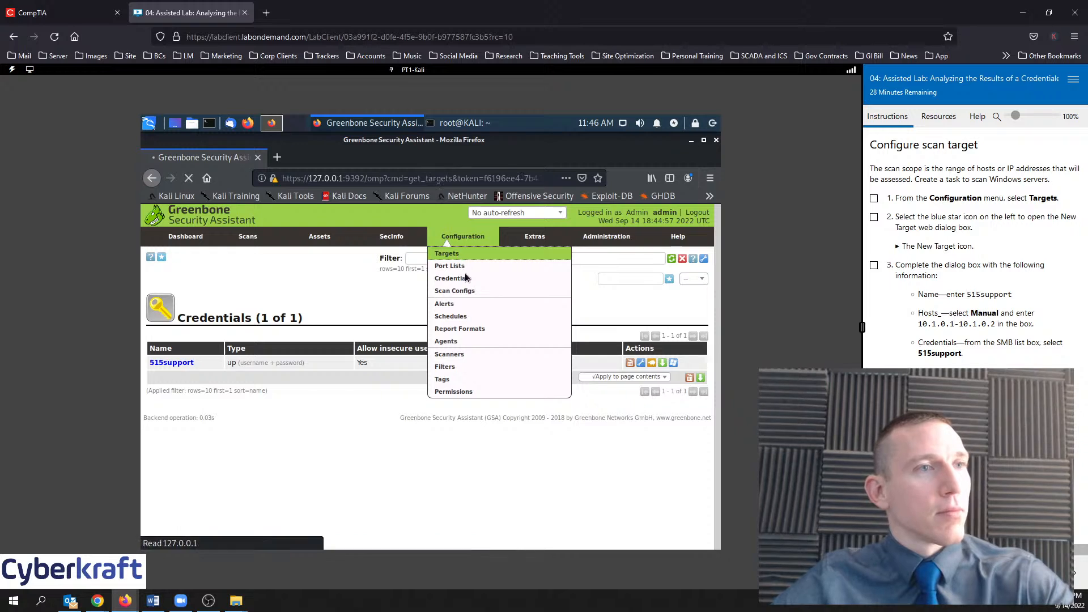
click(874, 199)
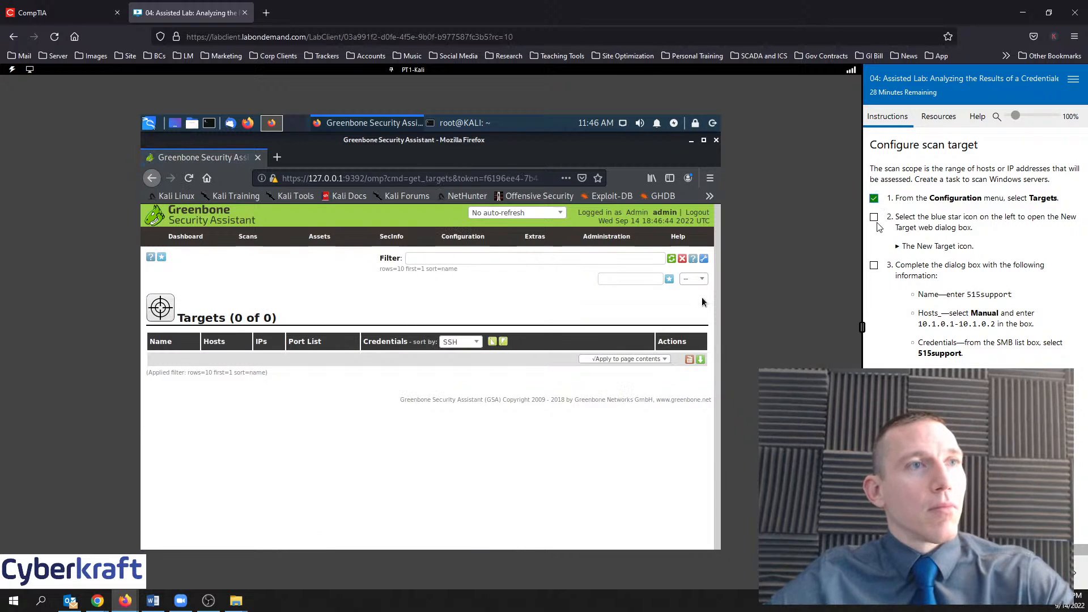
Define a new target named 515support with hosts 10.1.0.1-10.1.0.2
click(161, 257)
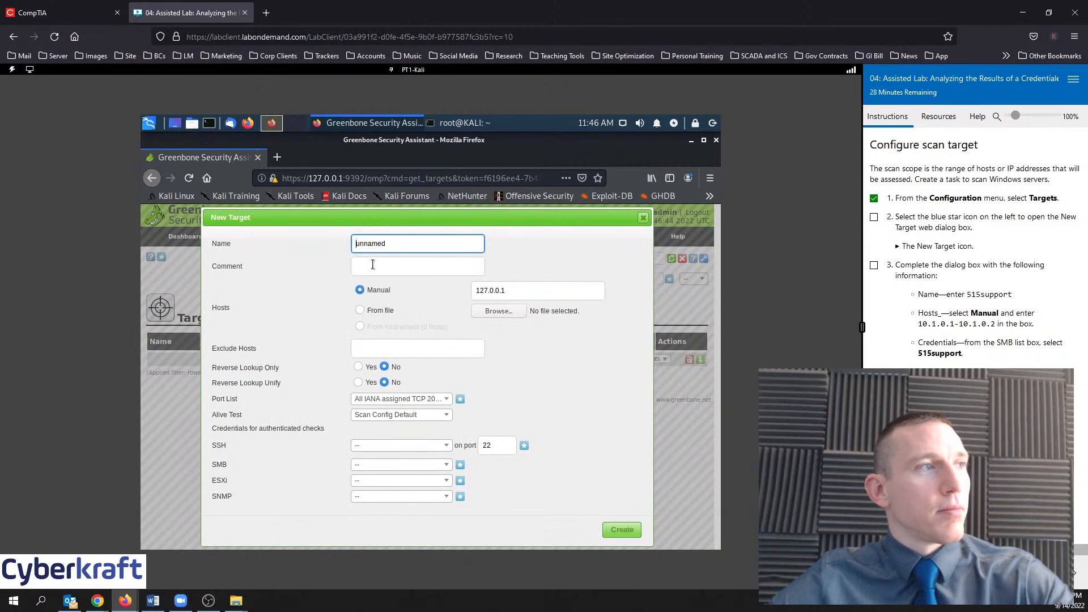
drag(424, 247, 342, 249)
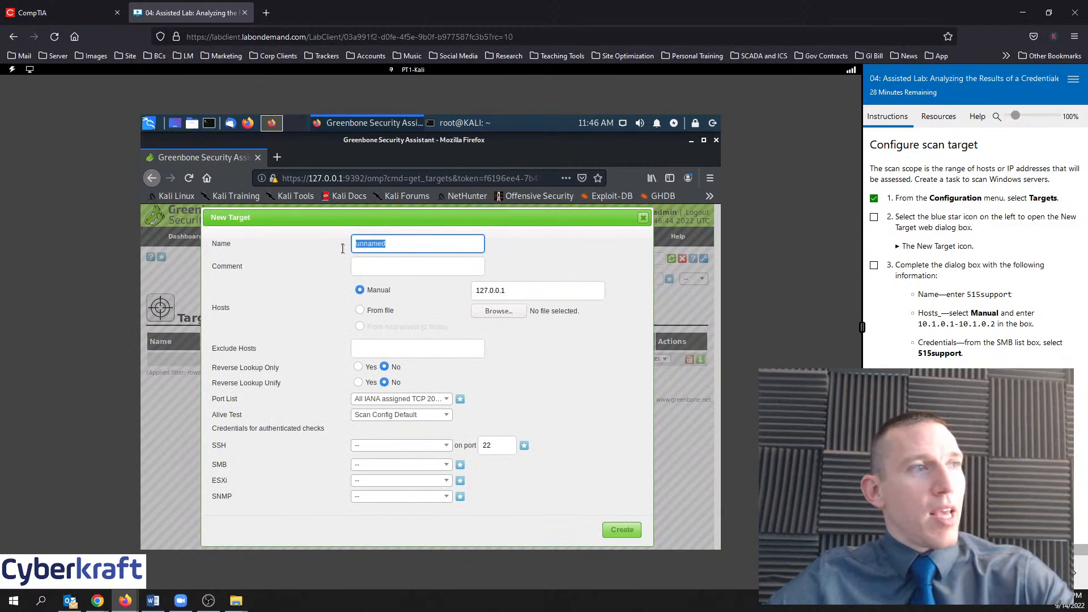
text(515support)
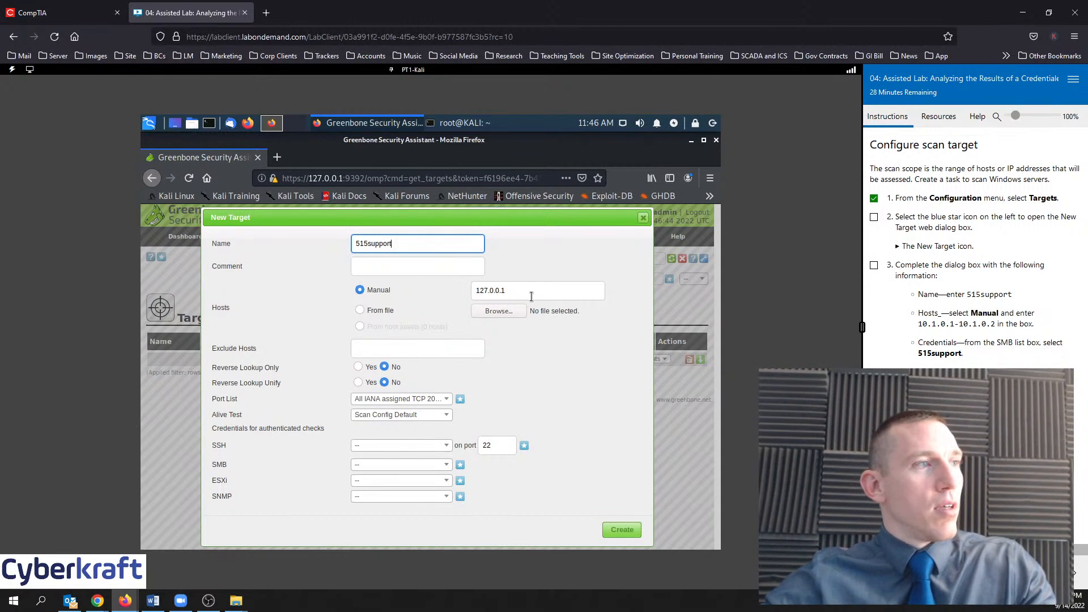
drag(532, 296, 467, 294)
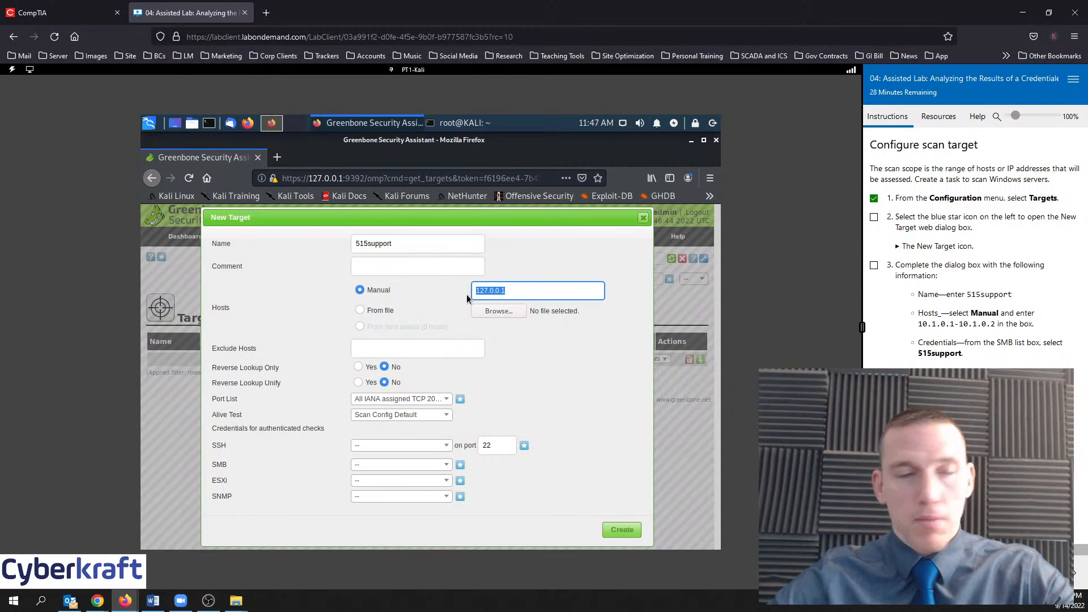
text(10.)
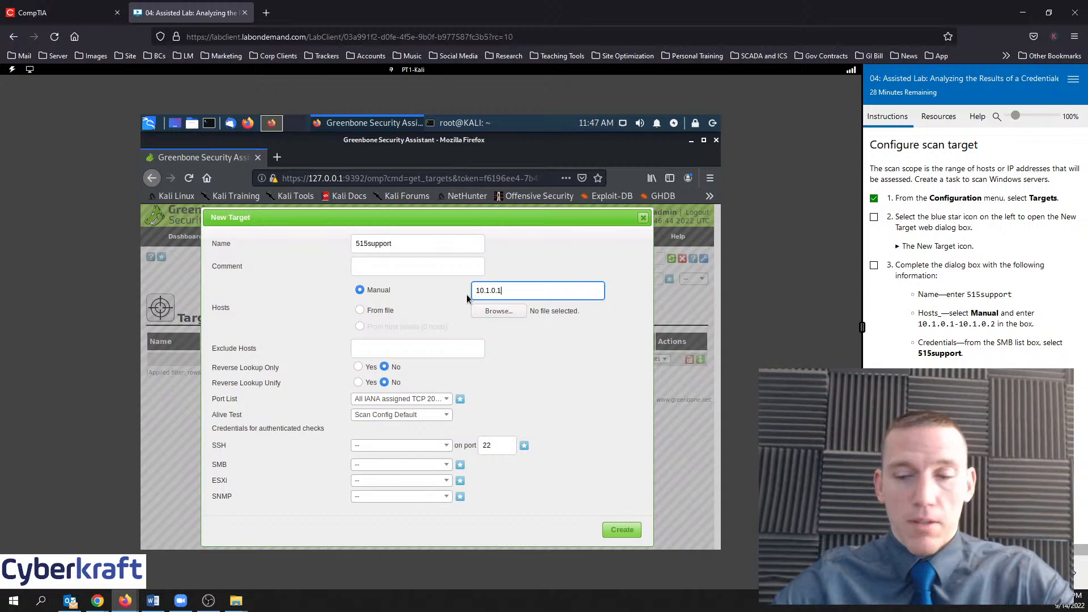
text(-10)
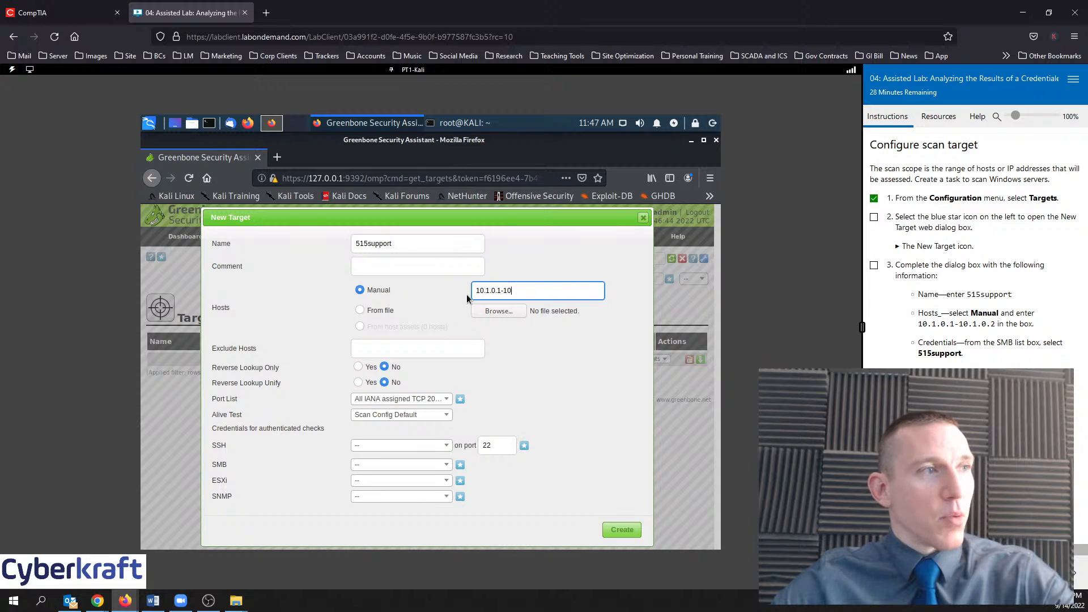
text(.1.0.2)
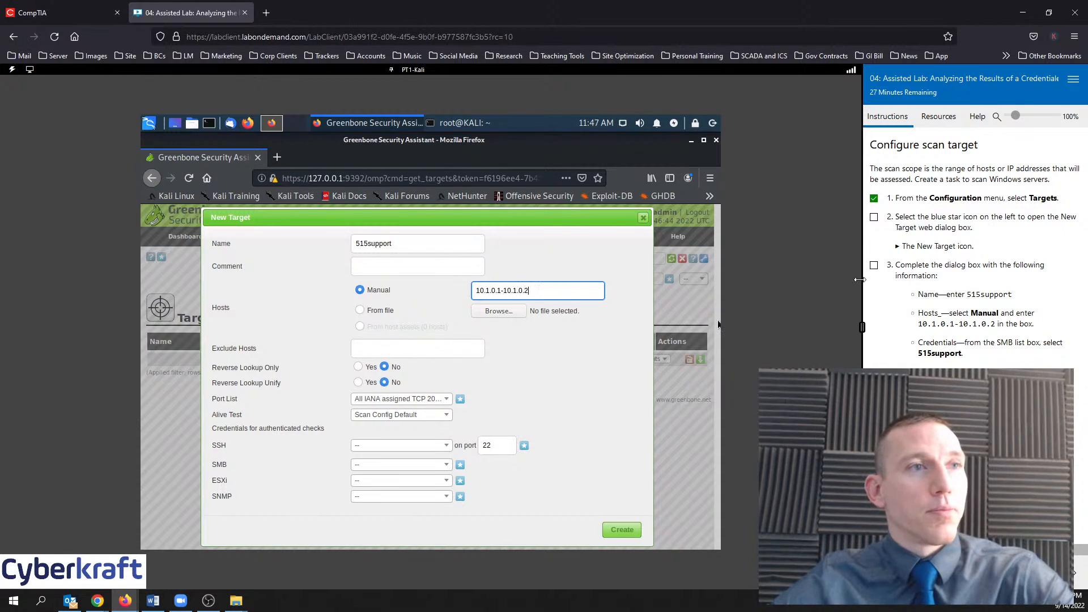
click(875, 266)
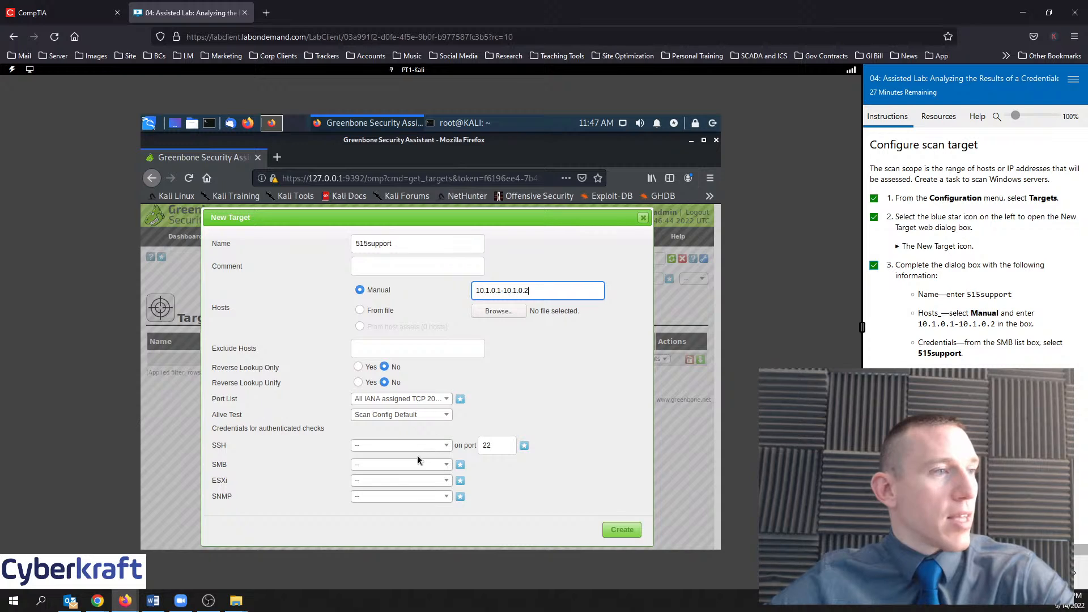
Choose 515support as the SMB credential and create the target
click(428, 468)
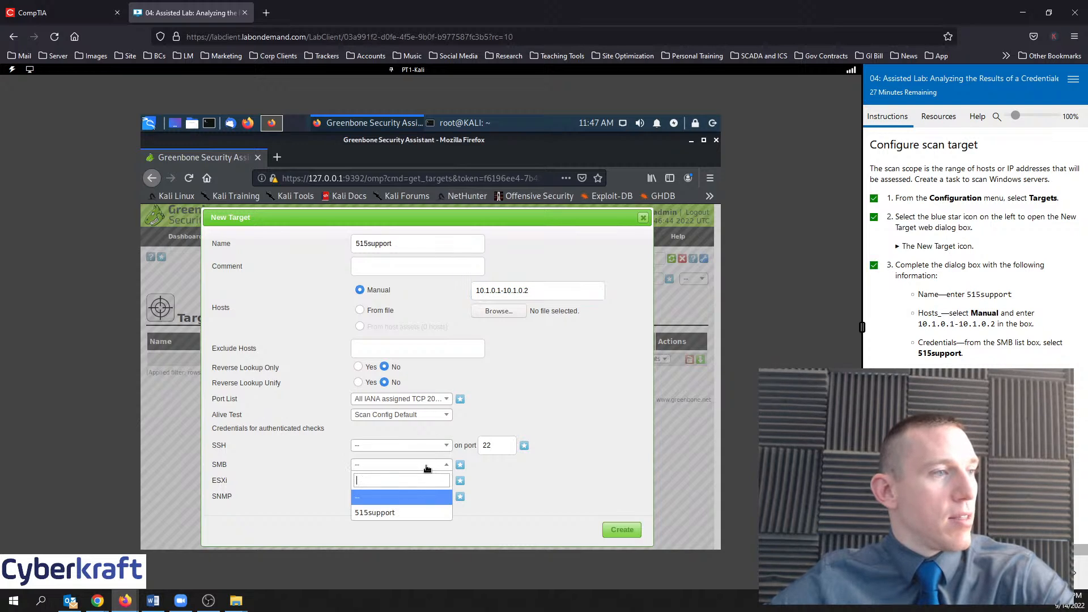
click(382, 514)
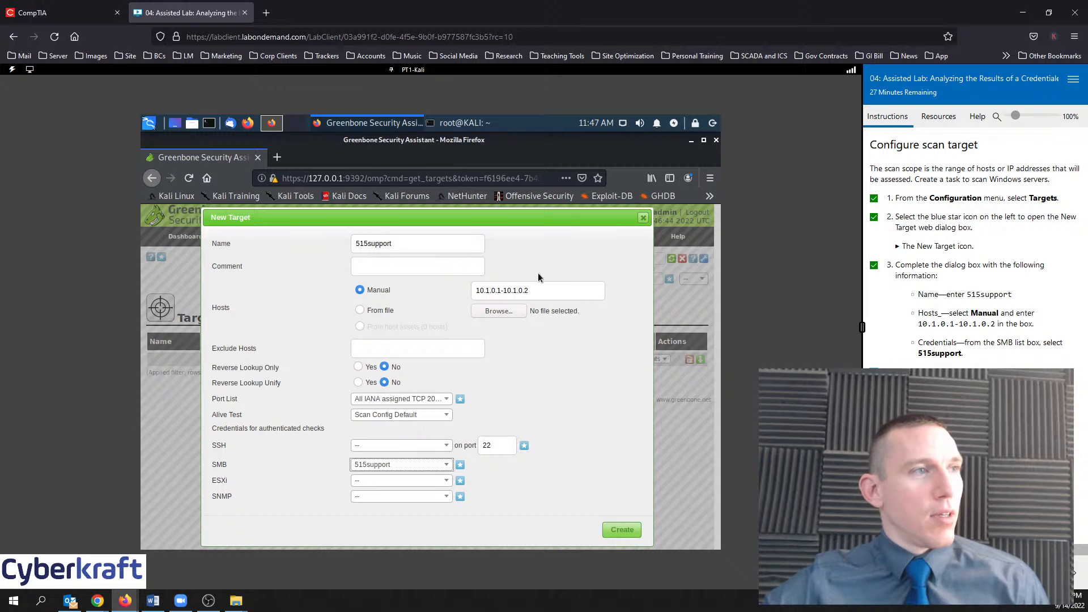
click(629, 529)
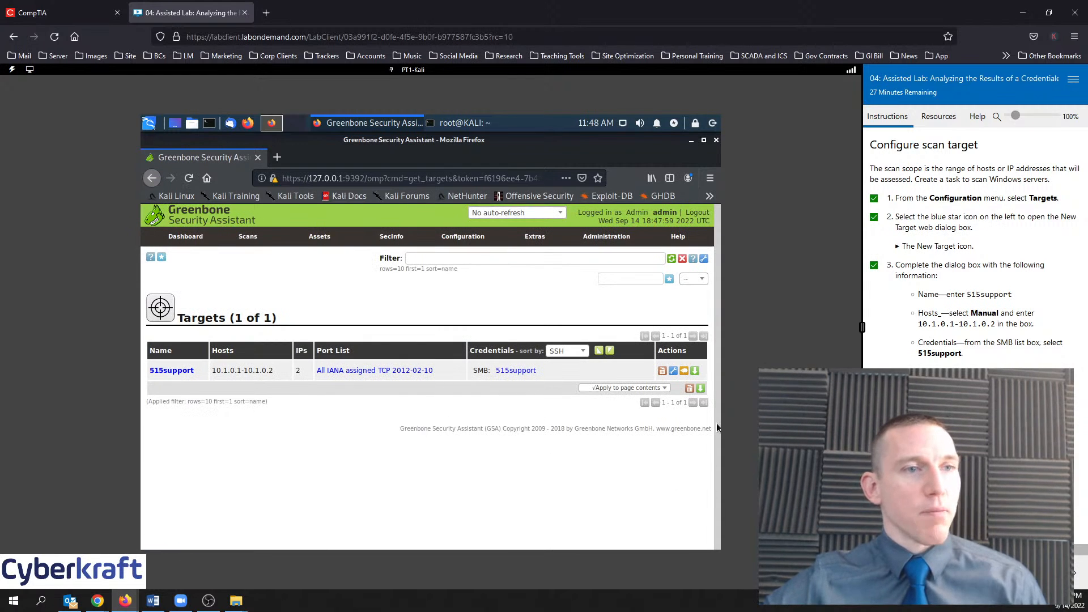
Start a new schedule from Configuration > Schedules named 515support-Daily
mouse_move(467, 235)
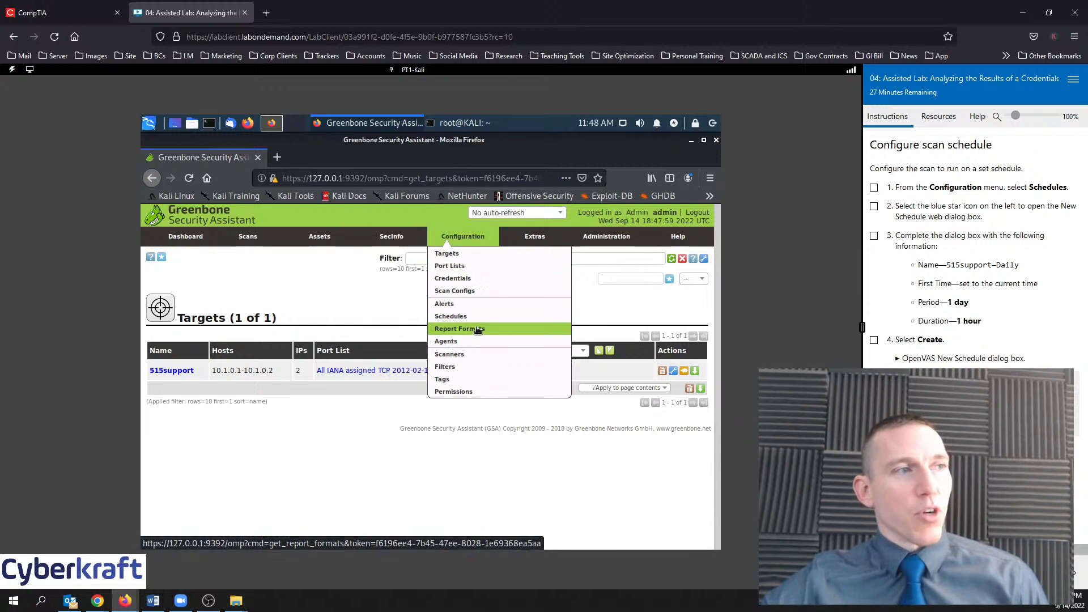
click(481, 321)
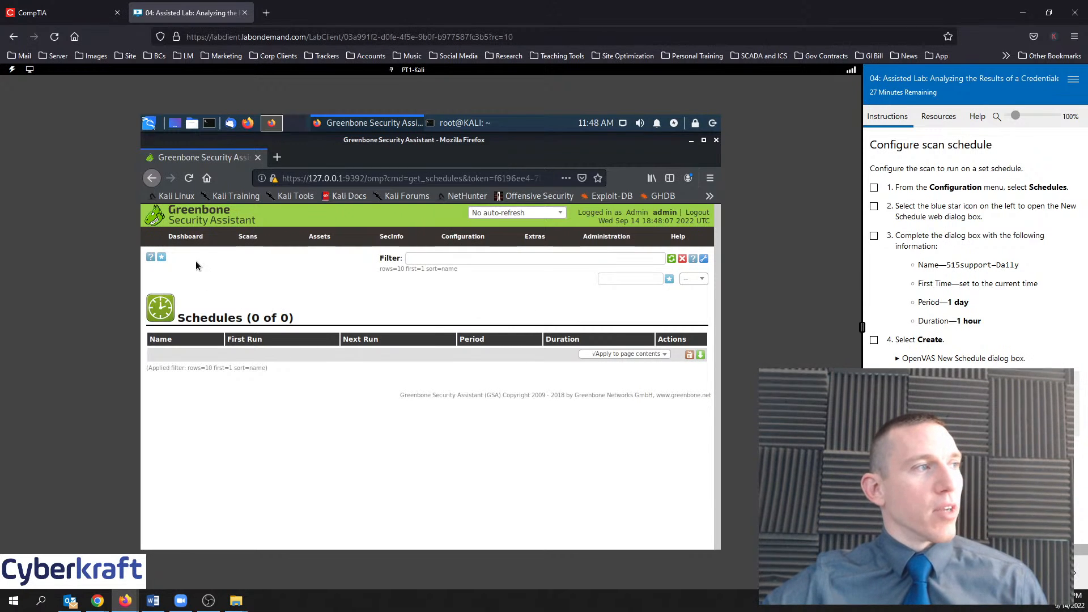
click(161, 257)
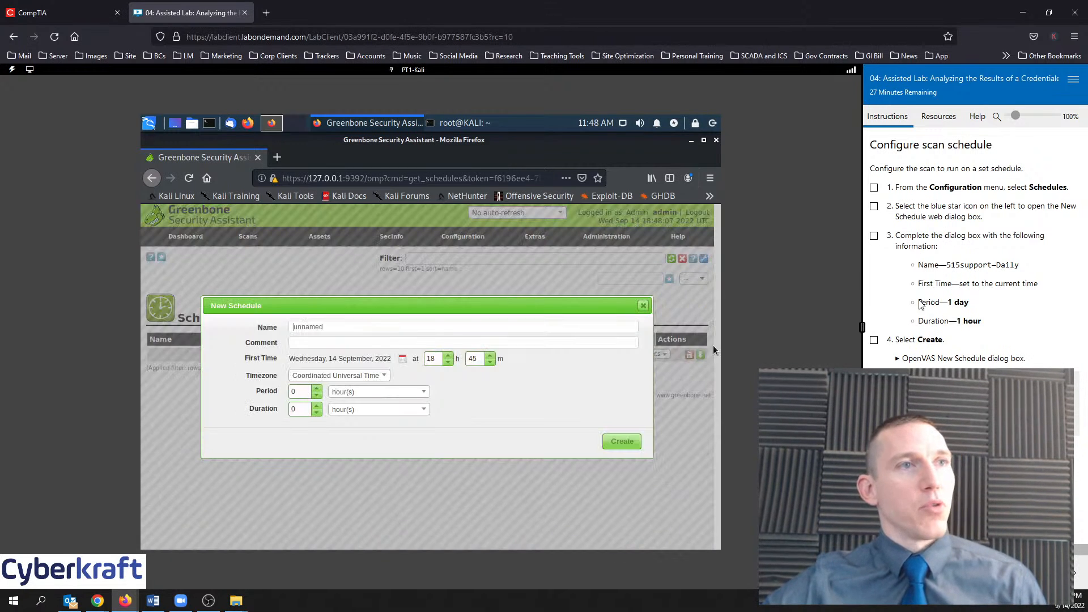
click(874, 187)
click(875, 206)
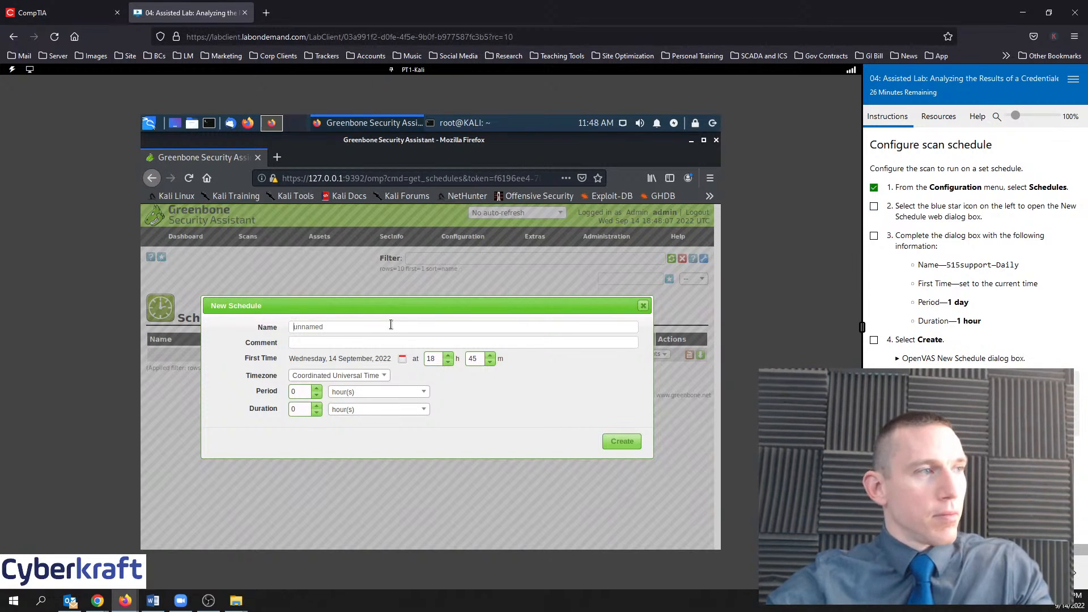
key(BackSpace)
key(BackSpace)
key(BackSpace)
key(BackSpace)
key(BackSpace)
key(BackSpace)
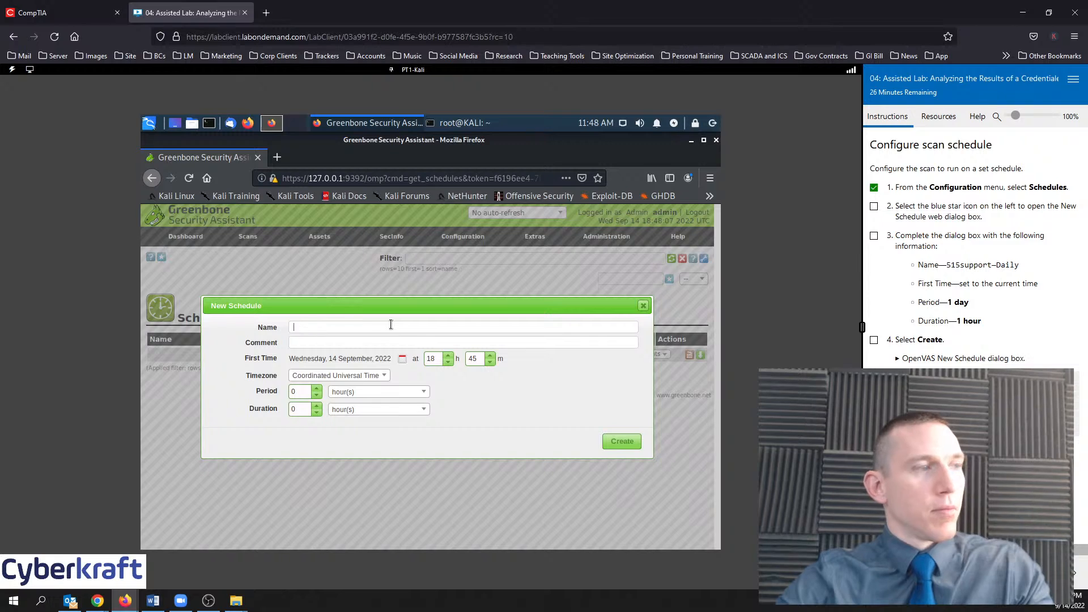
text(515support)
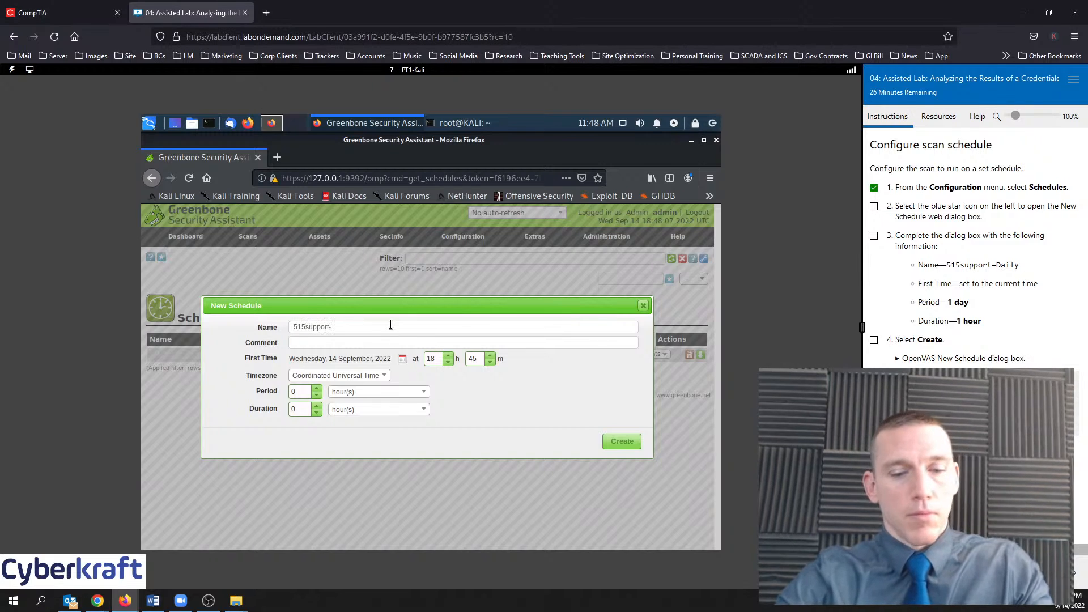
text(-Daily)
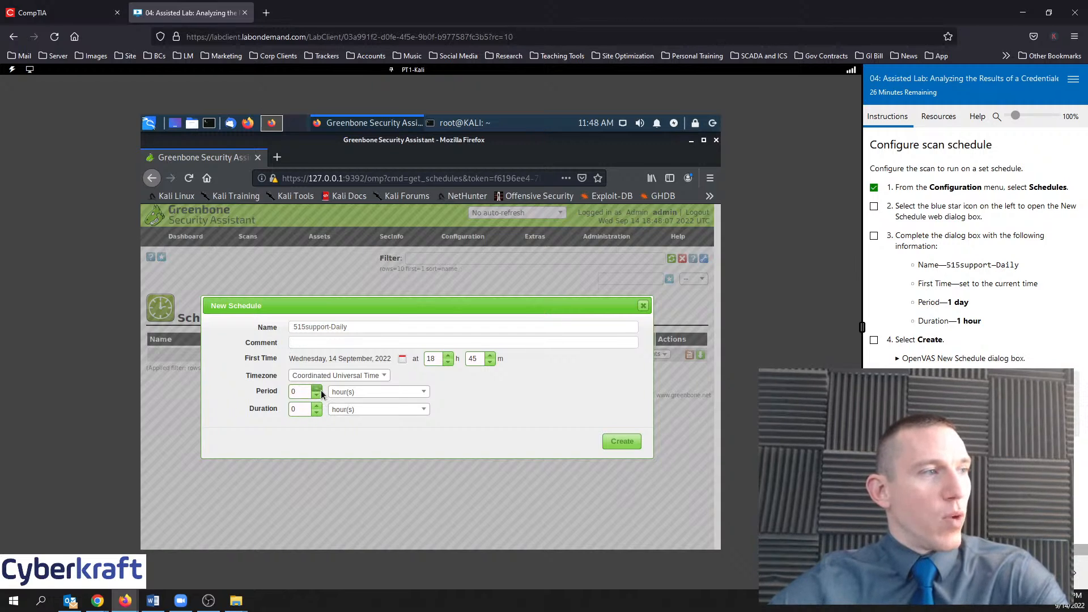
Set period to 1 day and duration to 1 hour, create the schedule, and tick the step
click(373, 392)
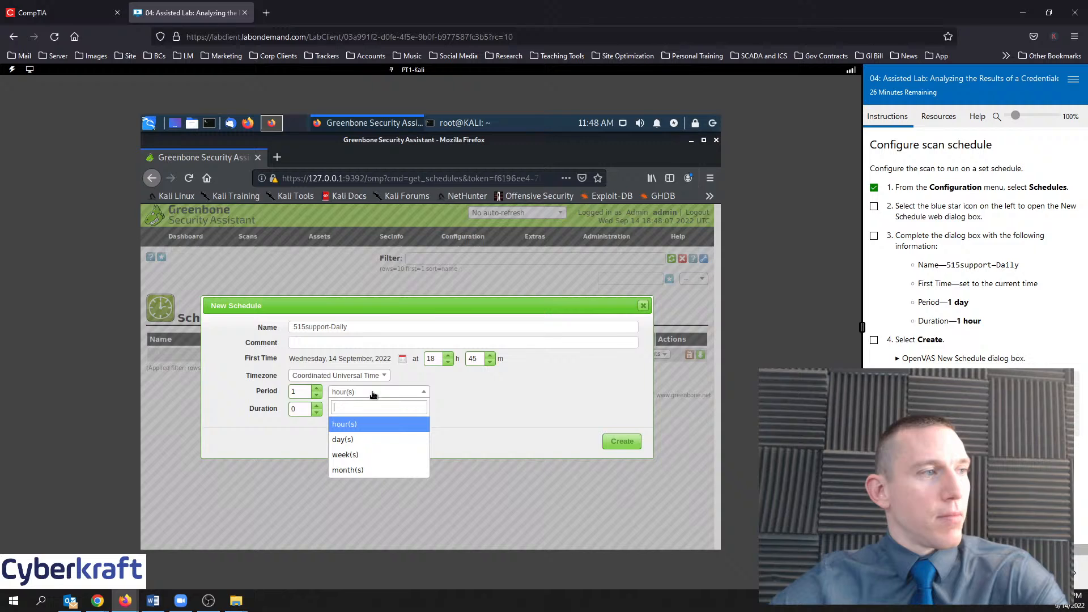
click(358, 439)
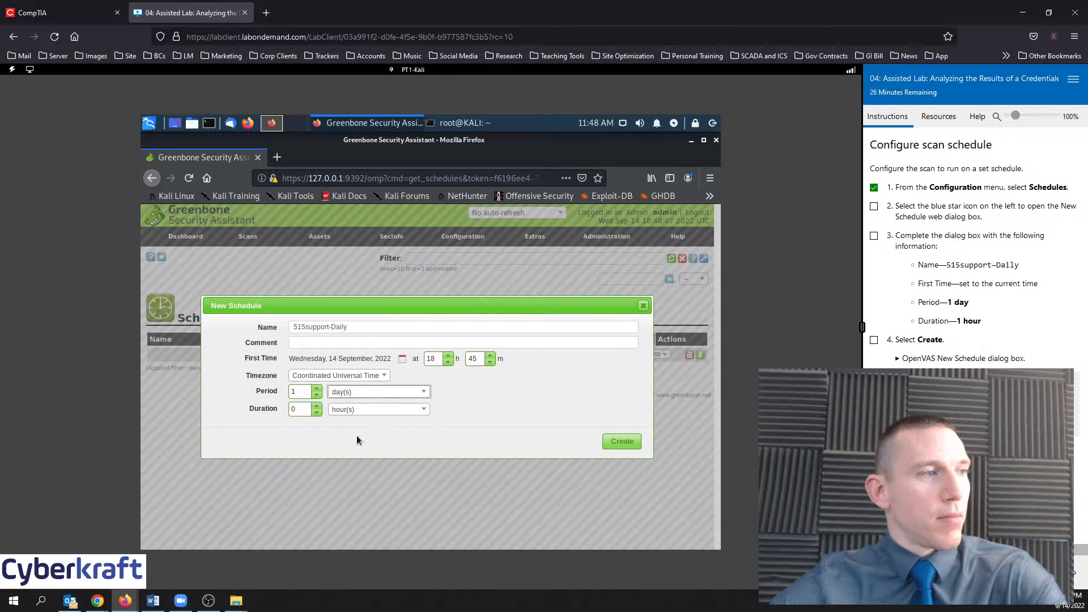
click(318, 406)
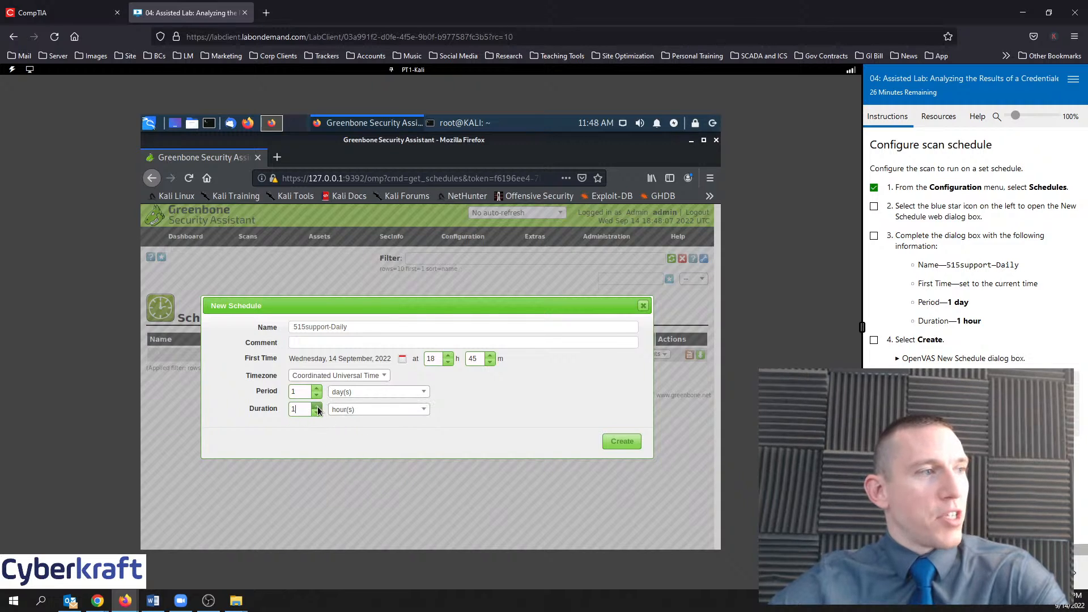
click(631, 442)
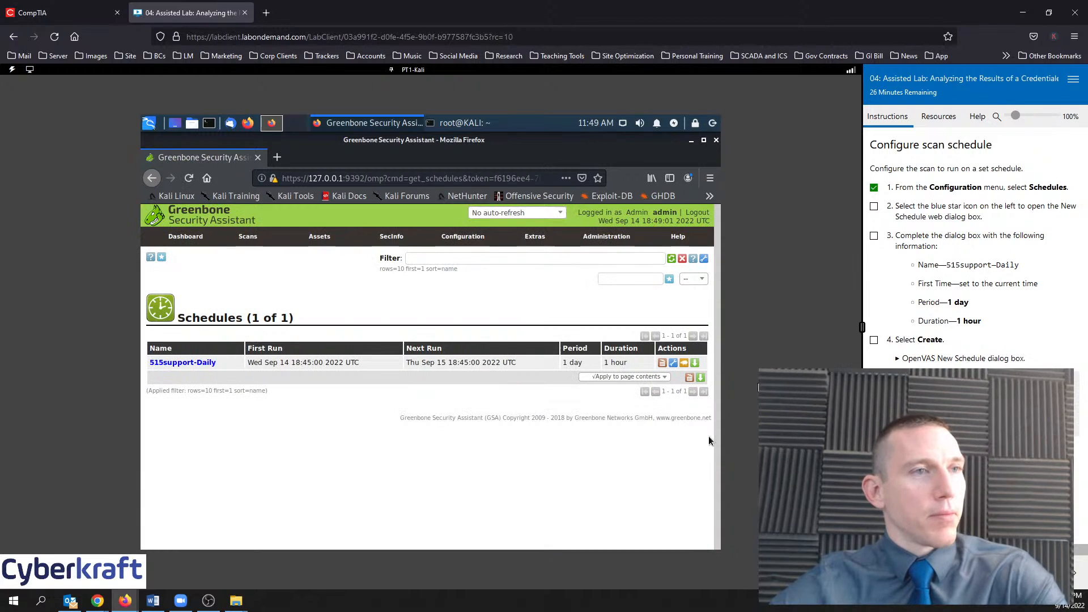
click(877, 341)
Open Scans > Tasks, close the welcome dialog, and tick lab steps 1 and 2
click(1076, 573)
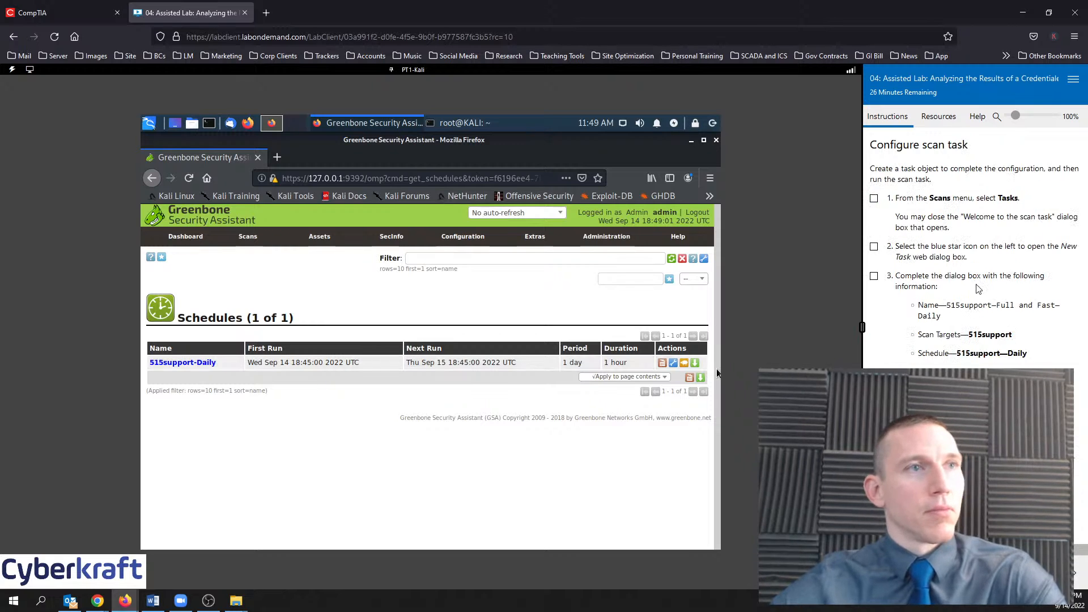
mouse_move(232, 239)
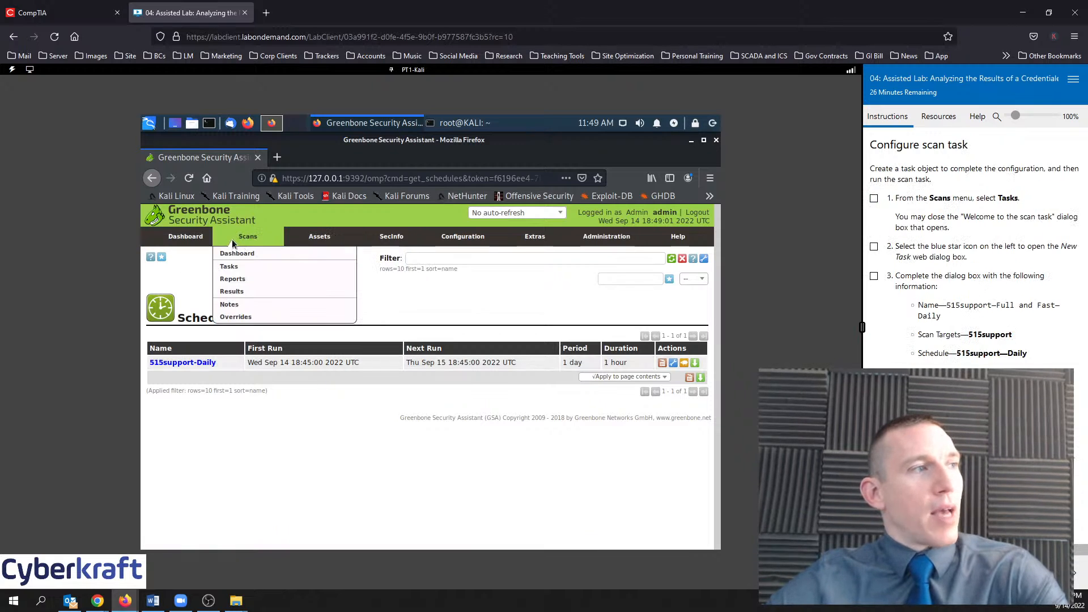
click(238, 270)
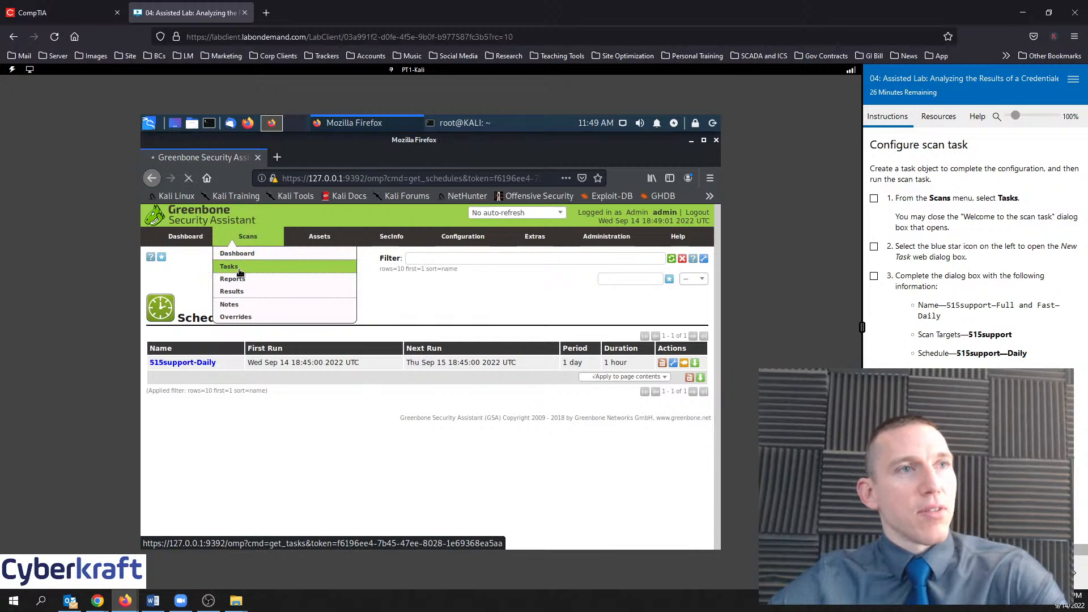
click(874, 198)
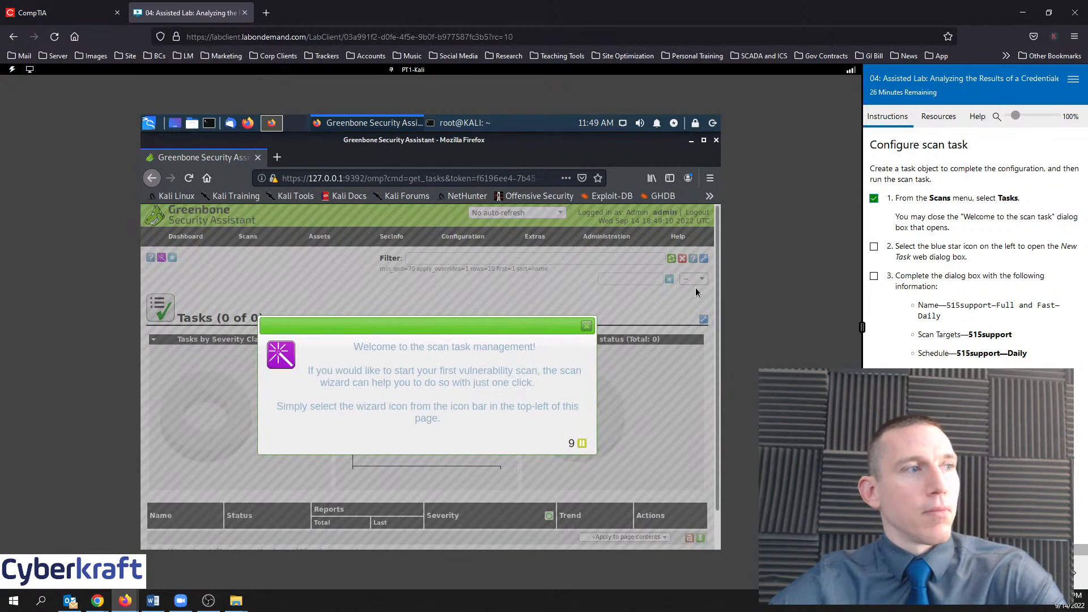
click(586, 327)
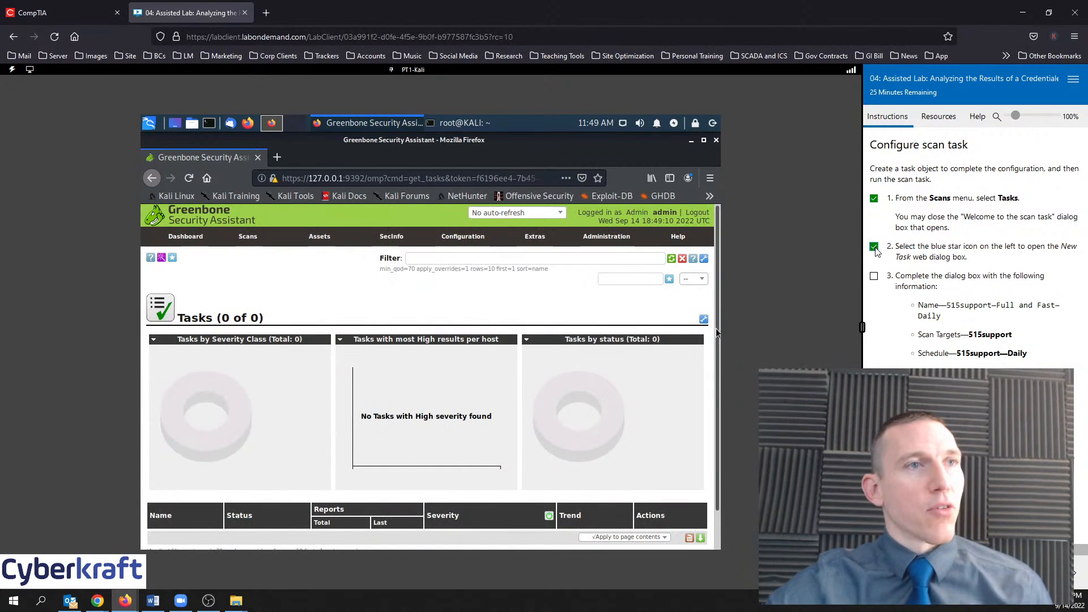
click(875, 248)
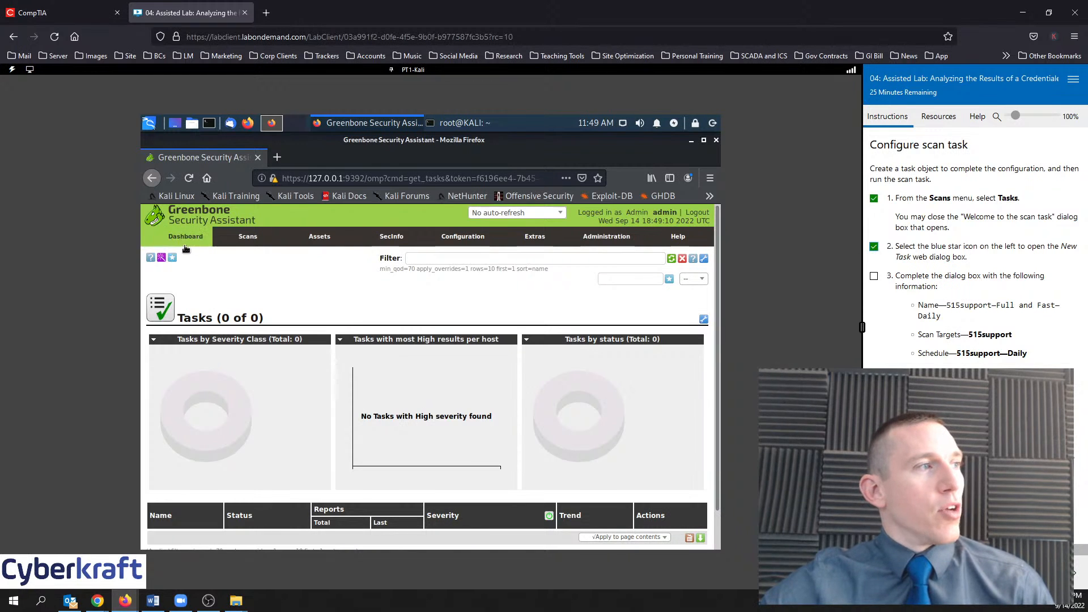
Start a task named '515support-Full and Fast-Daily' using the 515support-Daily schedule
click(190, 266)
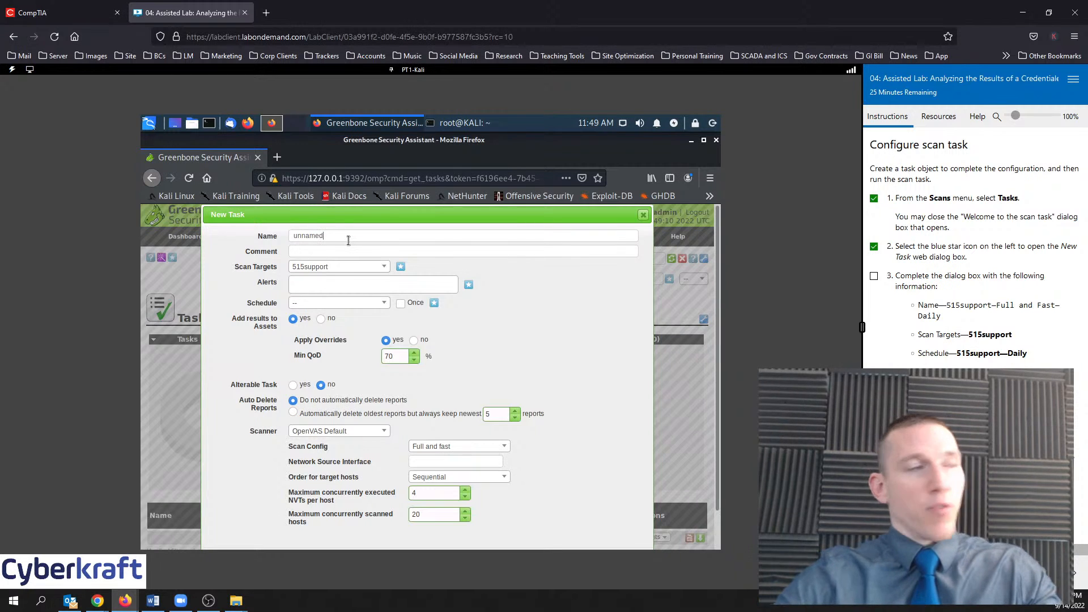
key(BackSpace)
key(BackSpace)
key(BackSpace)
key(BackSpace)
key(BackSpace)
key(BackSpace)
key(BackSpace)
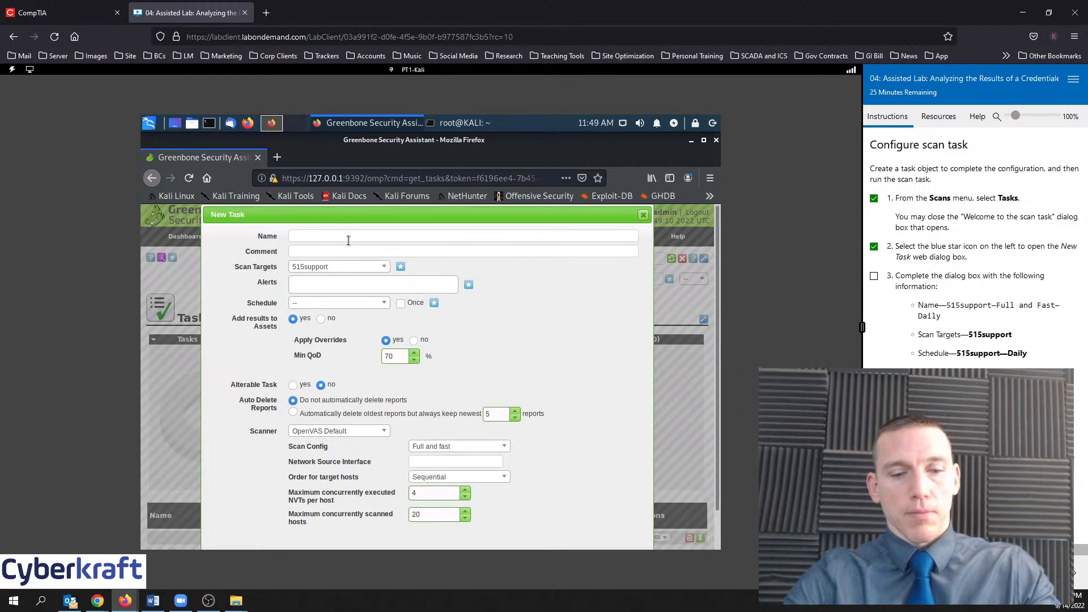
text(515support)
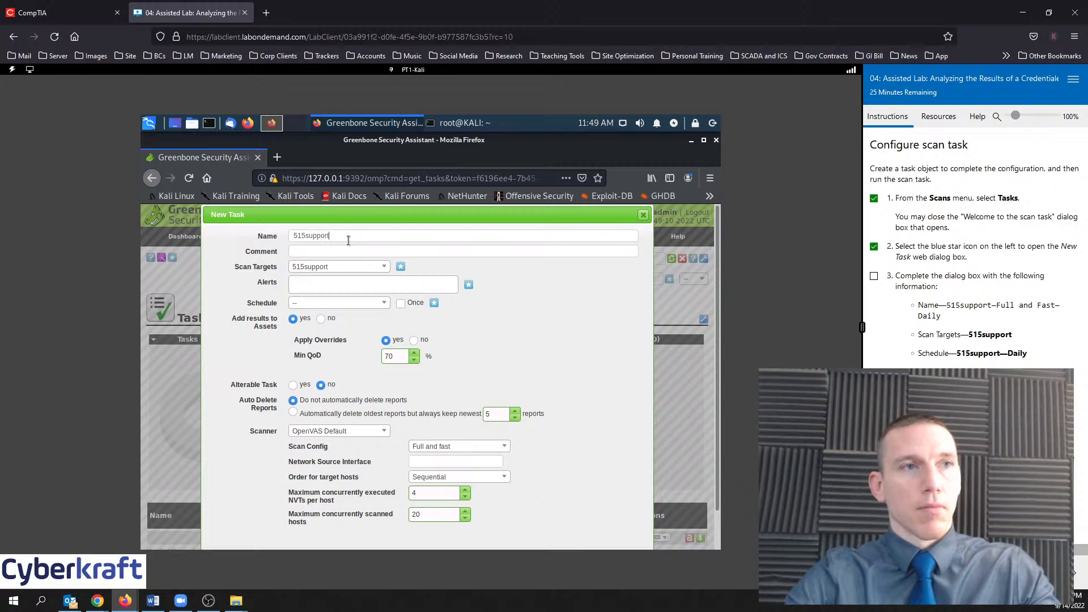
text(-Full and)
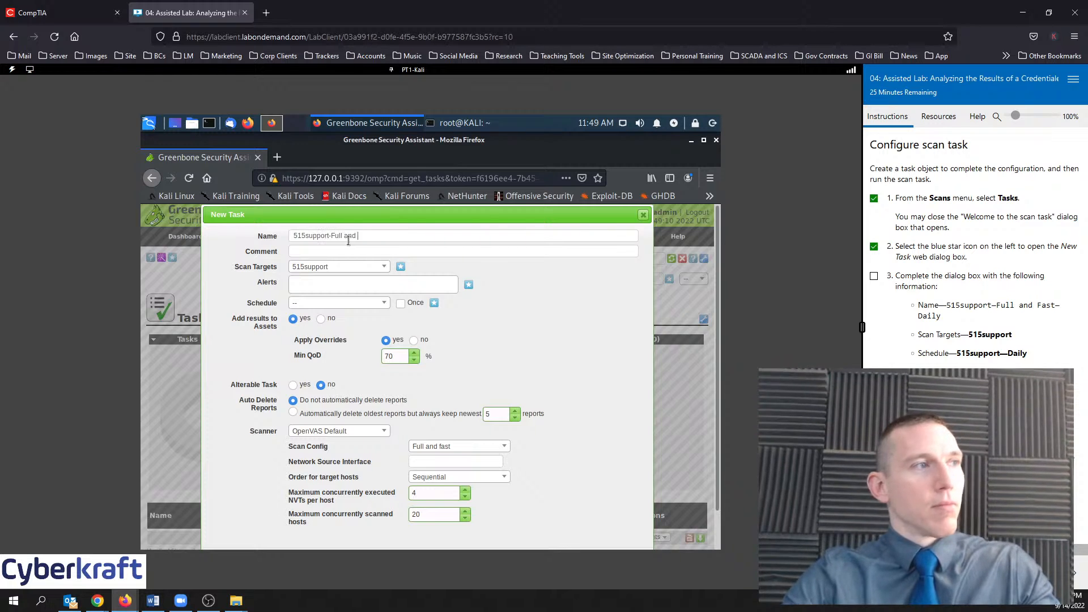
text( Fast)
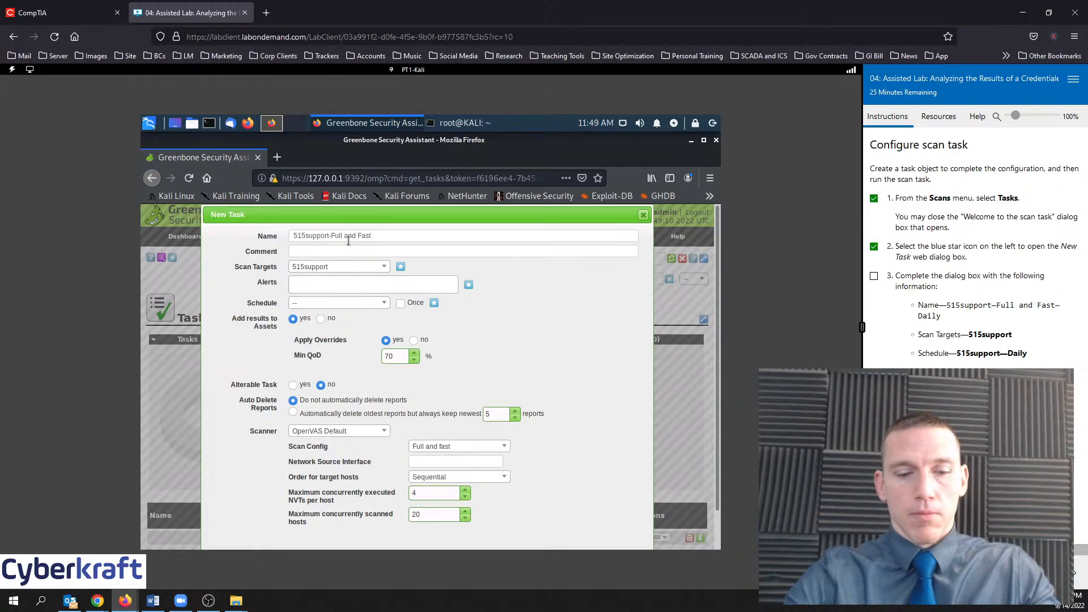
text(-Dail)
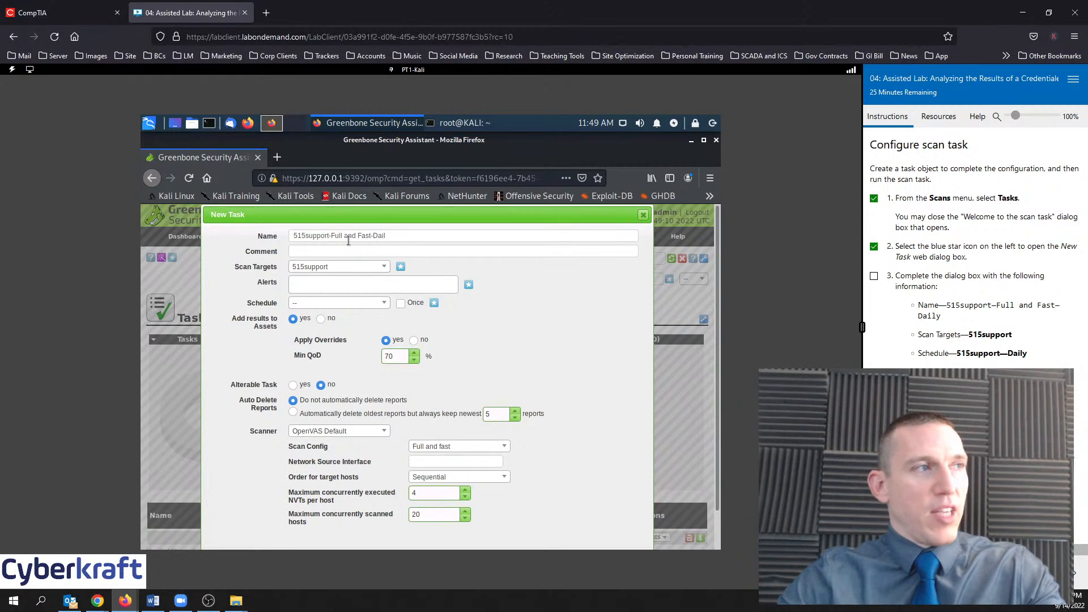
text(y)
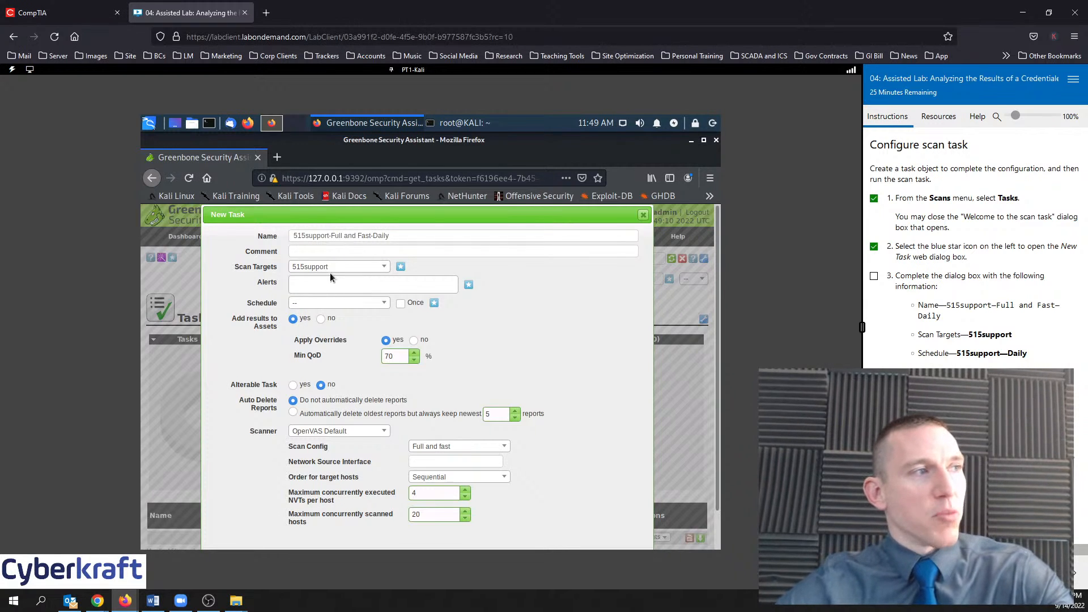
click(356, 307)
click(326, 349)
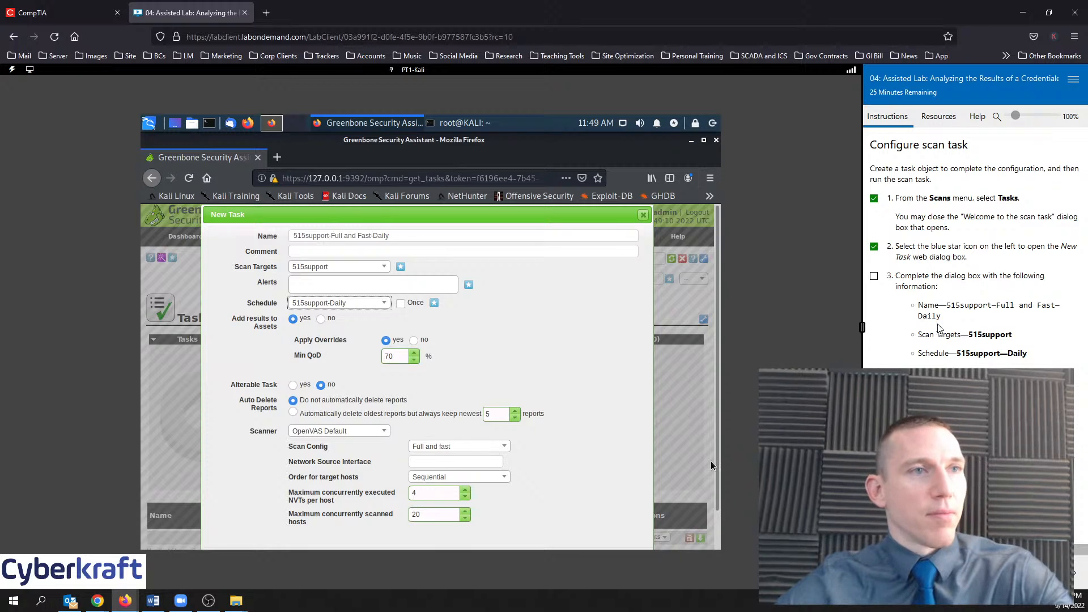
click(875, 276)
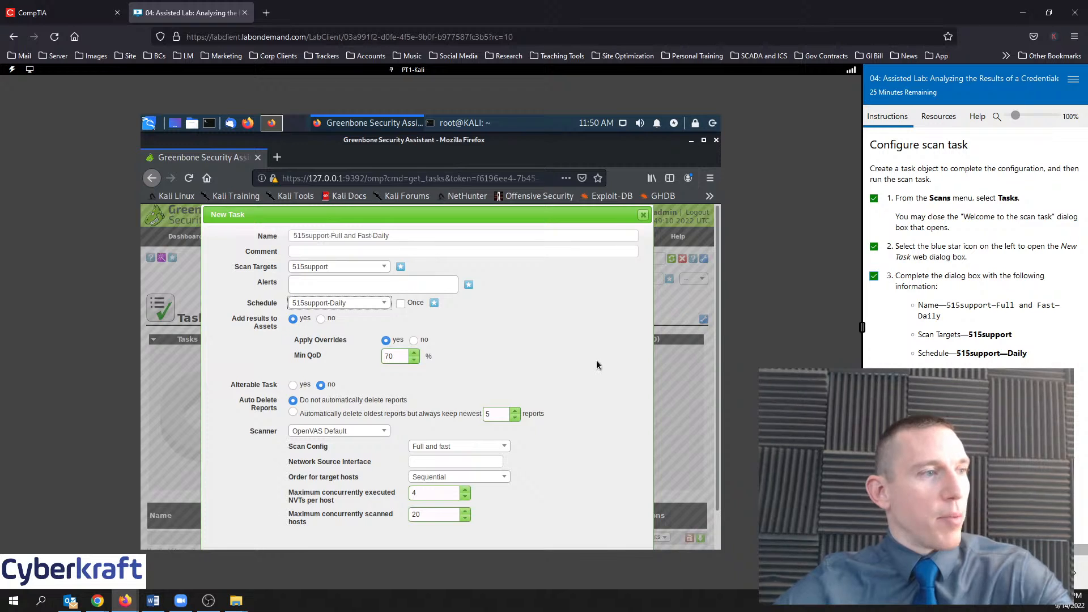
Keep target 515support and the Full and fast config, then create the task
scroll(600, 439, down, 1)
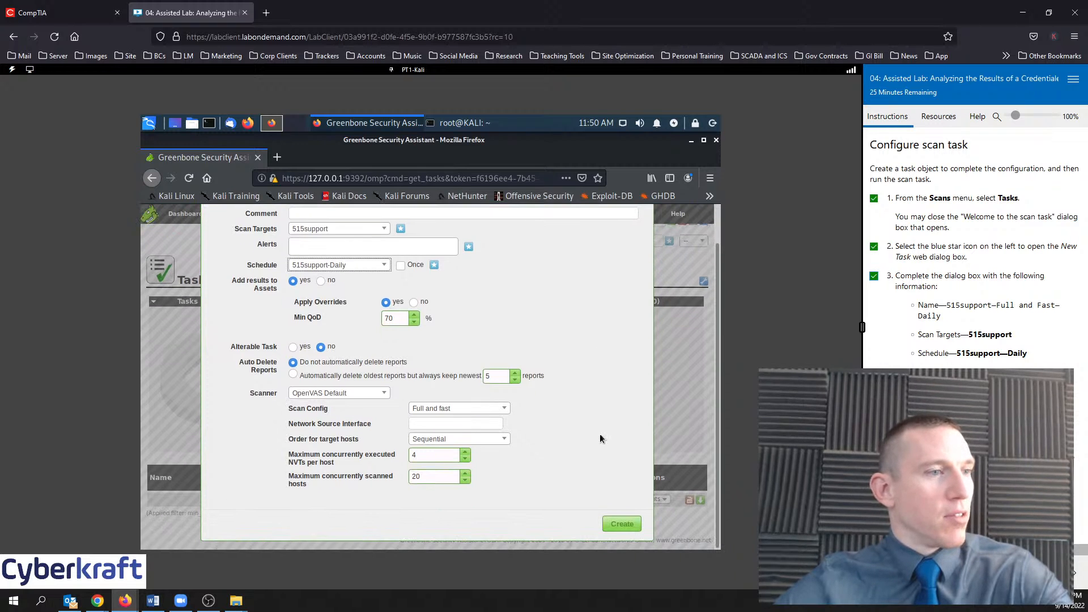
scroll(598, 425, up, 1)
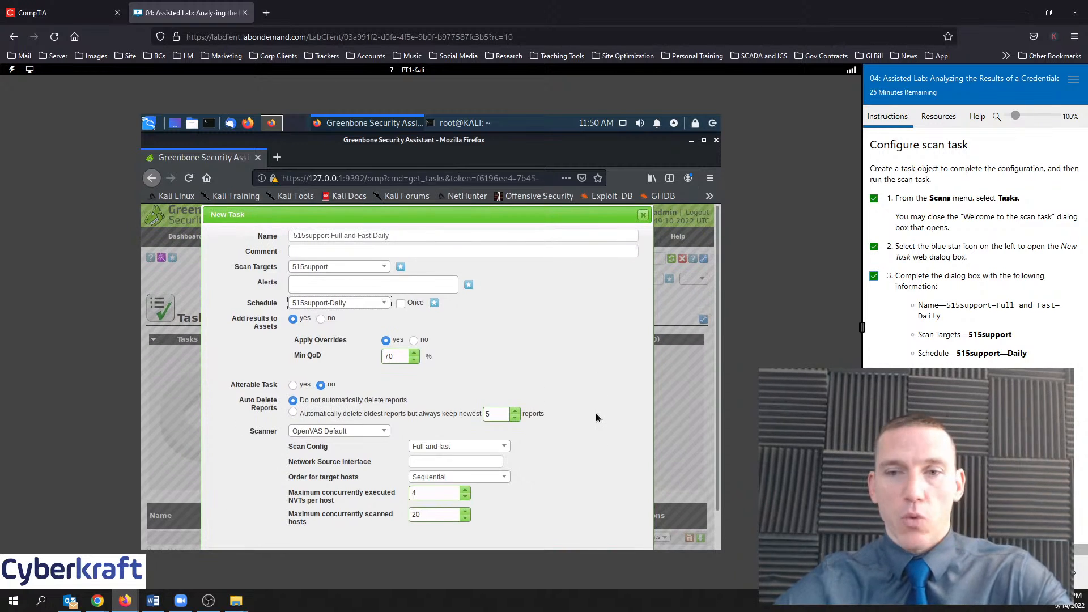
scroll(596, 454, down, 1)
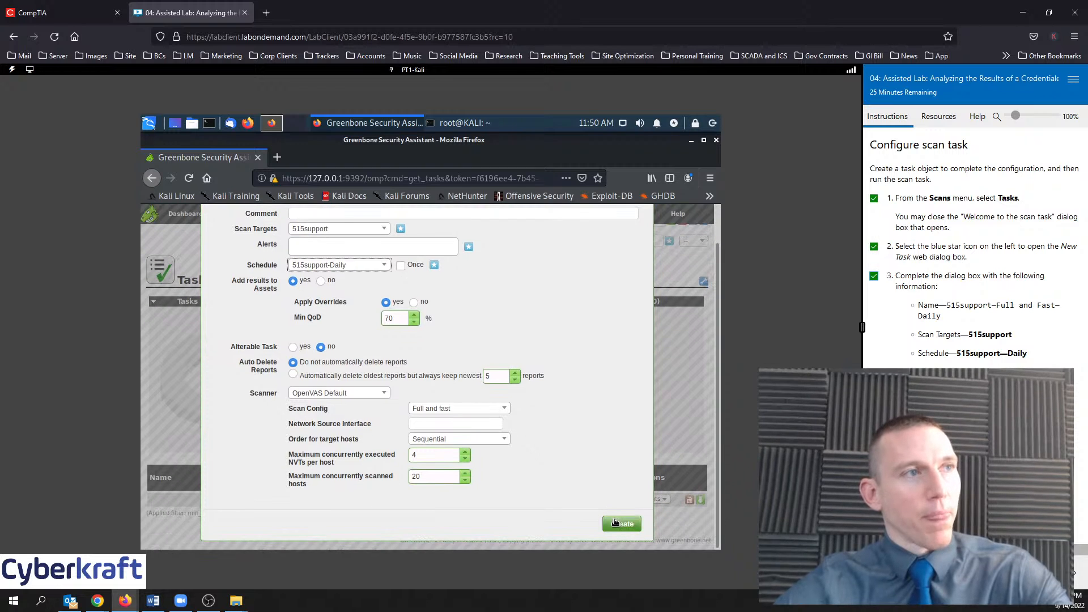
scroll(602, 449, up, 1)
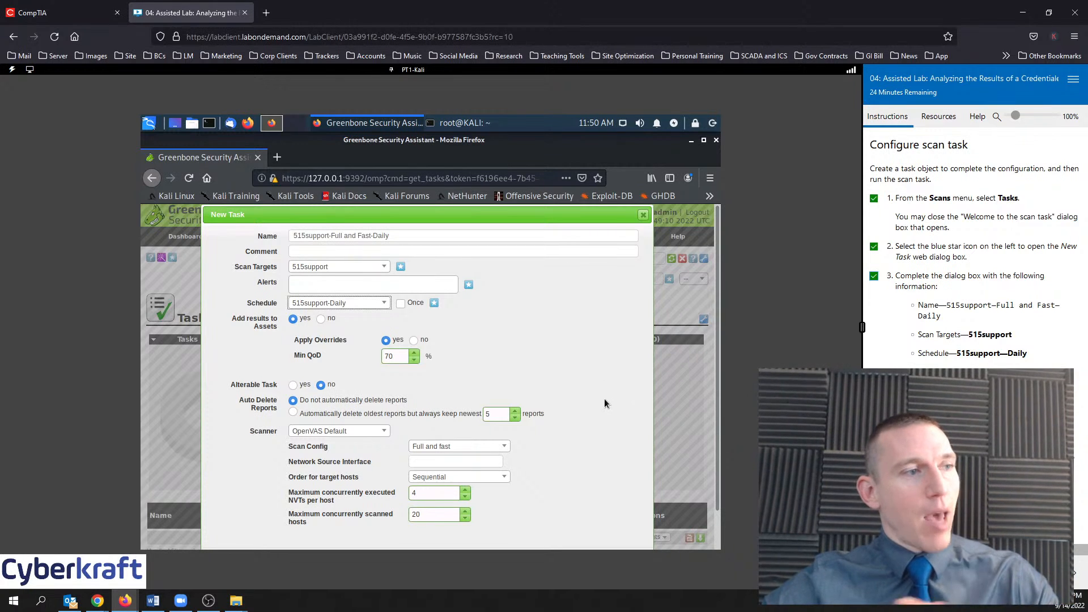
scroll(604, 401, down, 1)
scroll(604, 401, down, 2)
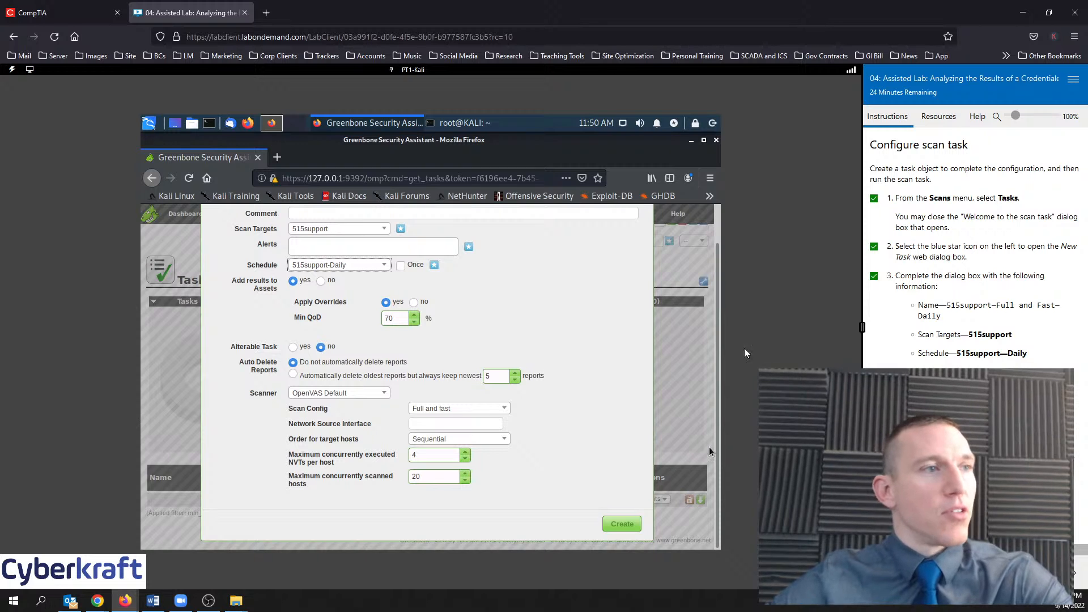
scroll(608, 412, up, 2)
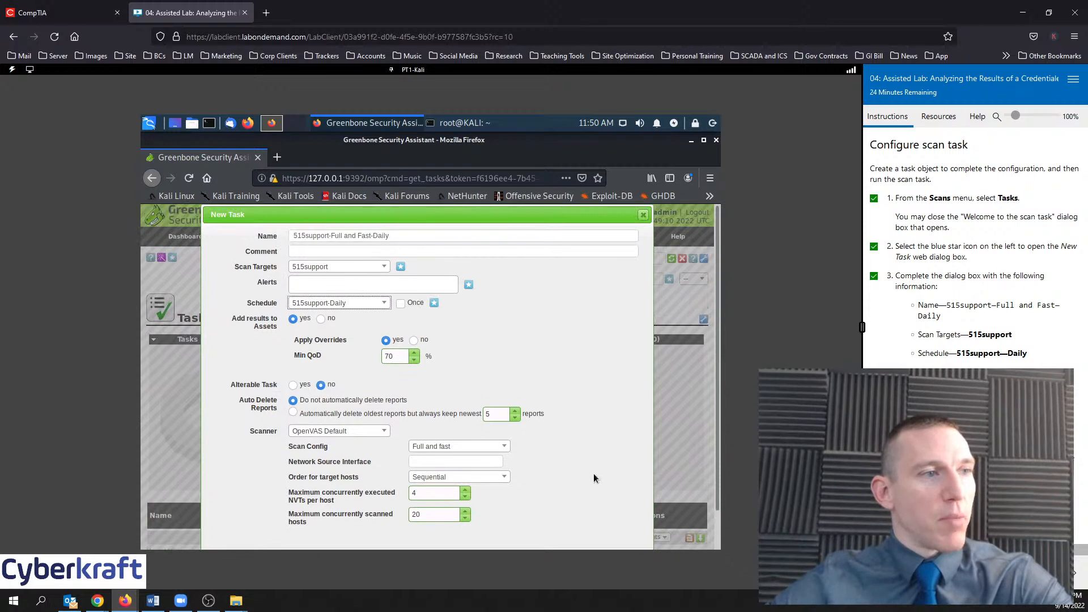
scroll(596, 462, down, 2)
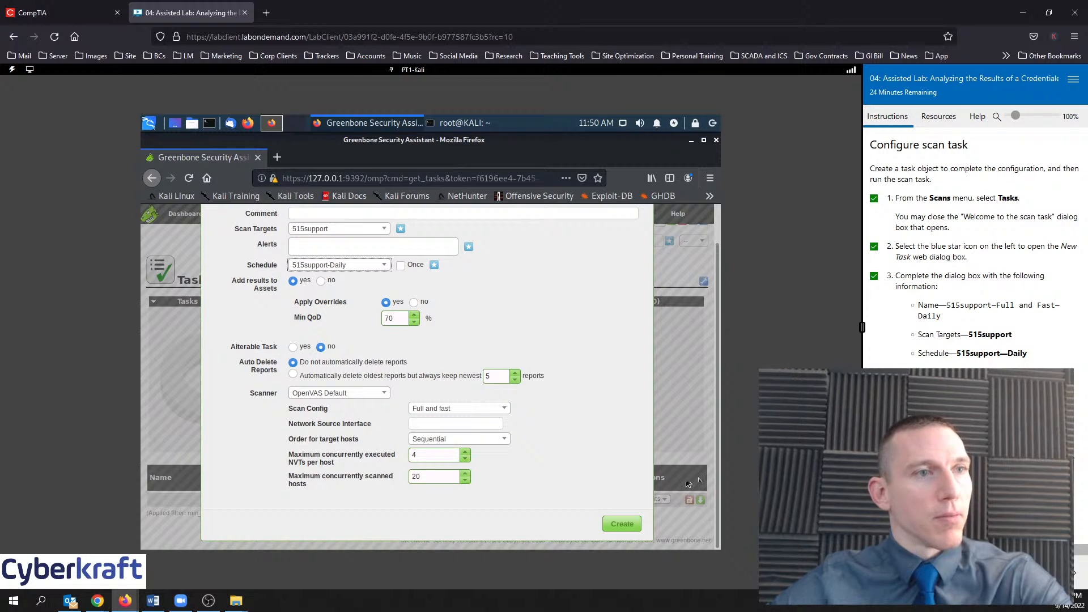
click(626, 523)
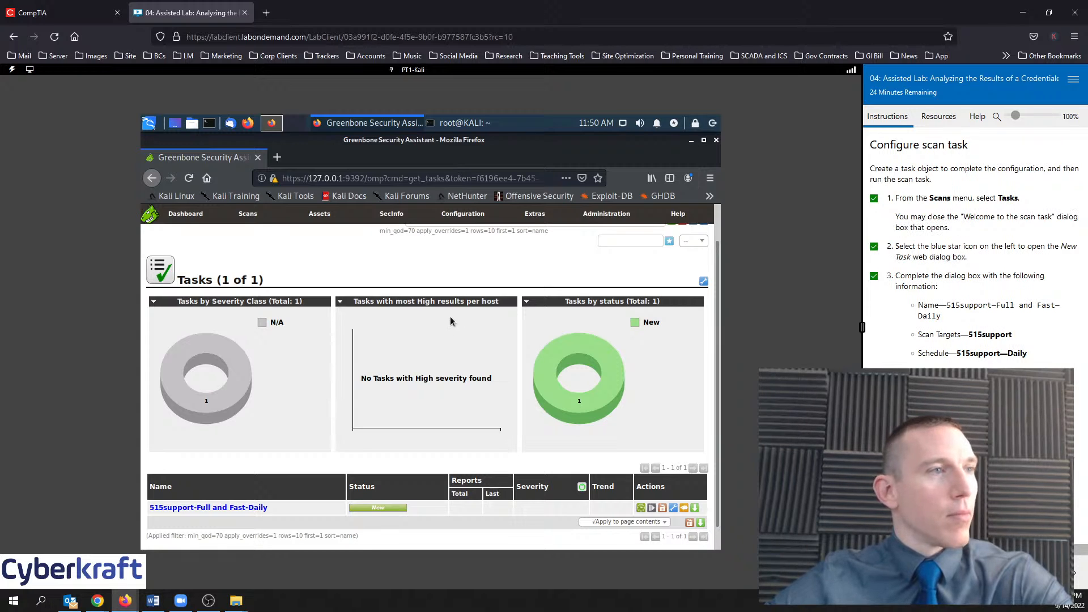
scroll(404, 505, down, 1)
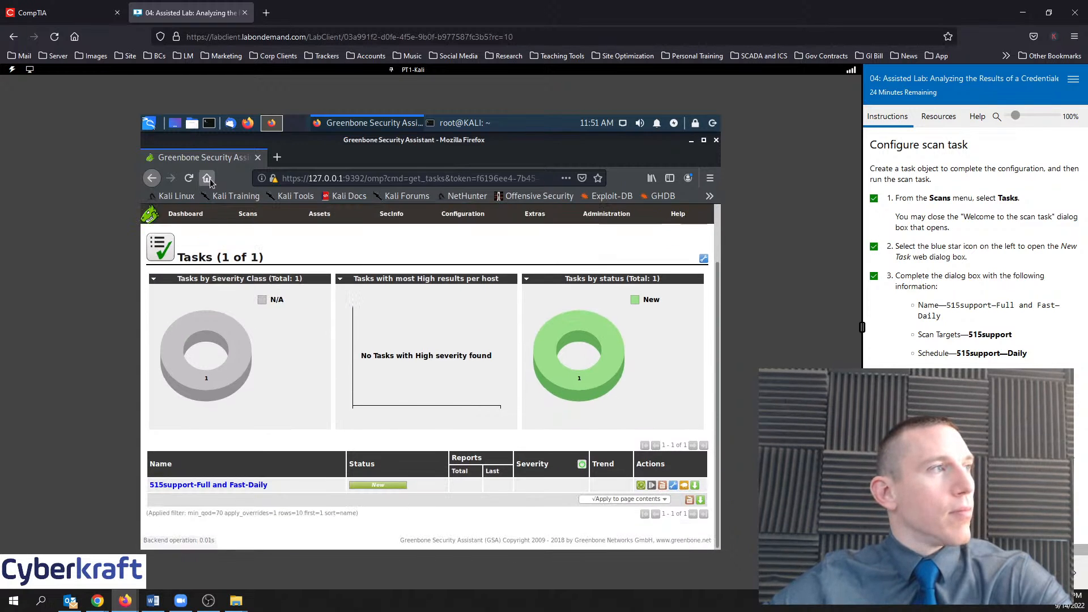
click(190, 183)
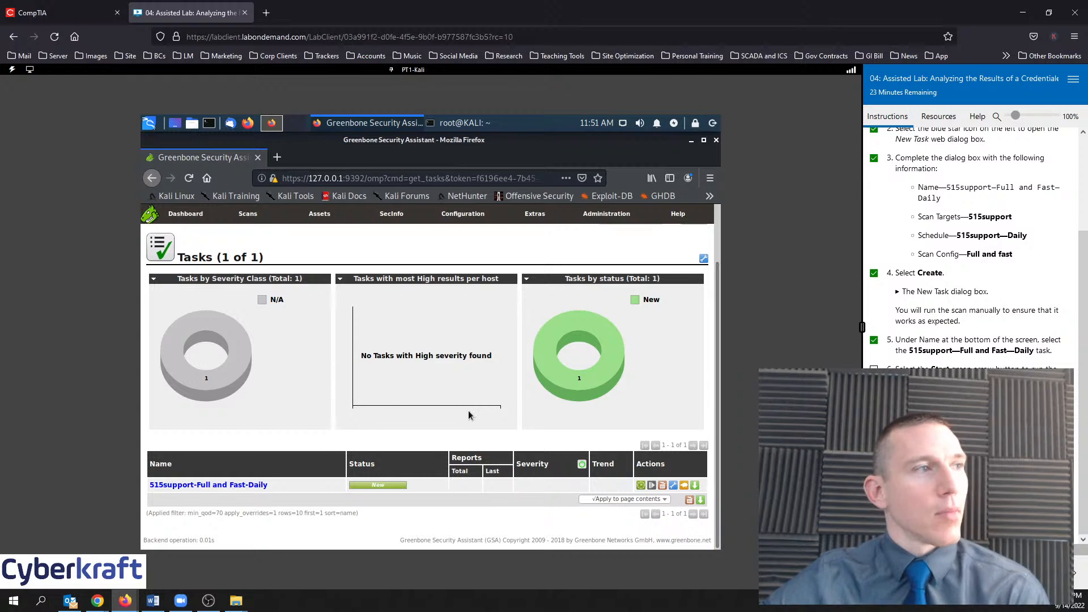
scroll(396, 368, up, 2)
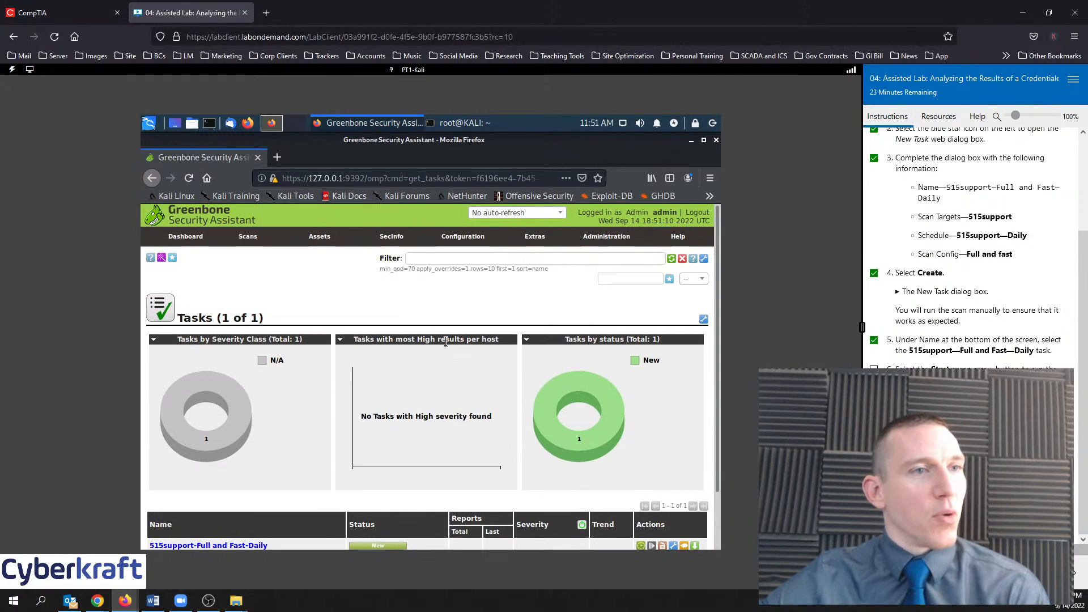
mouse_move(249, 242)
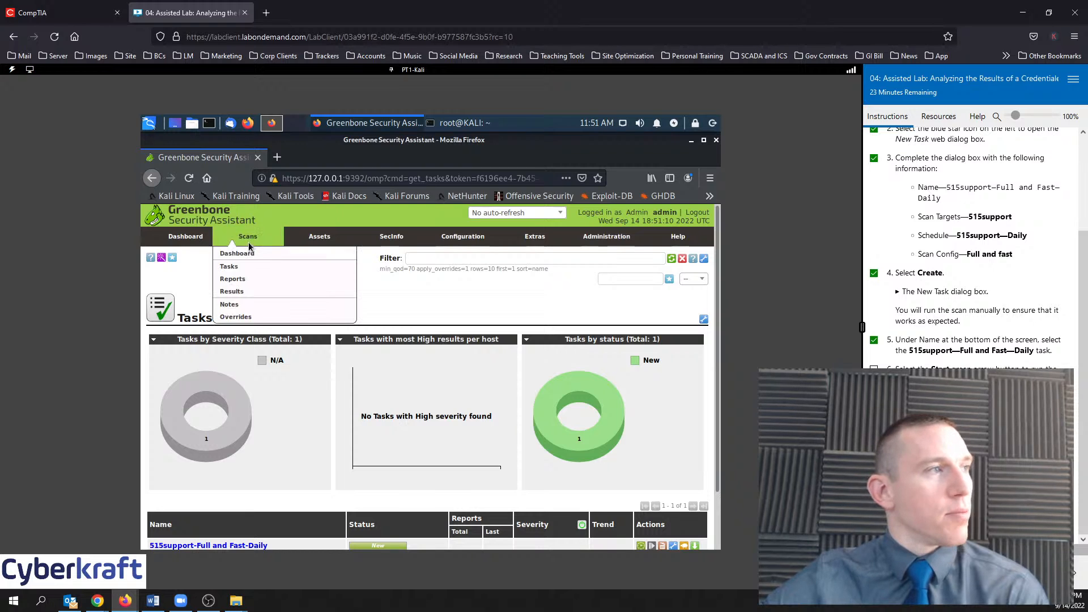
click(240, 267)
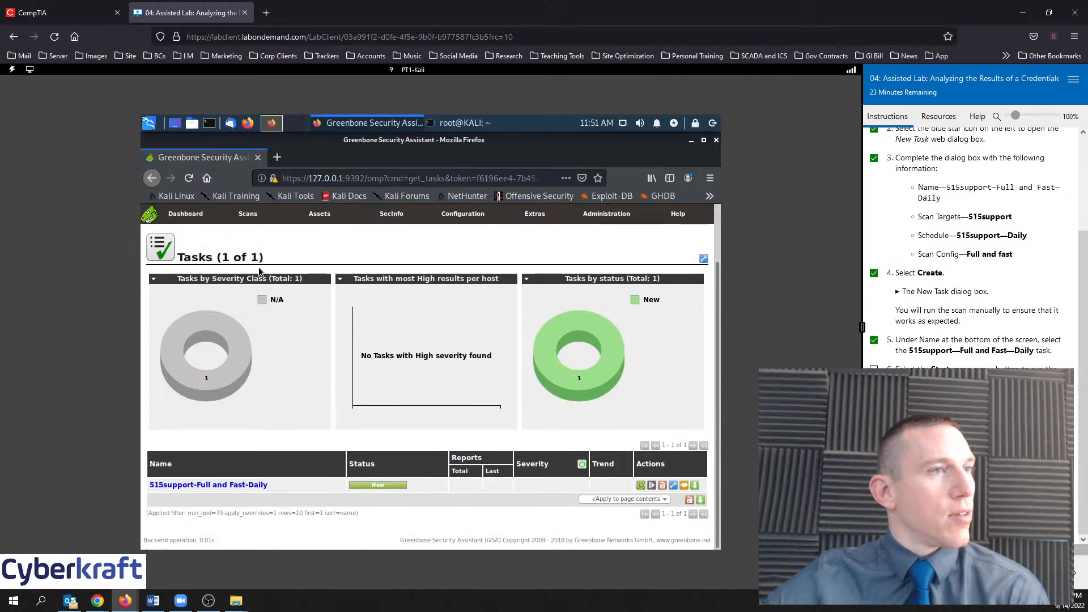
mouse_move(249, 237)
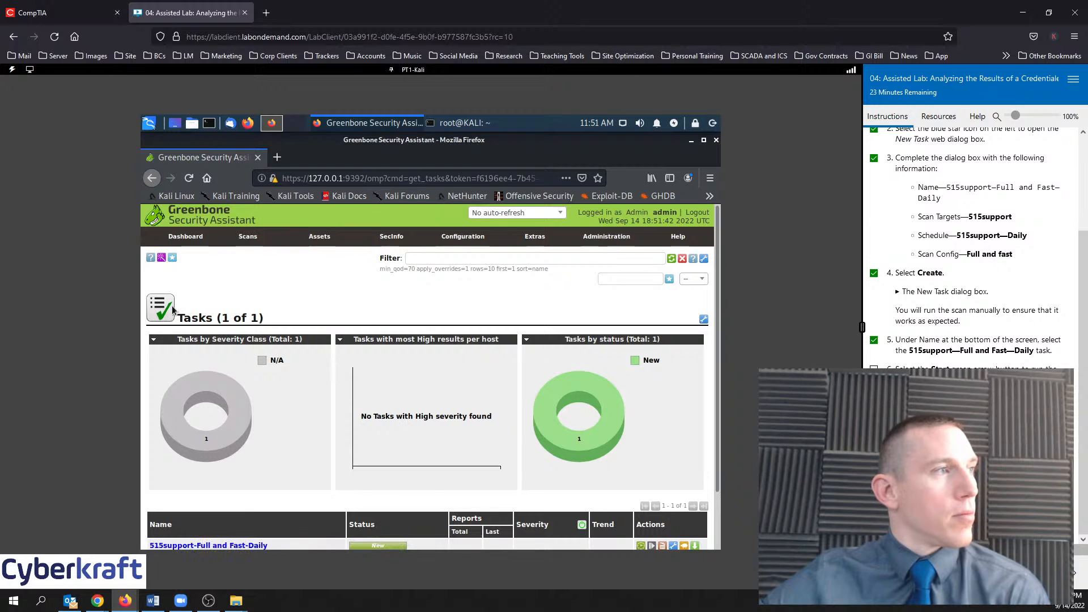
scroll(400, 348, down, 2)
scroll(401, 349, down, 1)
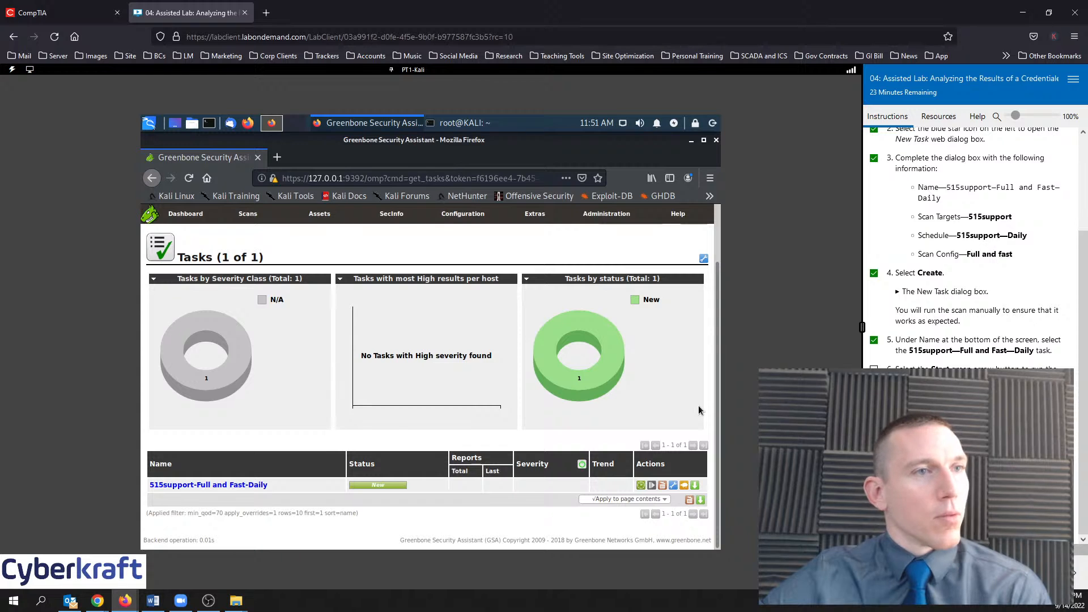
Open the 515support-Full and Fast-Daily task details and start its scan
click(236, 485)
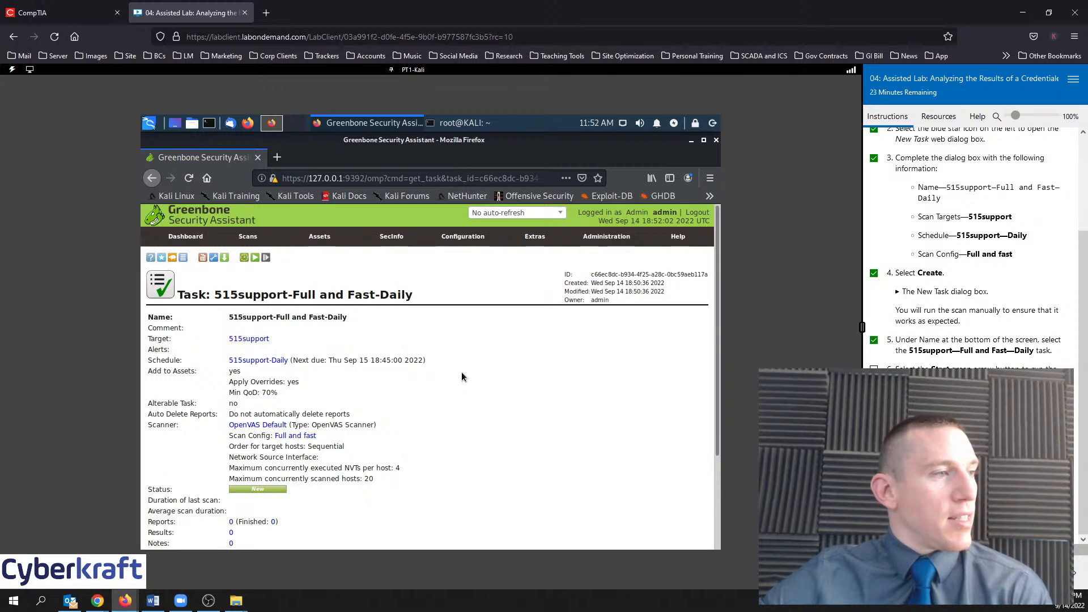
scroll(462, 376, down, 3)
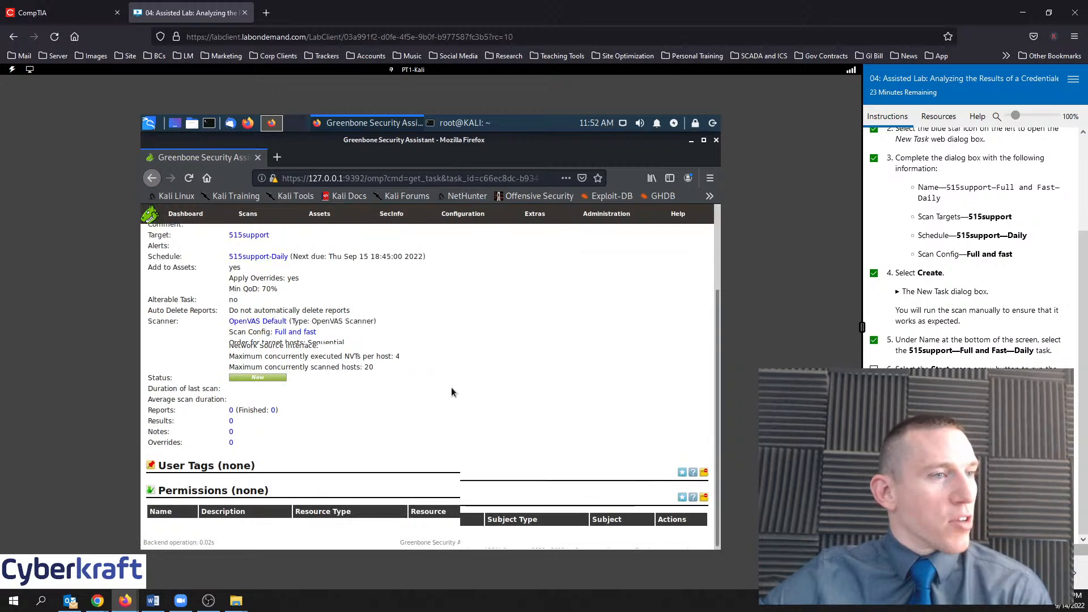
scroll(451, 387, up, 4)
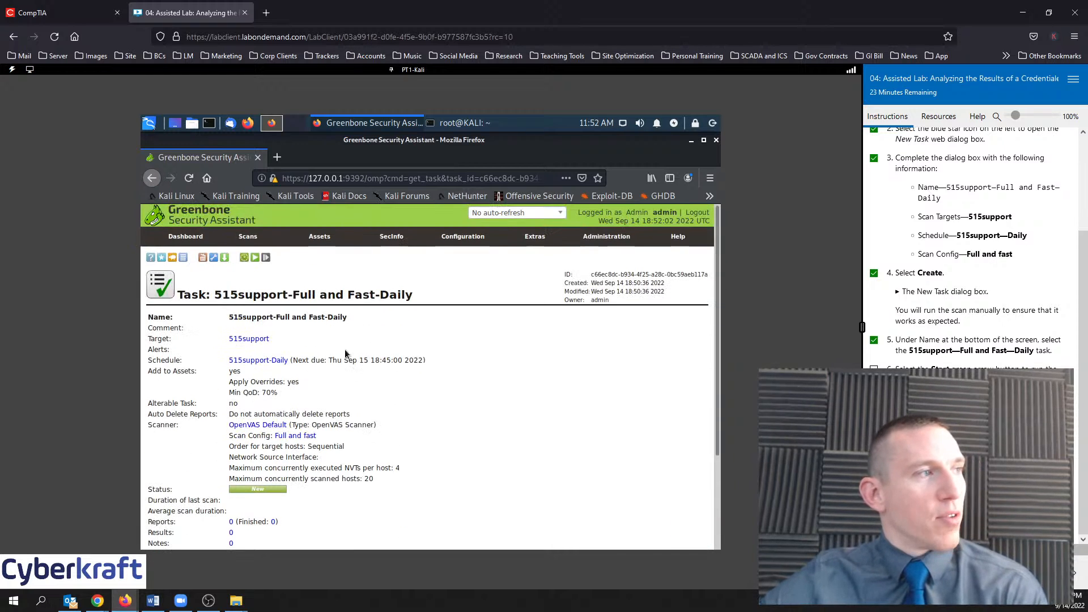
click(256, 258)
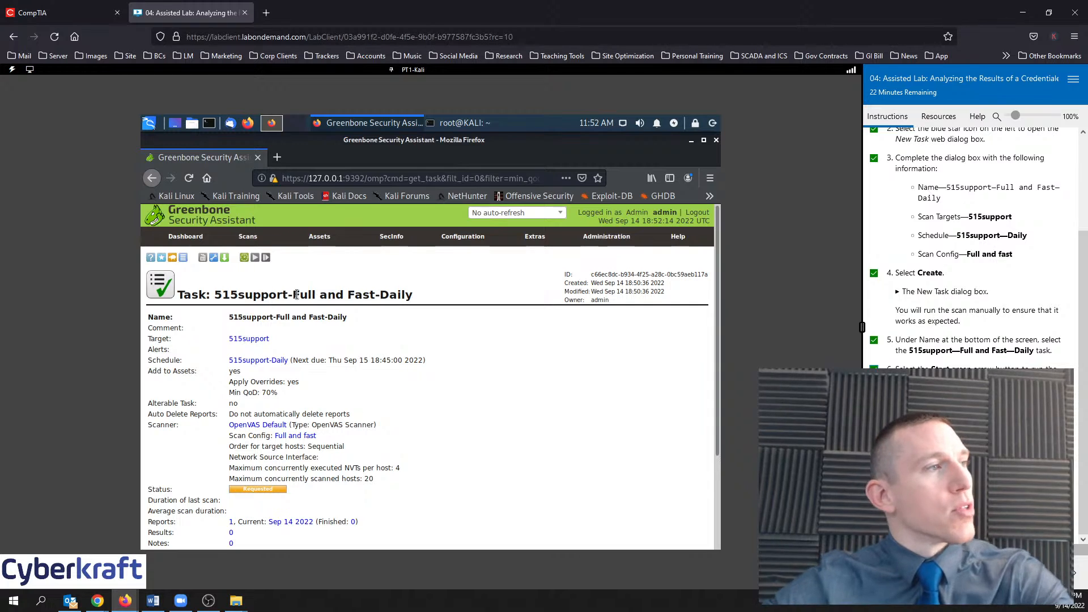
mouse_move(254, 239)
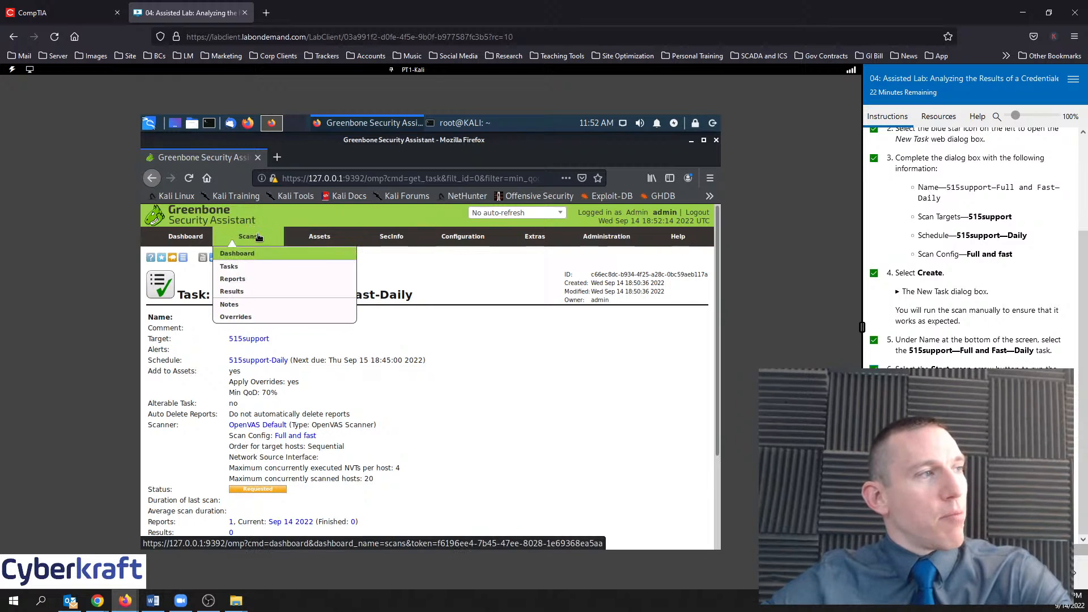
Show the Scans > Tasks list and advance the lab instructions to the next page
click(254, 274)
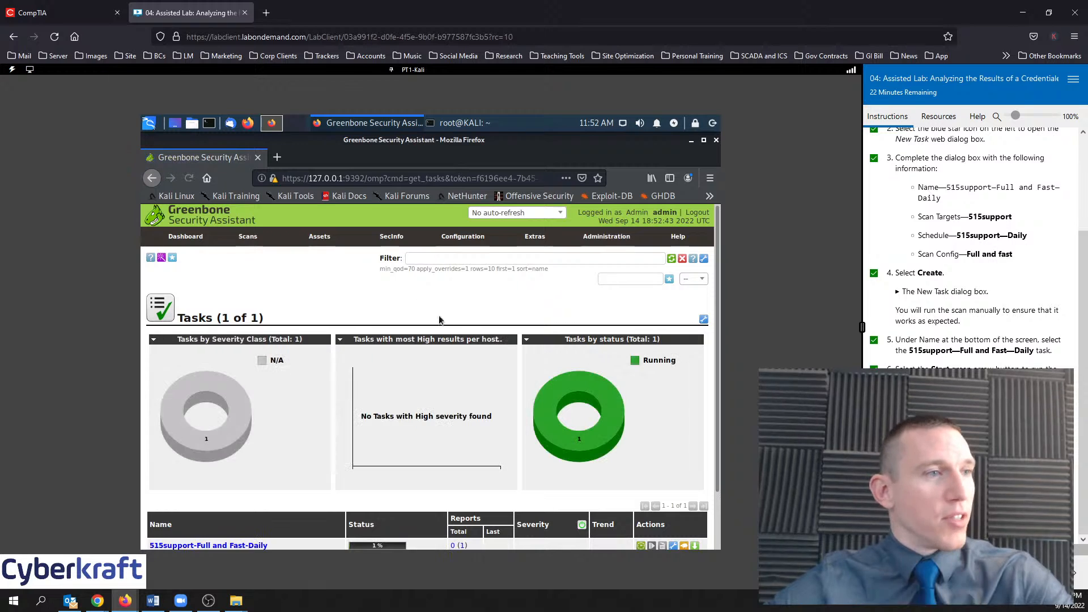
scroll(567, 341, down, 2)
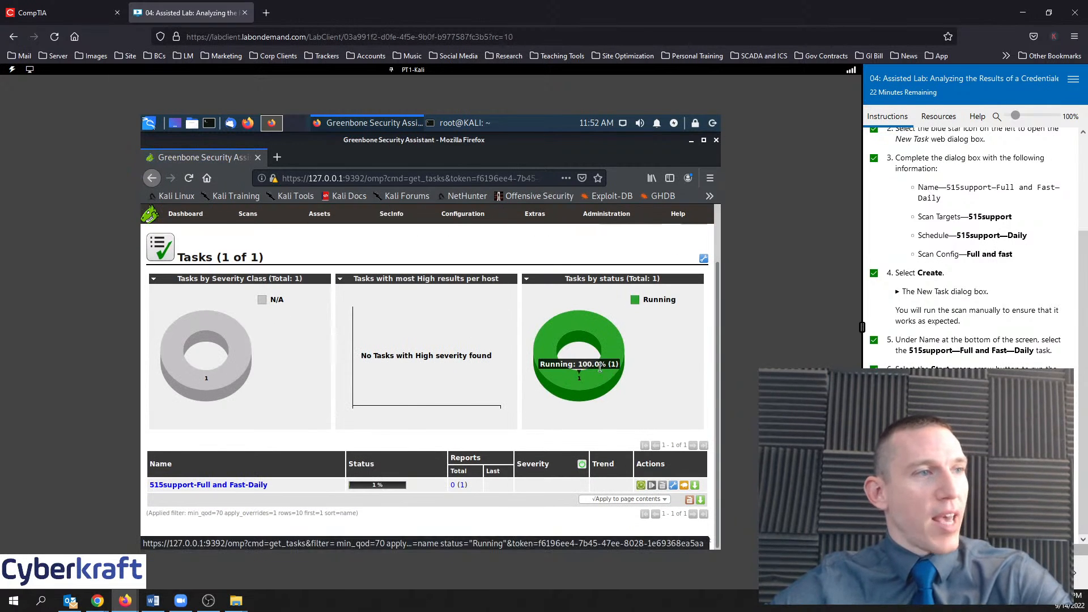
scroll(442, 373, up, 2)
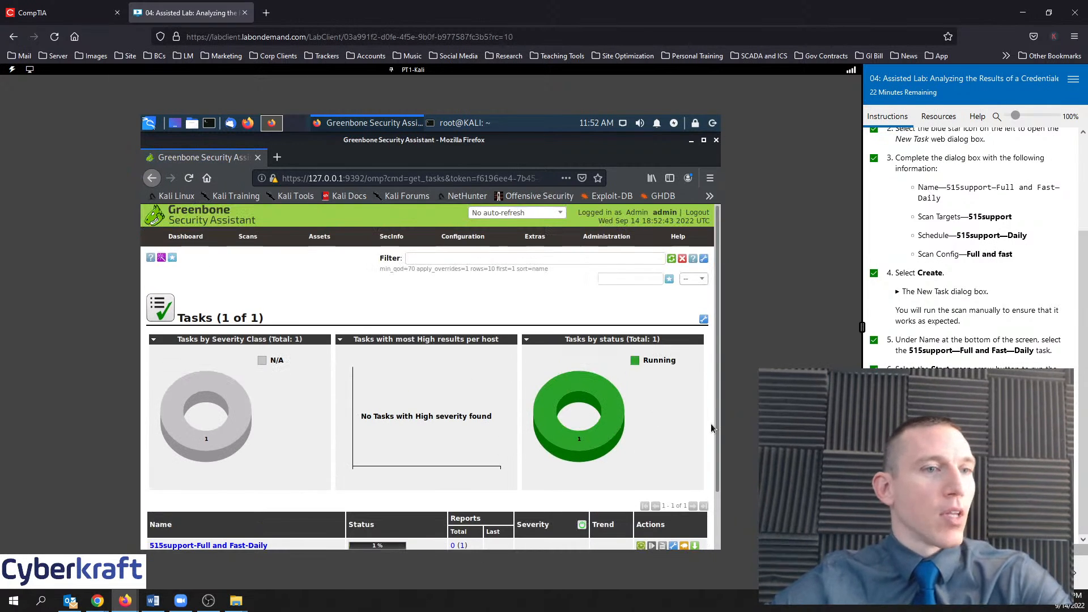
click(1074, 573)
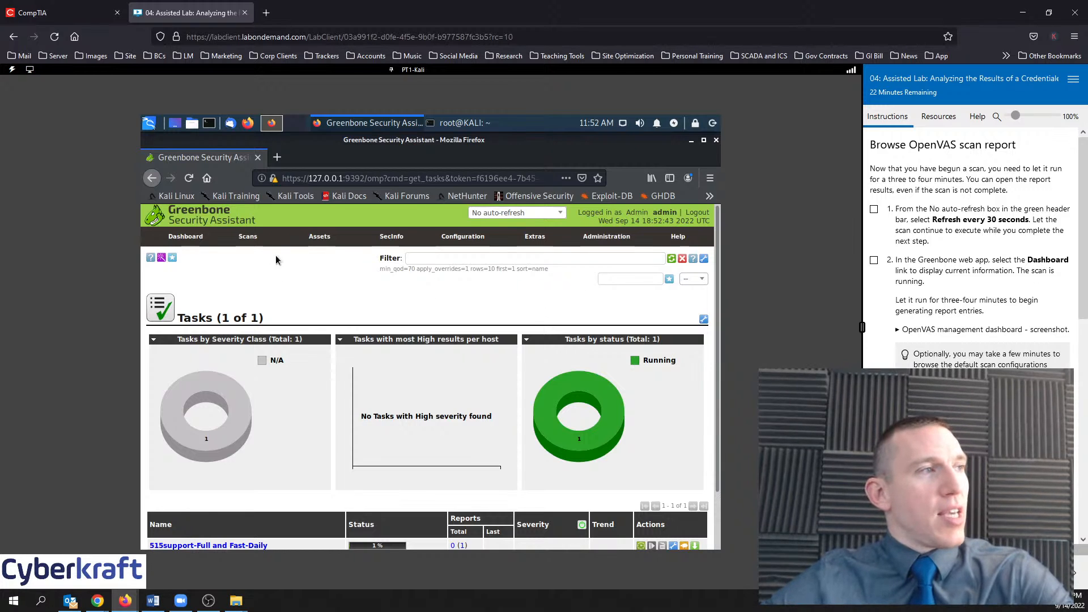
View the Scans Dashboard with the running task's 4 results, and check off lab step 1
mouse_move(248, 238)
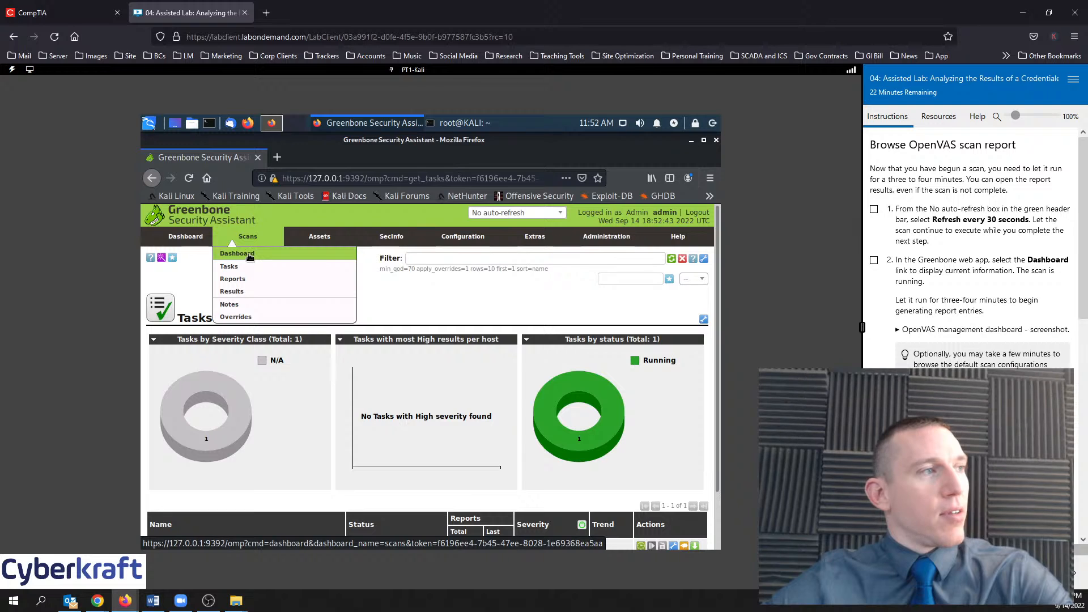
click(249, 256)
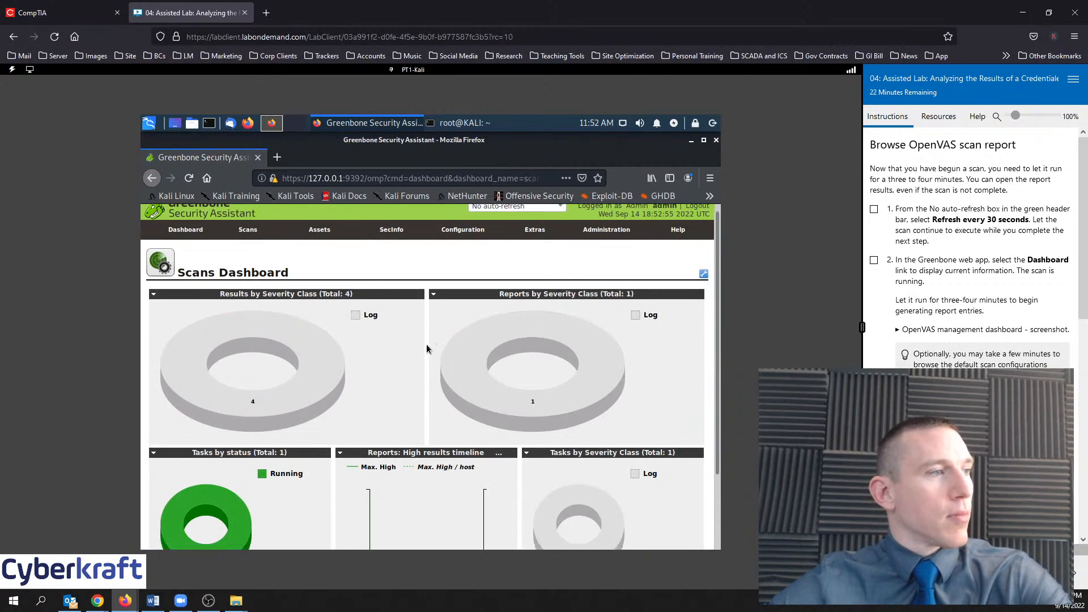
scroll(427, 343, down, 3)
scroll(430, 344, up, 3)
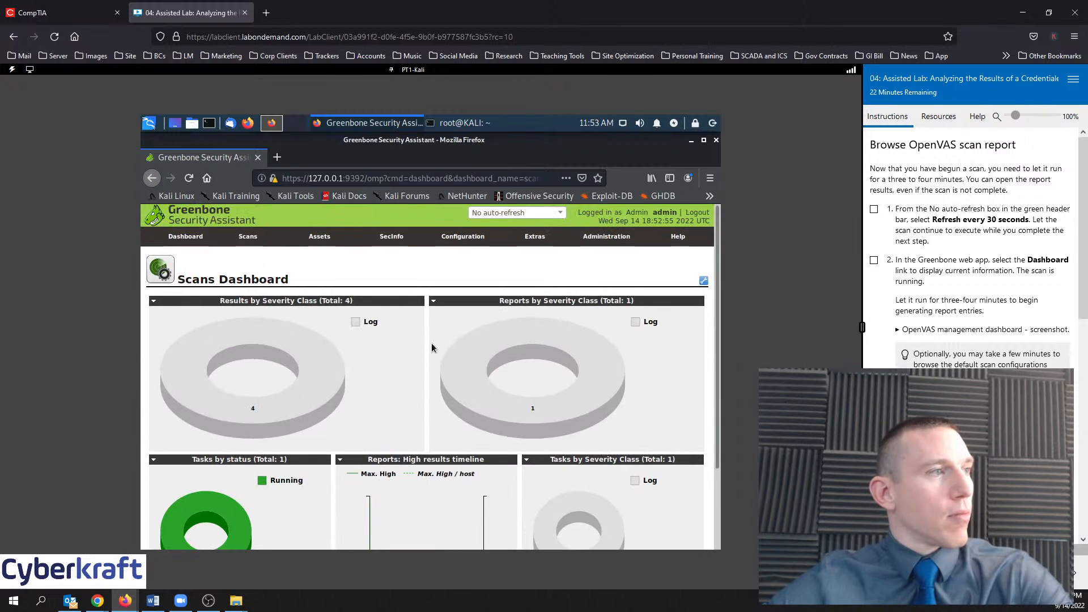
scroll(431, 343, down, 3)
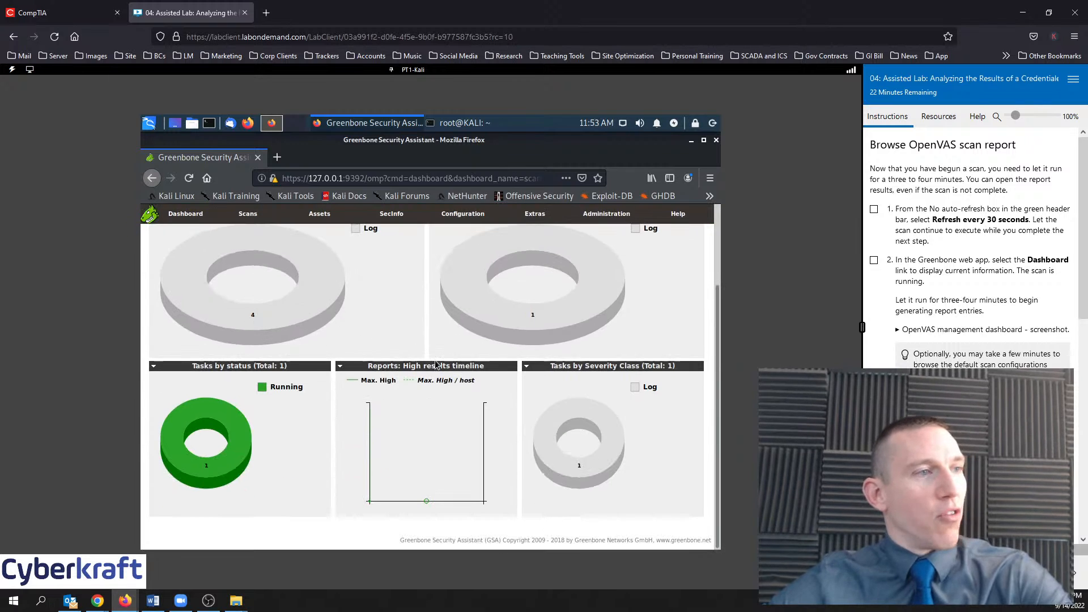
scroll(436, 363, up, 3)
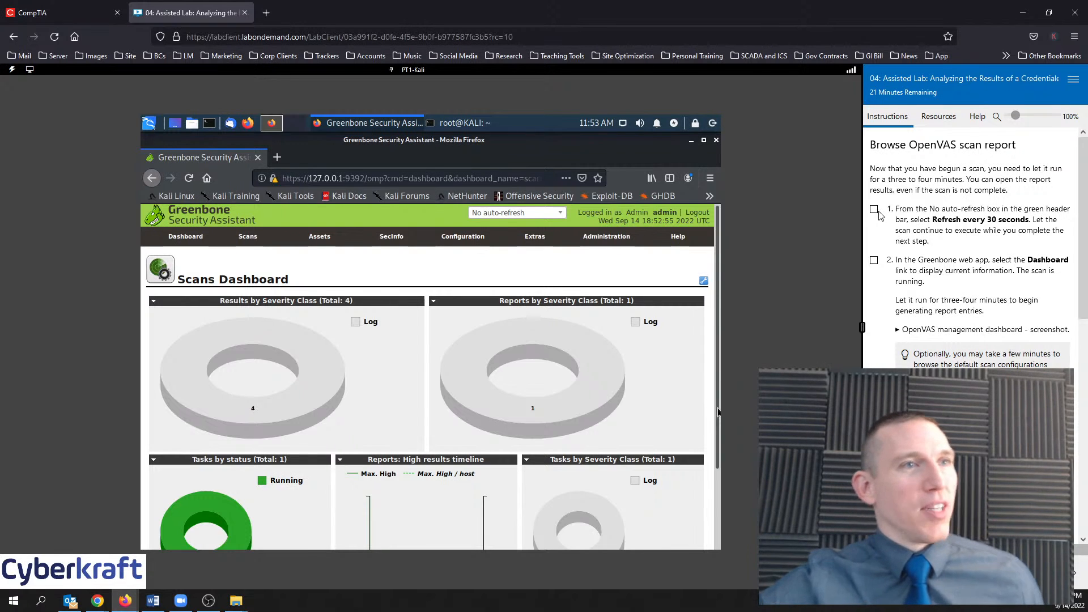
click(874, 210)
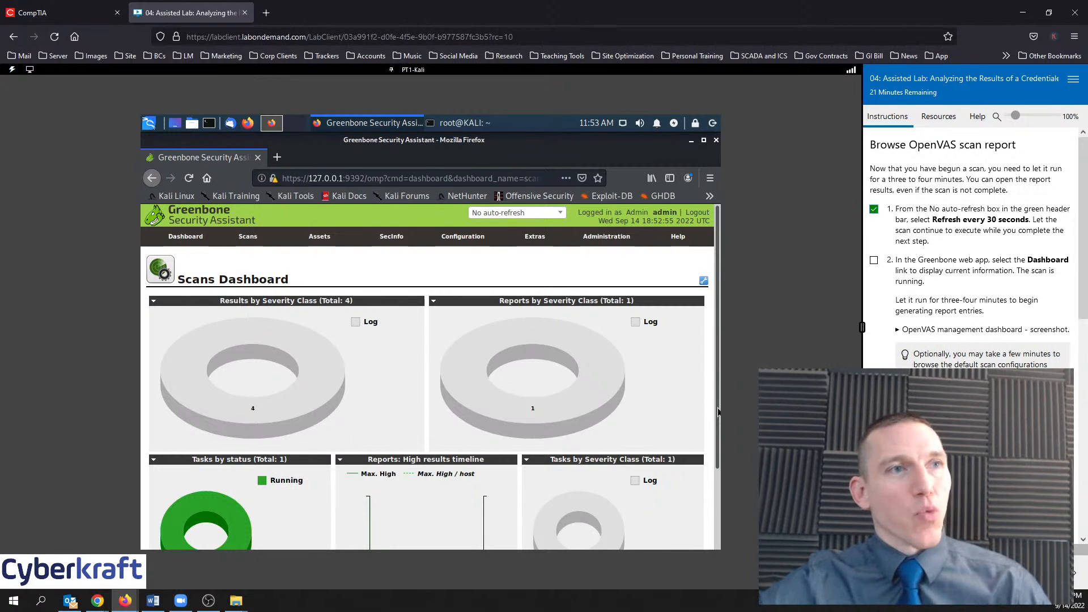
mouse_move(570, 339)
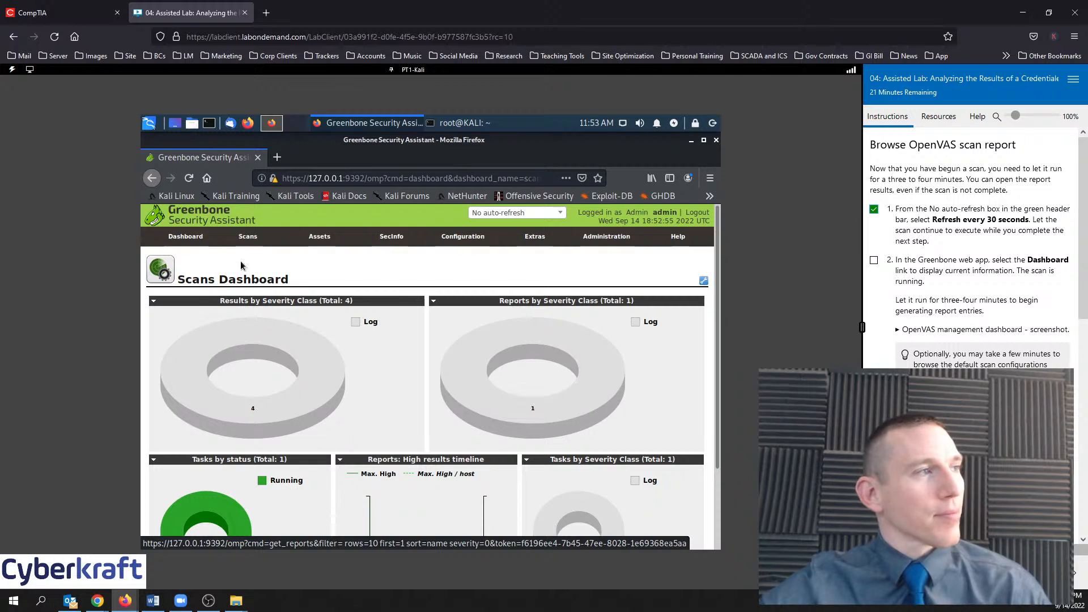
Review the main Dashboard, then go back to the Scans Dashboard, now at 11 Log results
click(190, 242)
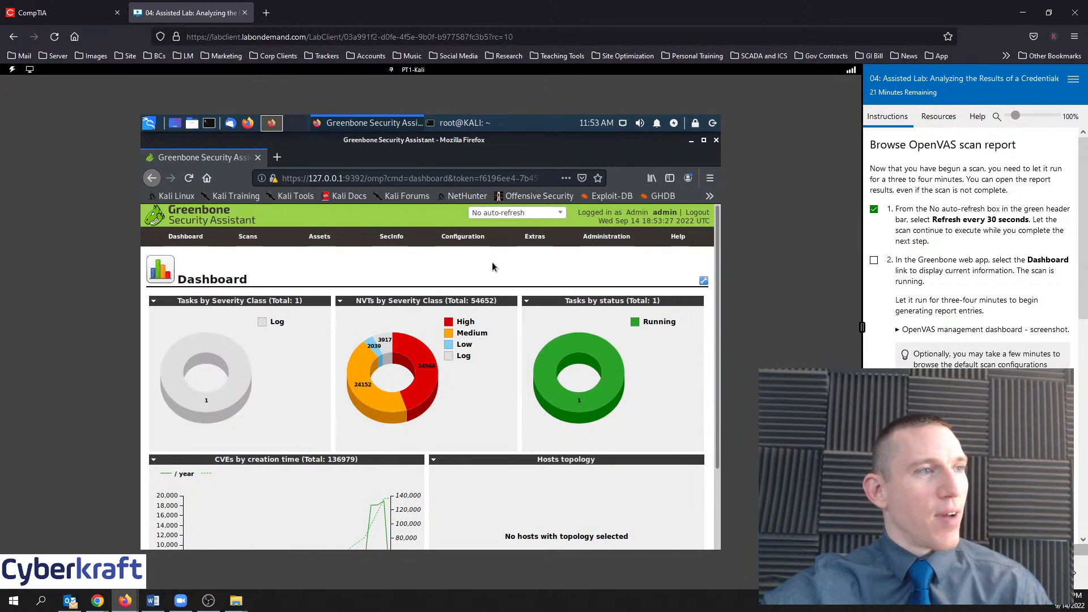
scroll(504, 266, down, 2)
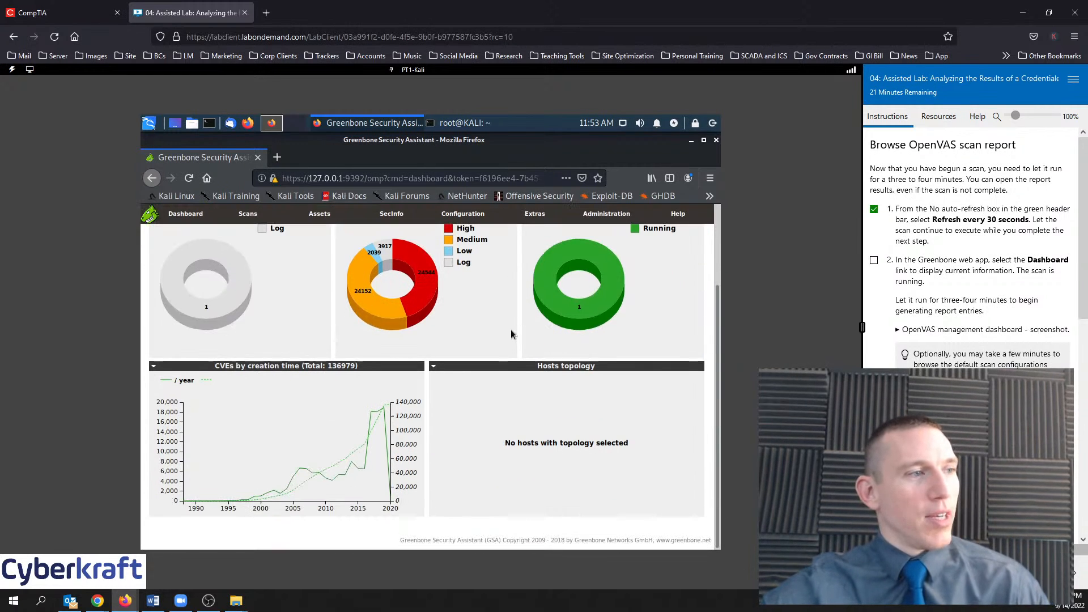
scroll(508, 334, up, 2)
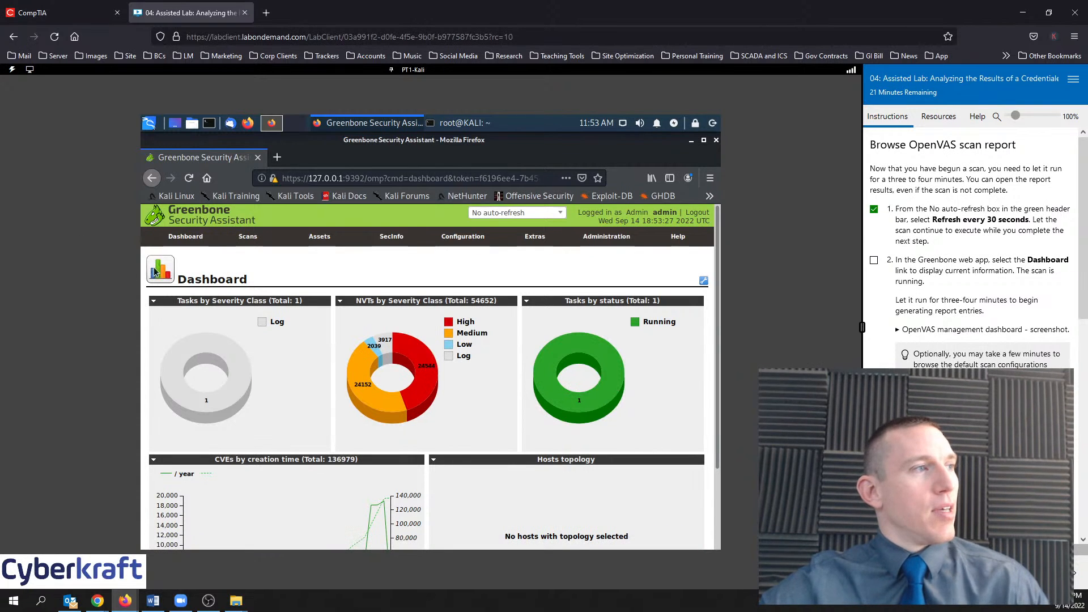
mouse_move(247, 242)
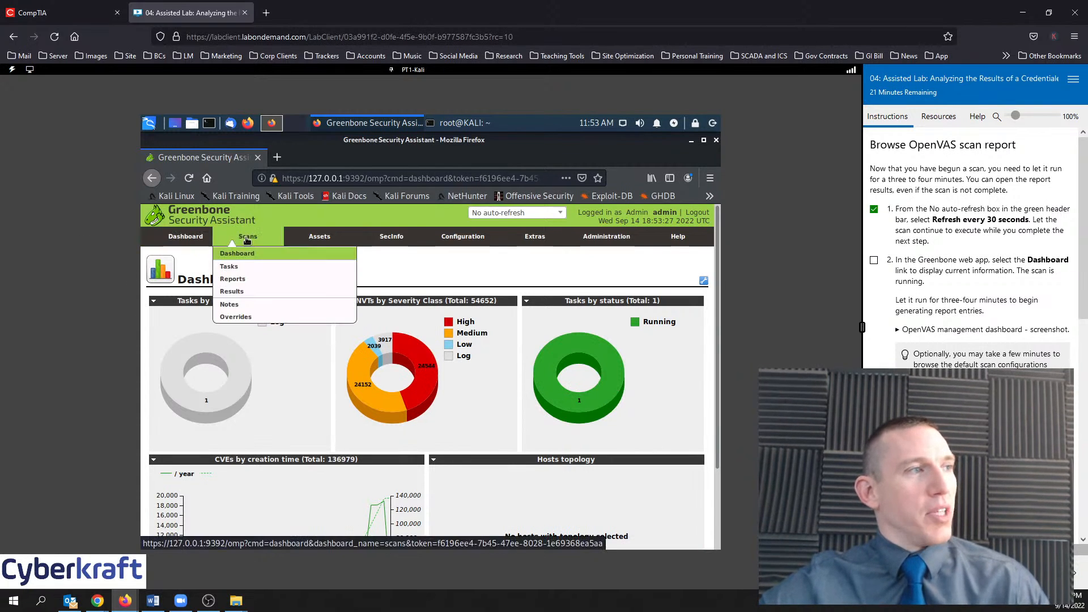
click(239, 255)
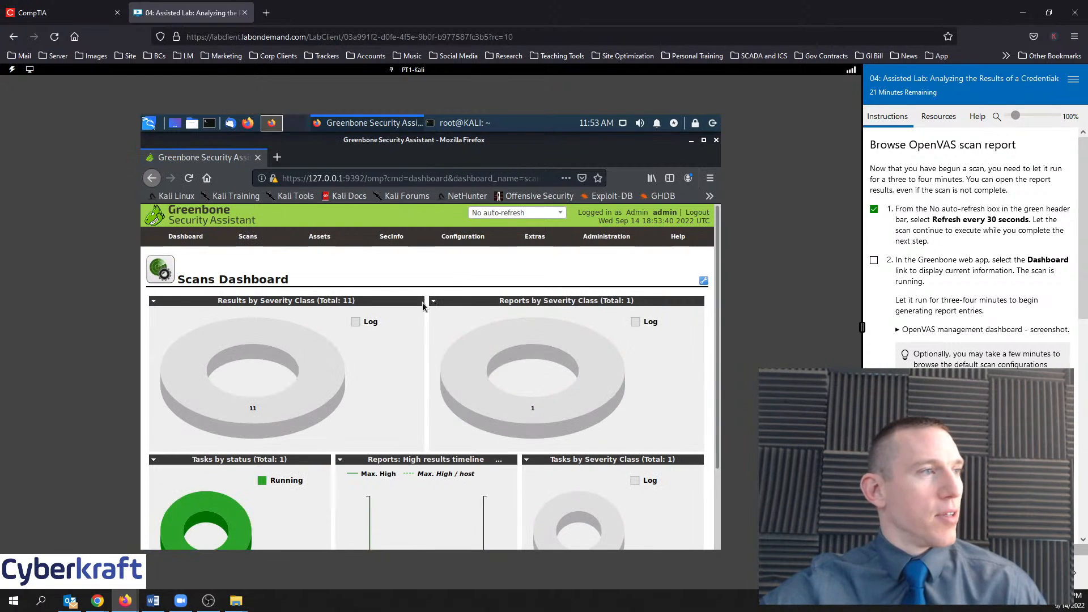
mouse_move(265, 407)
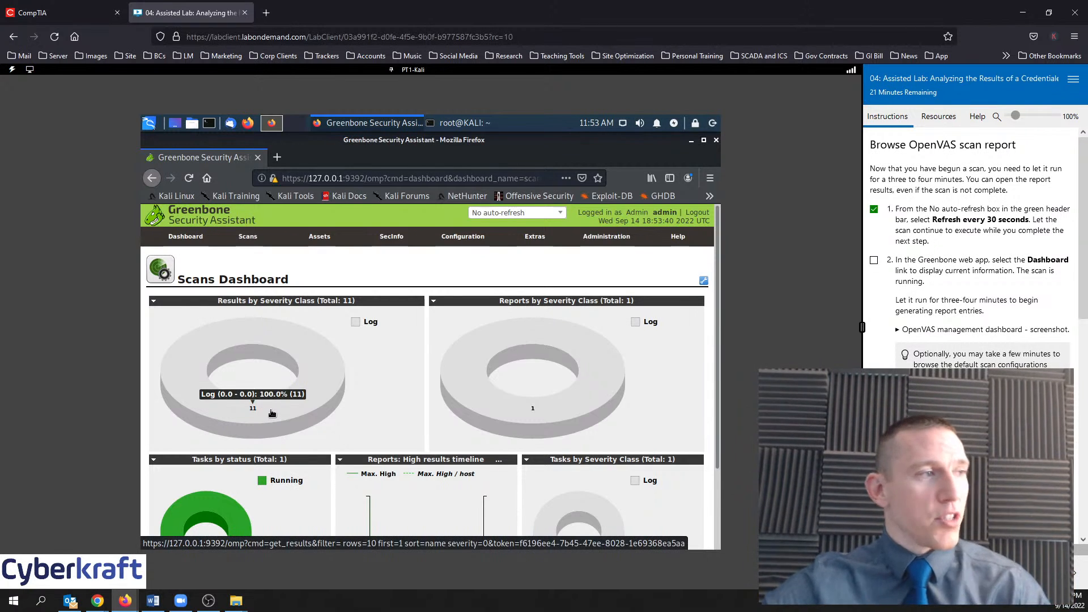
Set the dashboard refresh option to 'Refresh every 30 Sec.'
click(532, 215)
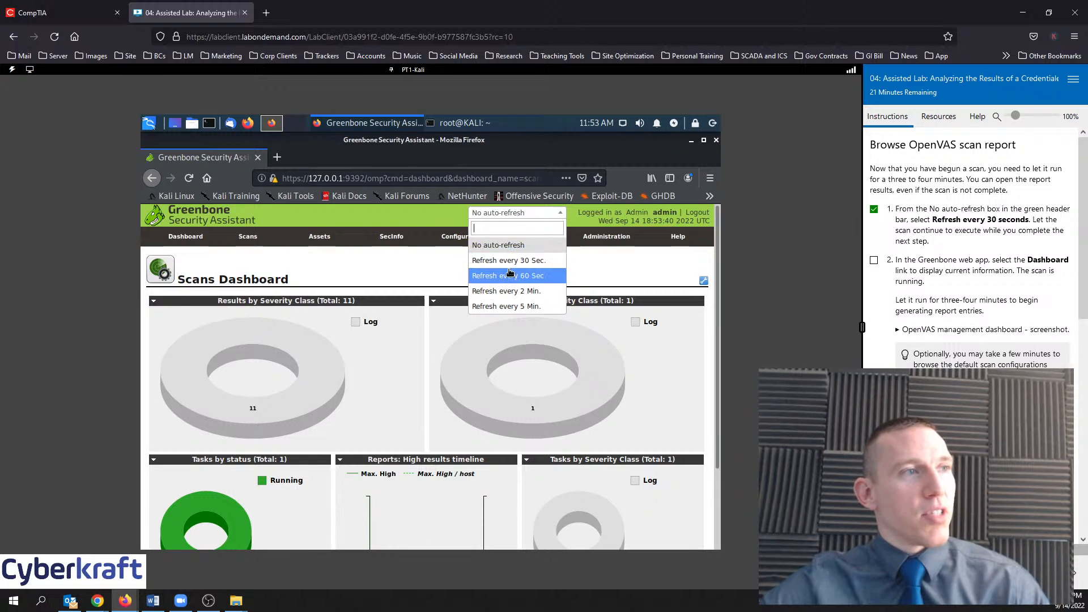
click(508, 262)
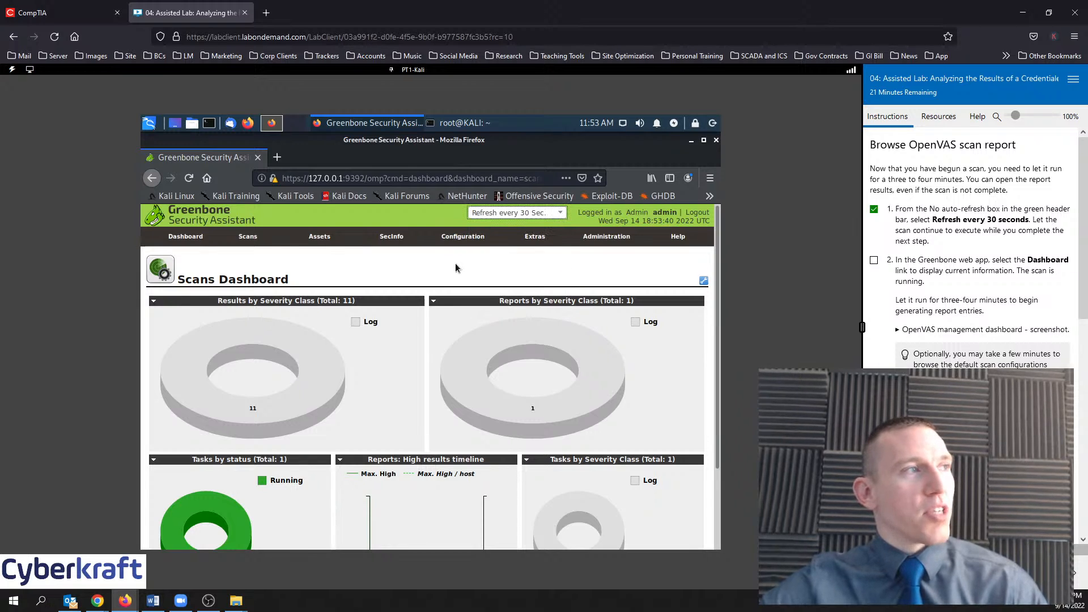
scroll(946, 331, down, 1)
scroll(947, 331, down, 3)
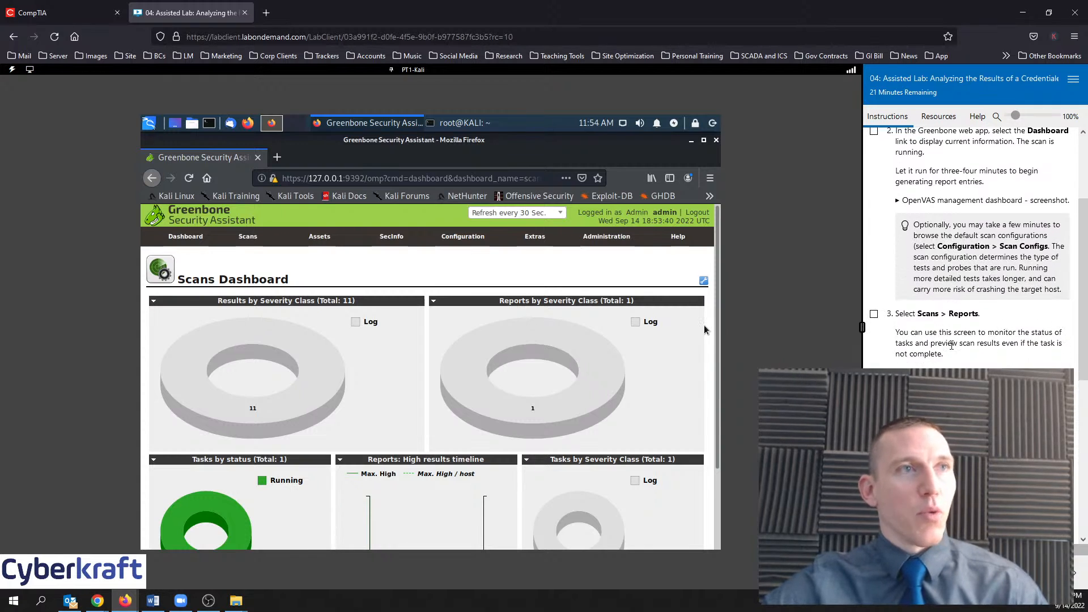
scroll(981, 317, up, 2)
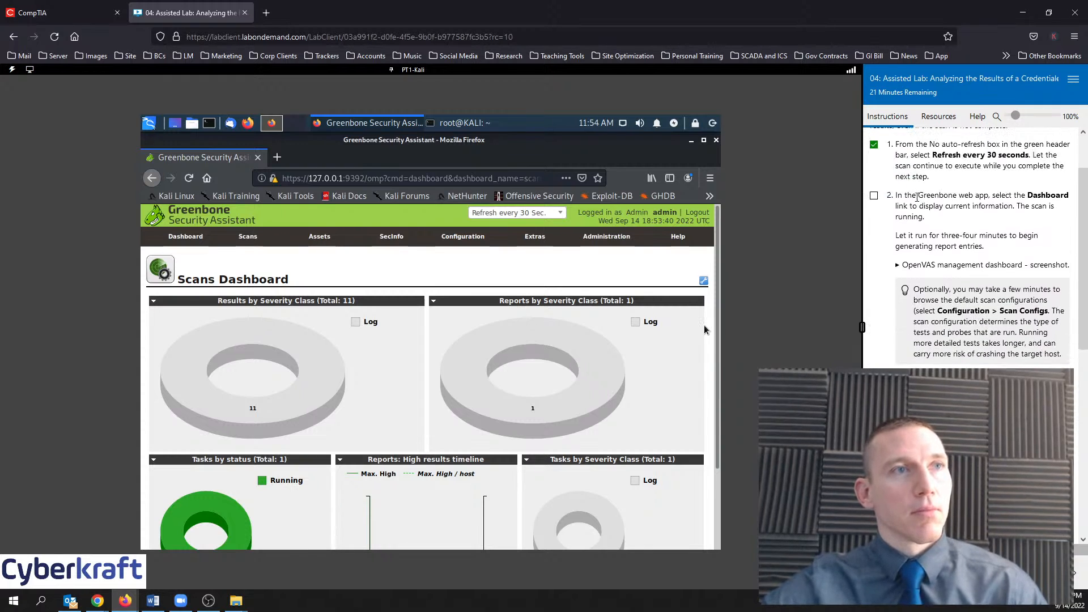
Check off lab step 2 and briefly view the example dashboard screenshot
click(874, 195)
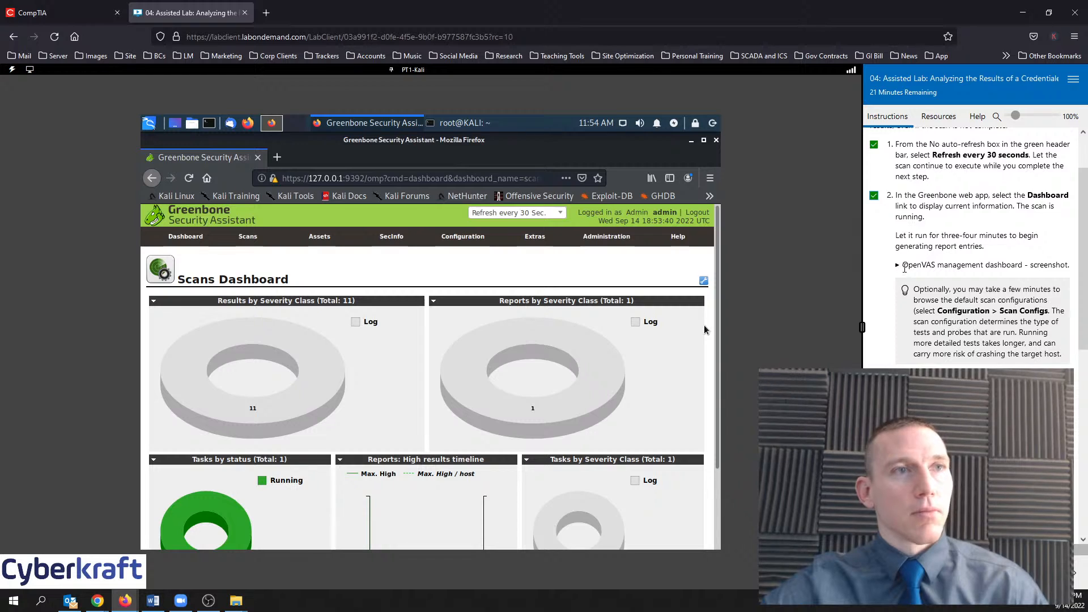
click(898, 265)
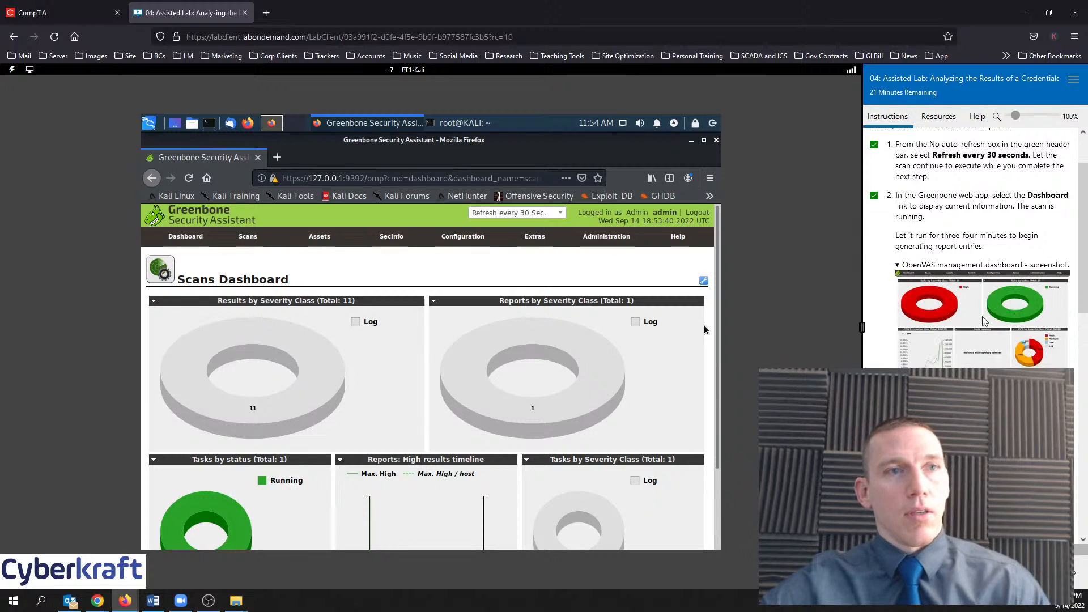
scroll(982, 322, down, 2)
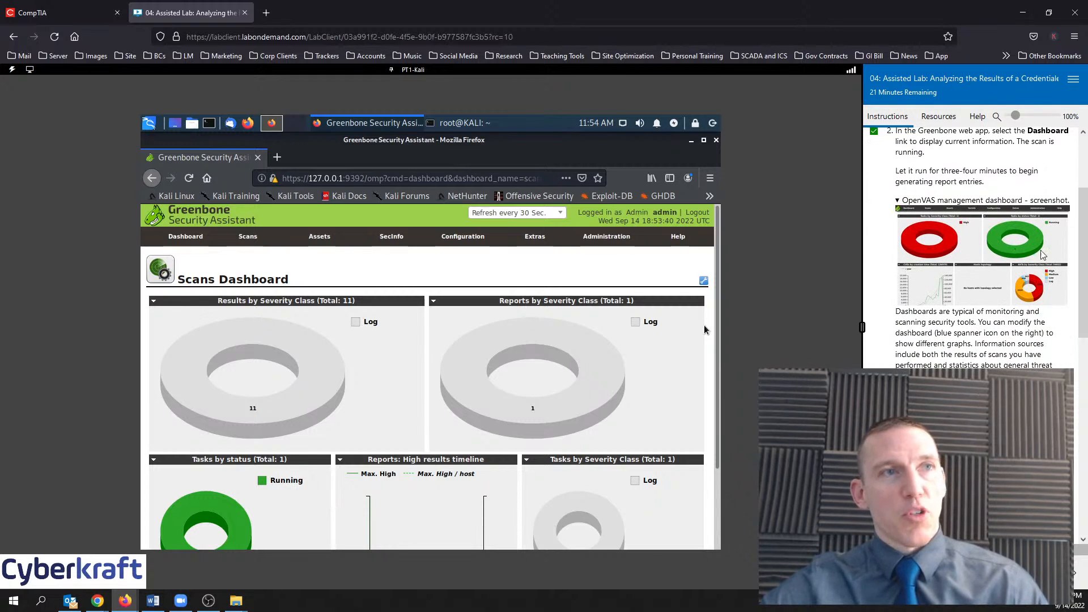
click(897, 201)
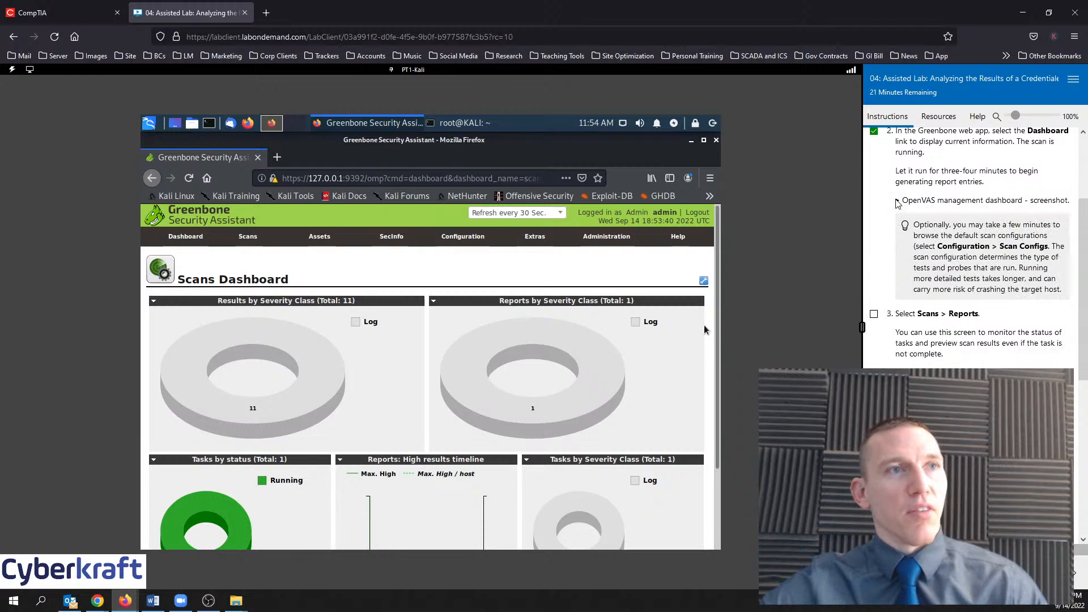
Watch the Scans Dashboard auto-refresh as the running scan reaches 31 Log results
scroll(987, 300, down, 4)
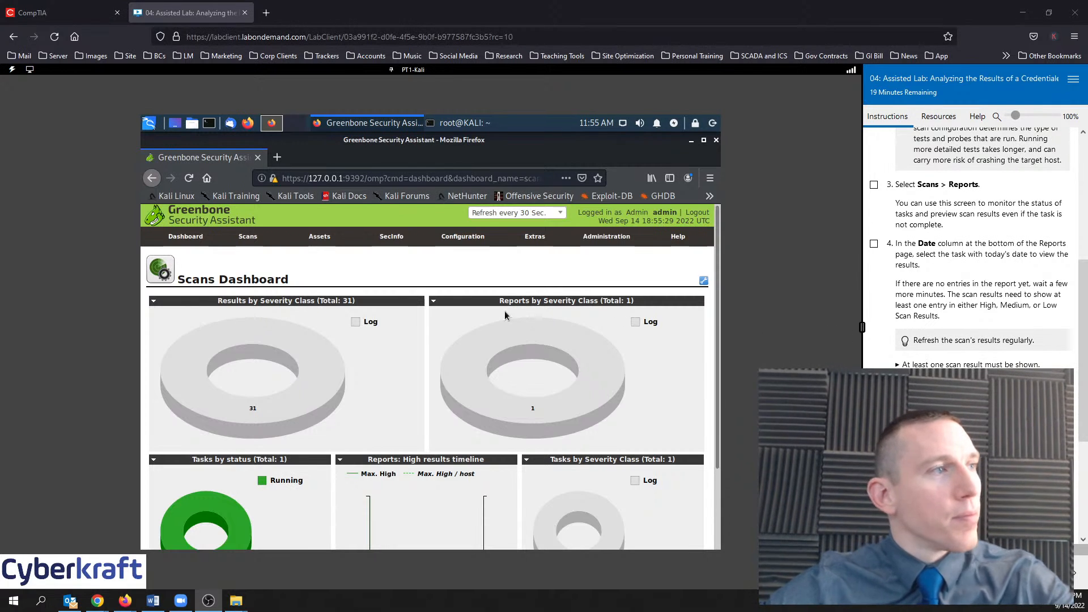
From the main Dashboard's NVTs by Severity Class chart, list the 24544 High-severity NVTs
mouse_move(323, 243)
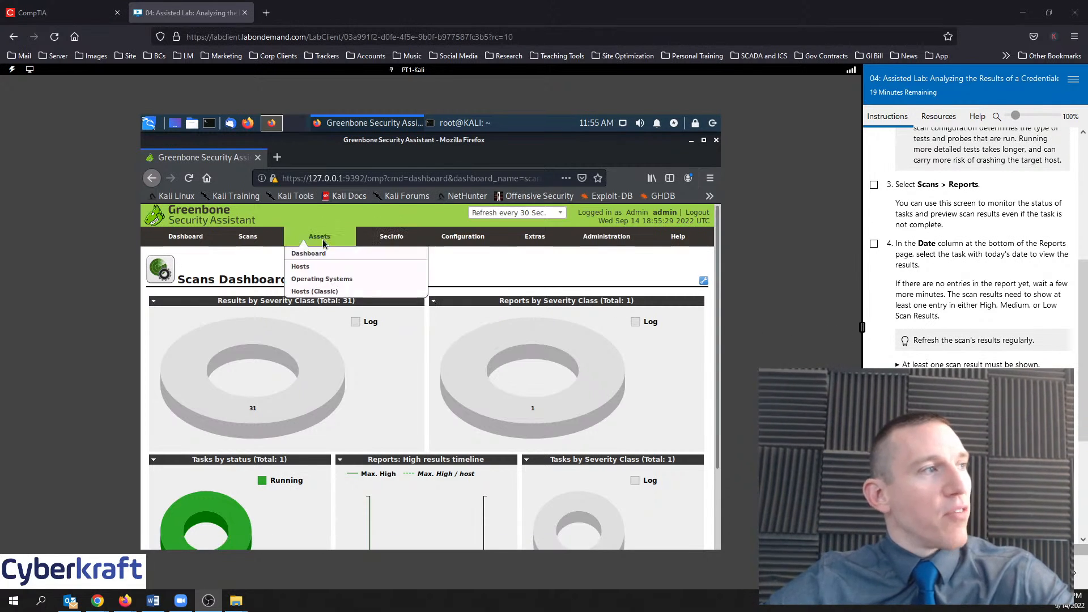
click(192, 236)
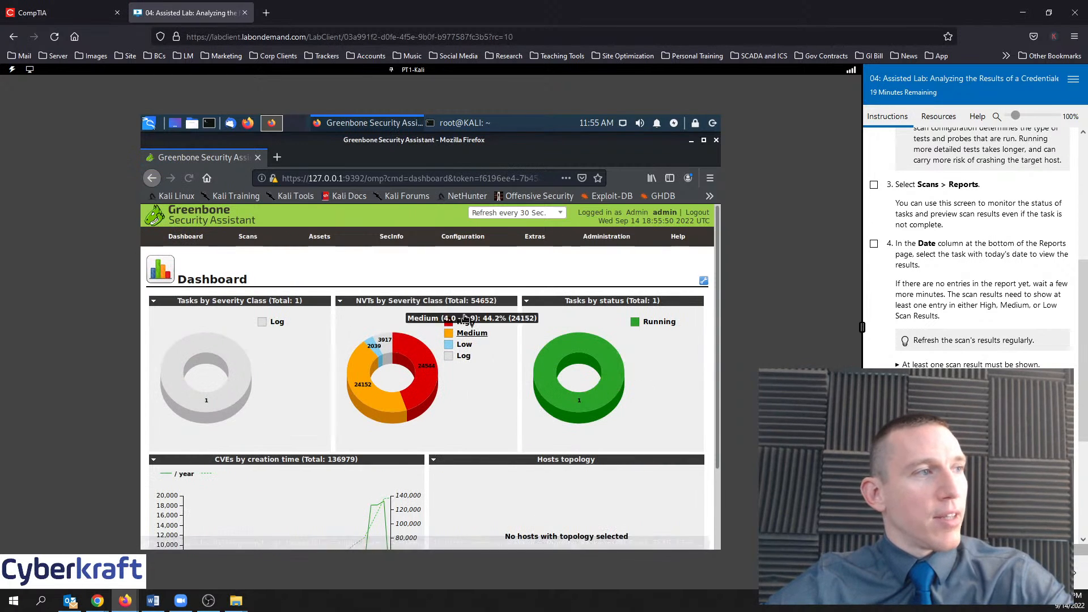
scroll(476, 387, down, 3)
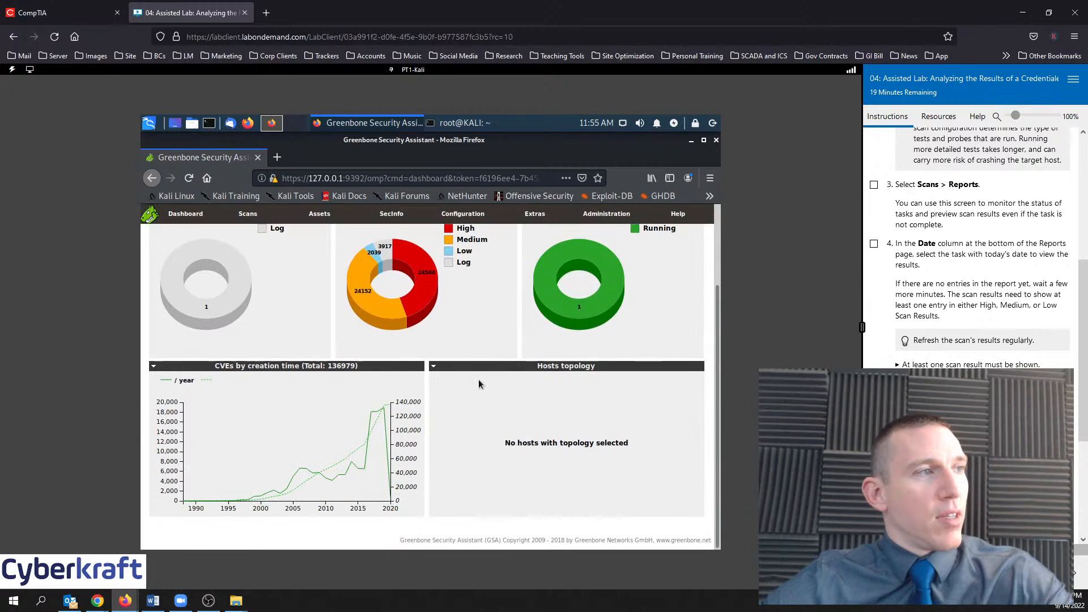
scroll(464, 318, up, 3)
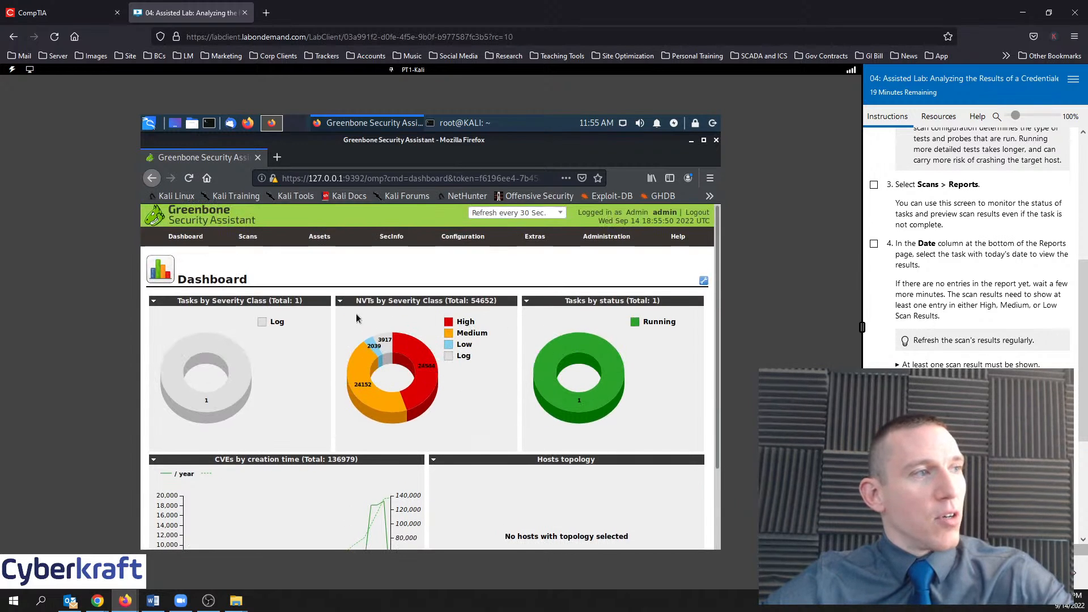
mouse_move(424, 363)
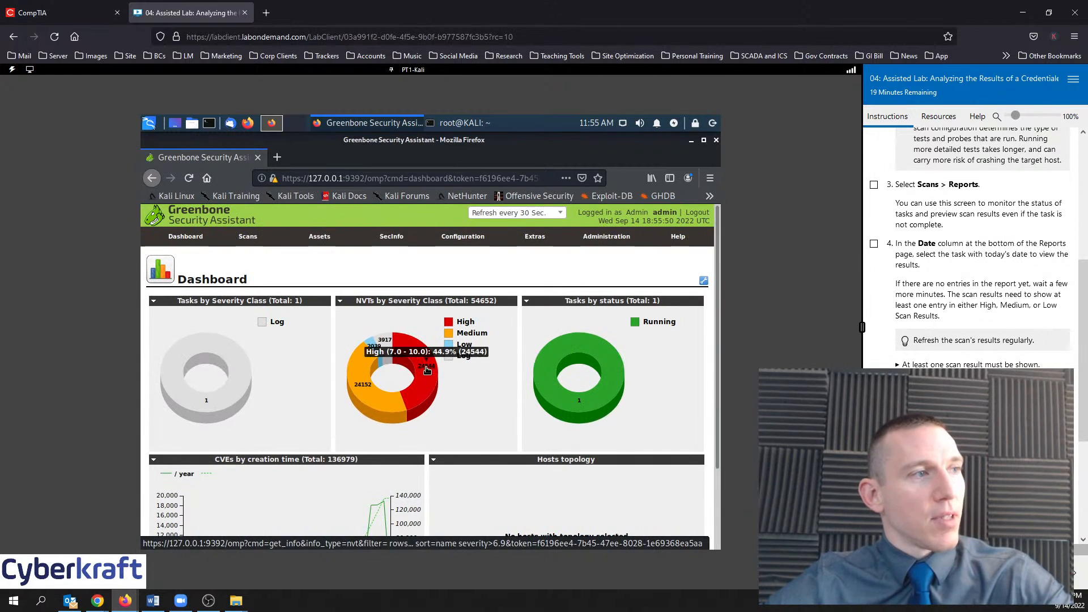
click(428, 371)
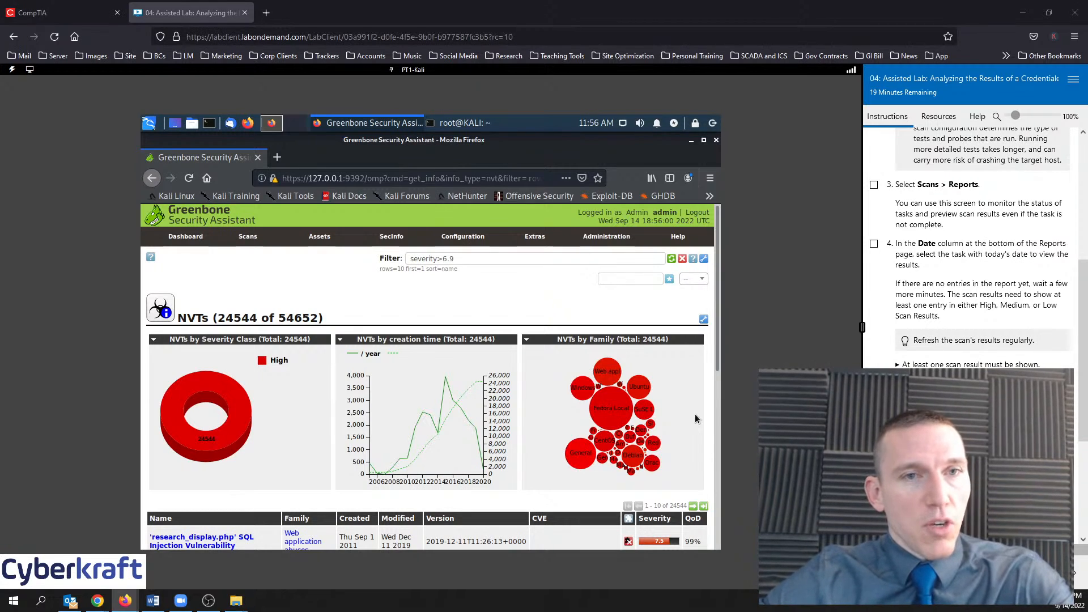
Open the NVD home page from Firefox's search results and browse the Last 20 Scored Vulnerabilities
drag(1087, 11, 430, 1)
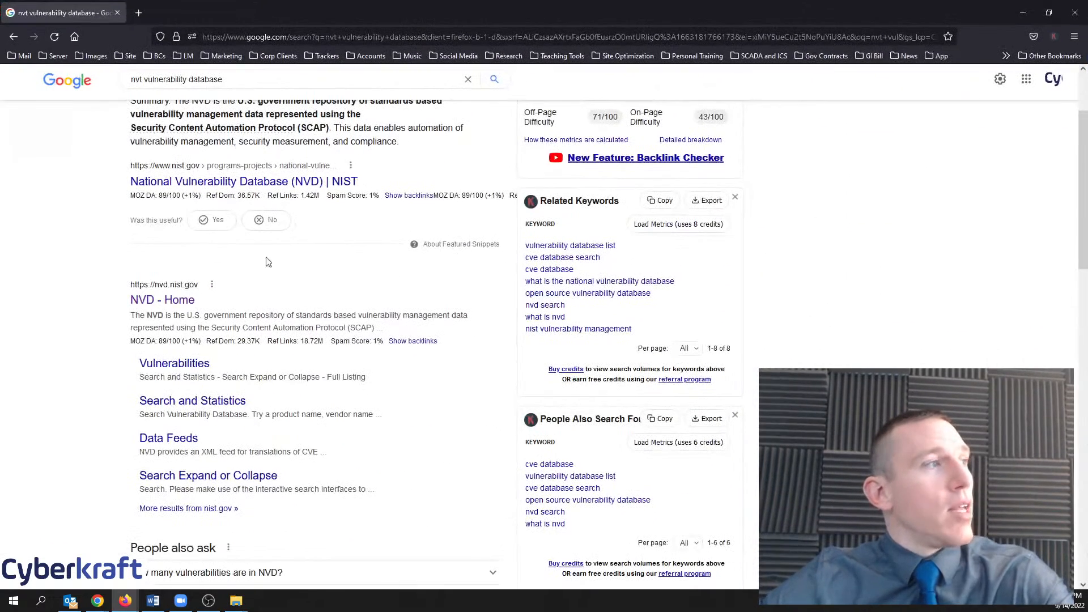
click(164, 300)
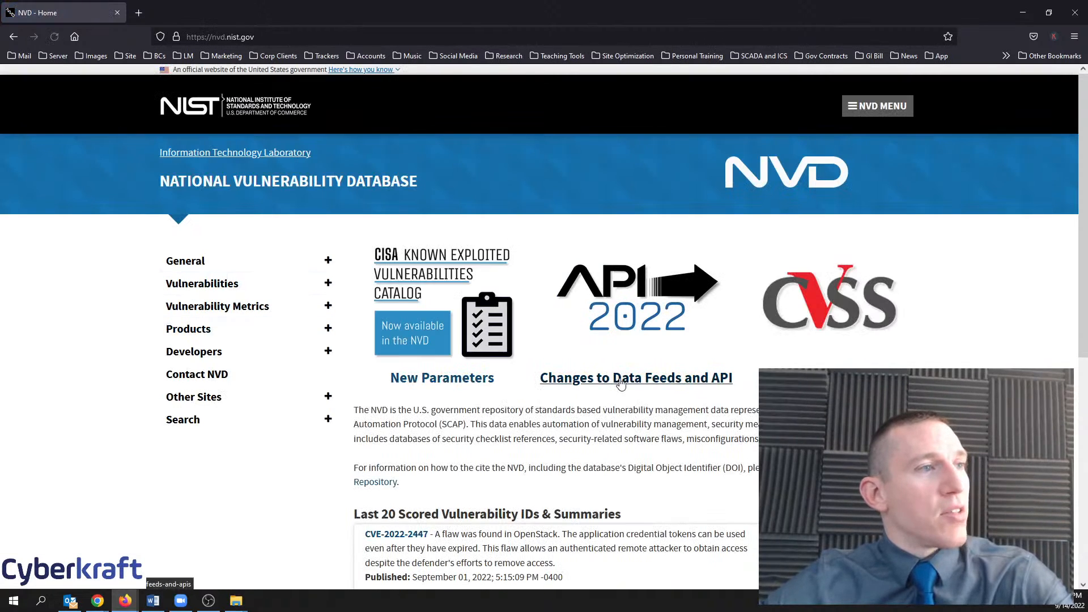
scroll(544, 391, down, 5)
scroll(748, 437, up, 2)
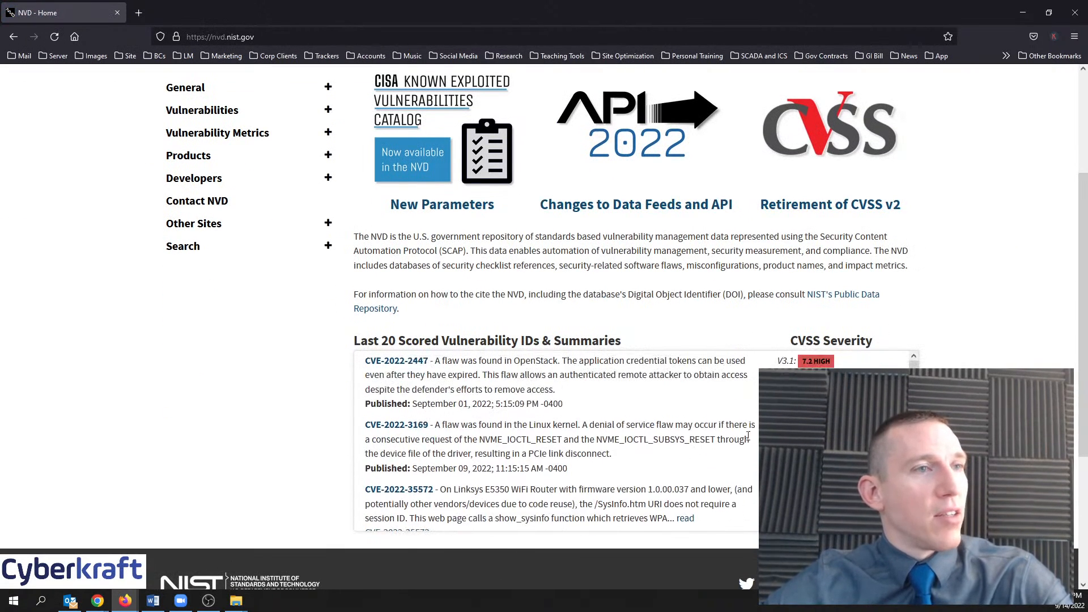
scroll(975, 346, down, 1)
scroll(975, 346, up, 3)
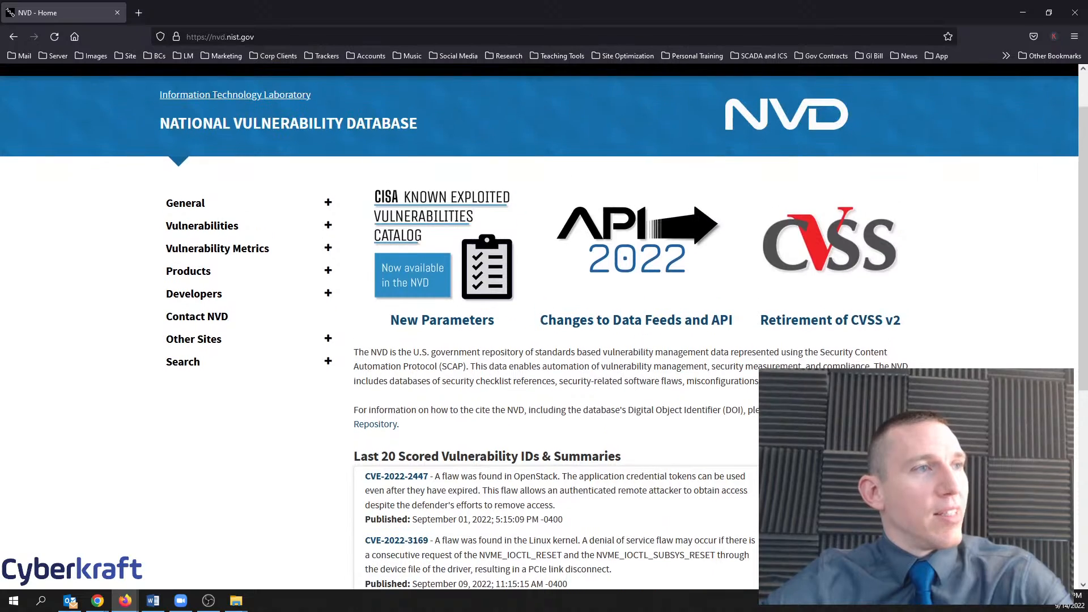
scroll(976, 346, down, 1)
scroll(543, 360, down, 2)
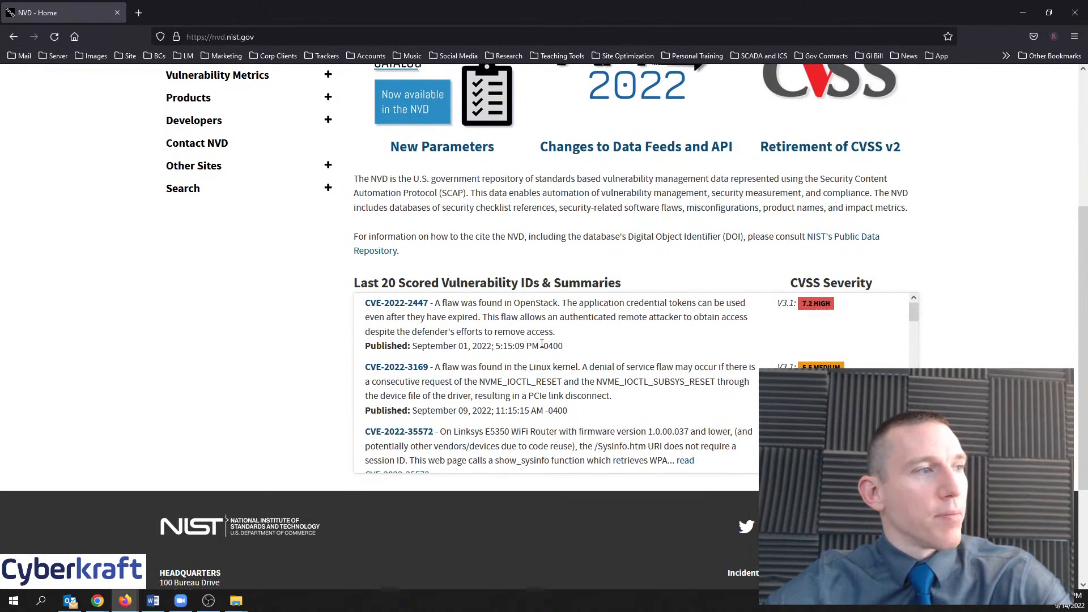
scroll(543, 360, down, 1)
scroll(590, 427, up, 1)
scroll(437, 401, up, 2)
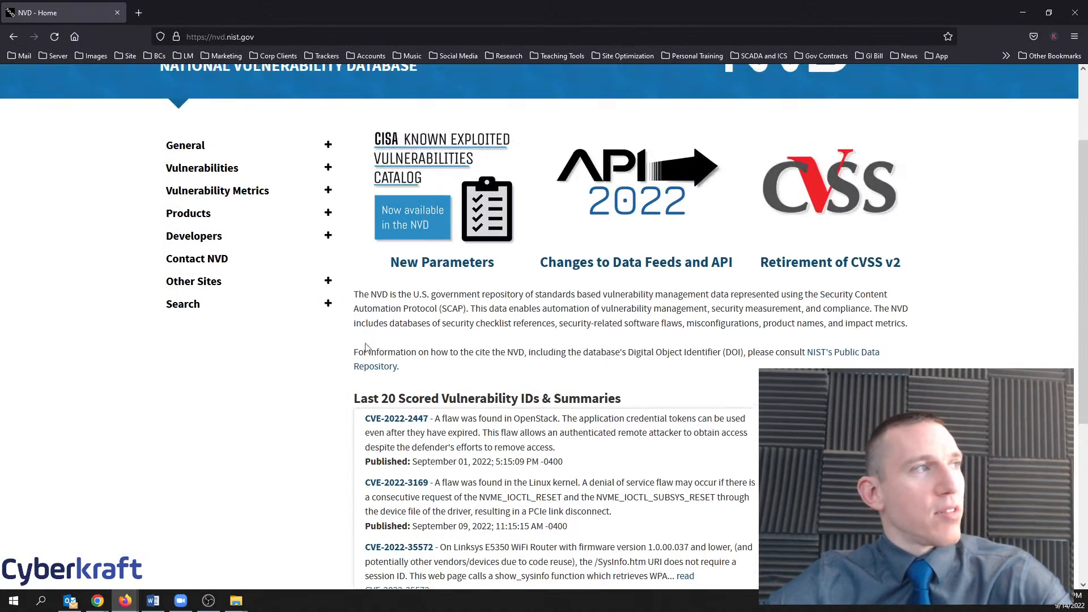
scroll(359, 397, down, 2)
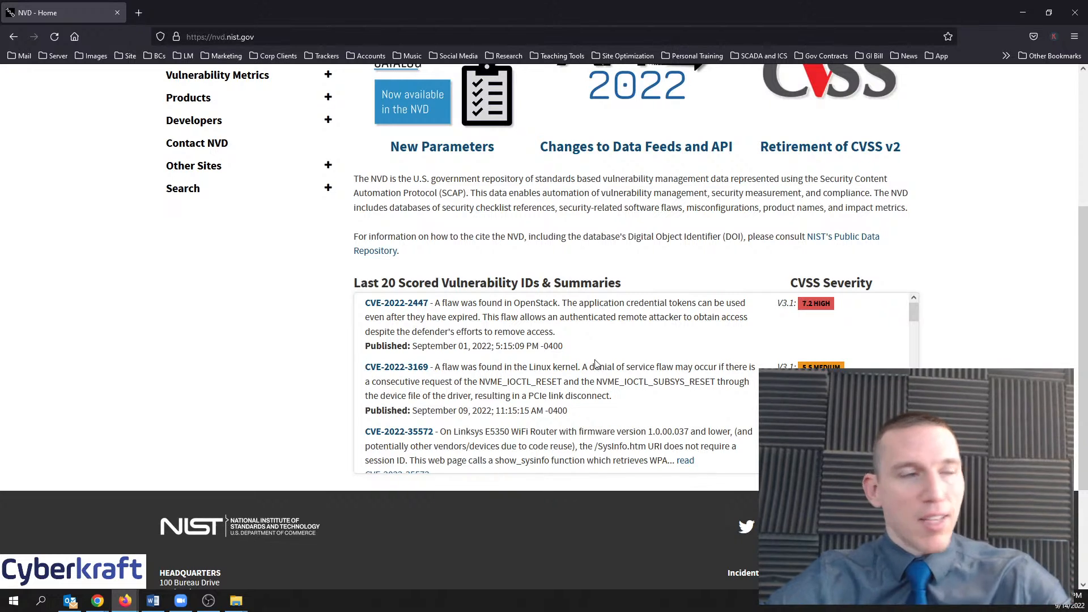
scroll(954, 365, up, 2)
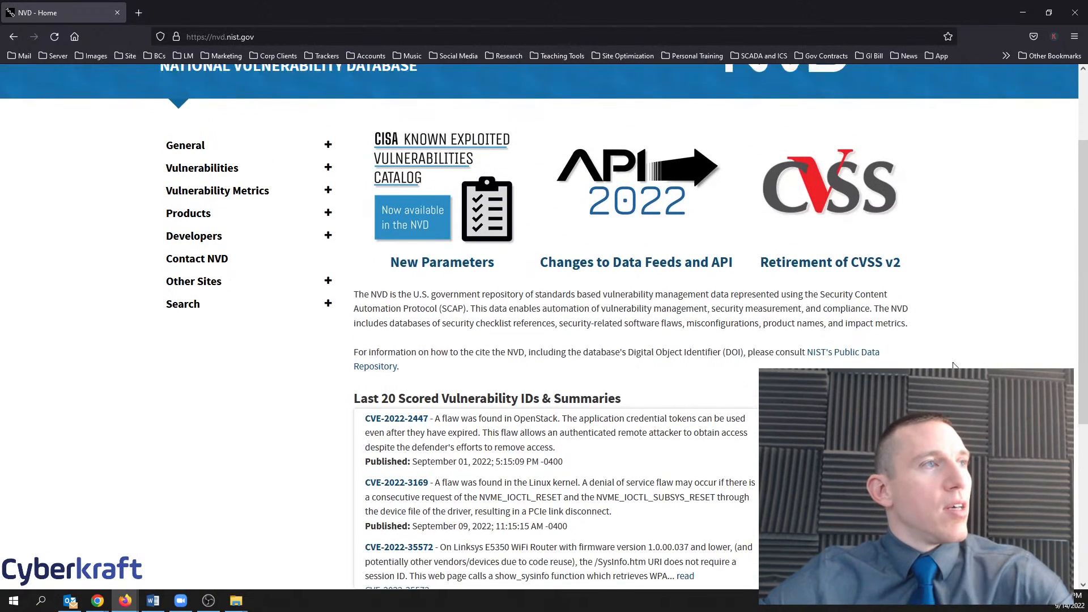
scroll(954, 366, up, 2)
scroll(952, 366, down, 1)
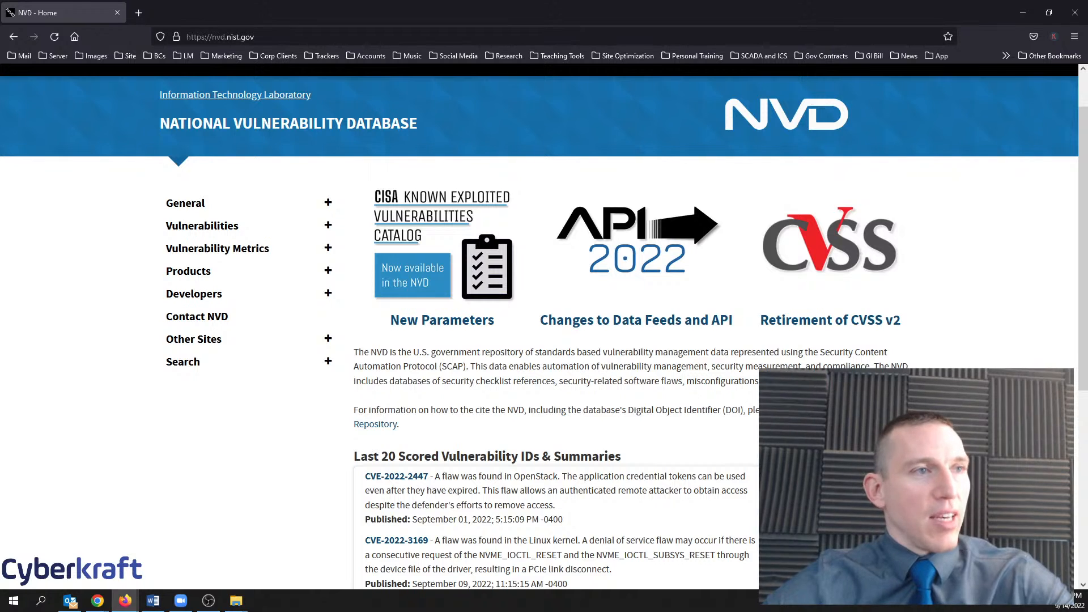
scroll(545, 327, down, 3)
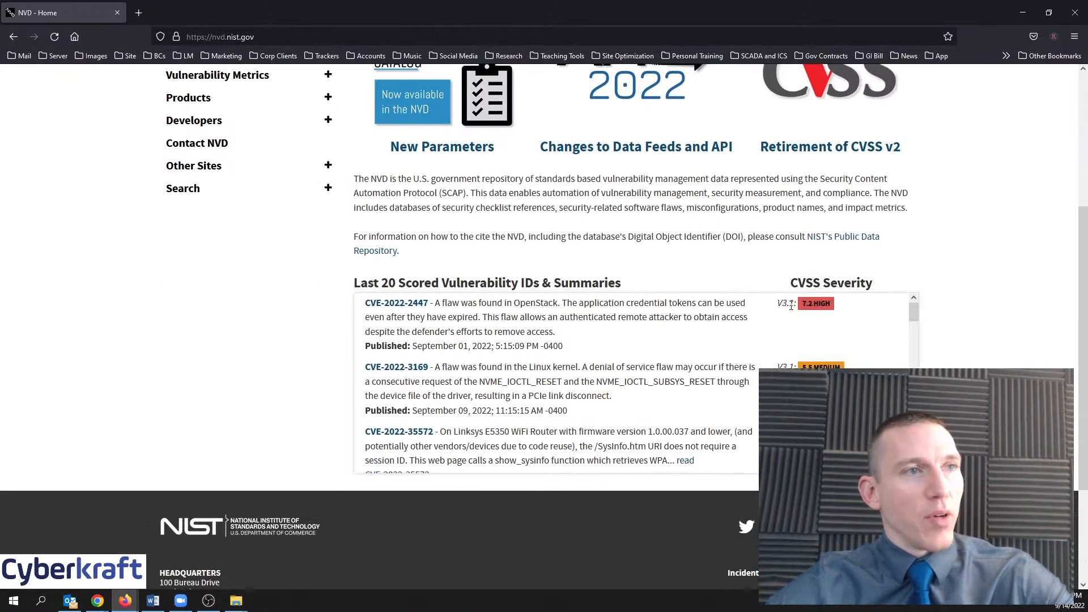
scroll(1025, 347, up, 1)
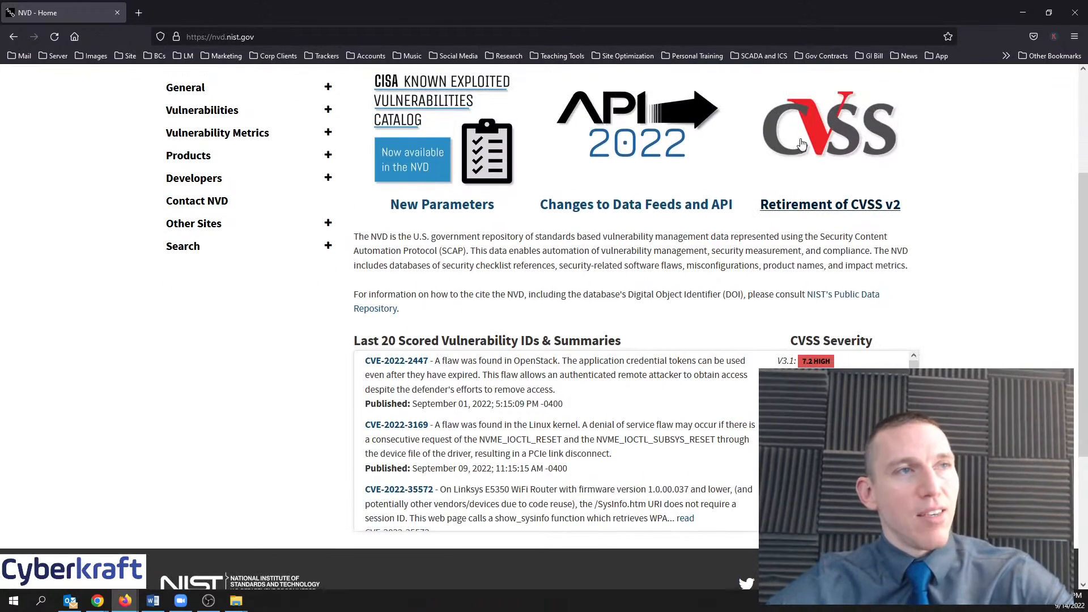
Review CVE-2022-2447's CVSS v3.1 calculator (base 7.2, impact 5.9, exploitability 1.2) in a new tab
middle_click(816, 362)
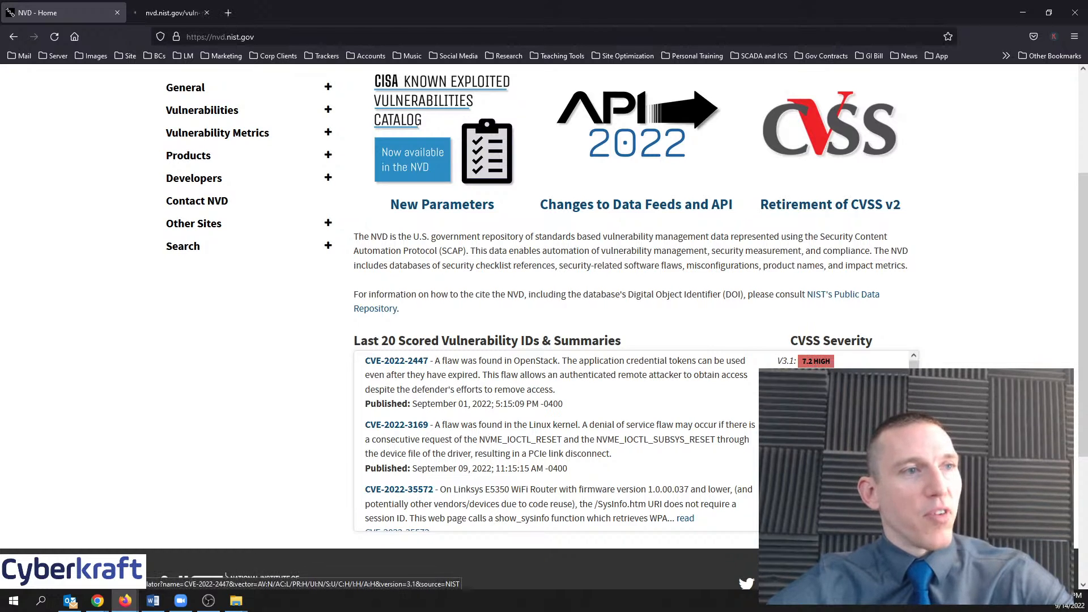
click(173, 13)
scroll(608, 312, down, 2)
scroll(608, 313, down, 1)
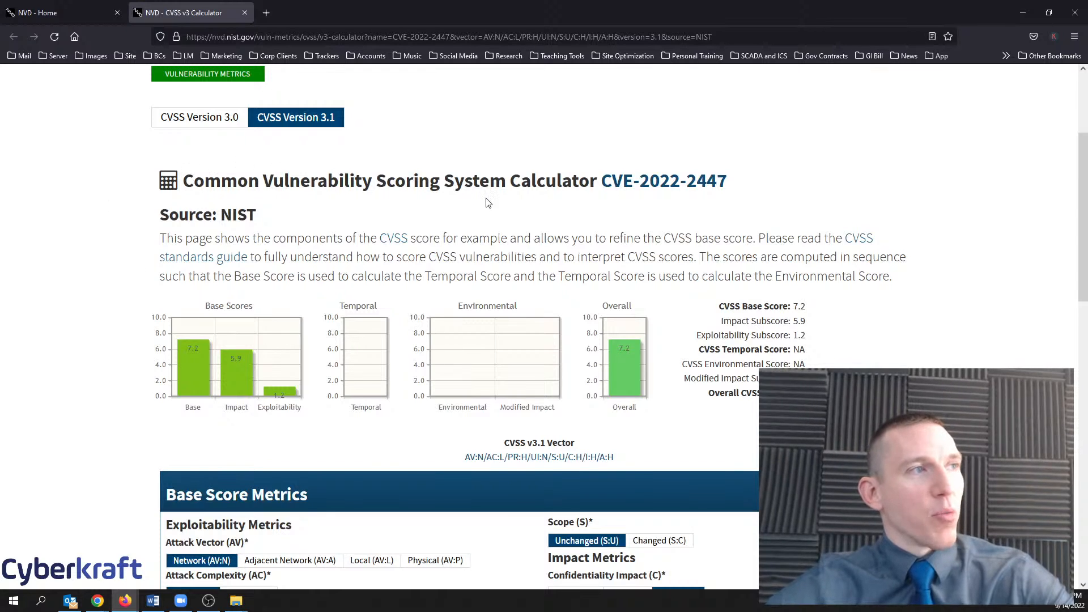
scroll(152, 251, down, 2)
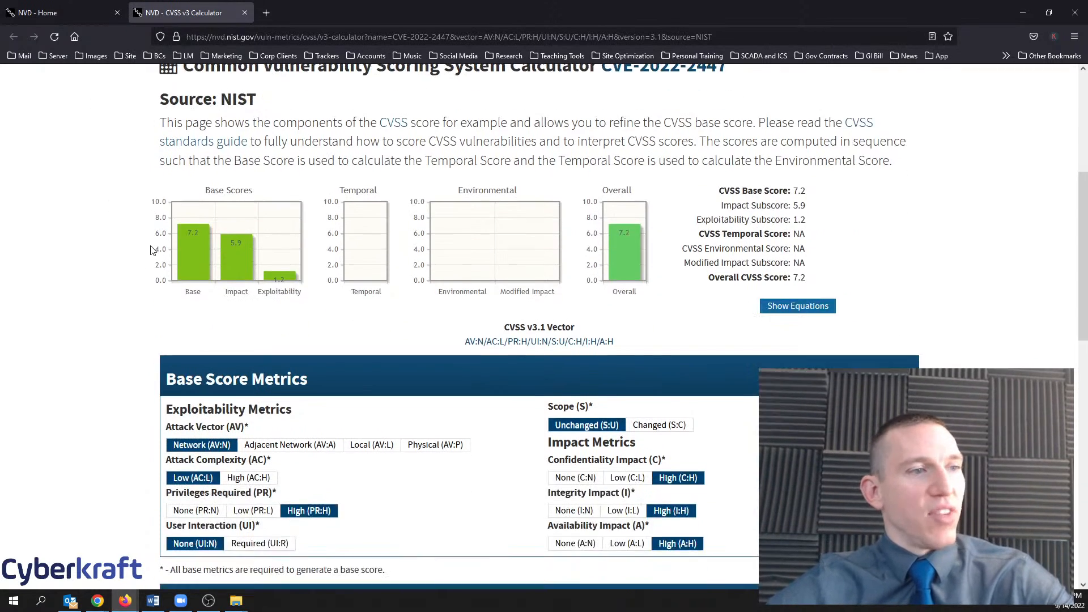
scroll(156, 274, down, 1)
scroll(155, 305, up, 2)
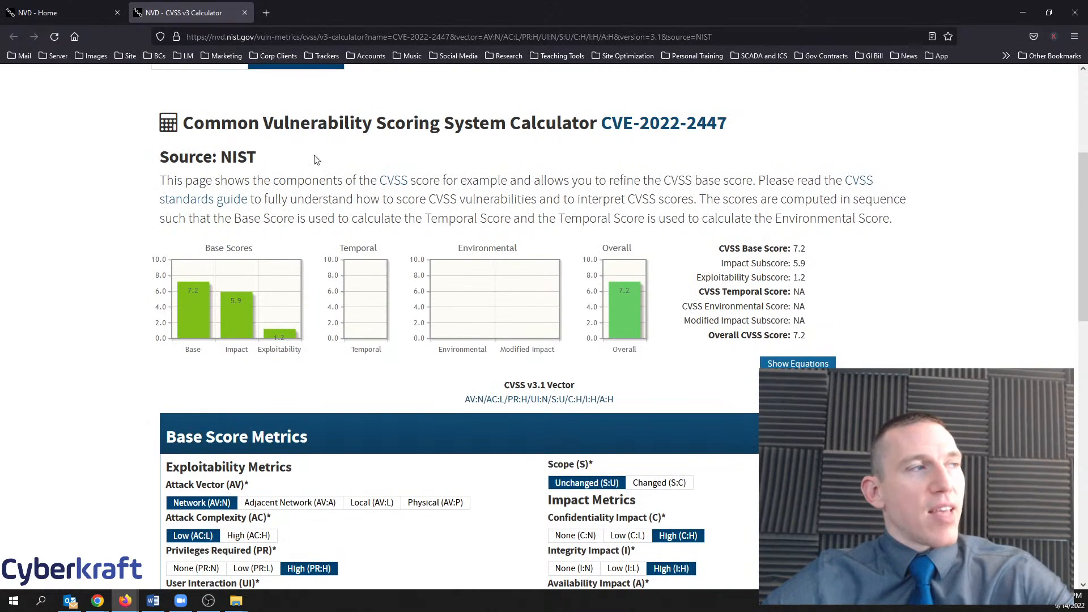
click(55, 13)
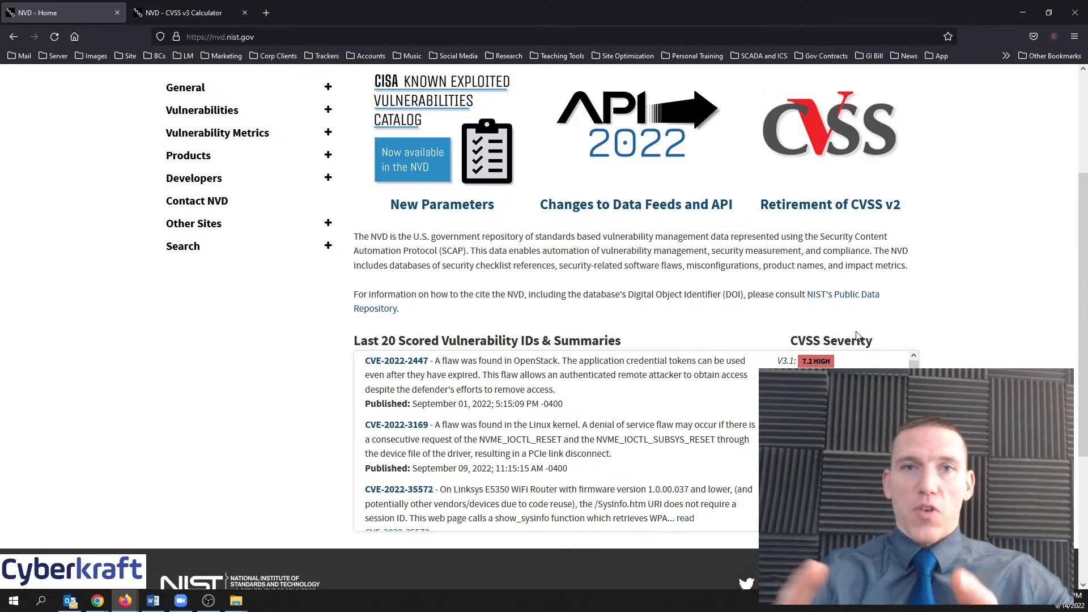
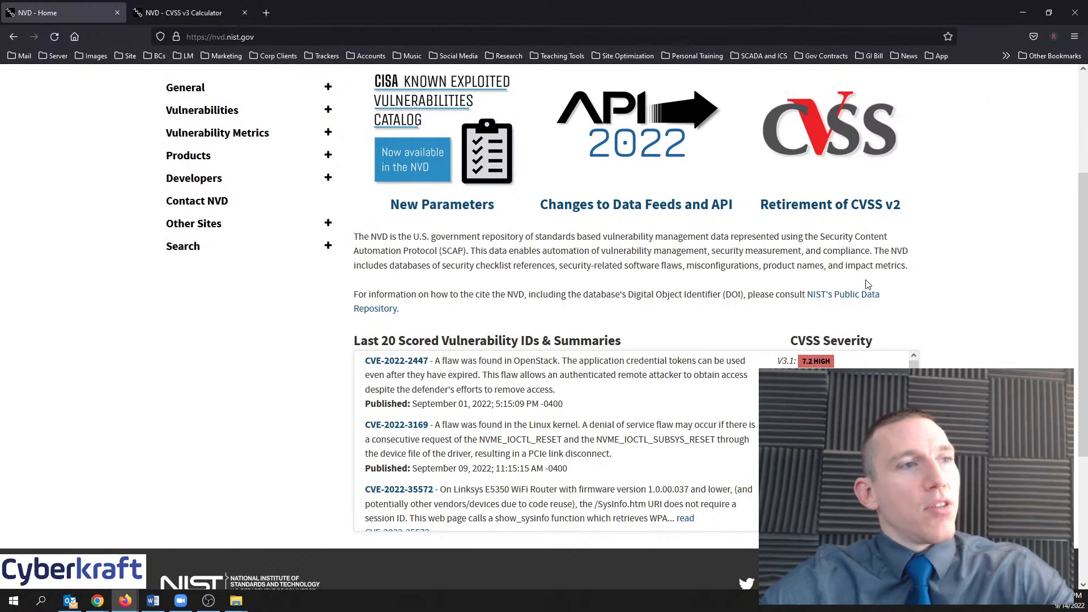
Back in Greenbone, scroll through the 24544 NVTs above severity 6.9, such as SQL injection and buffer overflows
click(1024, 14)
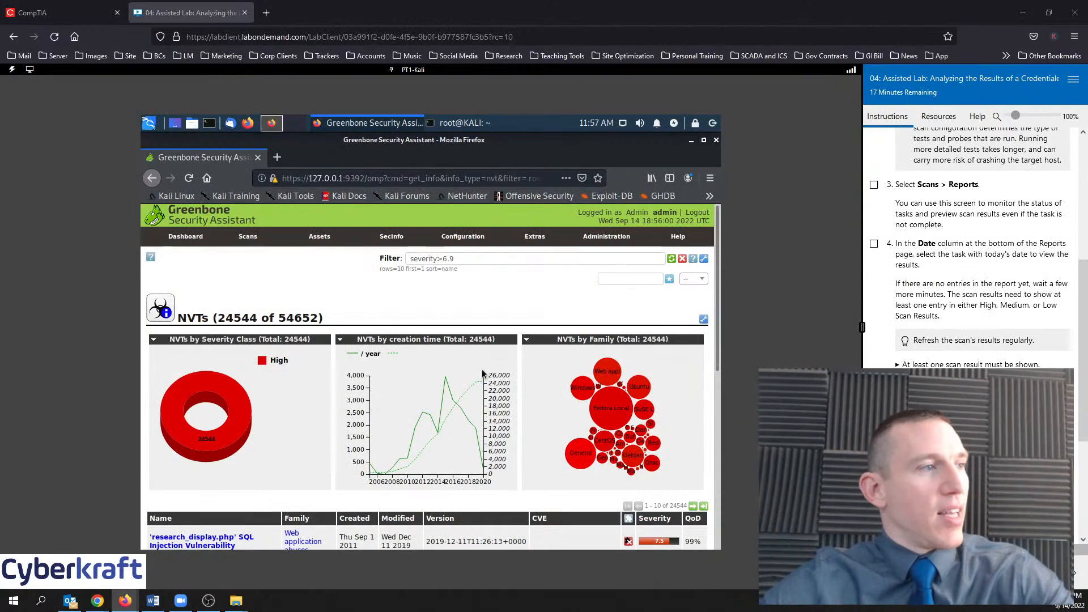
scroll(569, 437, down, 3)
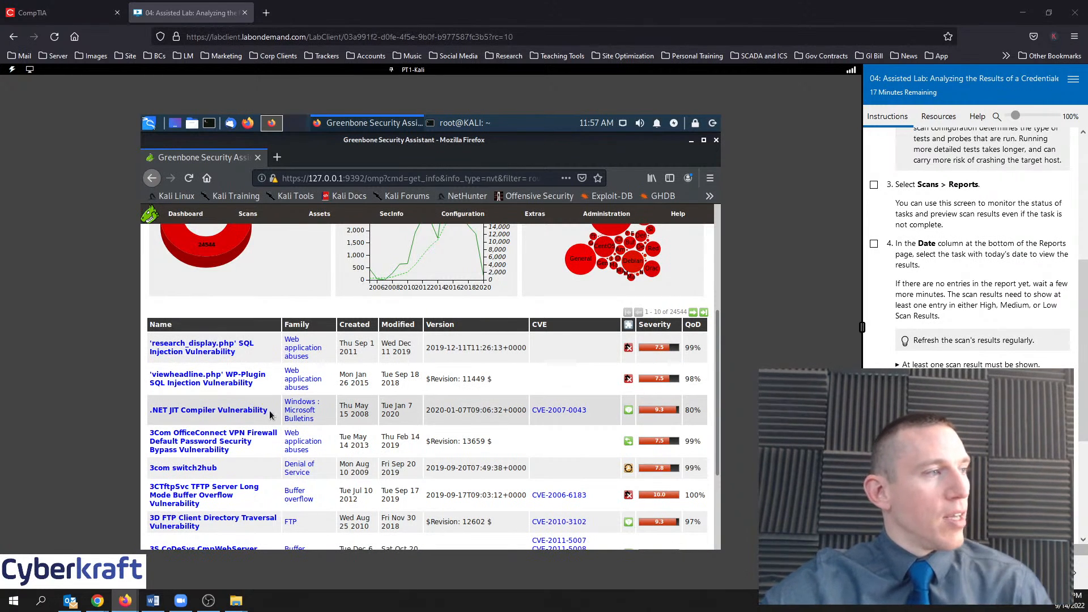
scroll(483, 303, down, 5)
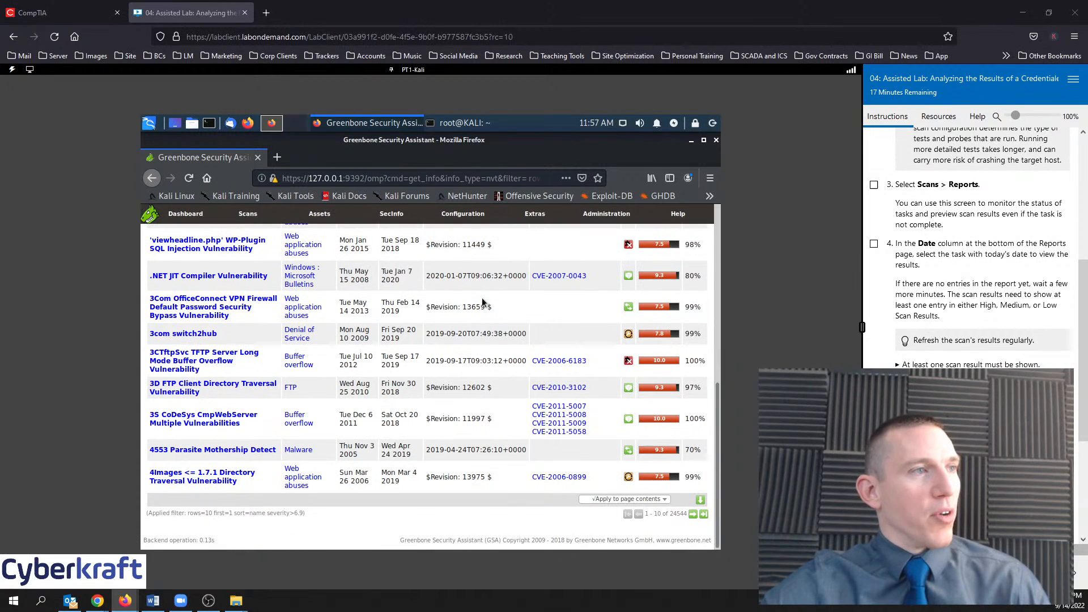
scroll(330, 346, up, 5)
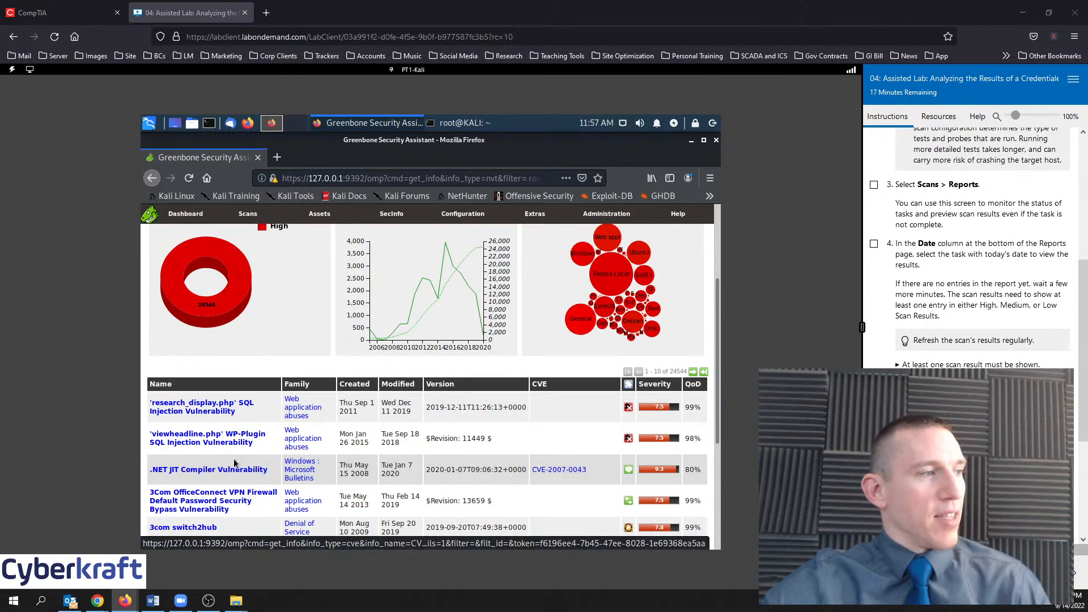
scroll(287, 465, down, 5)
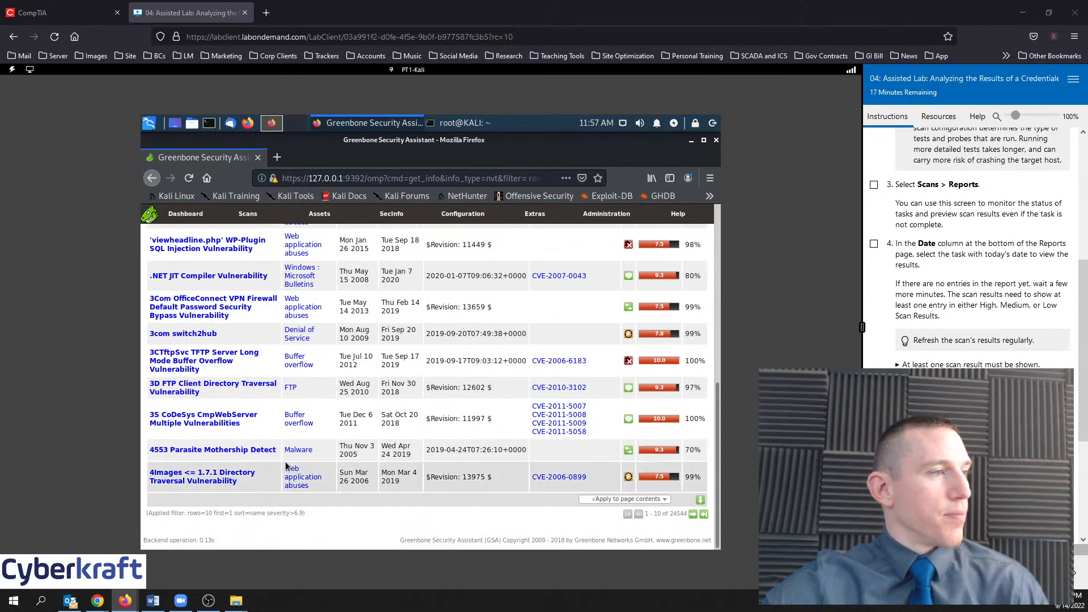
Open the 3D FTP Client Directory Traversal NVT (CVSS 9.3, CVE-2010-3102) in a new tab and read it
right_click(218, 388)
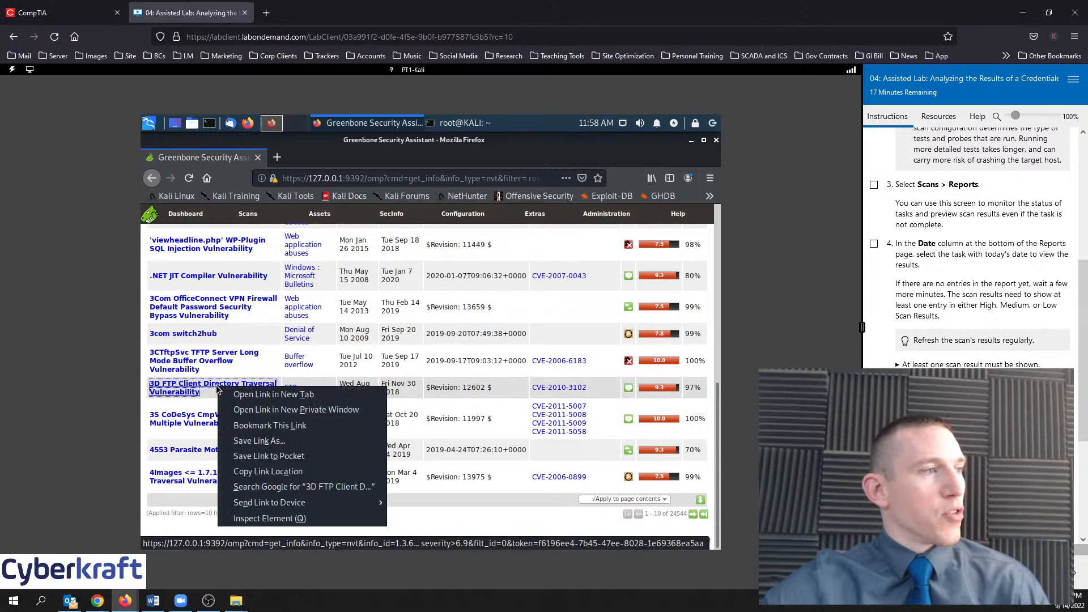
click(249, 393)
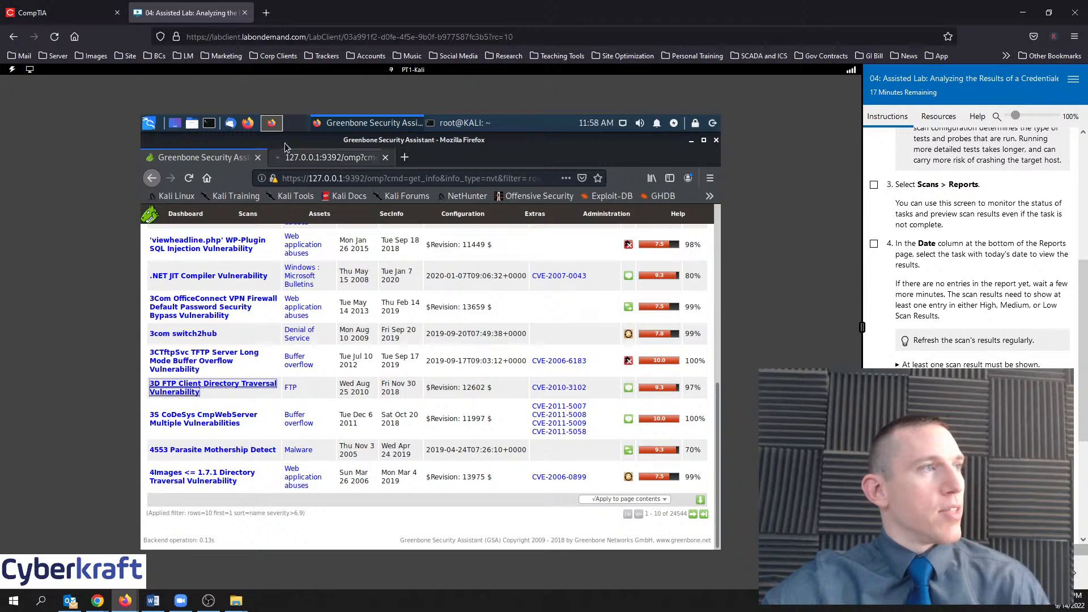
click(315, 156)
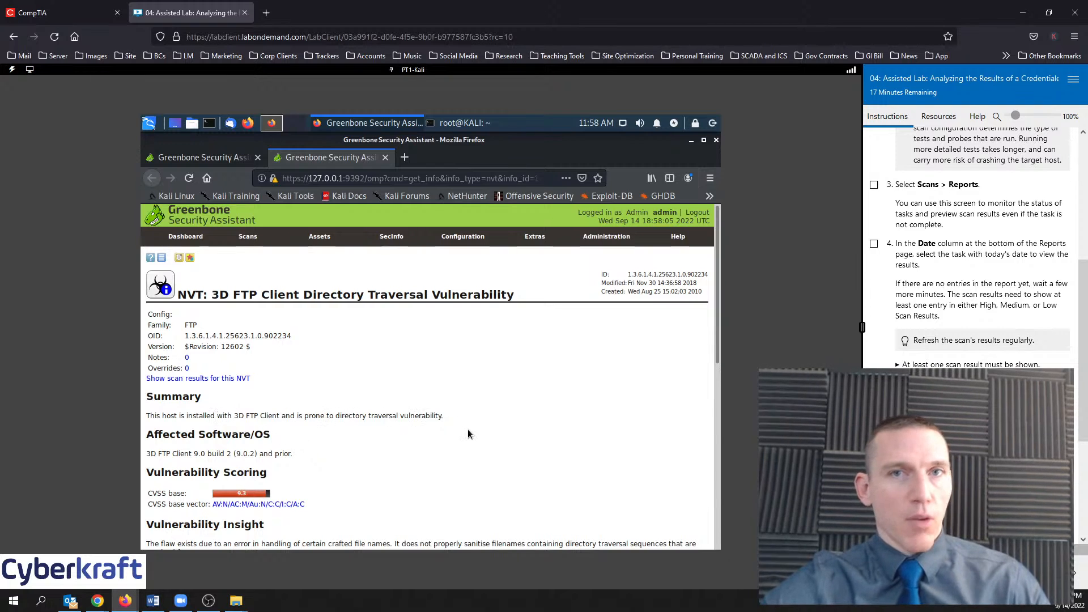
scroll(468, 434, down, 10)
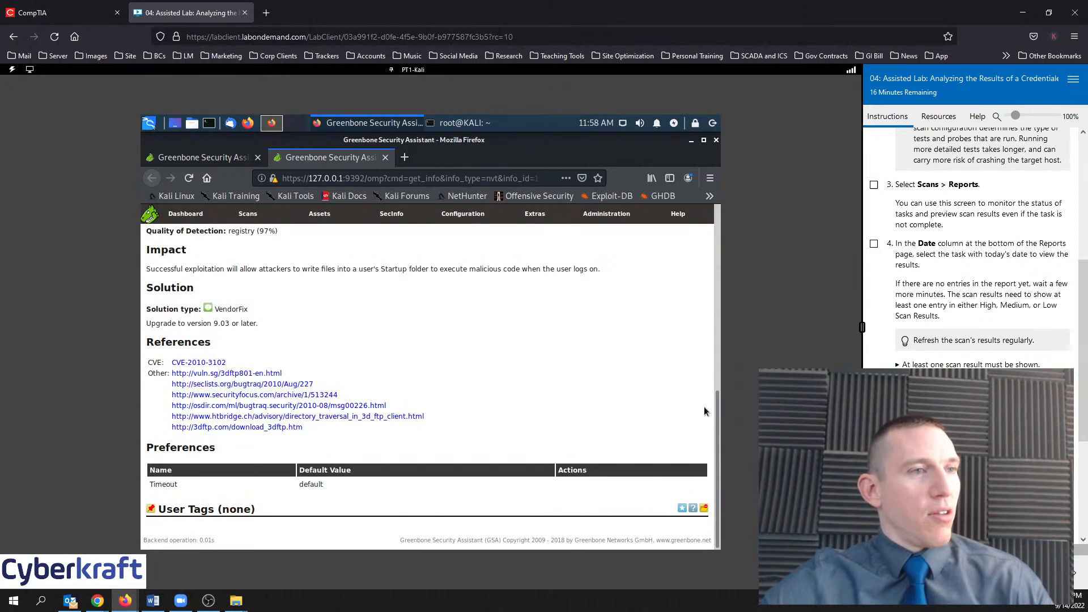
drag(716, 403, 698, 295)
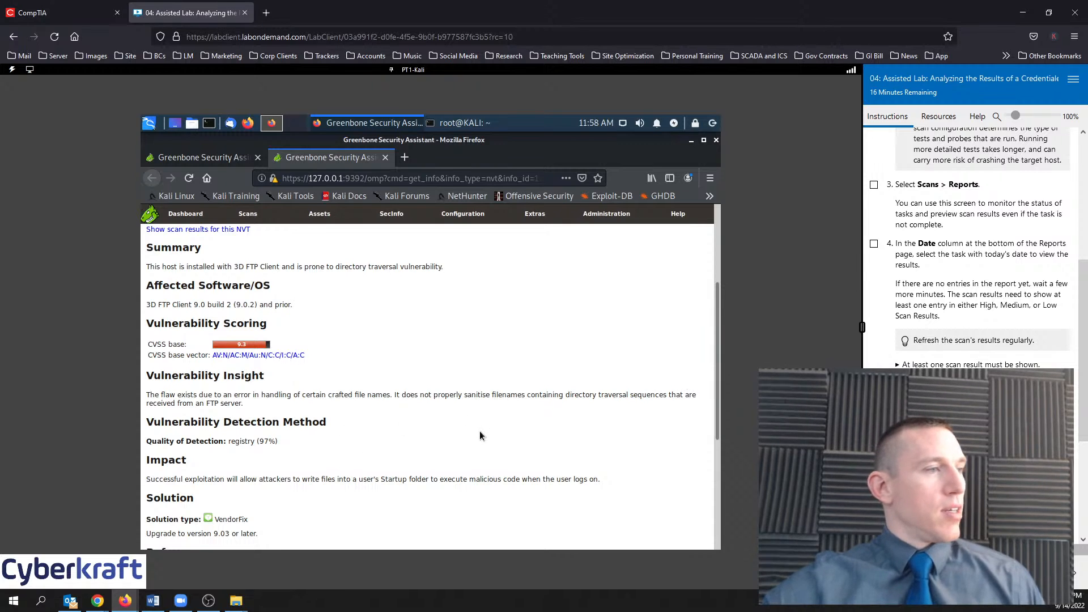
scroll(480, 432, down, 1)
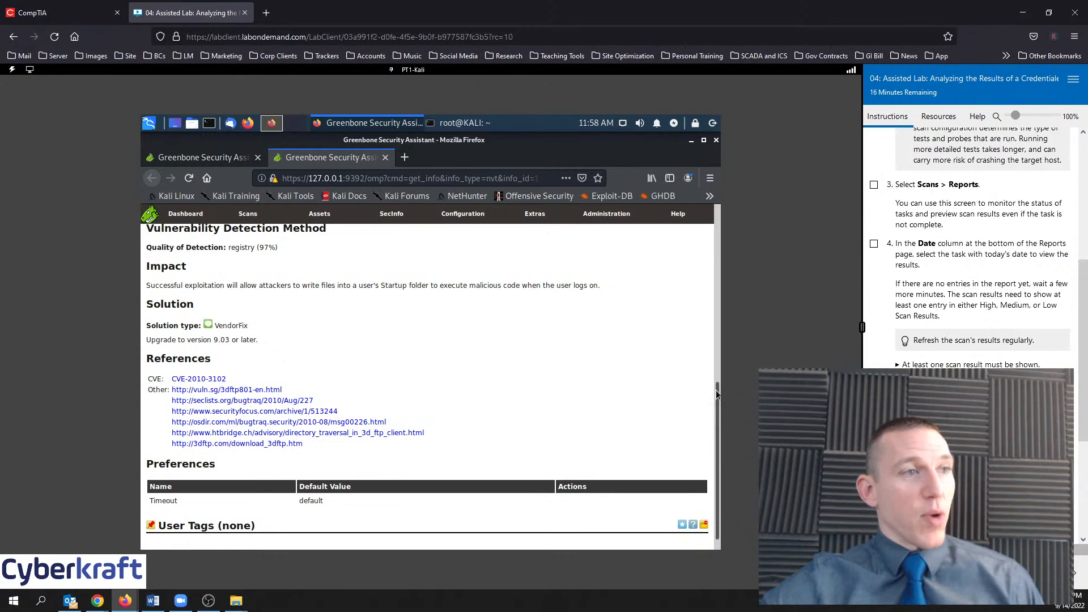
drag(717, 393, 705, 270)
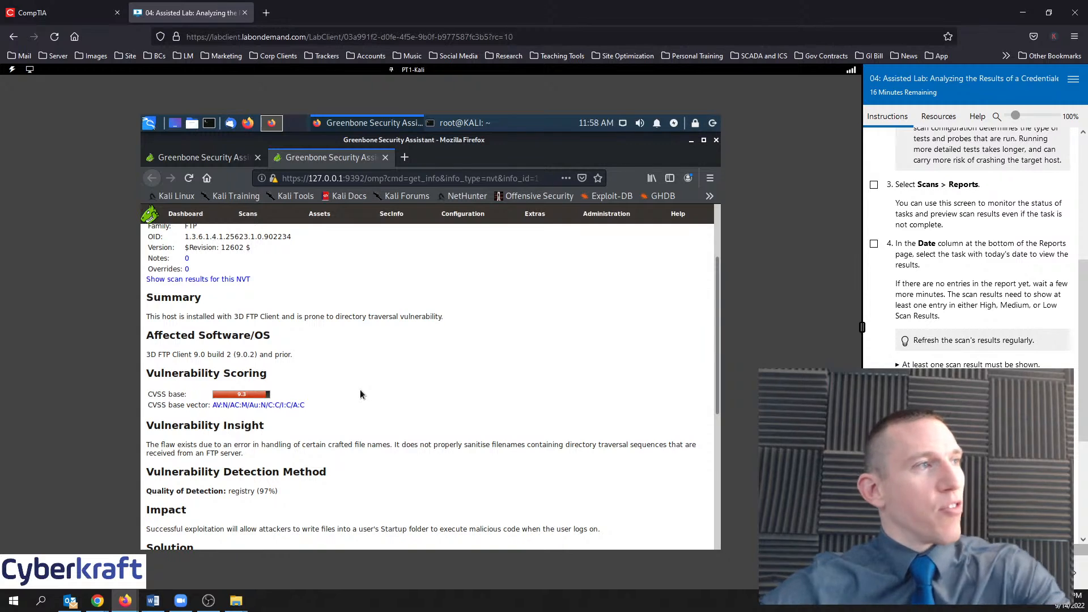
Close the NVT details tab and tick lab step 3 as done
click(386, 158)
scroll(953, 363, up, 3)
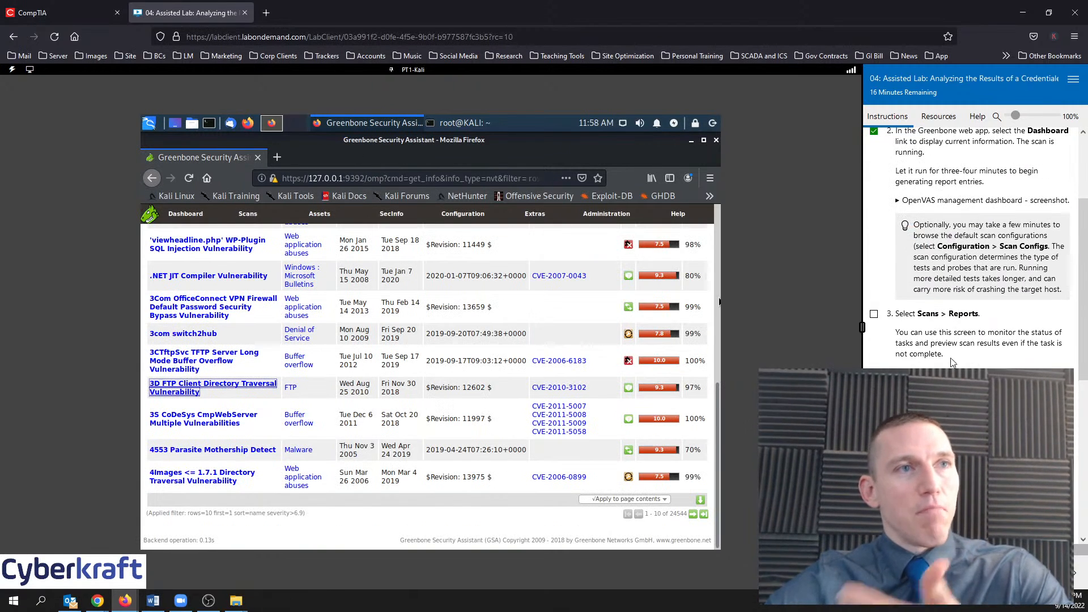
click(876, 317)
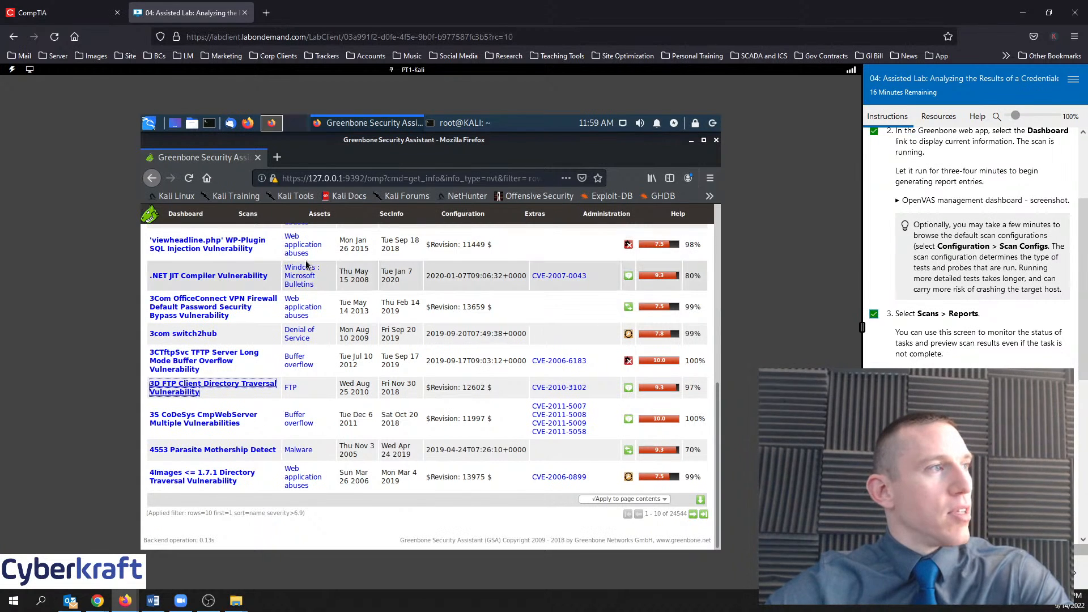
Go to the Scans Dashboard and review the 165 results by severity
mouse_move(238, 213)
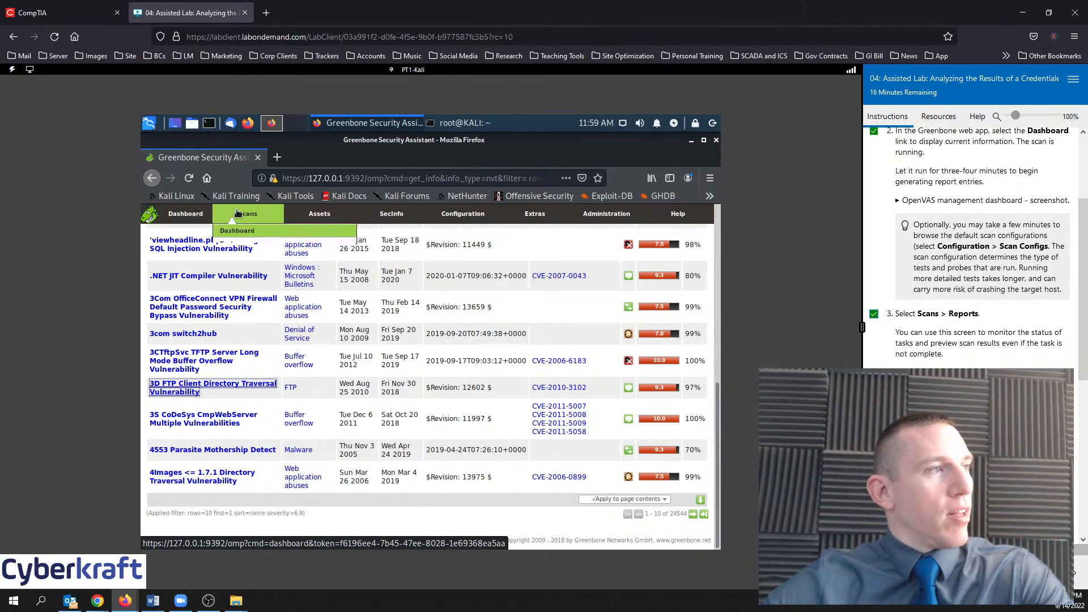
click(248, 237)
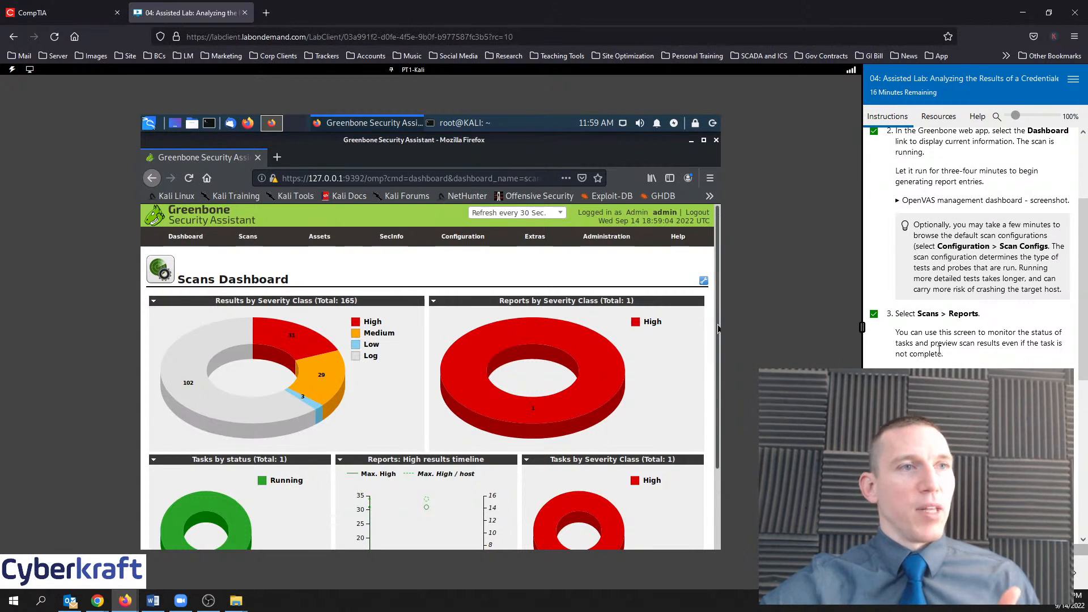
scroll(947, 341, down, 3)
scroll(948, 340, down, 2)
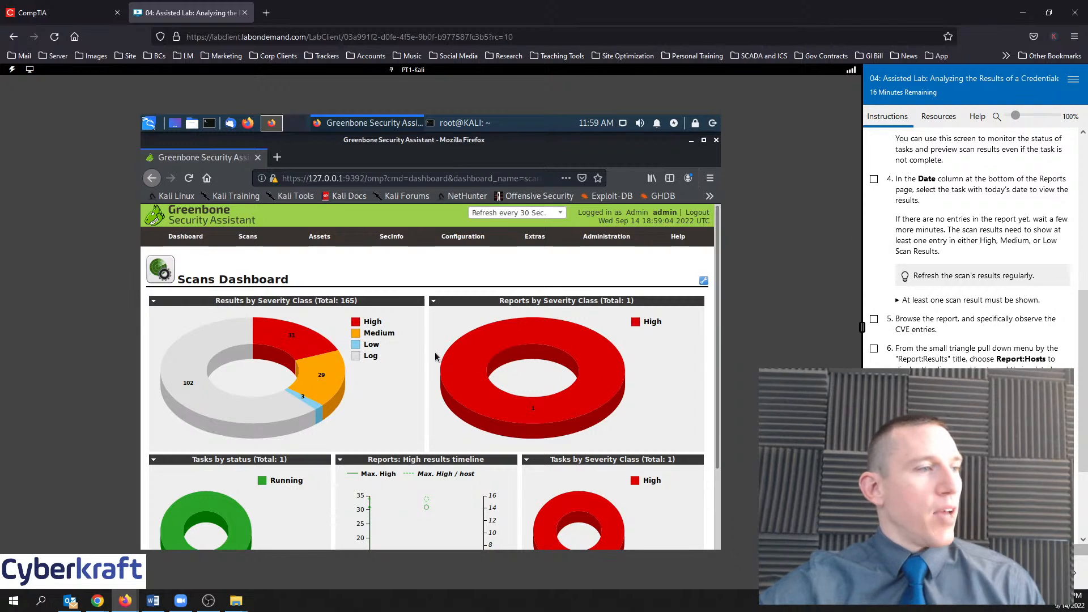
scroll(424, 357, down, 3)
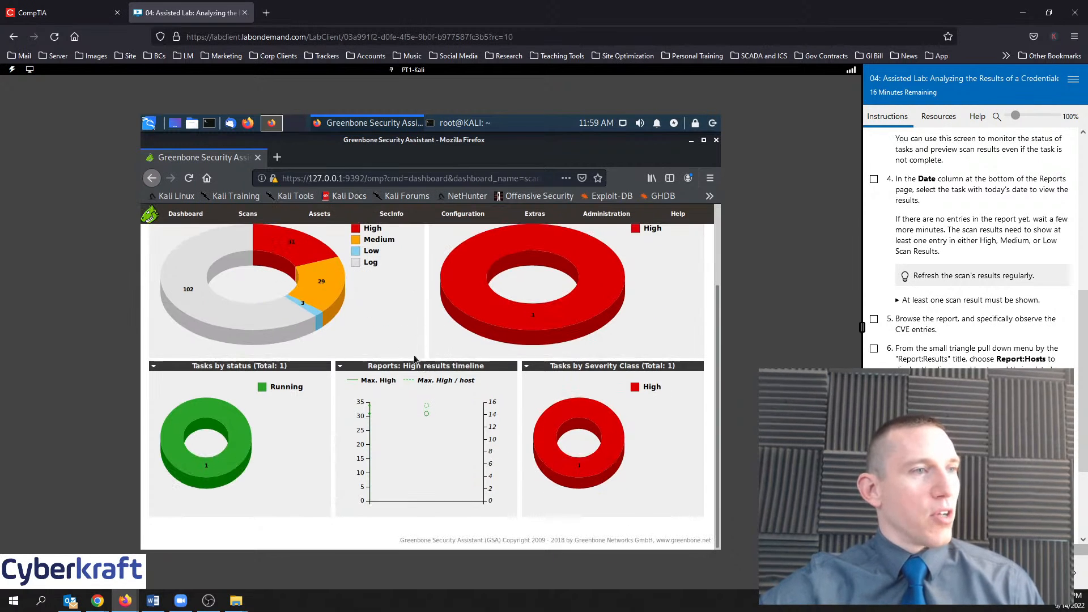
scroll(426, 403, up, 3)
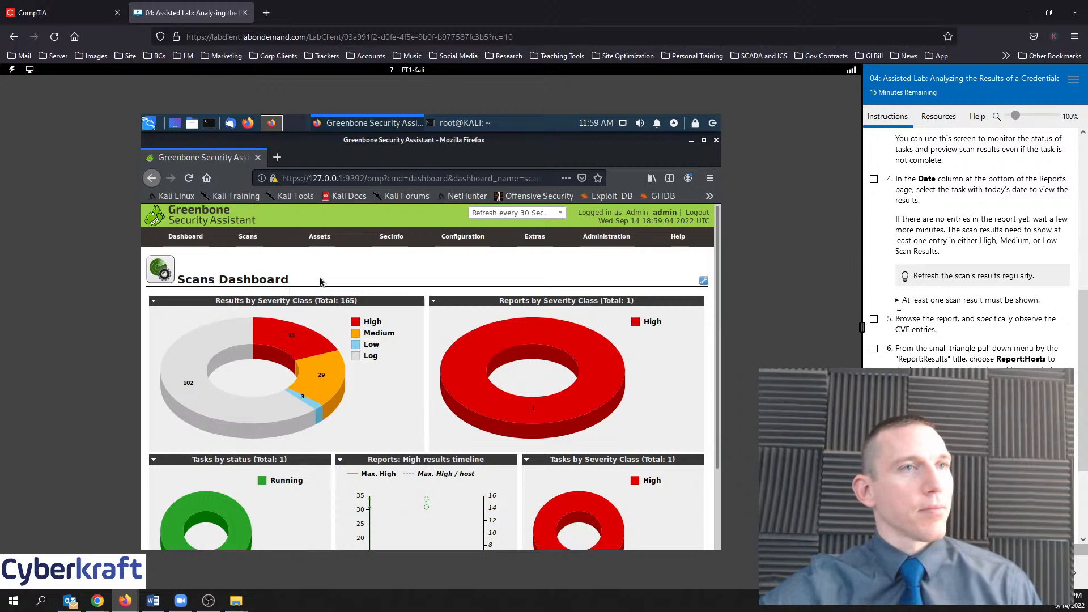
scroll(959, 340, up, 4)
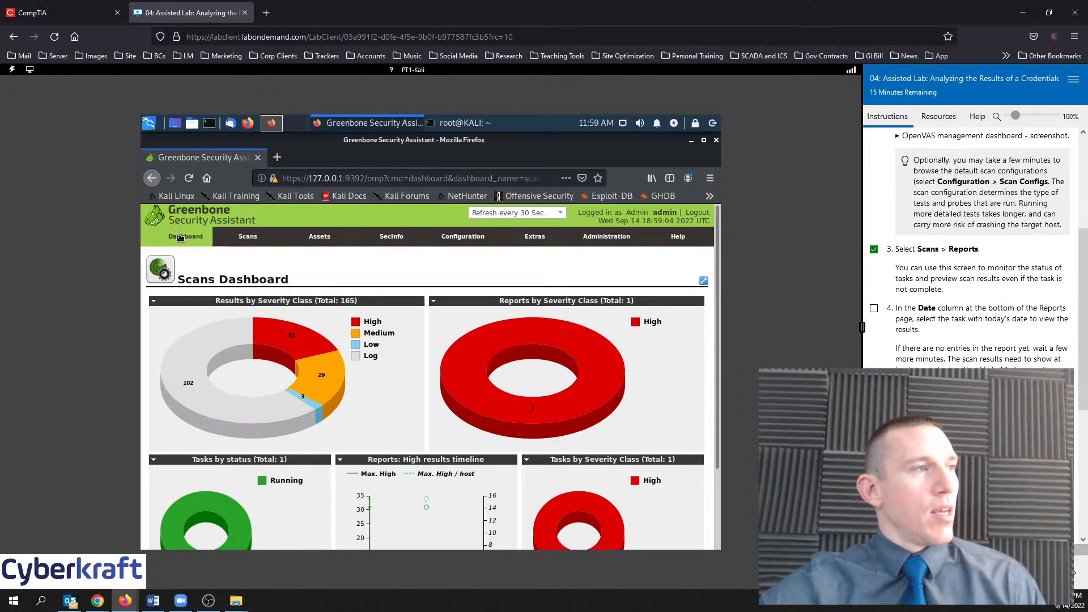
mouse_move(231, 232)
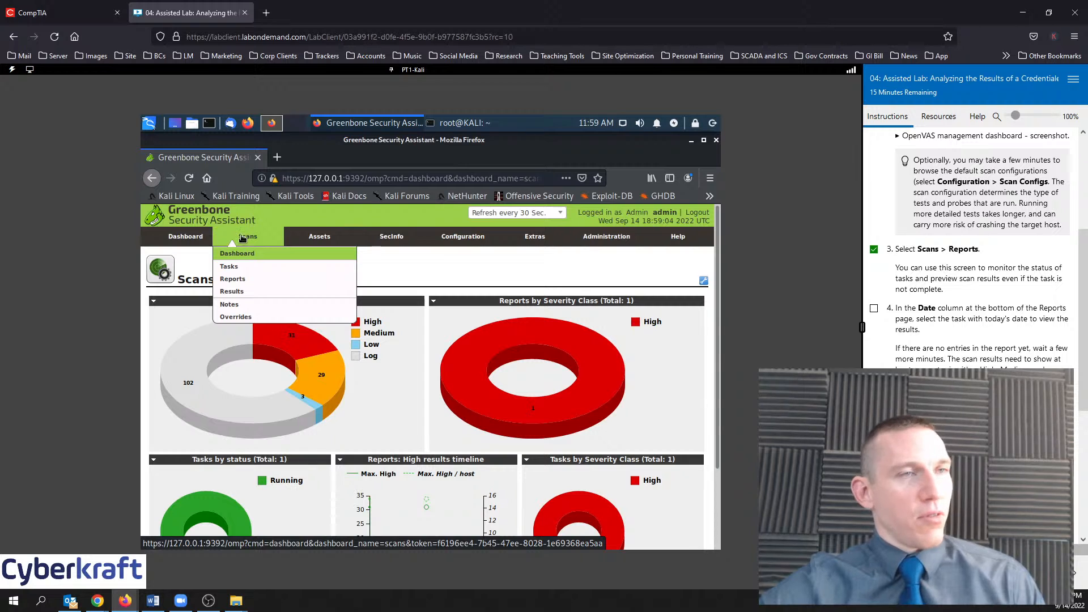
From Scans > Reports, open the Wed Sep 14 report, which fails with a manager-daemon authentication error
click(239, 279)
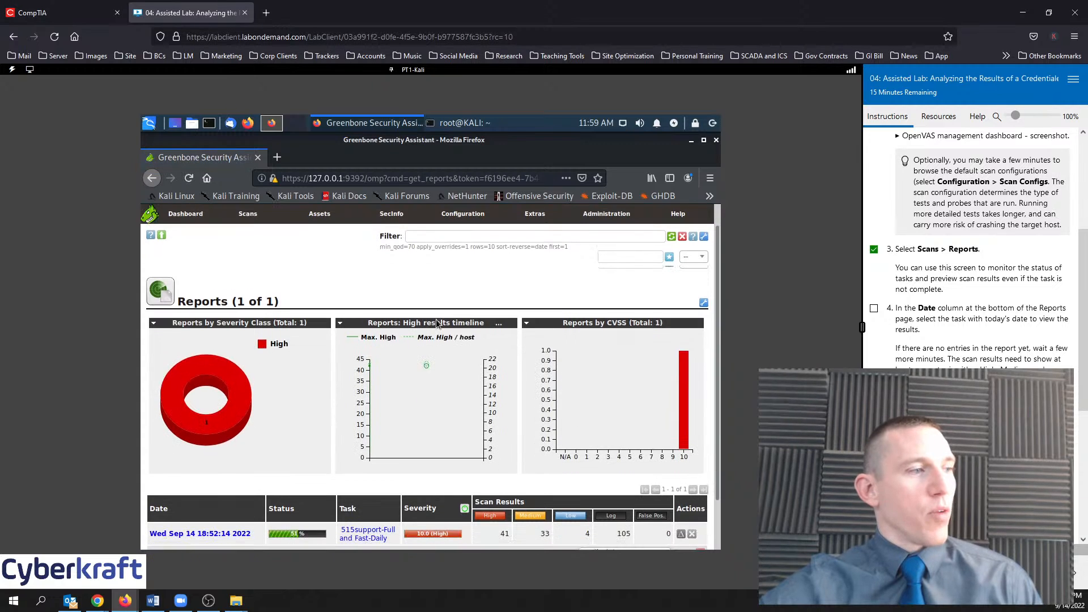
scroll(425, 363, down, 2)
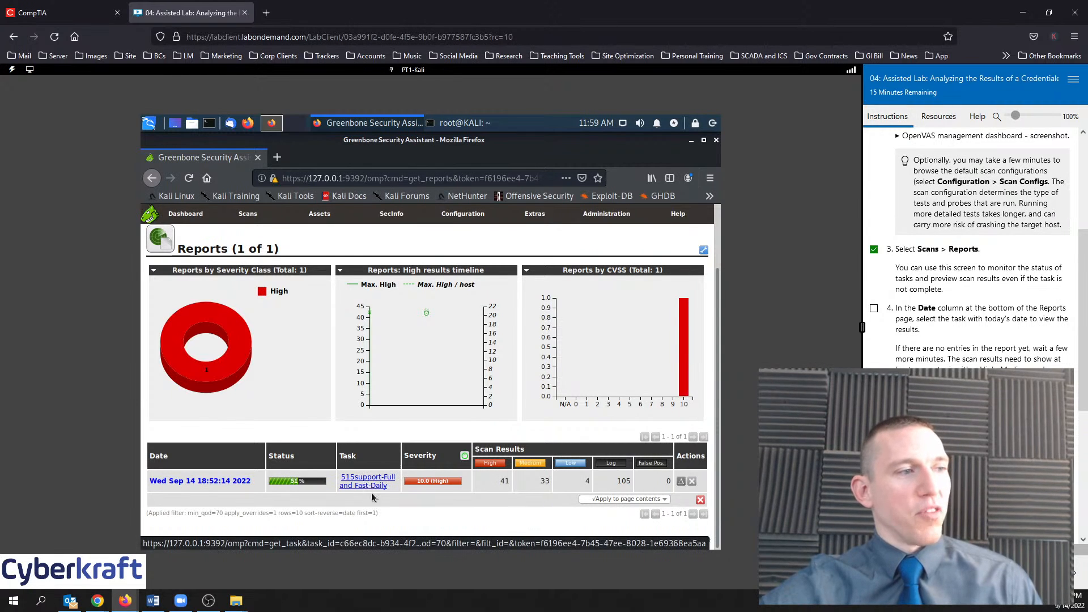
click(228, 482)
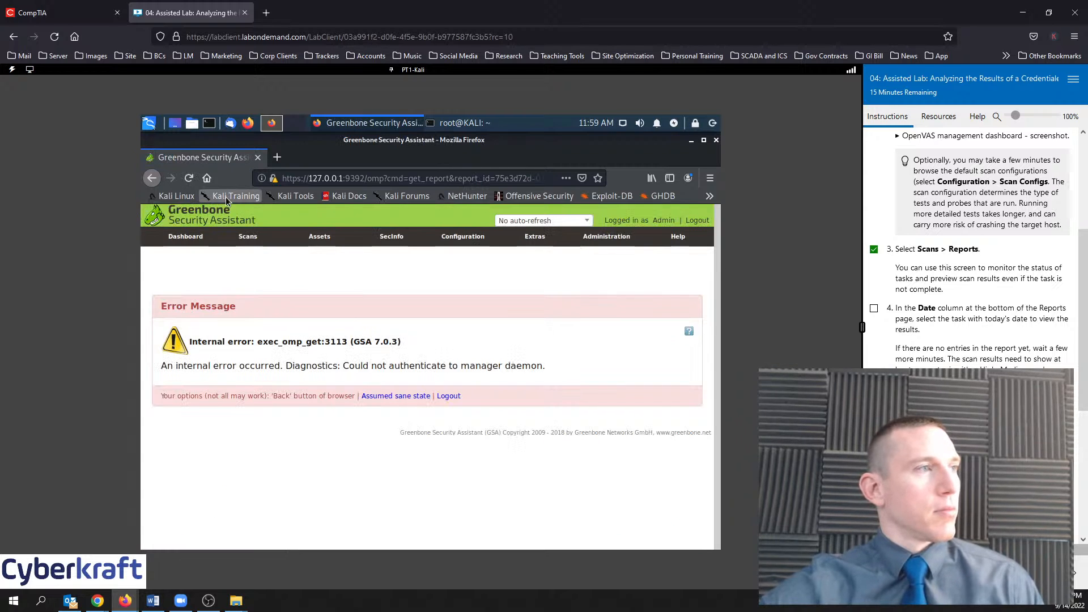
click(189, 179)
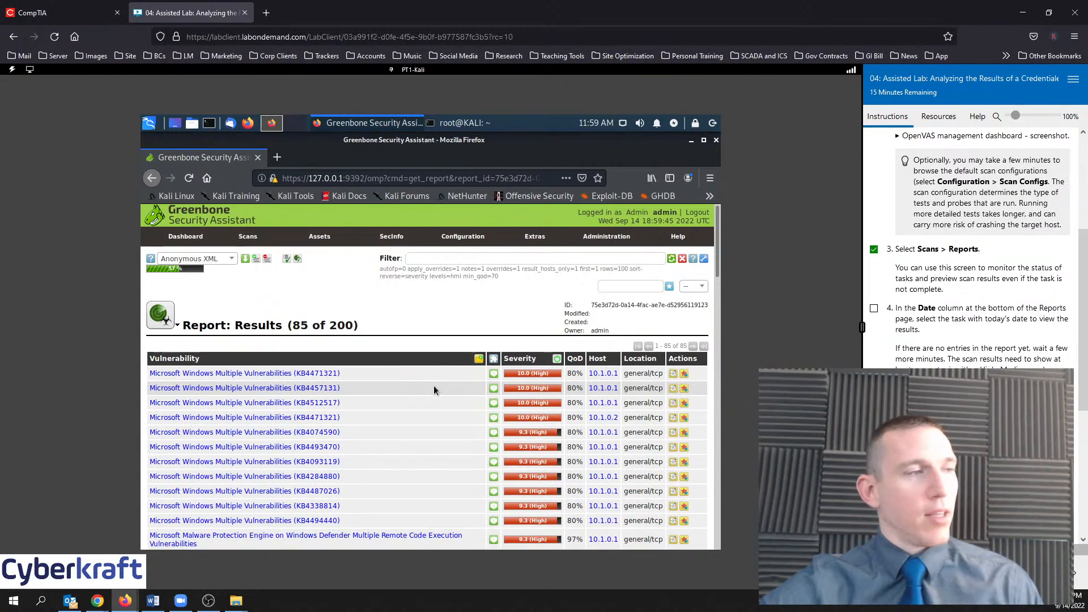
scroll(433, 390, down, 8)
scroll(435, 390, down, 10)
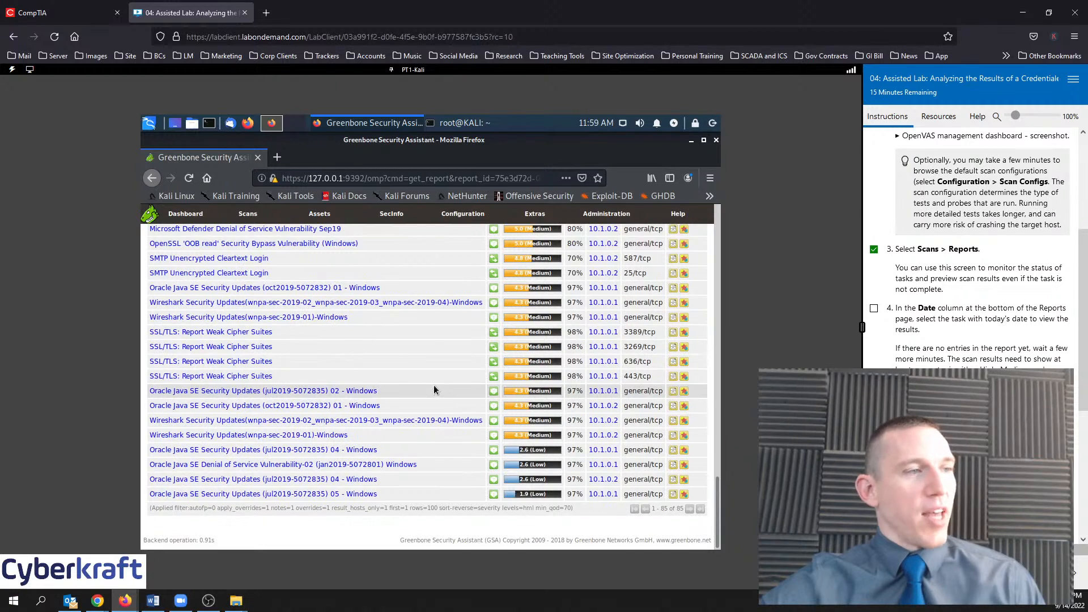
scroll(434, 390, up, 18)
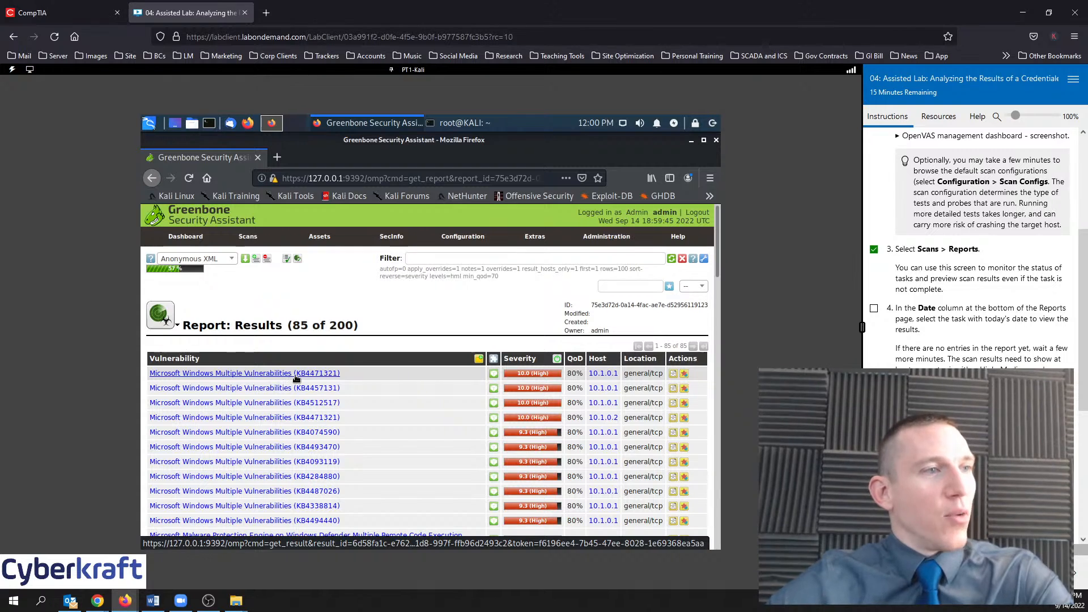
scroll(952, 312, down, 2)
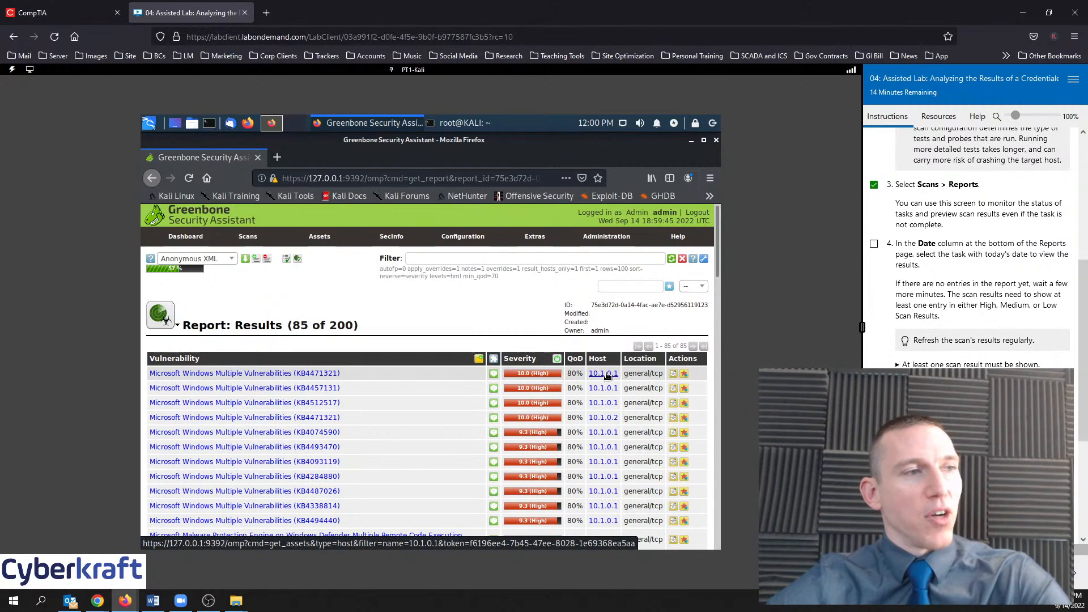
Glance at the lab's machine list, then tick the browse-the-report step in the instructions
click(938, 117)
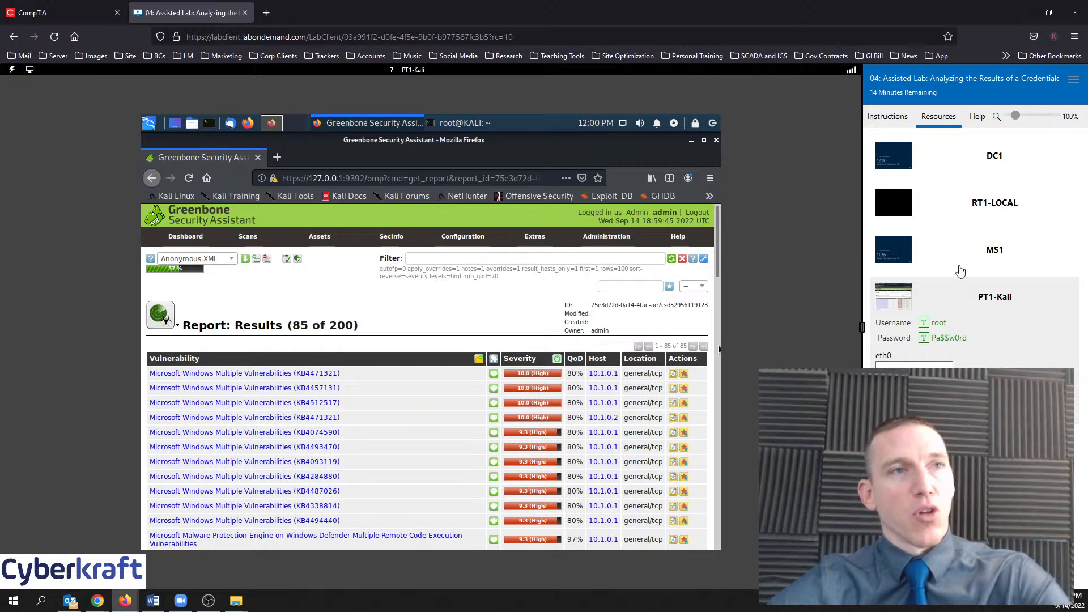
click(888, 117)
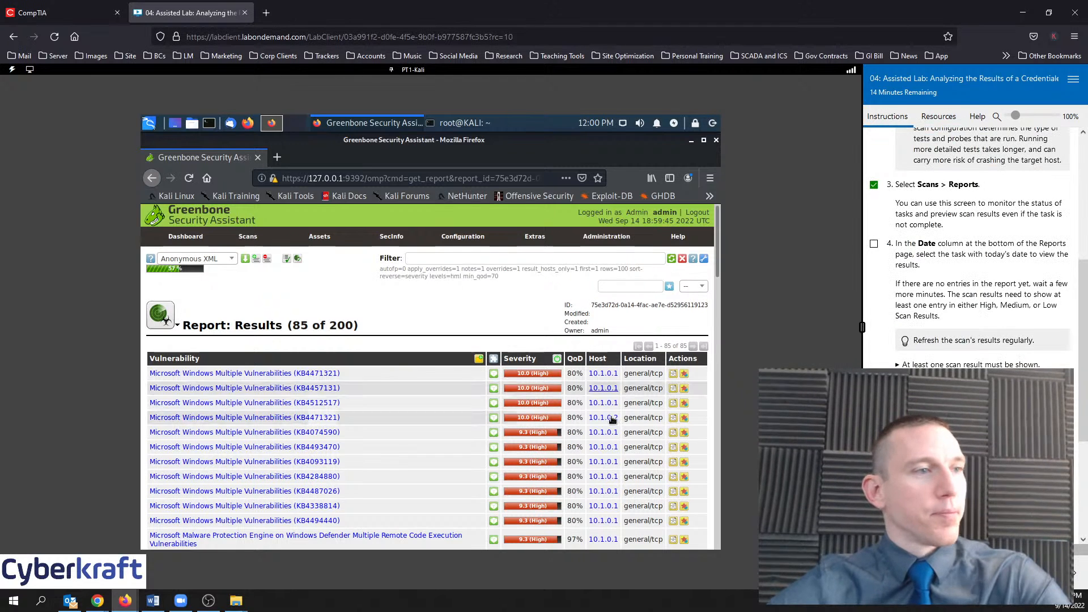
scroll(613, 423, down, 5)
scroll(613, 423, up, 5)
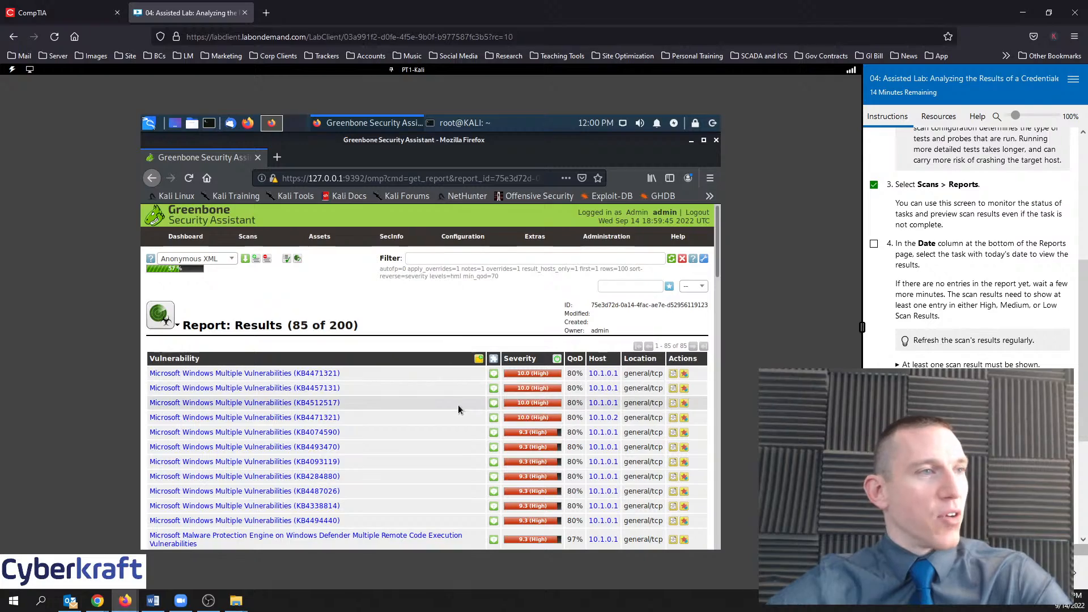
scroll(458, 405, down, 5)
scroll(458, 406, down, 4)
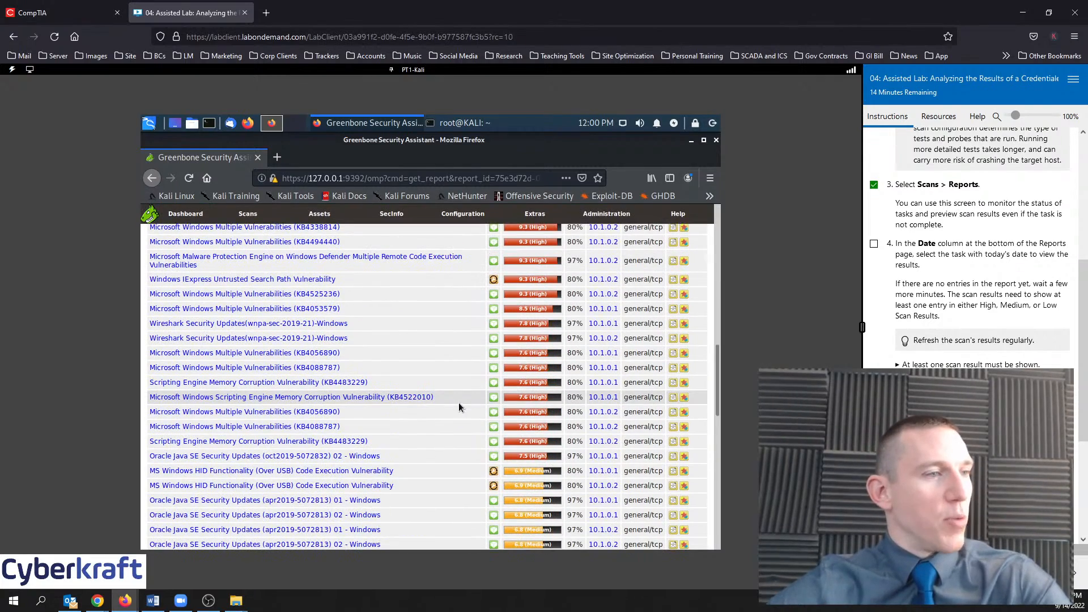
scroll(459, 408, down, 8)
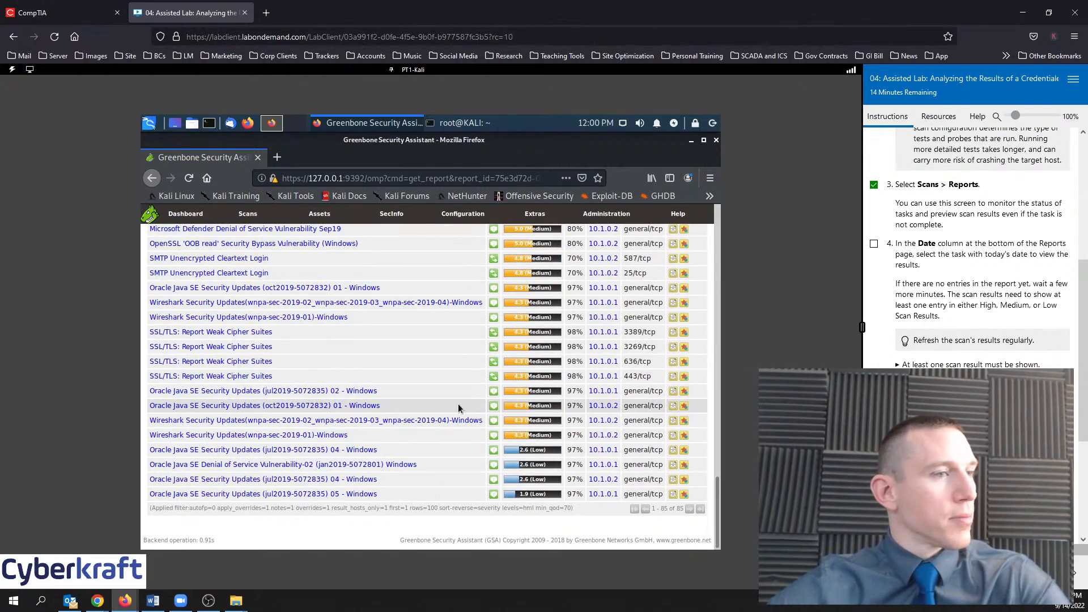
scroll(459, 407, up, 17)
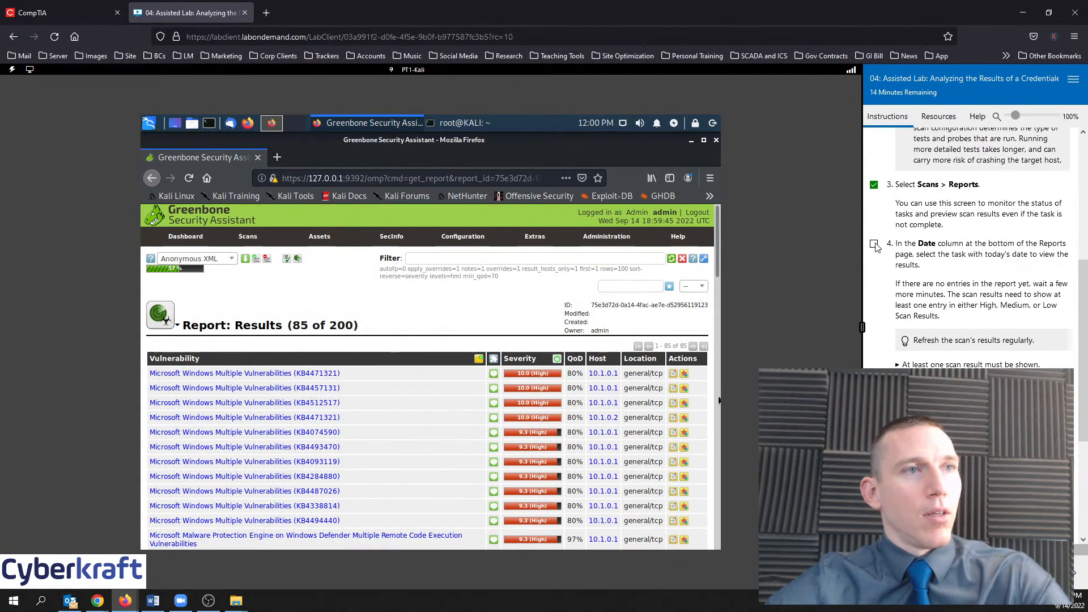
scroll(937, 362, down, 3)
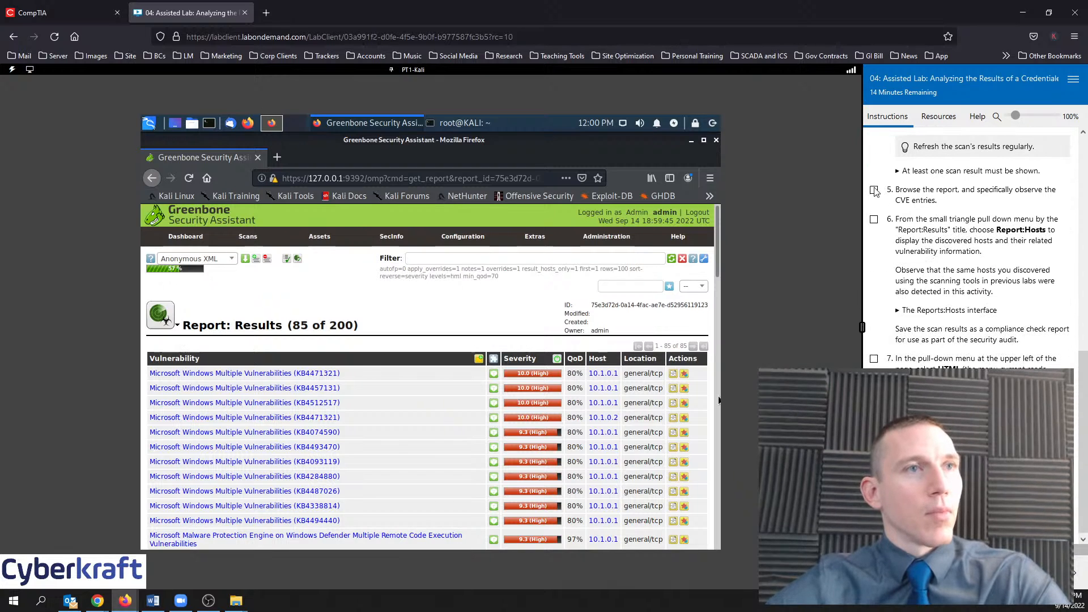
click(875, 191)
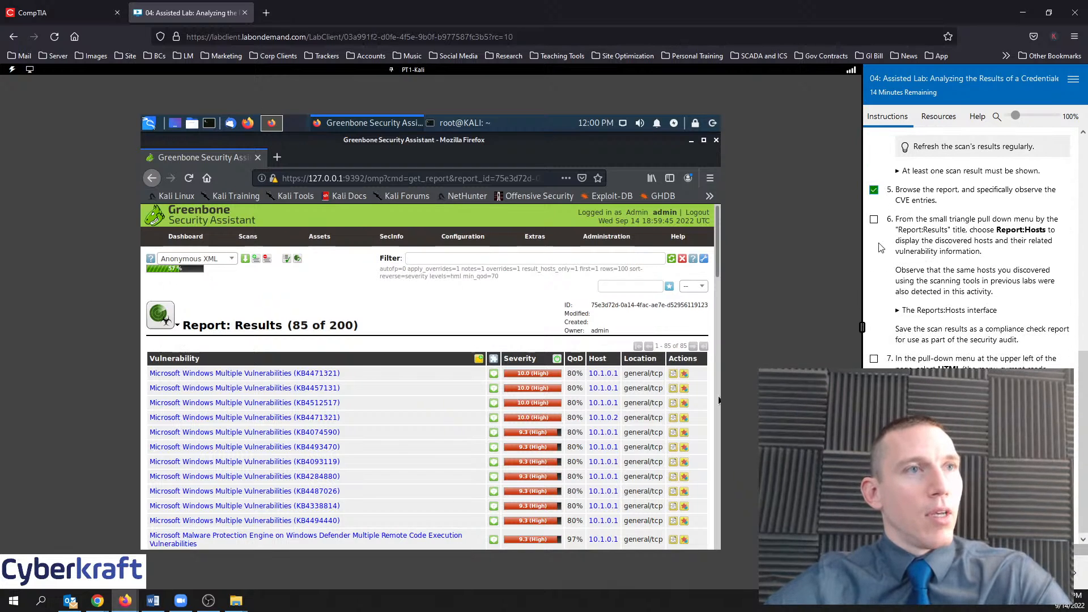
Open the KB4457131 vulnerability result in a new tab
right_click(281, 396)
click(311, 397)
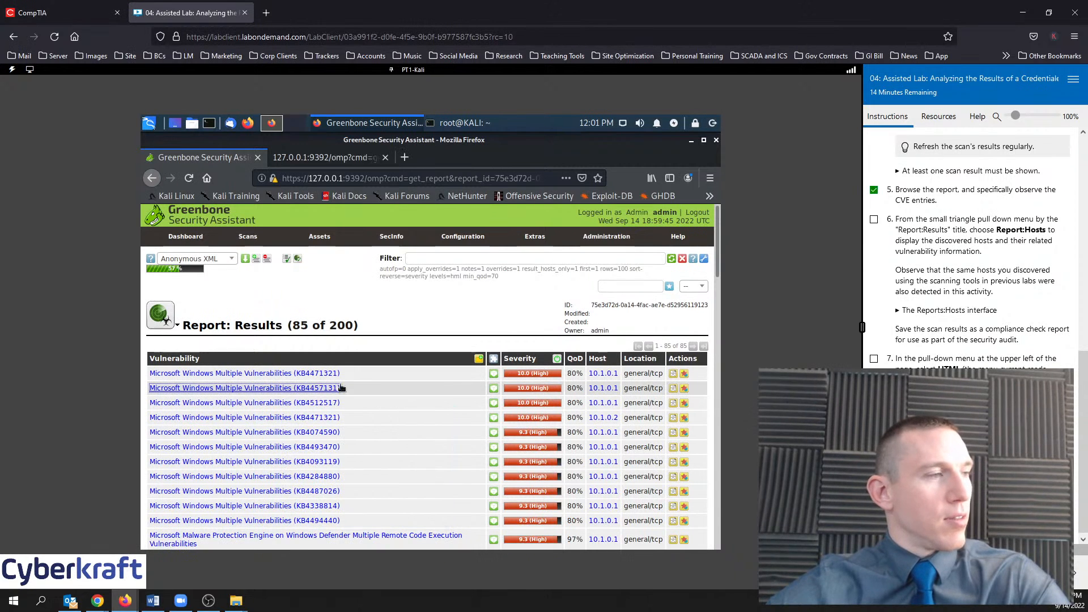
scroll(351, 397, down, 5)
scroll(362, 405, down, 10)
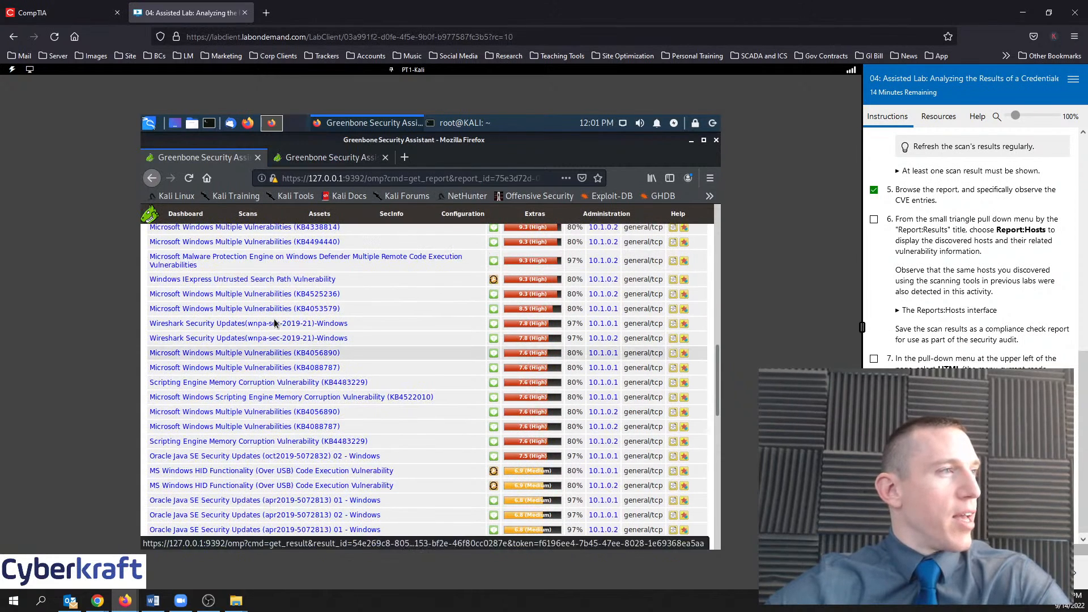
Open the Malware Protection Engine and KB4483229 results in new tabs, then view KB4457131 (10.0 High)
right_click(268, 259)
click(325, 266)
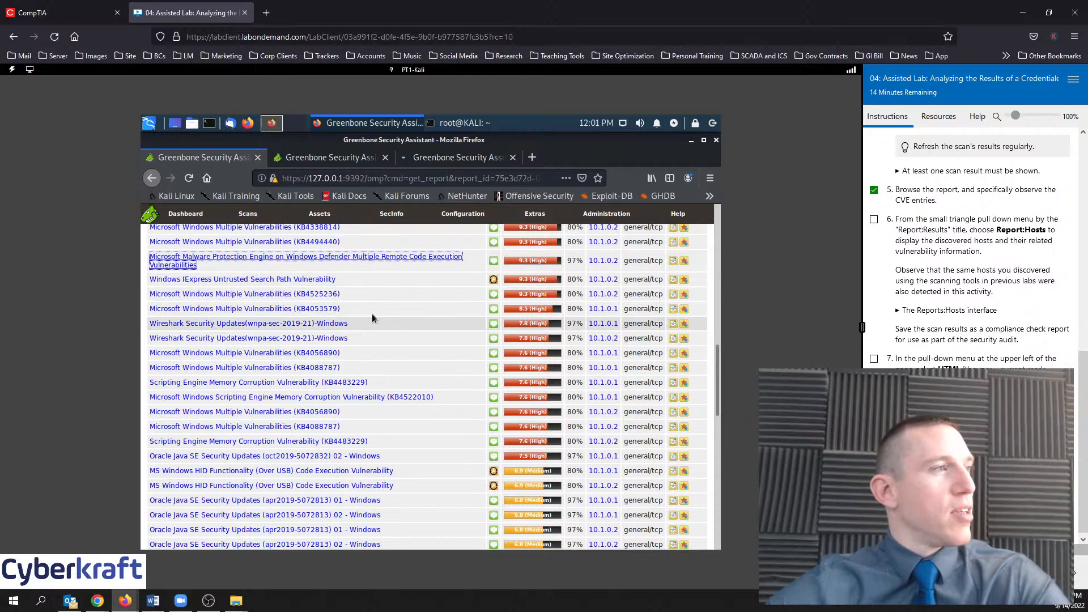
right_click(316, 387)
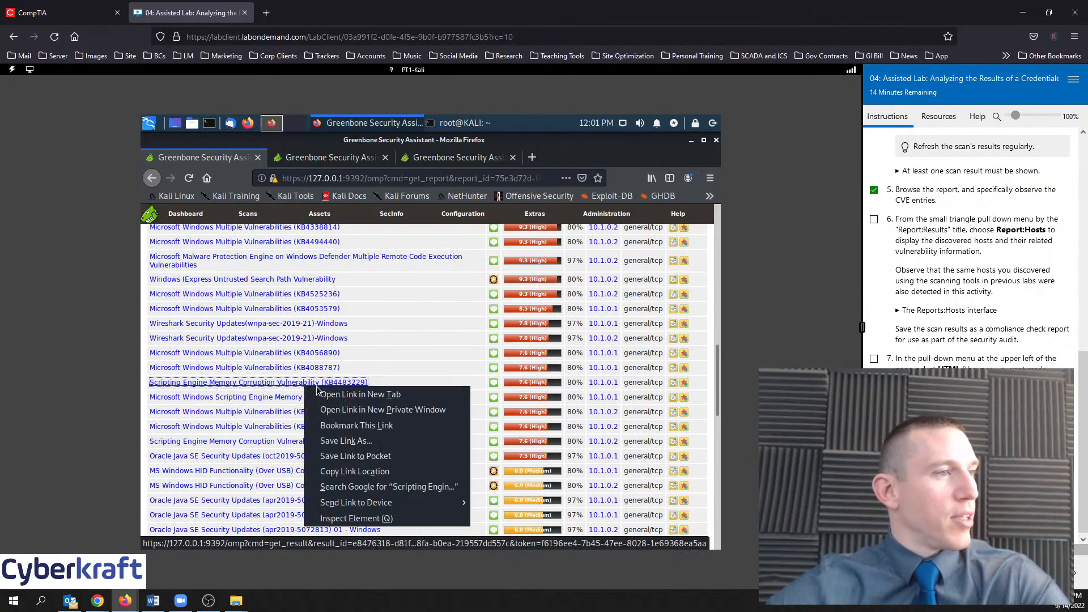
click(361, 395)
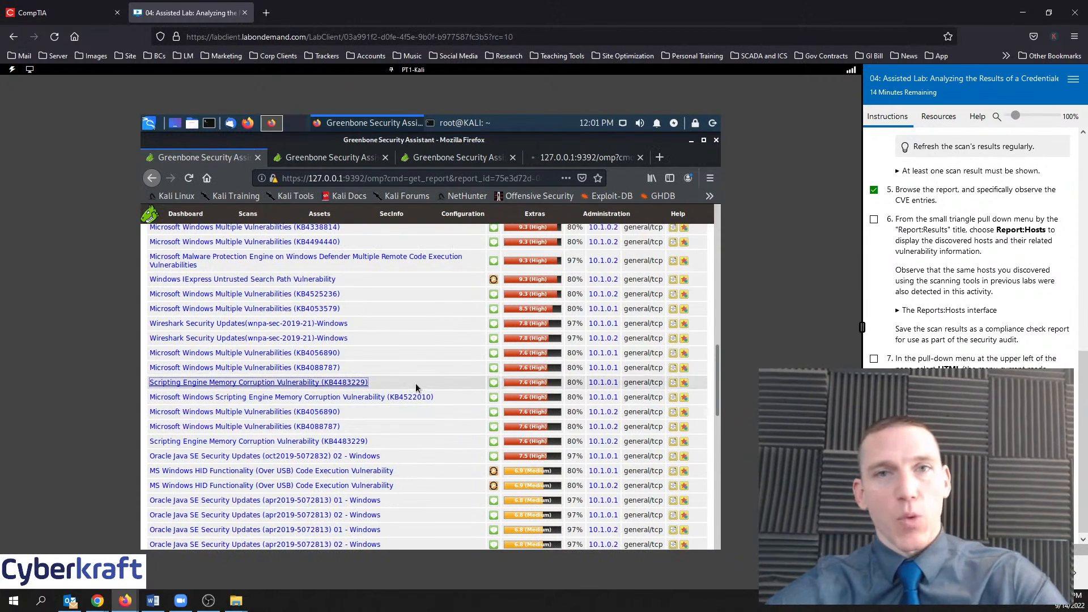
click(311, 161)
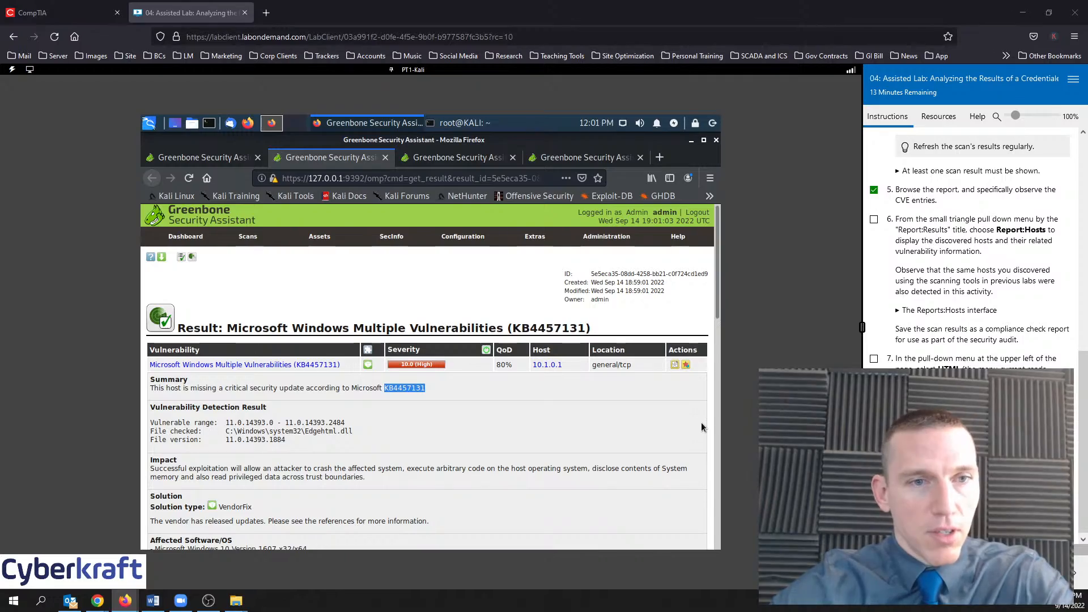
Open Microsoft's KB4457131 support article (OS Build 14393.2485) from Google in a new tab and review it
drag(1087, 284, 458, 1)
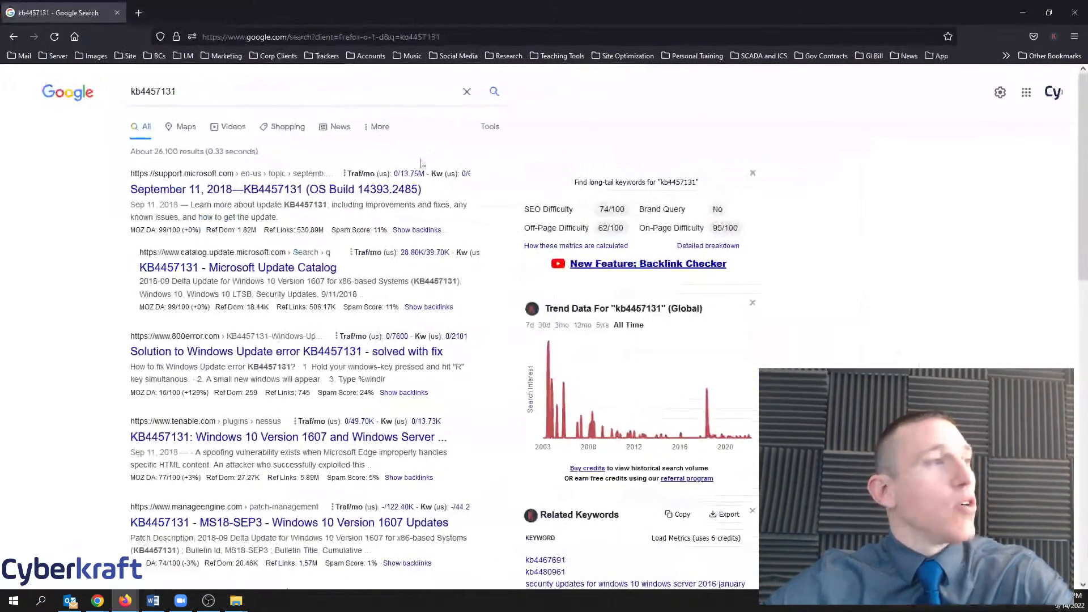
right_click(245, 189)
click(304, 203)
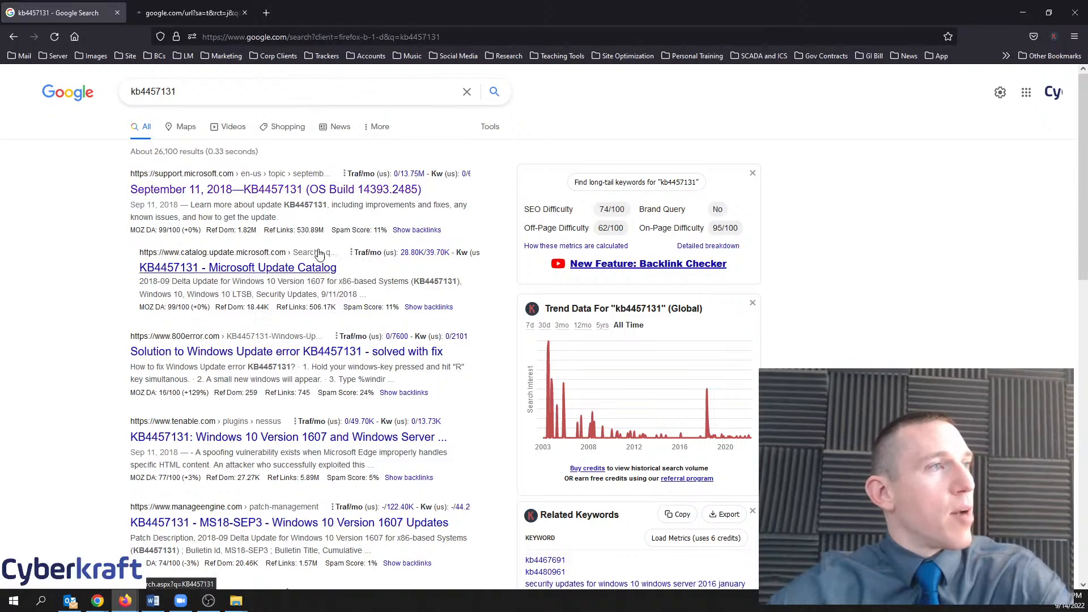
click(172, 7)
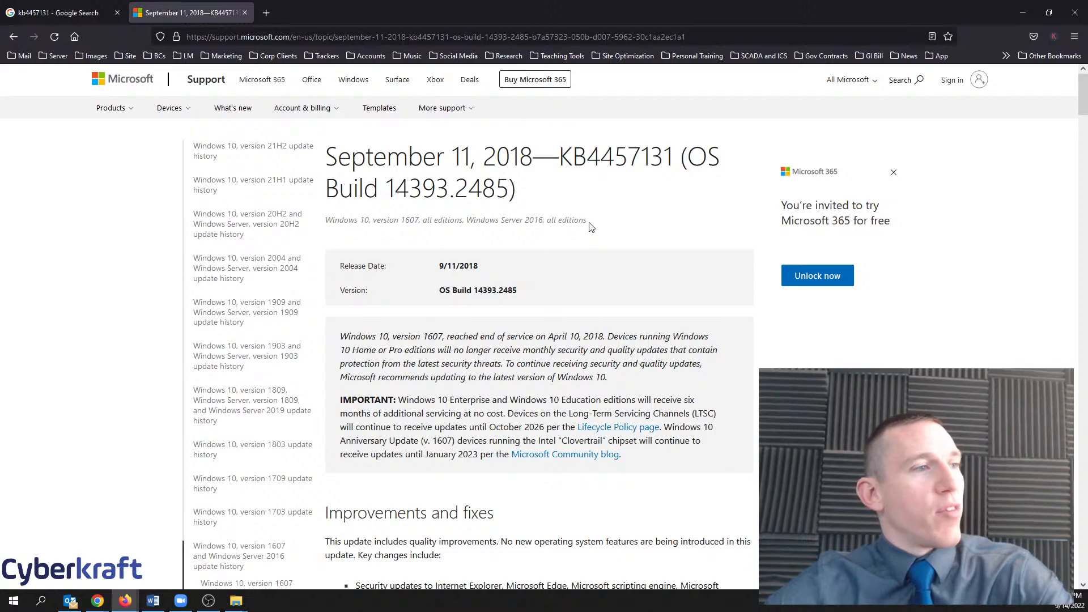
scroll(585, 316, down, 10)
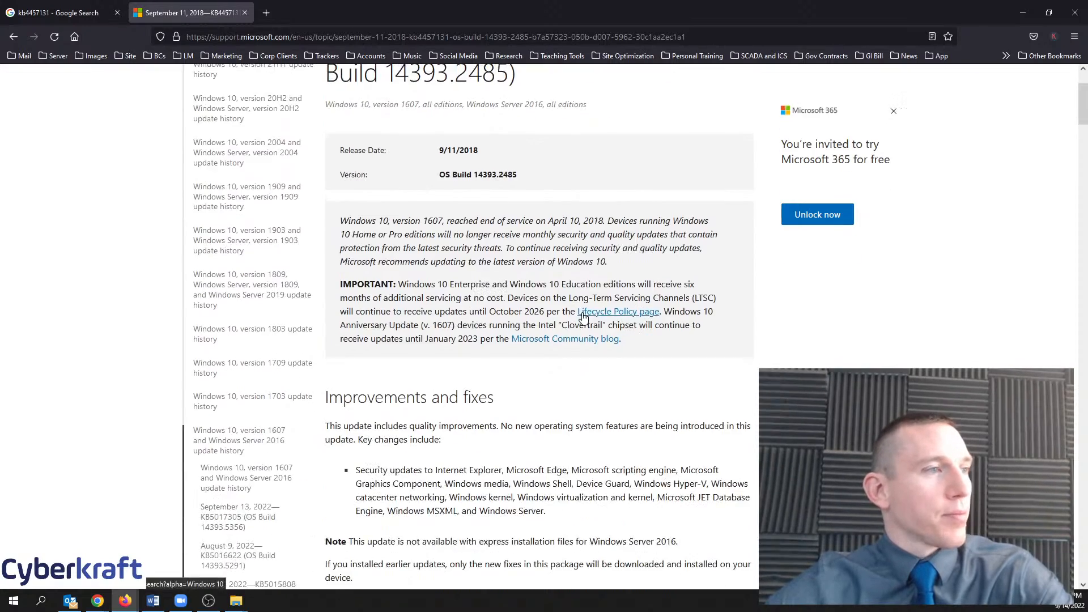
scroll(586, 317, up, 10)
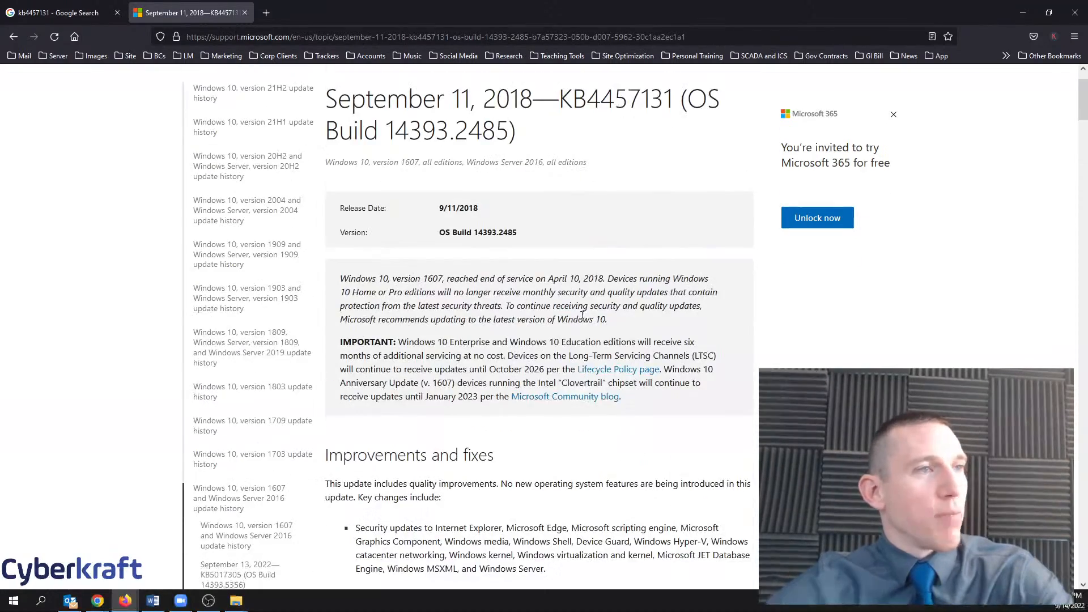
scroll(586, 330, up, 1)
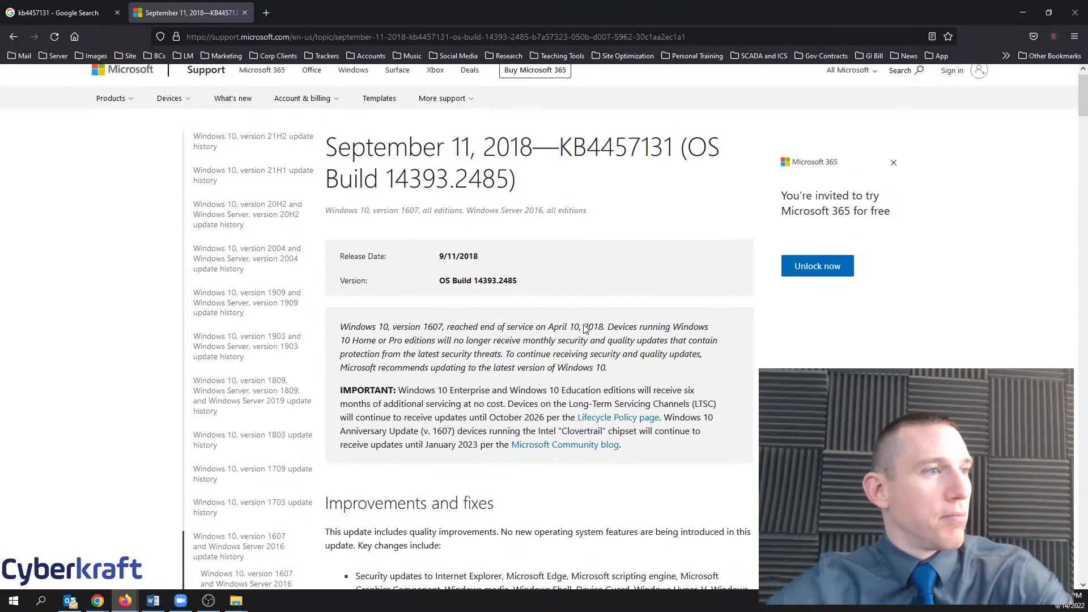
click(1023, 12)
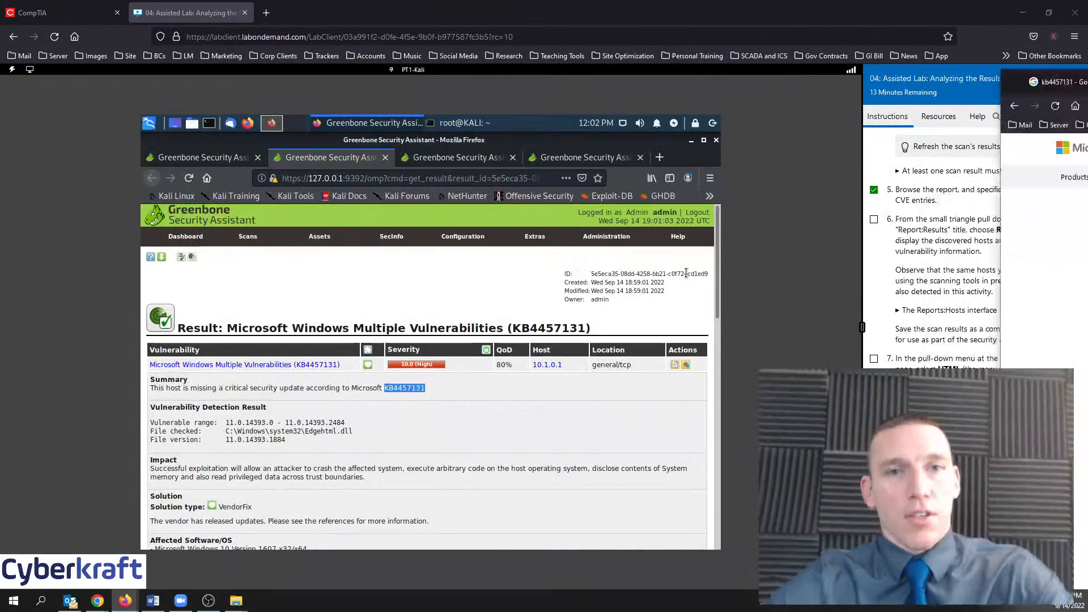
Open CVE-2018-8449 from the KB4457131 result's references, then bring up the MITRE CVE website
click(339, 434)
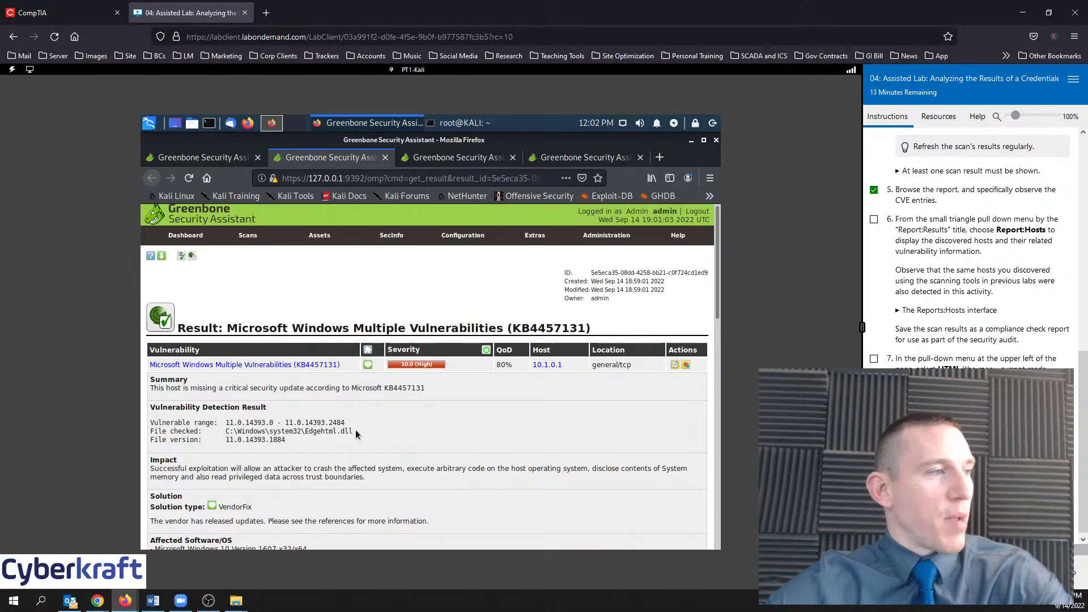
scroll(356, 429, down, 5)
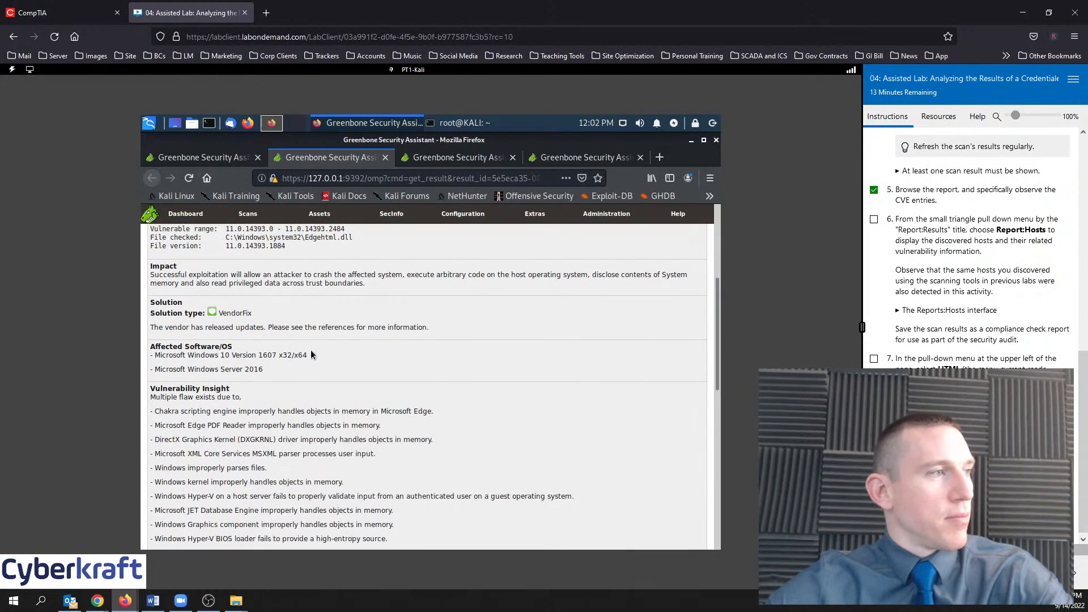
scroll(341, 366, down, 5)
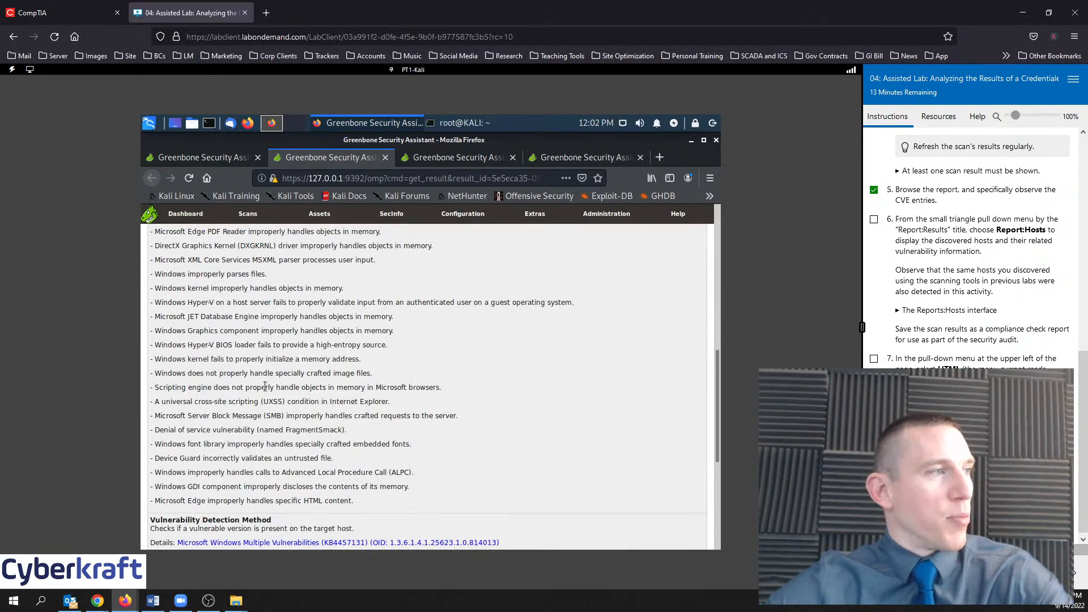
scroll(322, 412, down, 5)
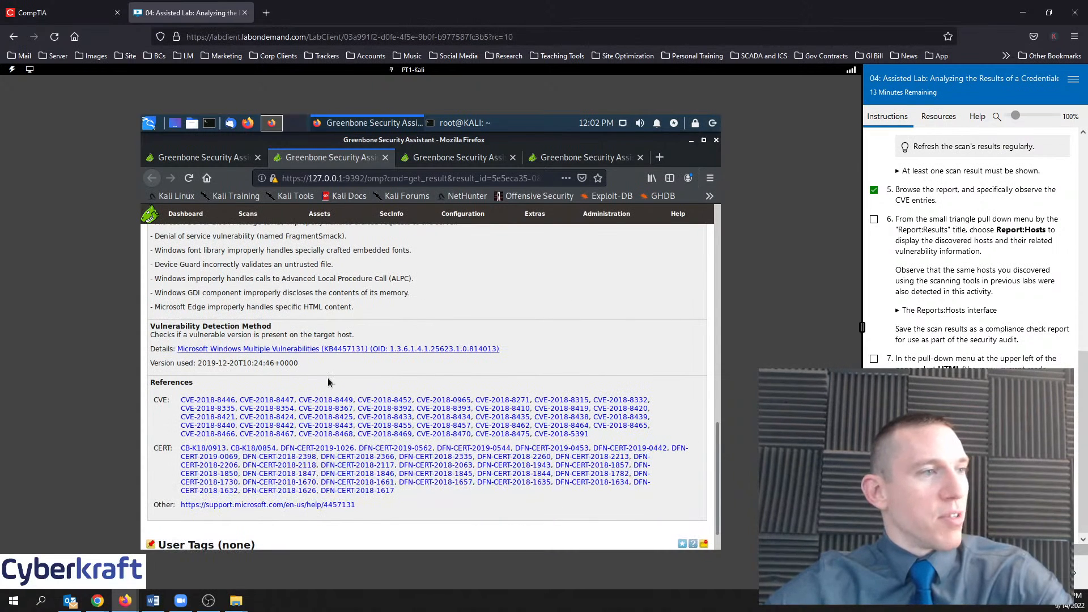
right_click(309, 401)
click(350, 407)
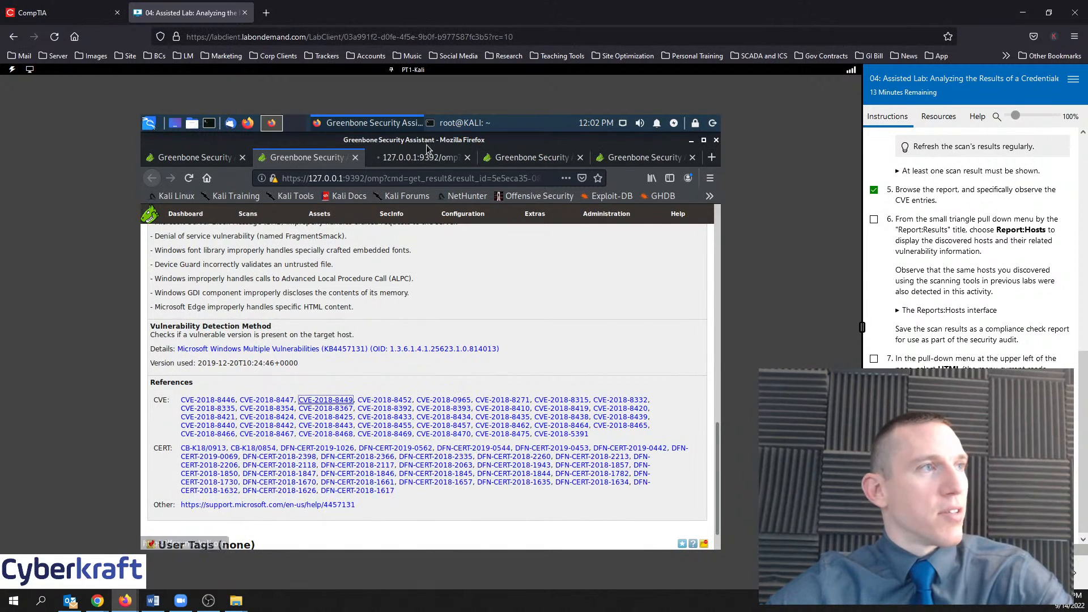
click(420, 155)
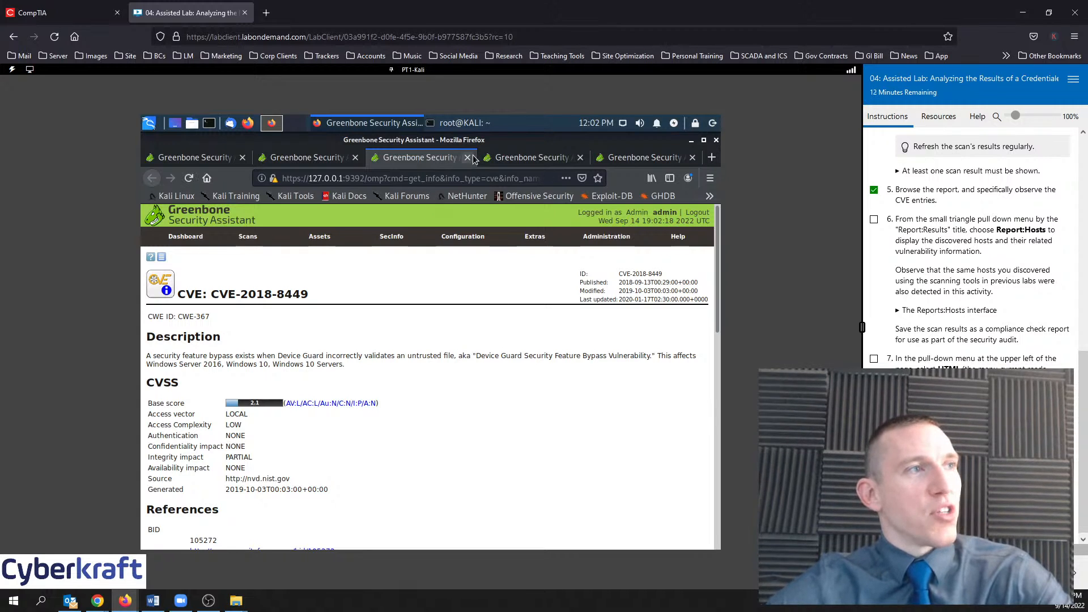
click(468, 157)
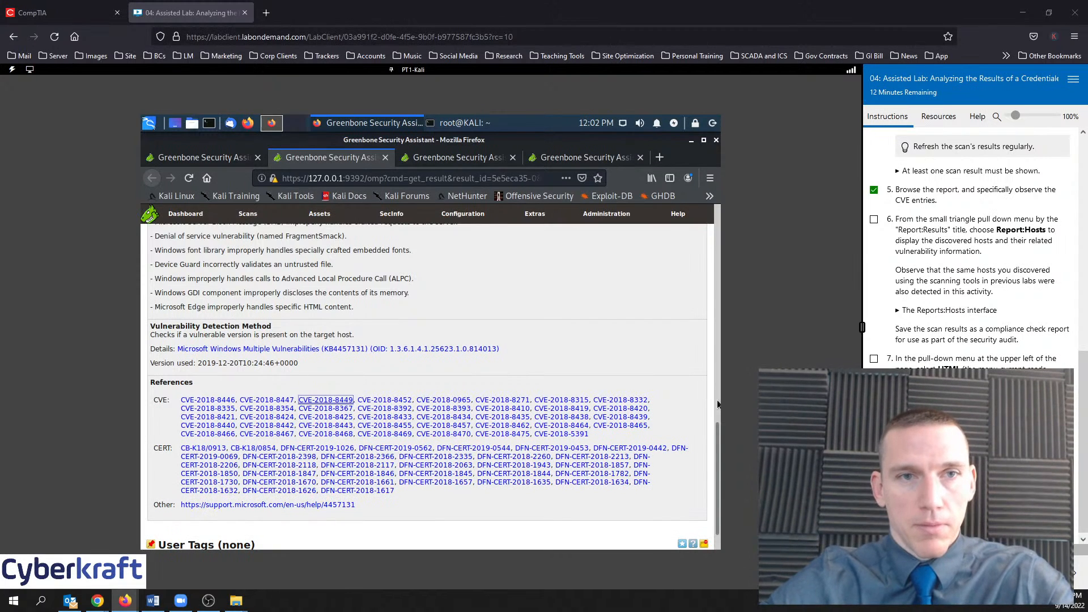
drag(1087, 244, 441, 2)
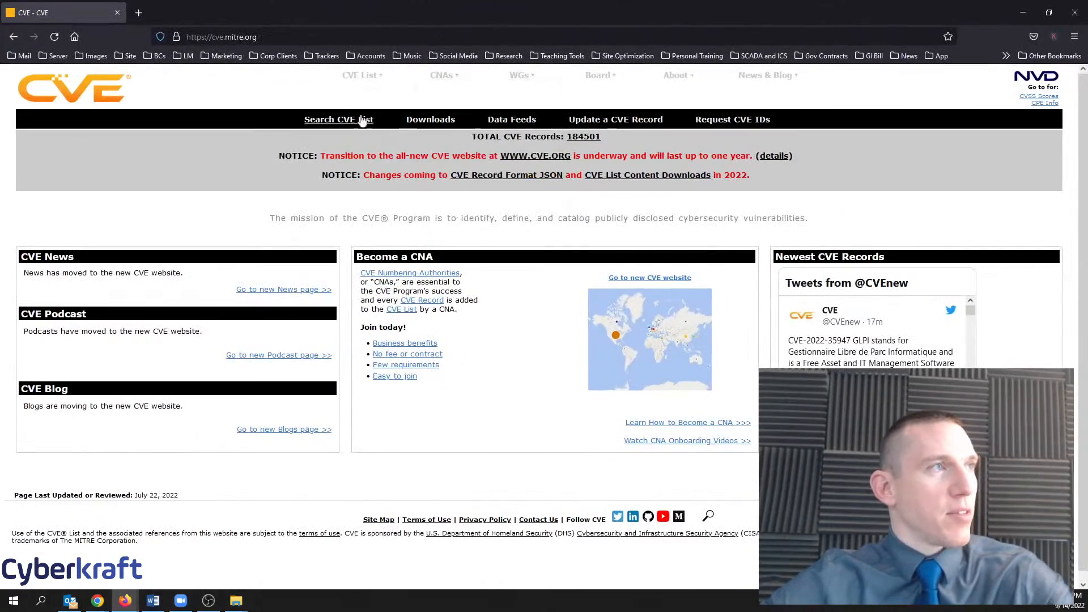
Search the CVE list for CVE-2018-8448, then run a keyword search for 8449 2018
click(357, 118)
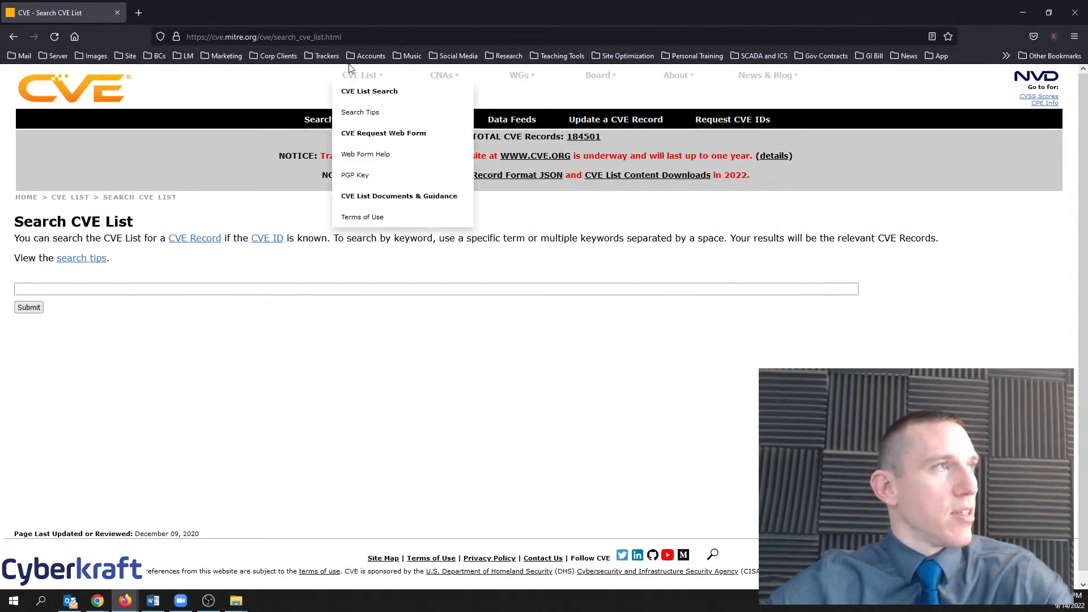
drag(361, 6, 442, 2)
click(260, 288)
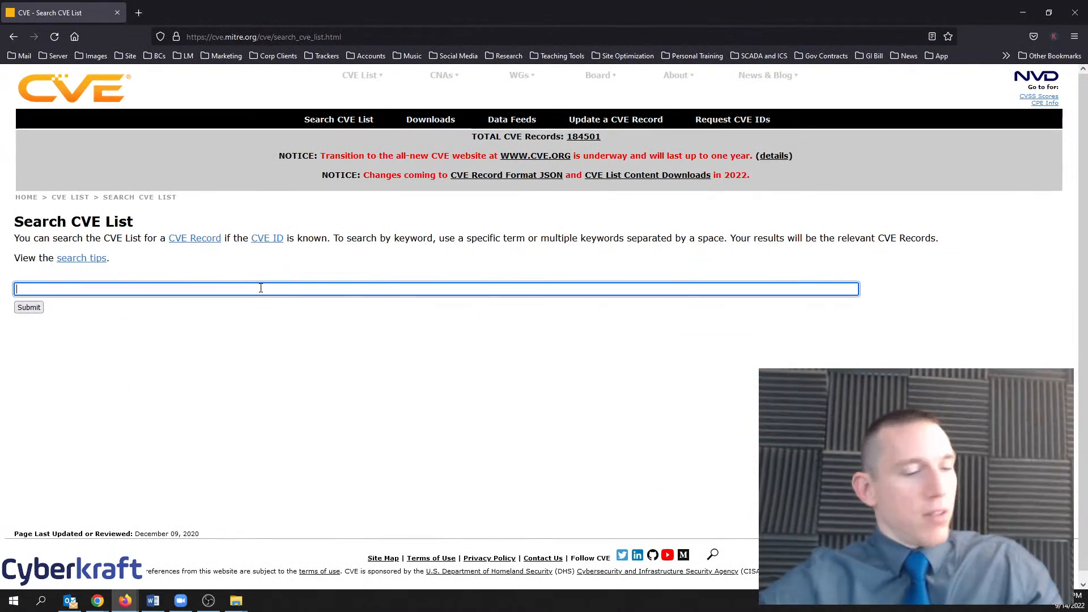
text(CVE-20)
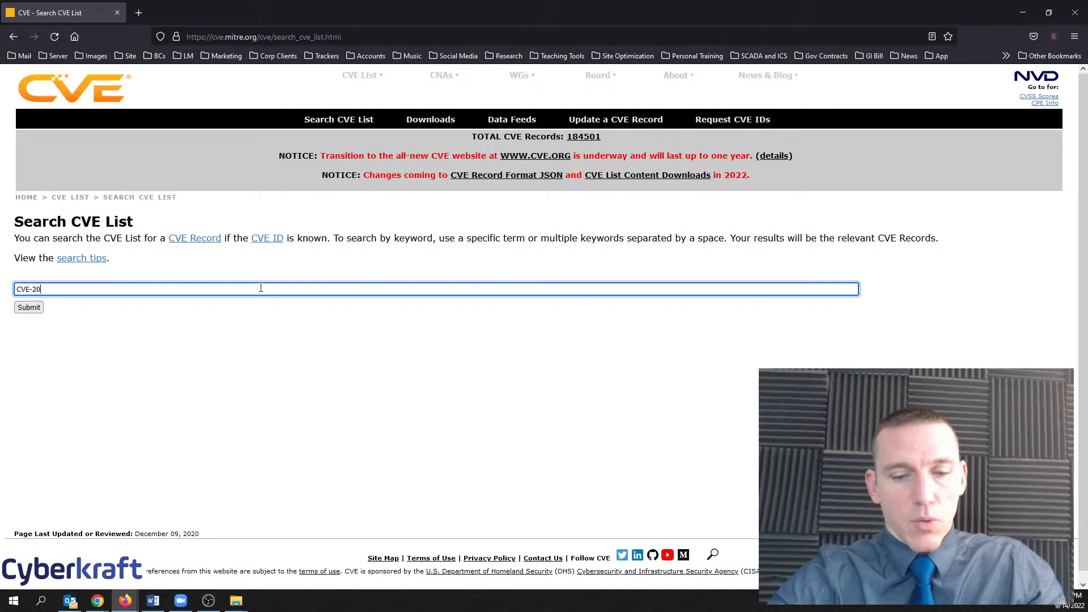
text(18-)
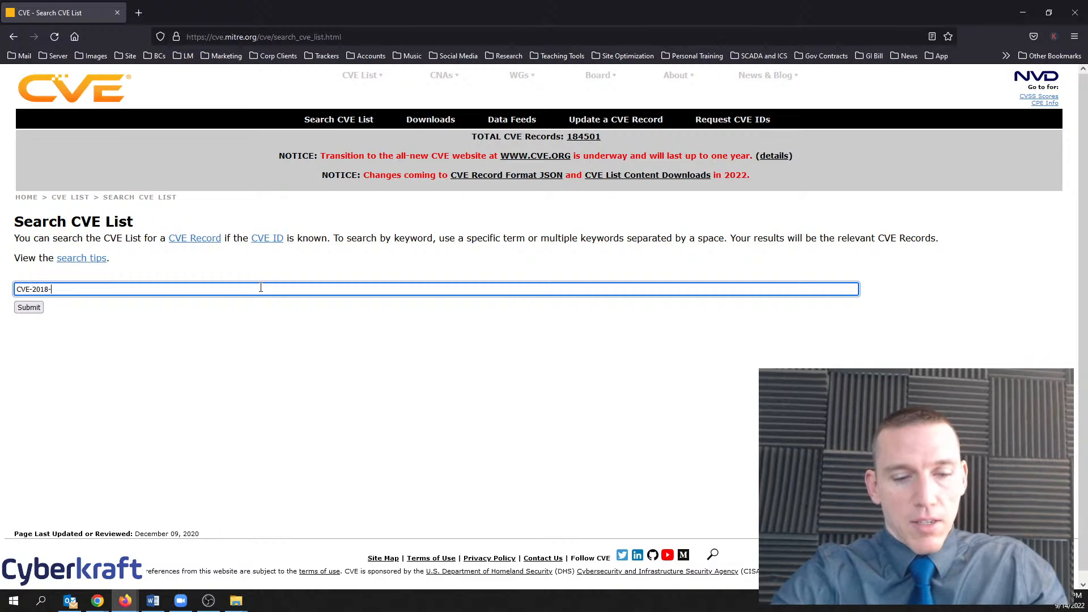
text(8448)
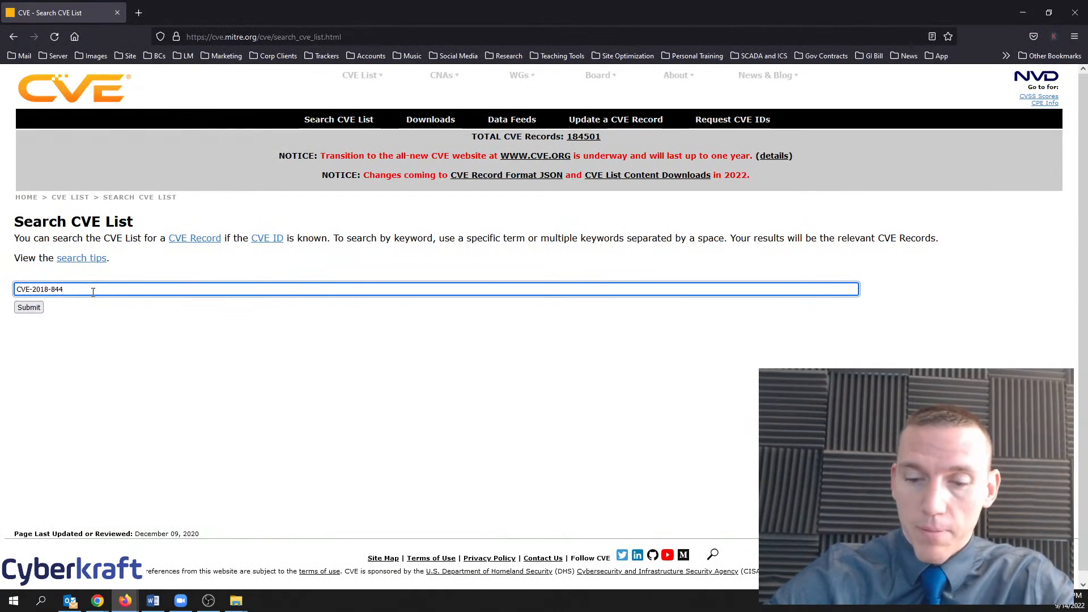
key(Return)
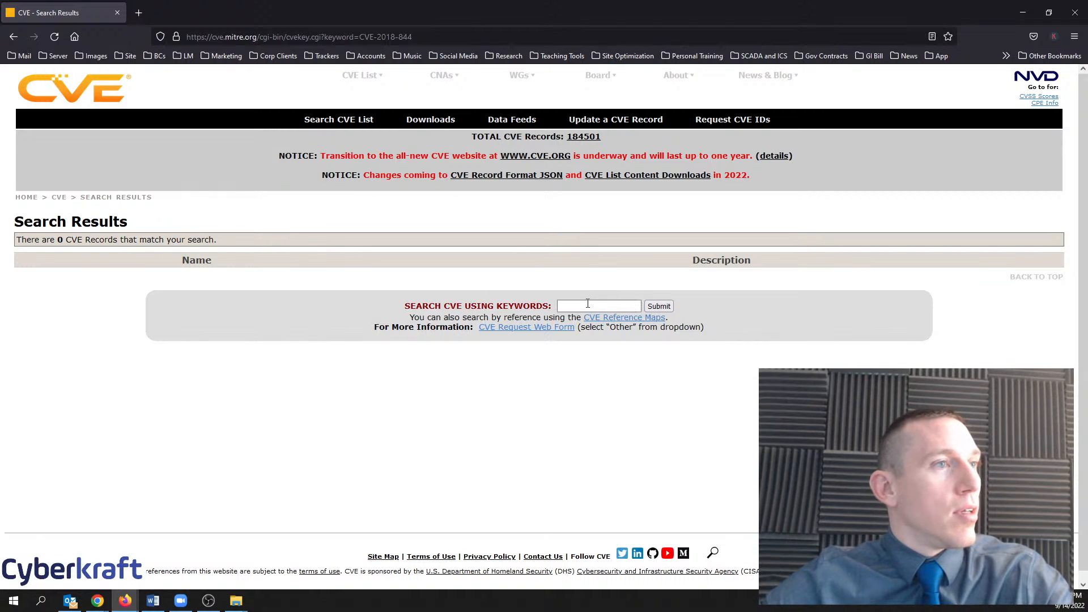
click(587, 305)
text(8449 2018)
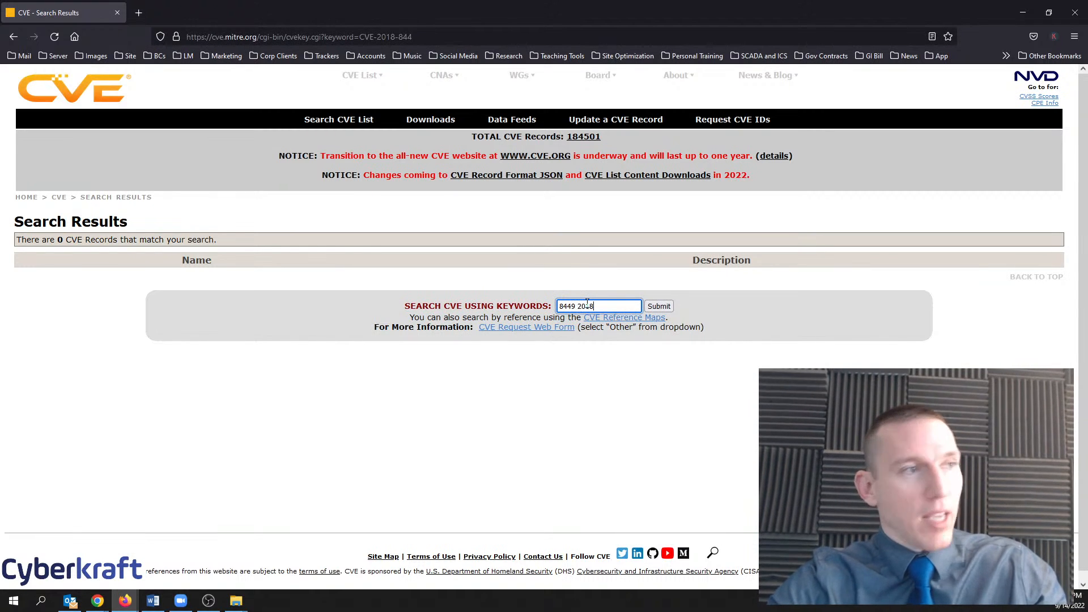
key(Return)
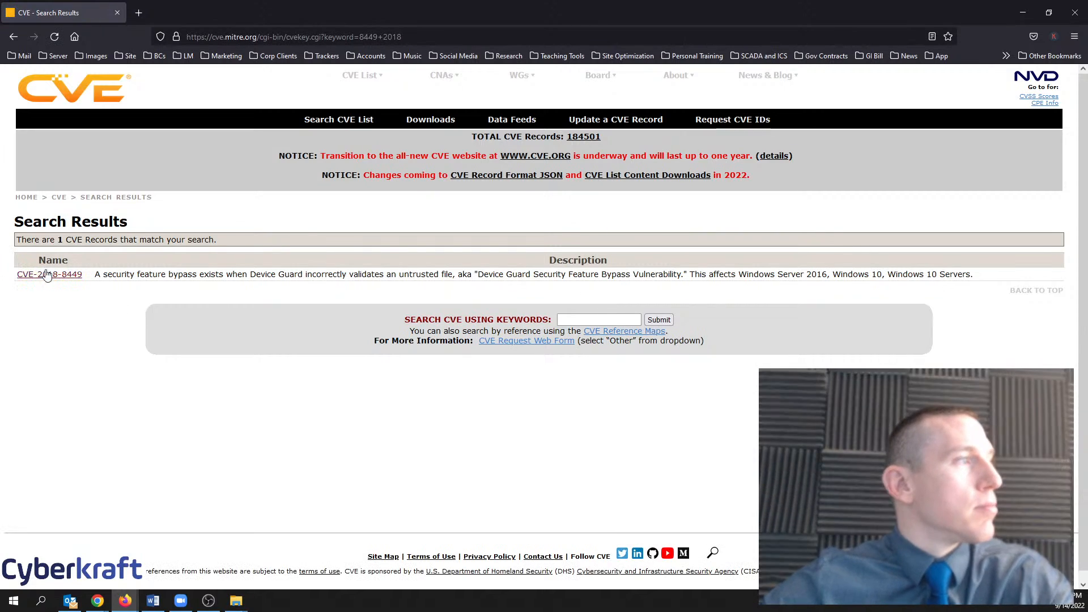
drag(233, 13, 304, 8)
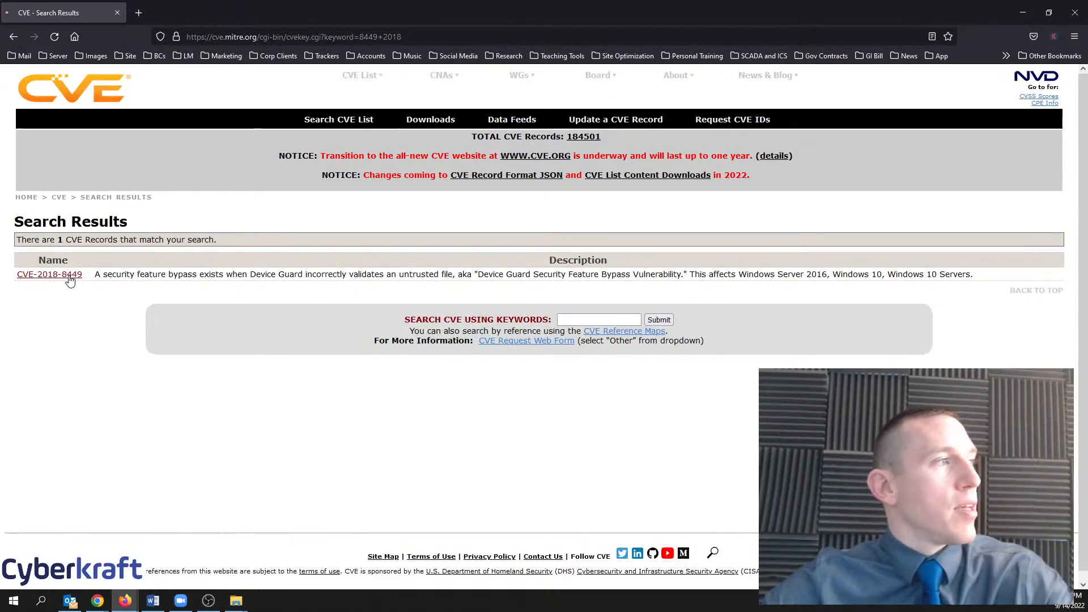
Read the CVE-2018-8449 Device Guard bypass record, then minimize the CVE window
click(70, 276)
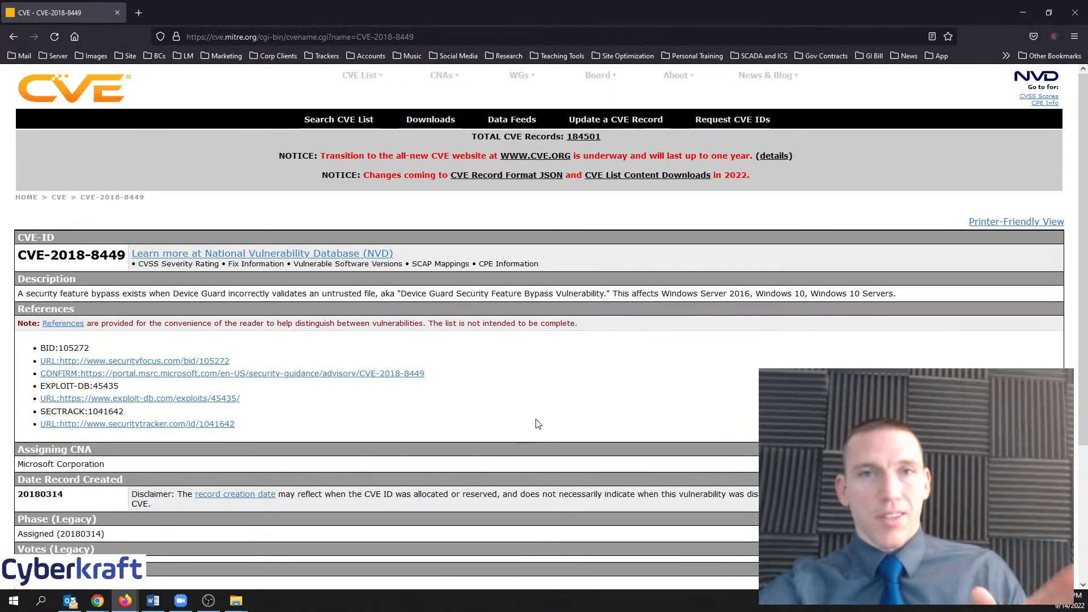
drag(408, 19, 996, 108)
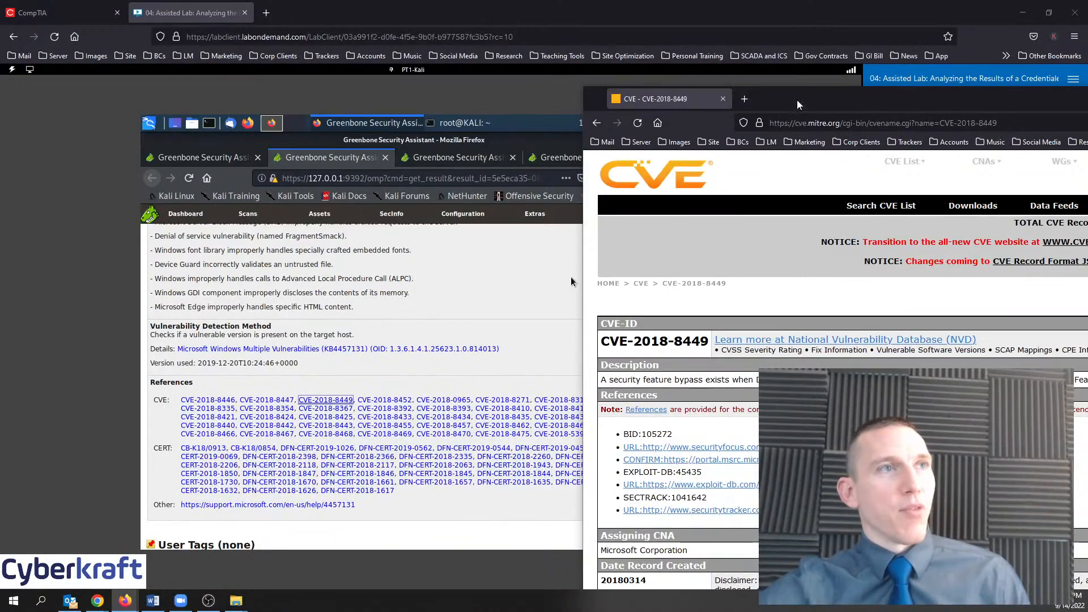
drag(800, 104, 266, 5)
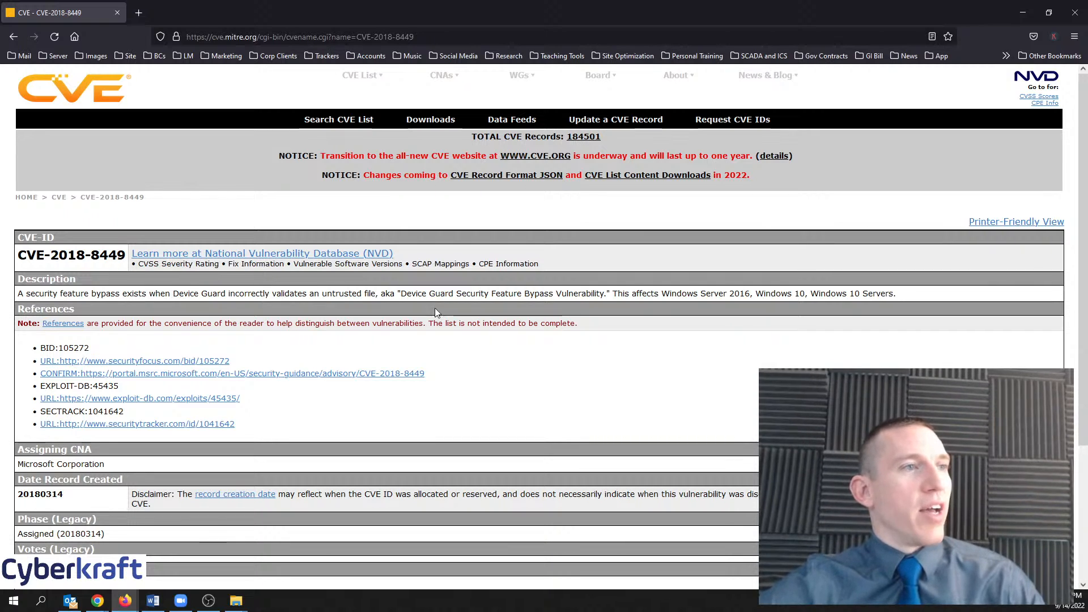
scroll(578, 215, down, 2)
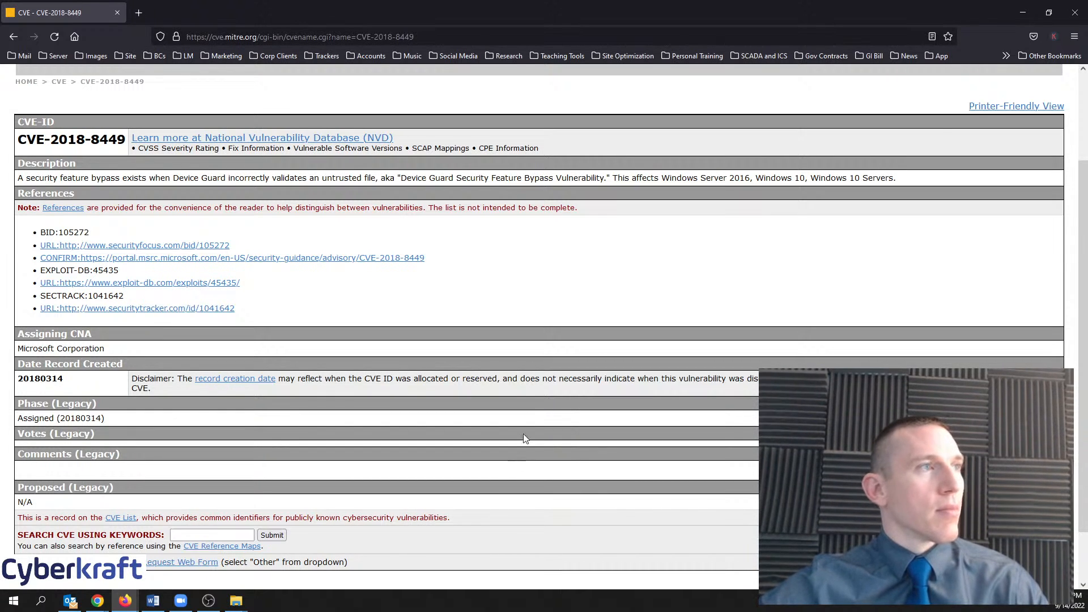
drag(207, 178, 729, 176)
click(729, 176)
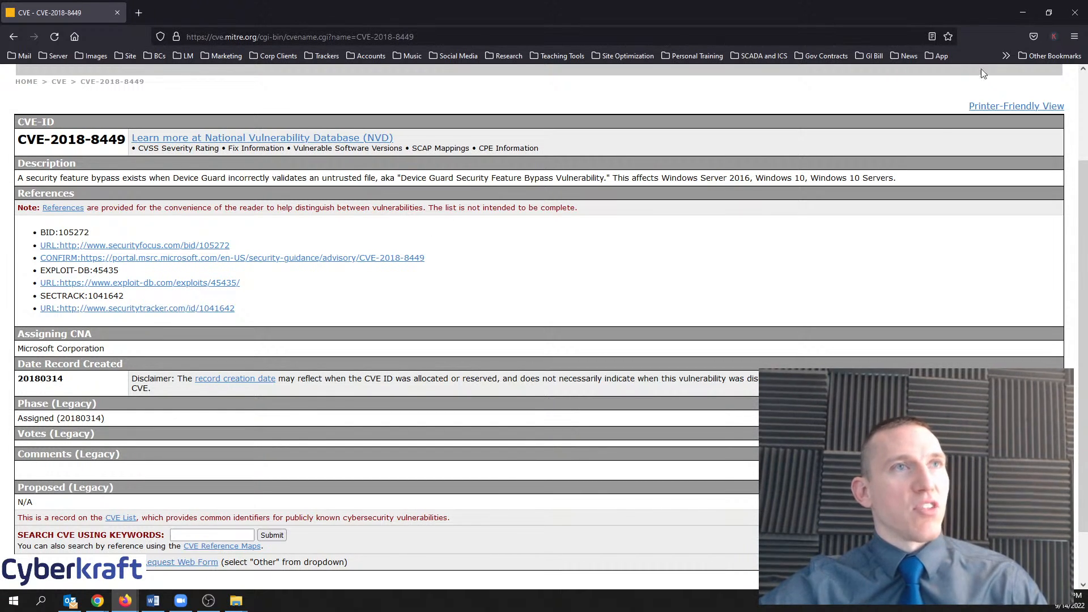
click(1015, 10)
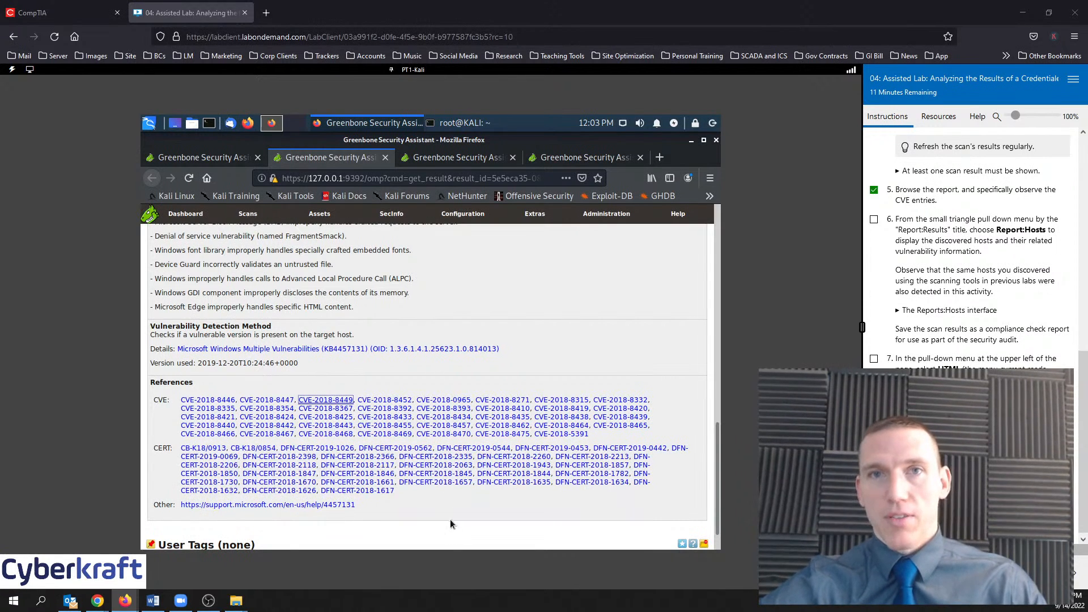
Review the Malware Protection Engine result in its tab
scroll(445, 476, up, 3)
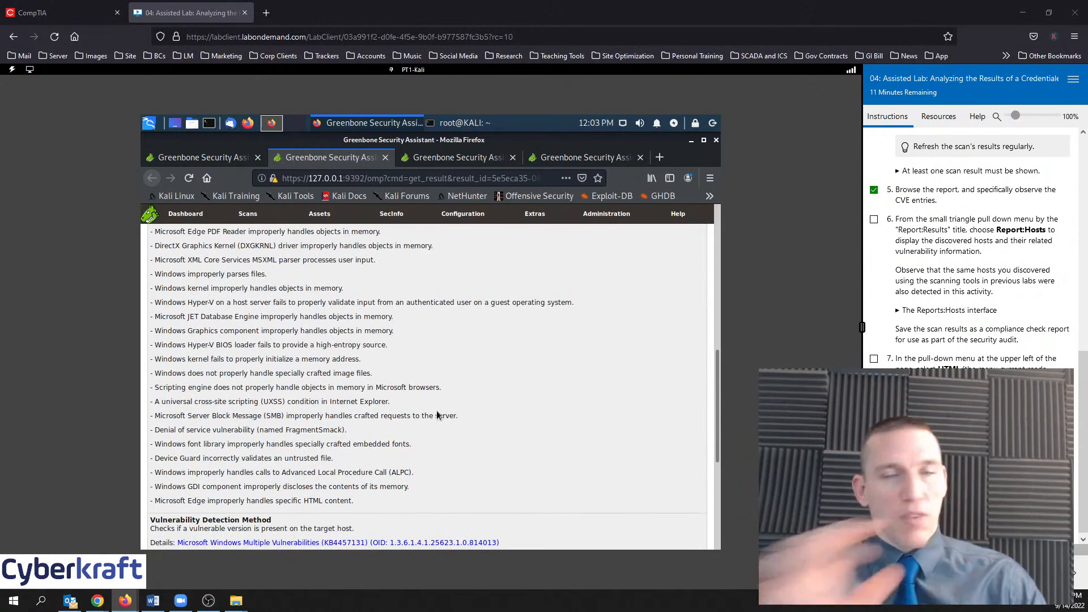
scroll(438, 416, up, 10)
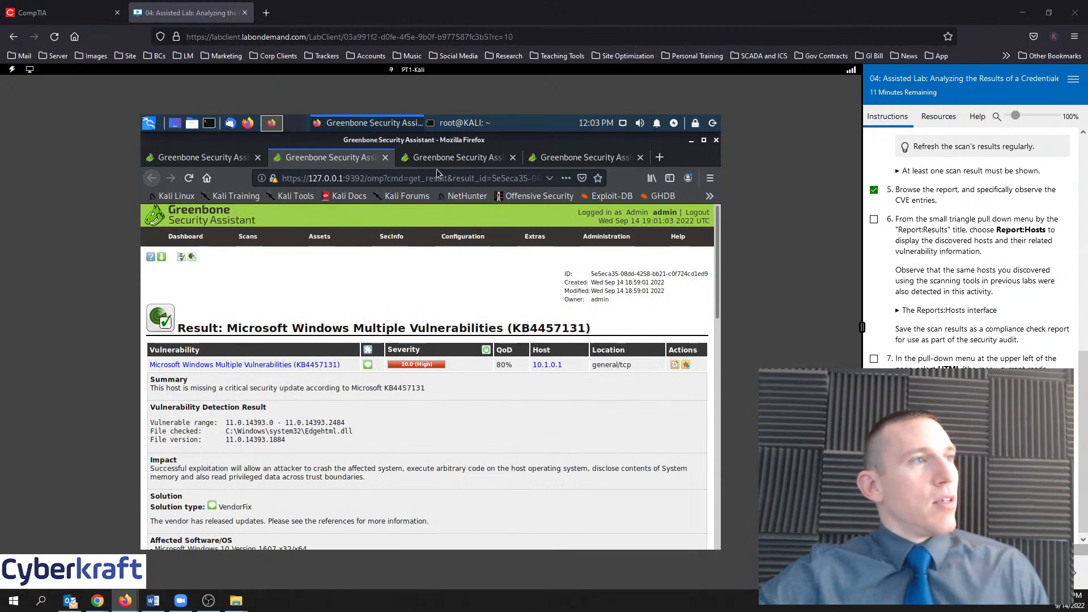
click(448, 157)
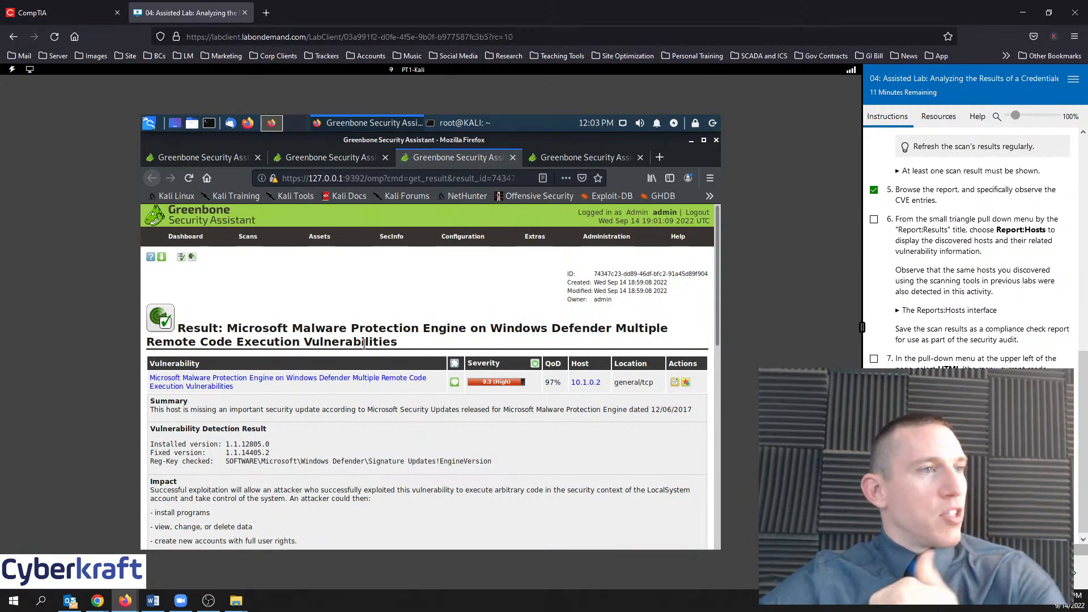
scroll(365, 363, down, 10)
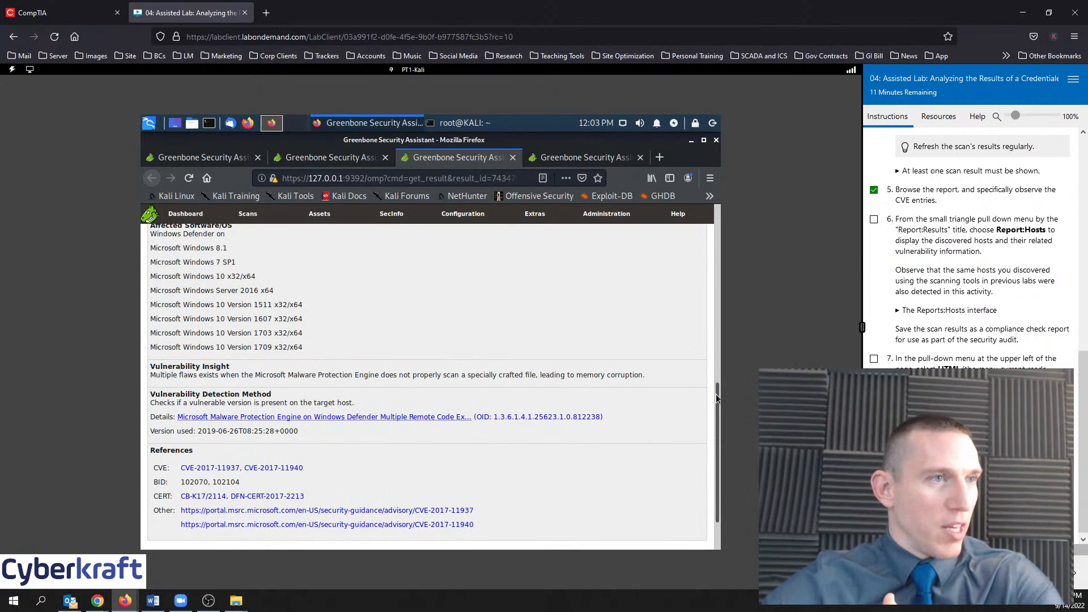
scroll(716, 394, up, 2)
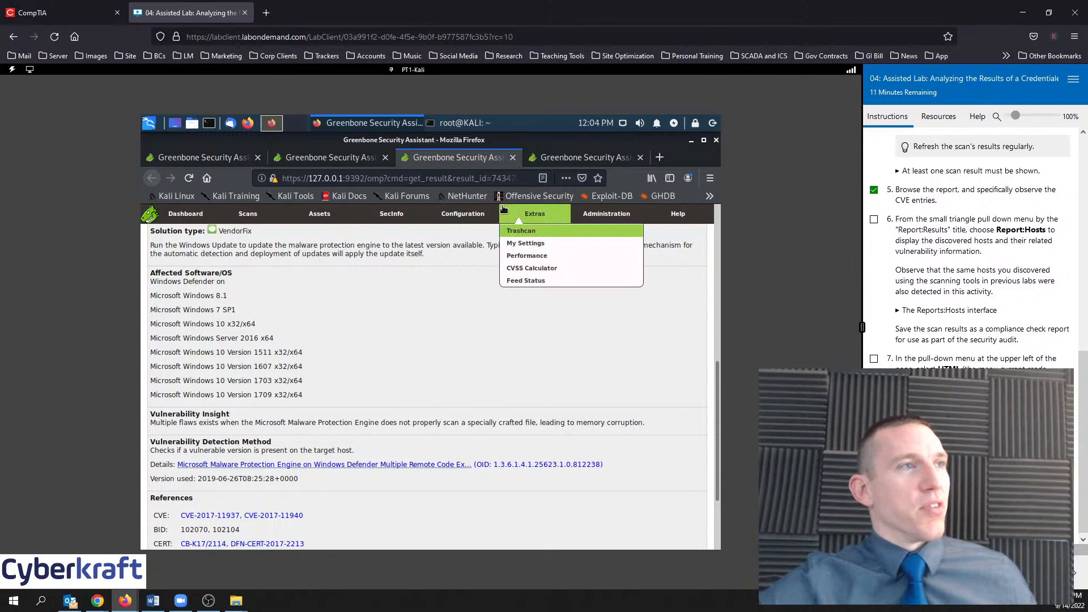
Read the KB4483229 Scripting Engine Memory Corruption result (7.6 High), then go back to the results list
click(566, 153)
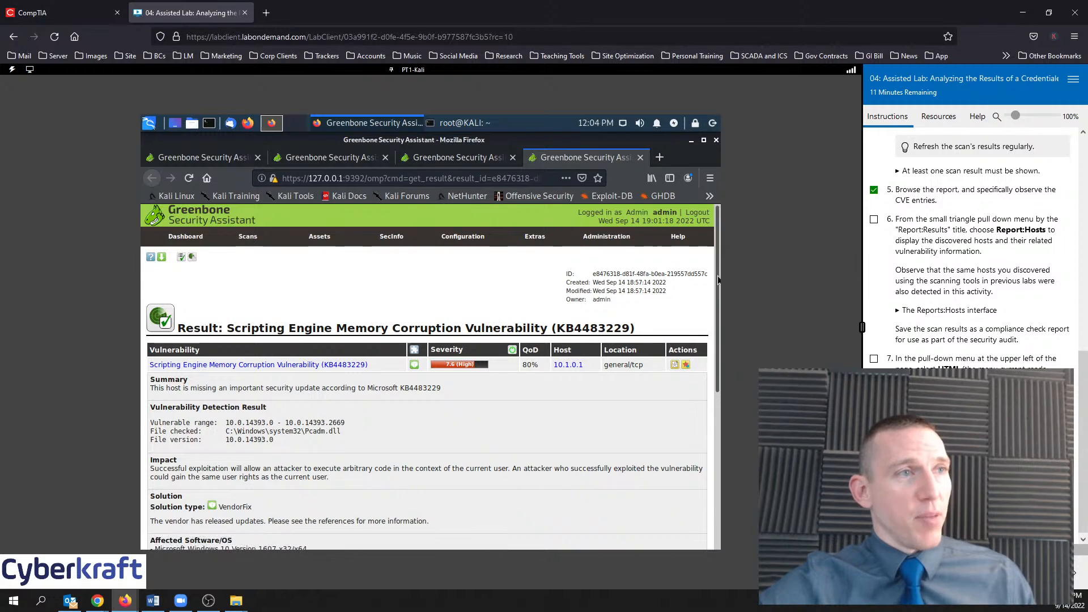
drag(717, 277, 716, 340)
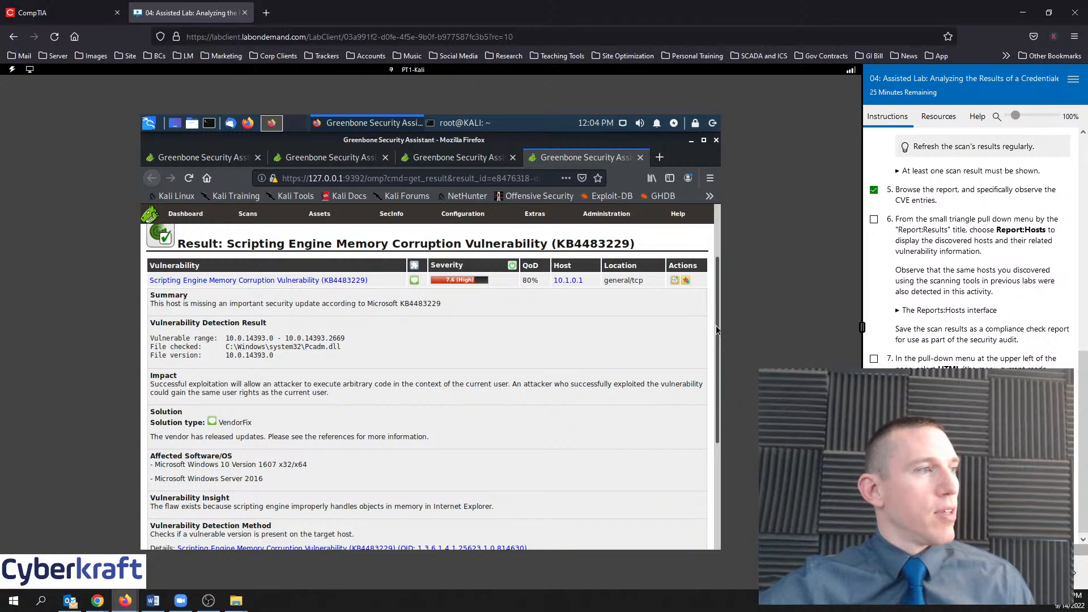
drag(277, 306, 392, 305)
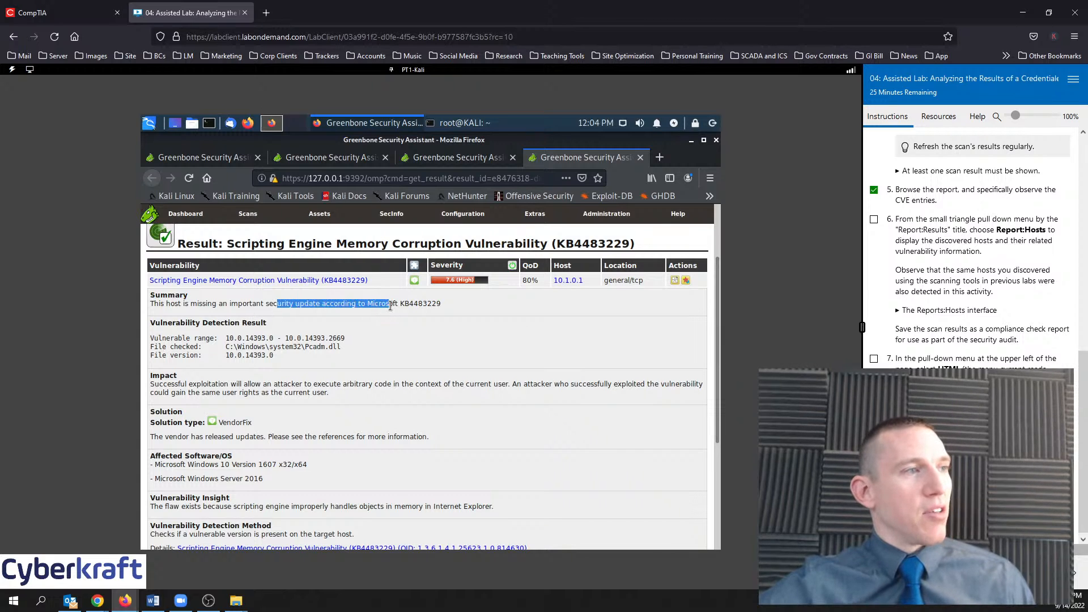
click(392, 306)
click(231, 162)
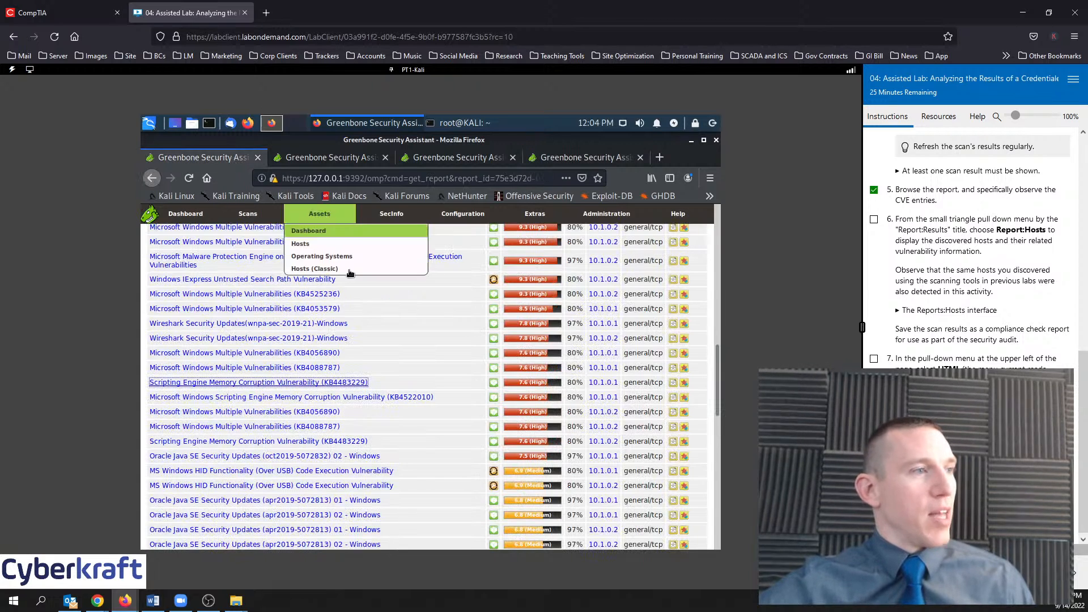
Scroll through the 85-of-200 results list, from 10.0 High Windows entries to 4.3 Medium weak-cipher findings
scroll(451, 453, down, 4)
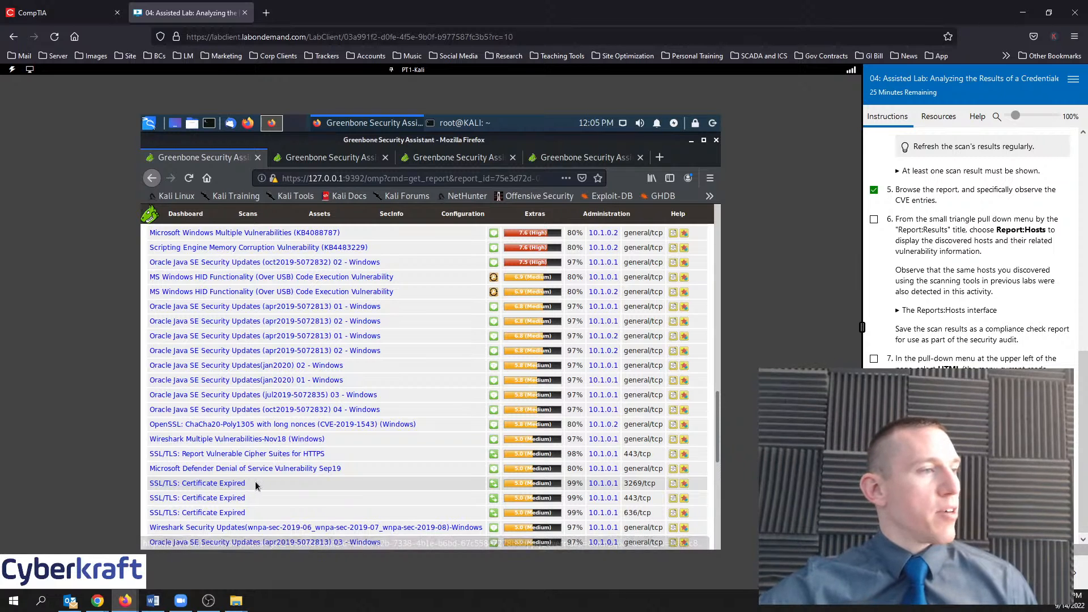
scroll(327, 465, down, 3)
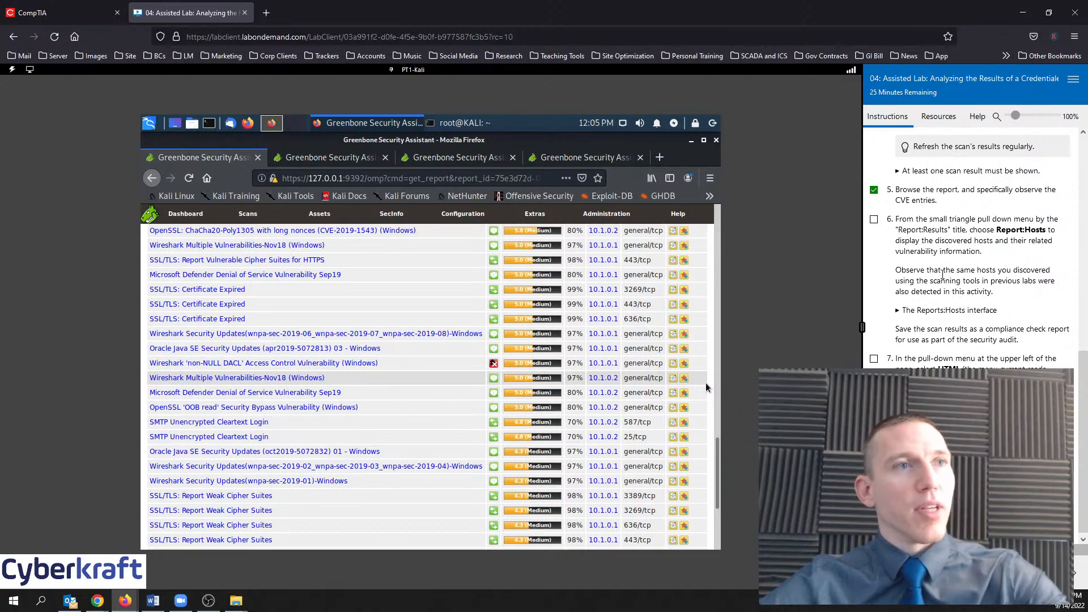
scroll(478, 380, up, 15)
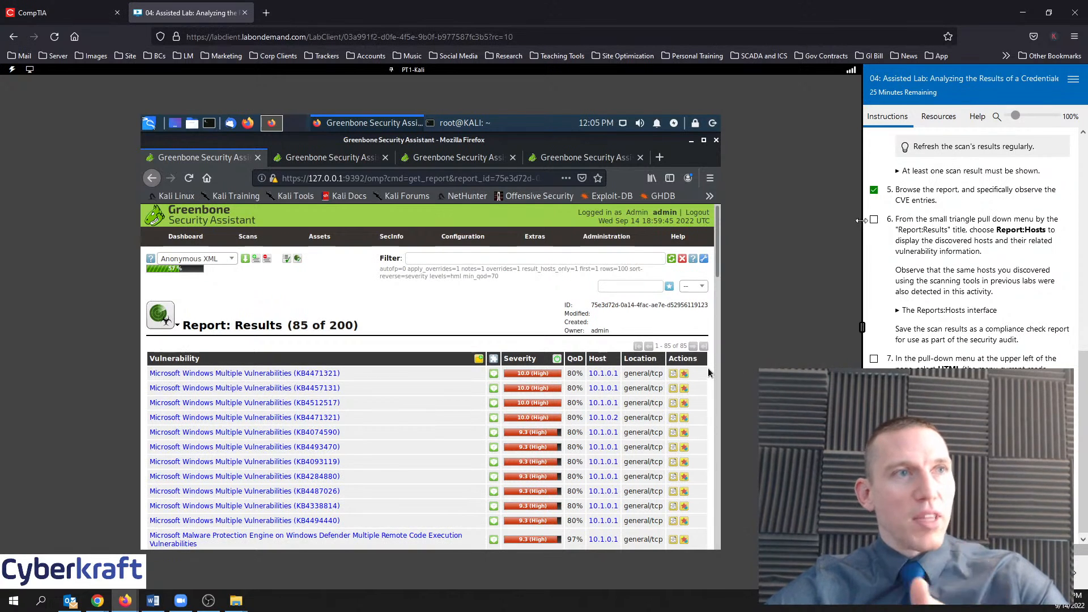
Tick lab step 6, expand the Reports:Hosts interface example, and bring up the report views menu
click(874, 219)
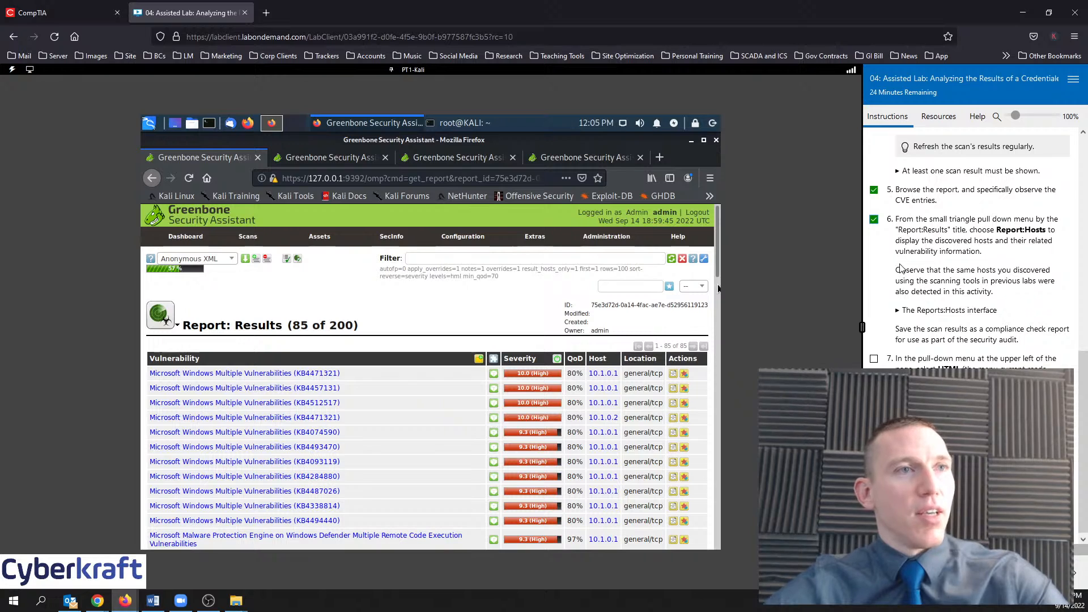
scroll(939, 296, down, 1)
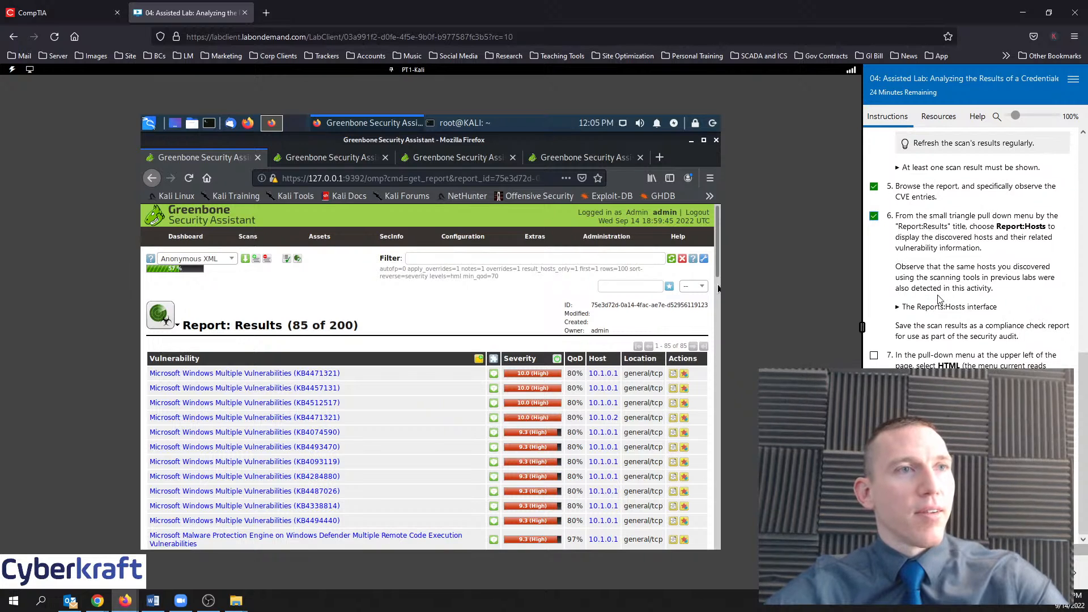
click(902, 307)
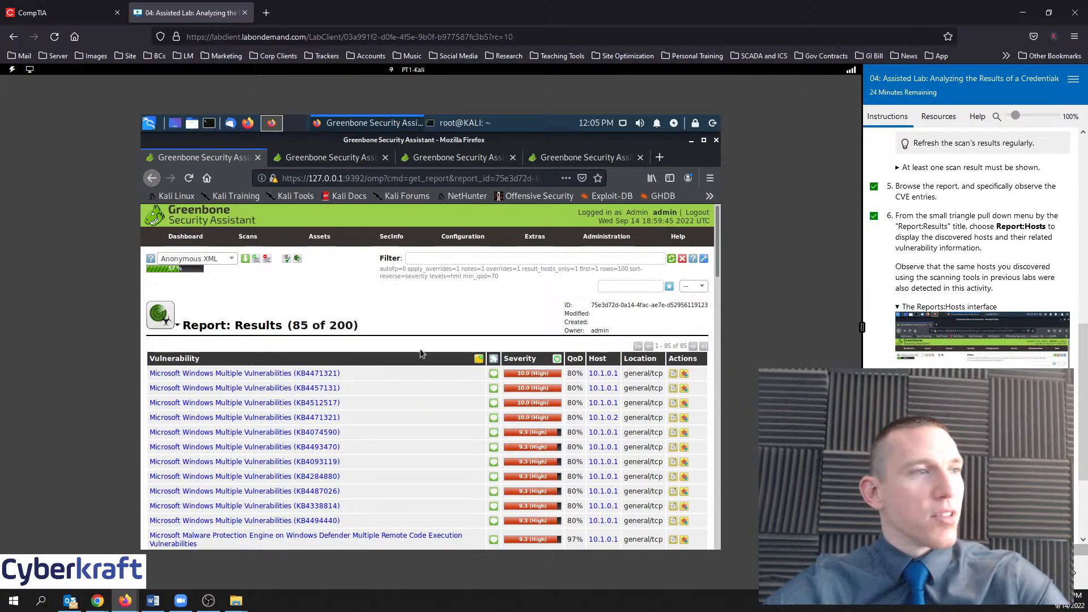
mouse_move(179, 326)
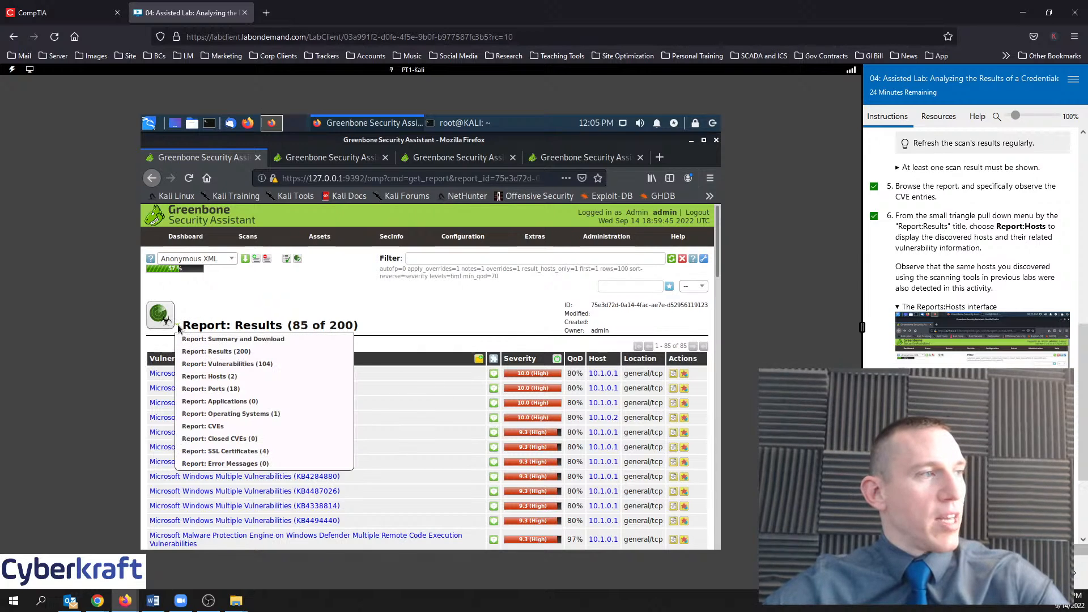
Switch the report to its Hosts view, then Ports, then back to Results
click(212, 377)
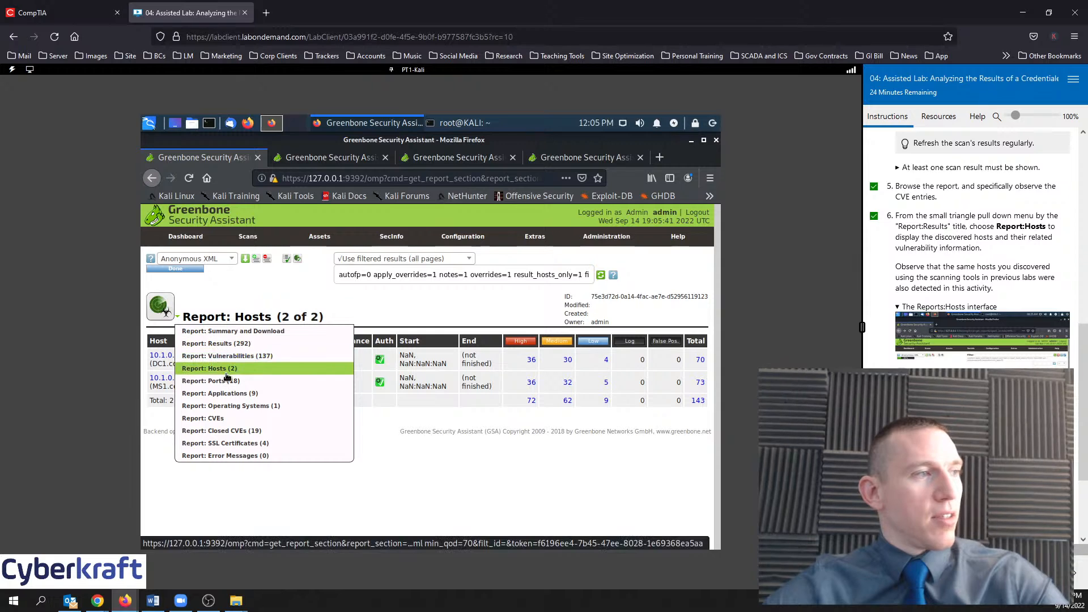
click(223, 382)
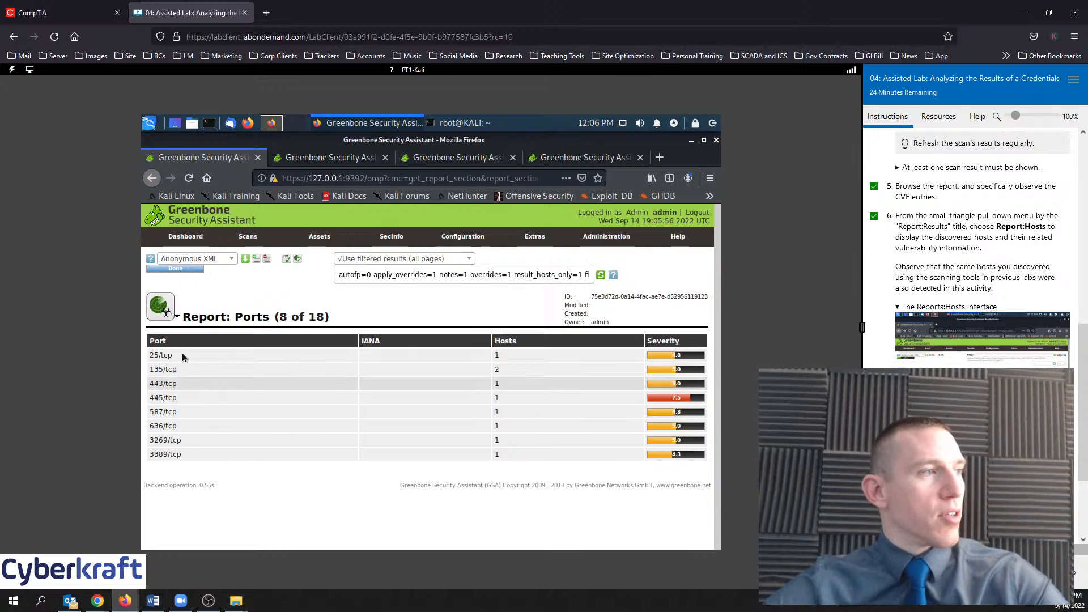
mouse_move(179, 325)
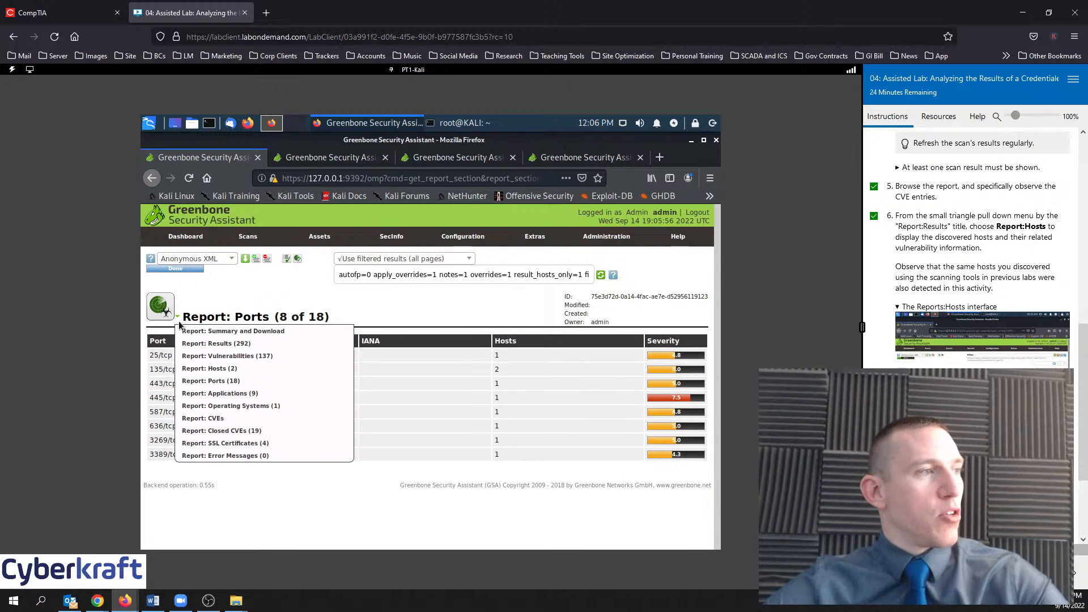
click(224, 346)
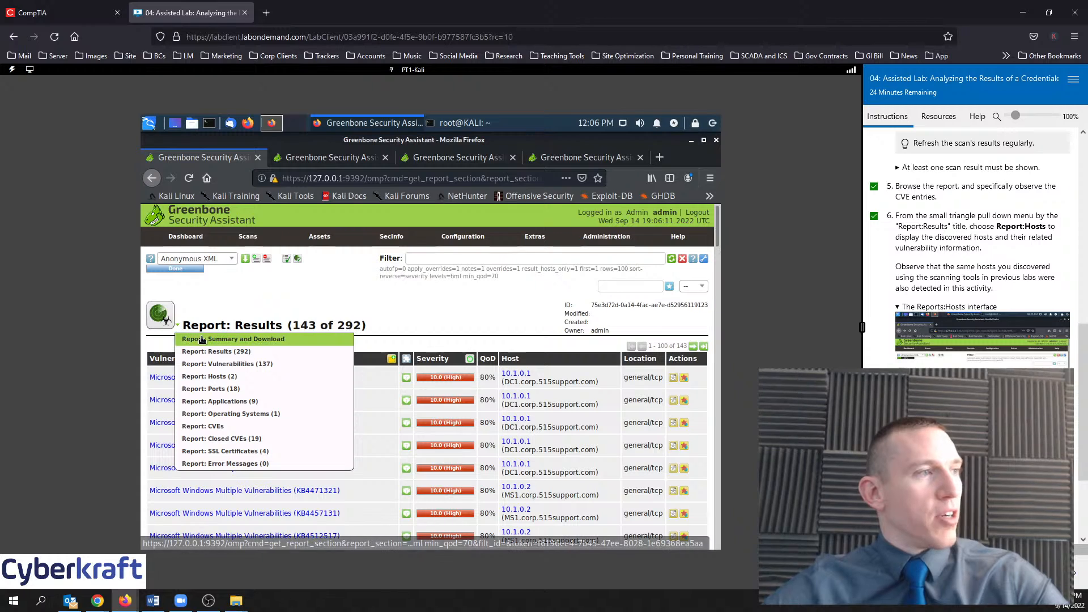
Check the Summary and Download view, return to the 143-of-292 Results, and tick lab step 7
click(196, 339)
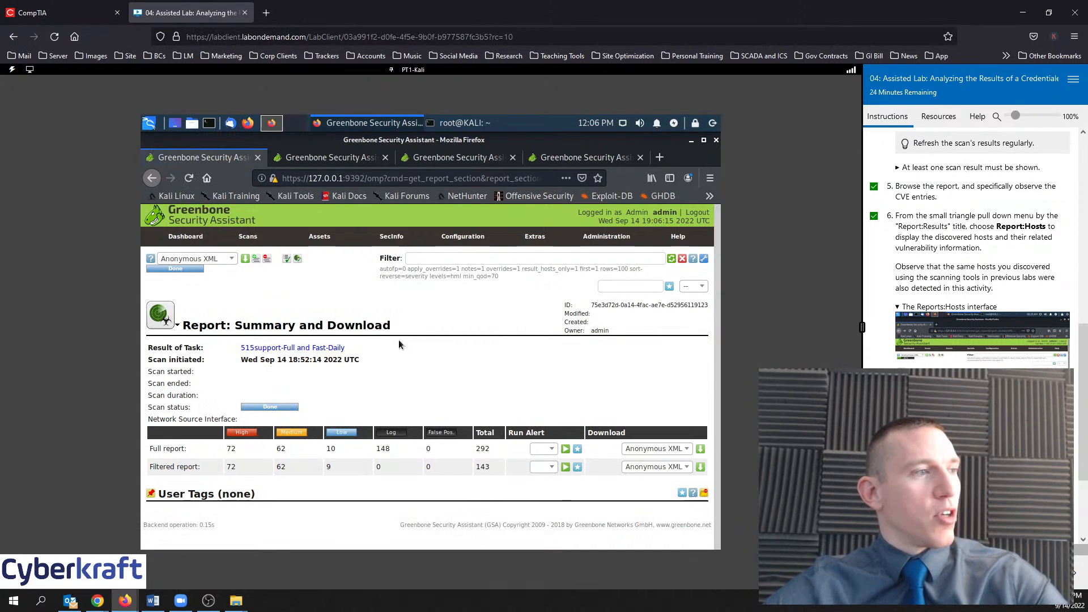
mouse_move(178, 324)
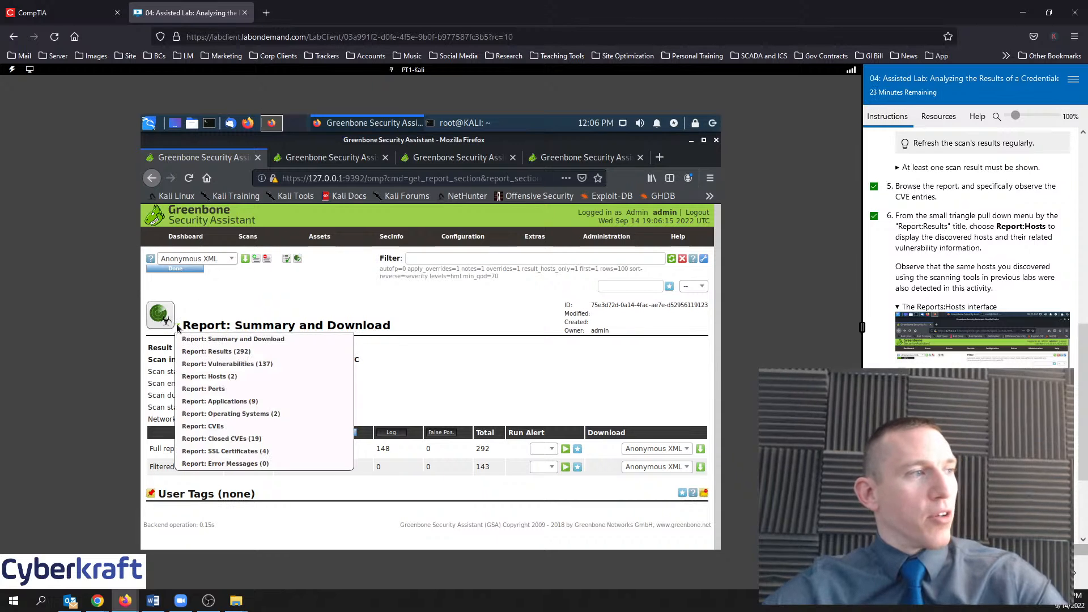
click(218, 352)
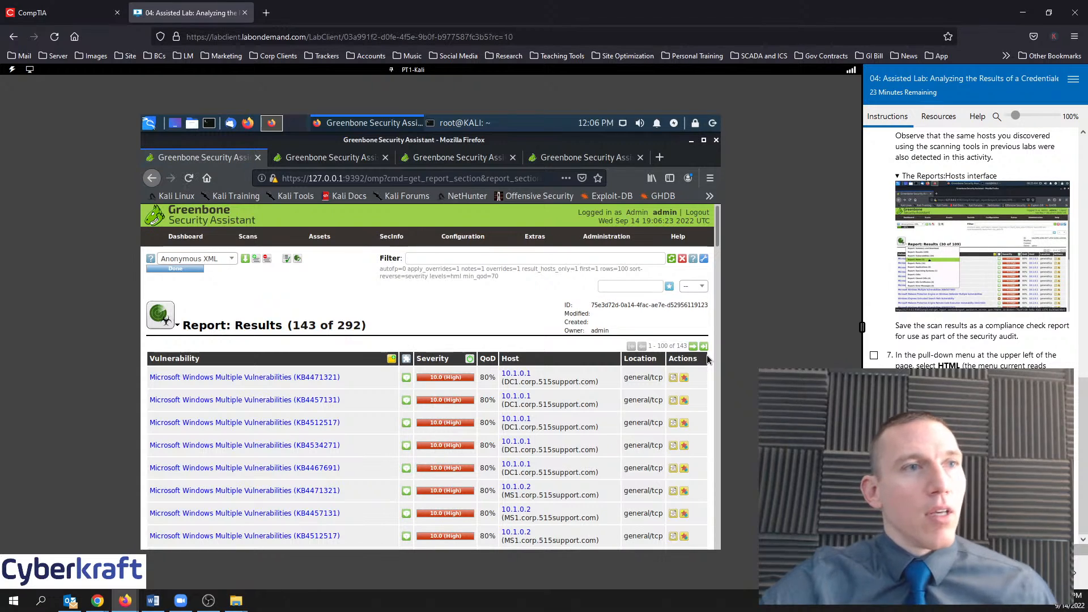
click(874, 357)
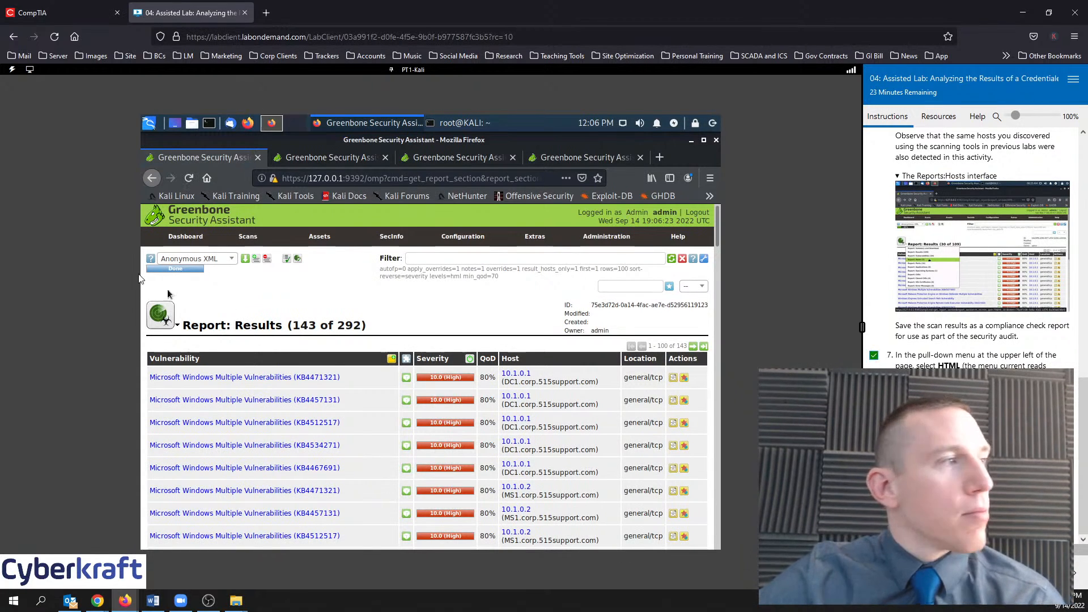
Download the scan report in HTML format and save it to disk as a 492 KB file
click(173, 262)
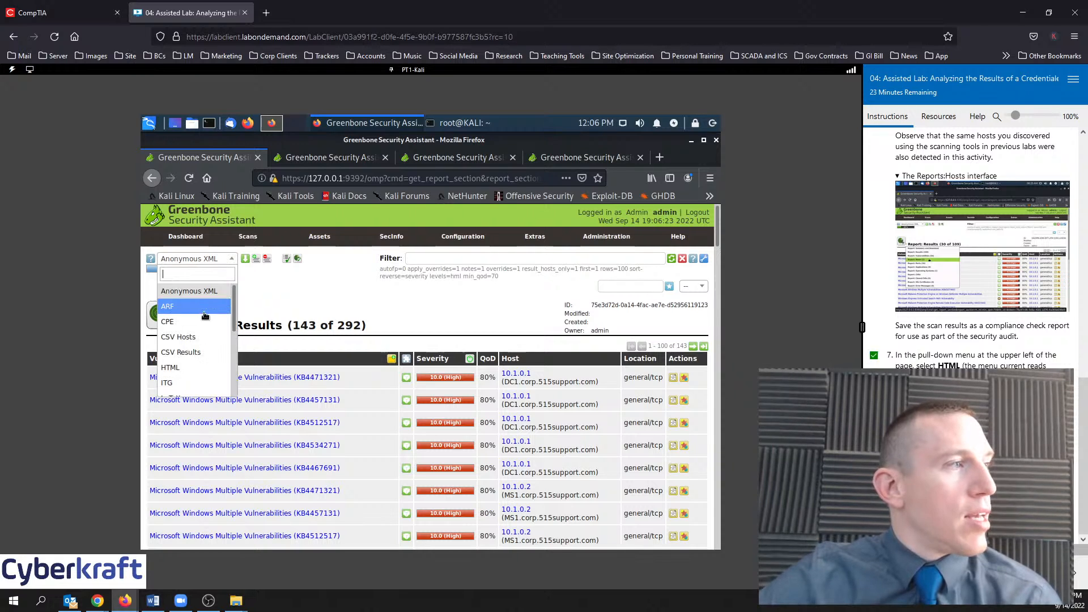
scroll(204, 322, down, 1)
scroll(204, 322, down, 3)
scroll(204, 323, up, 4)
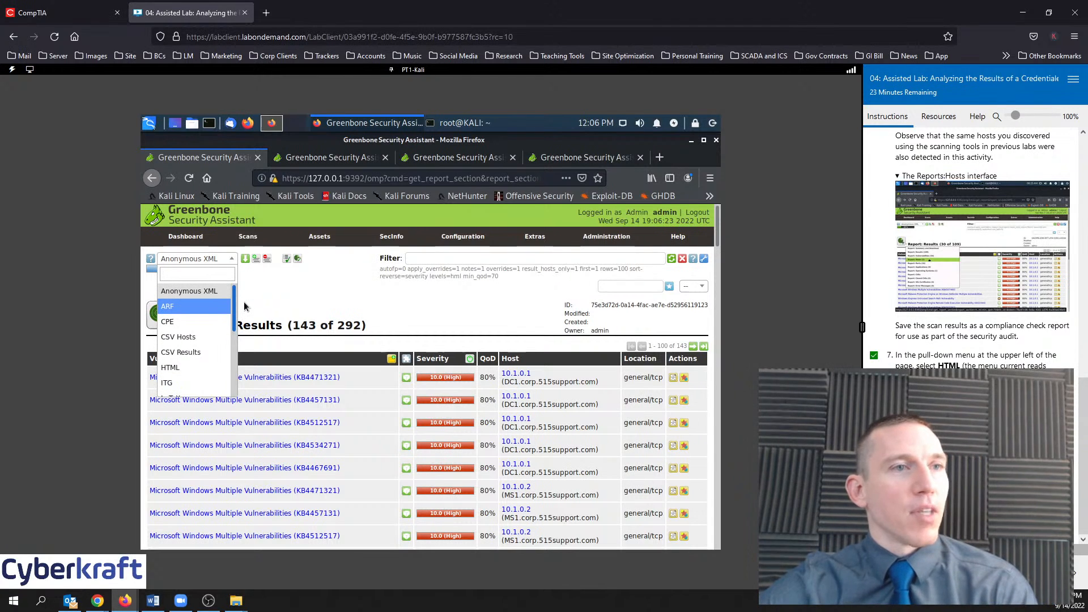
scroll(192, 335, down, 1)
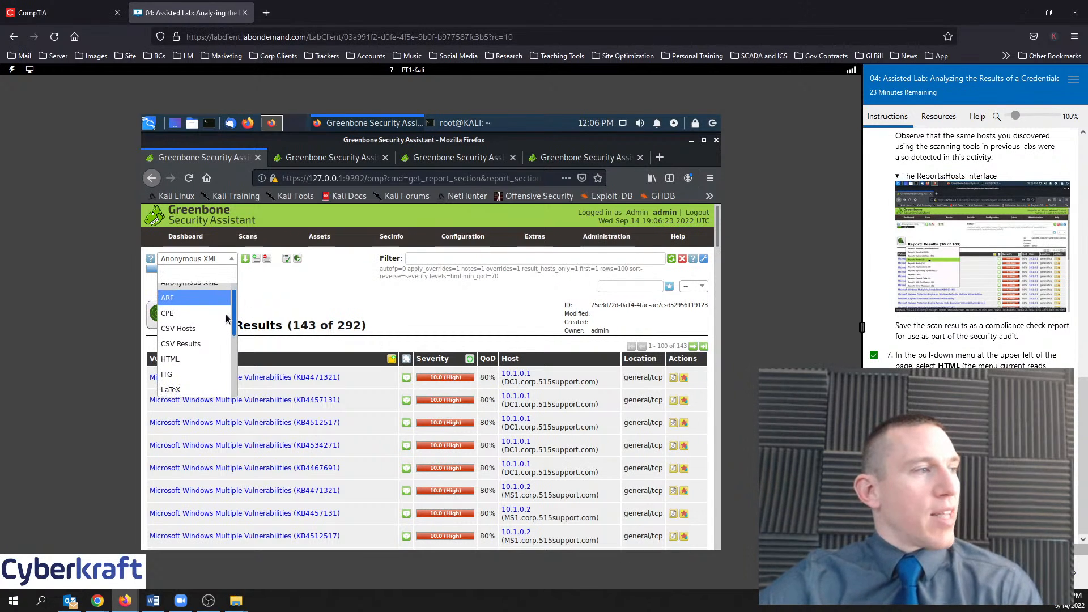
click(186, 356)
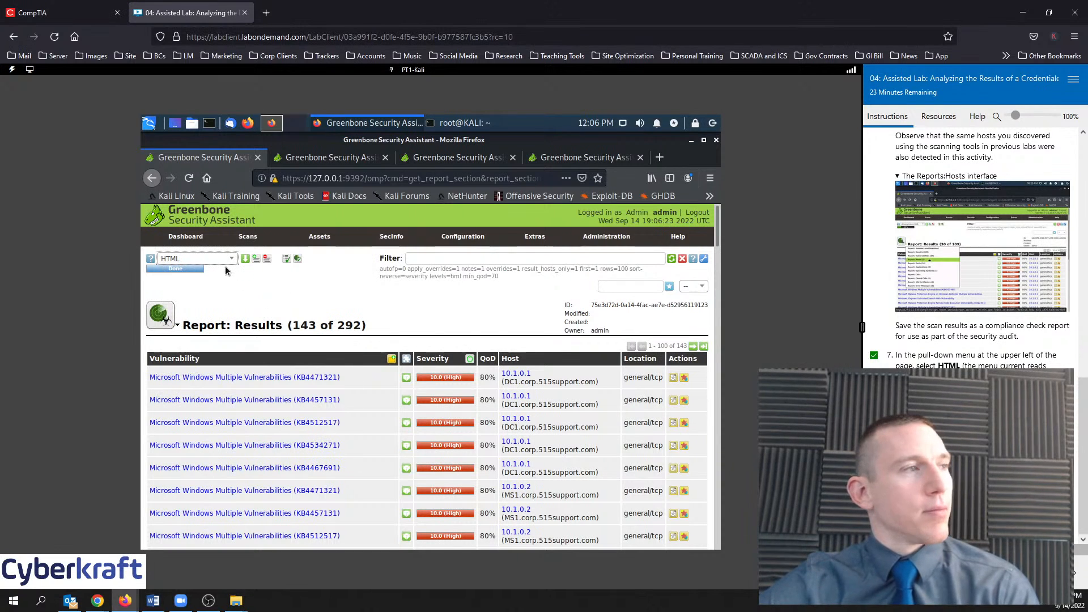
click(244, 260)
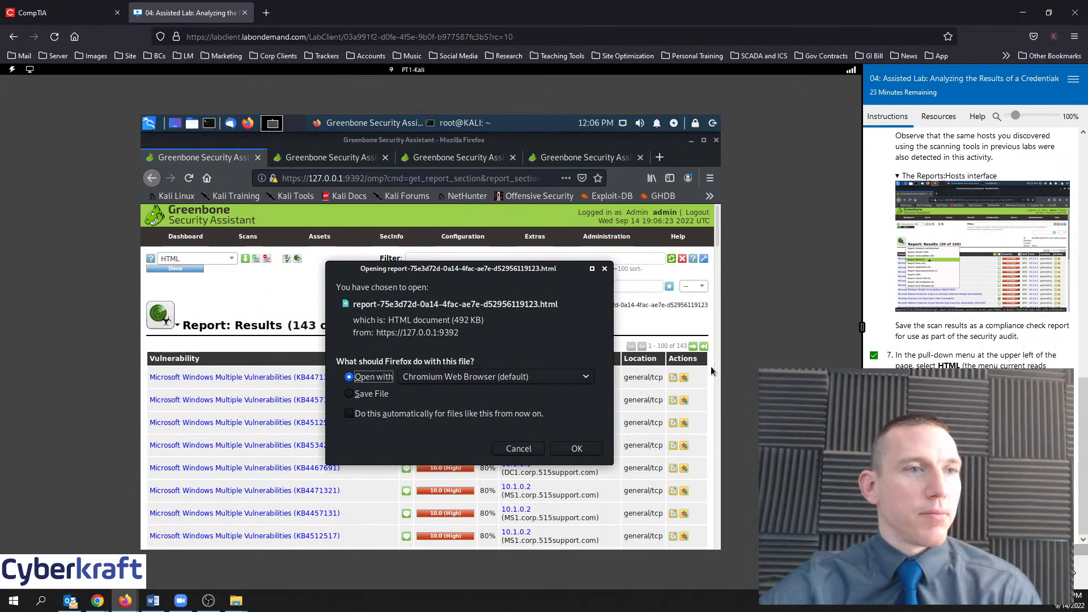
click(371, 397)
click(479, 381)
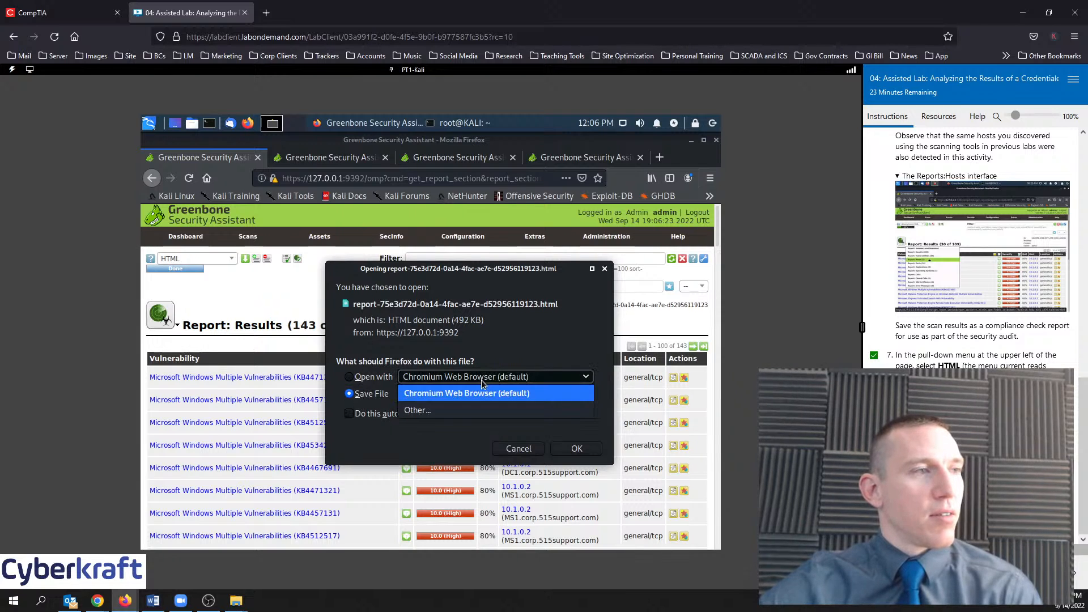
click(538, 352)
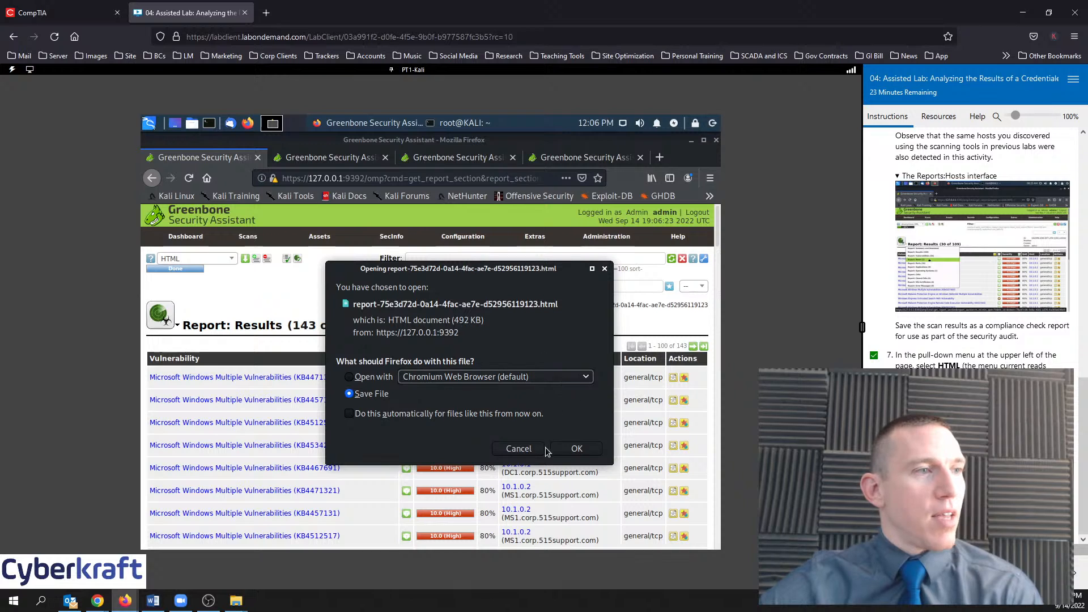
click(577, 447)
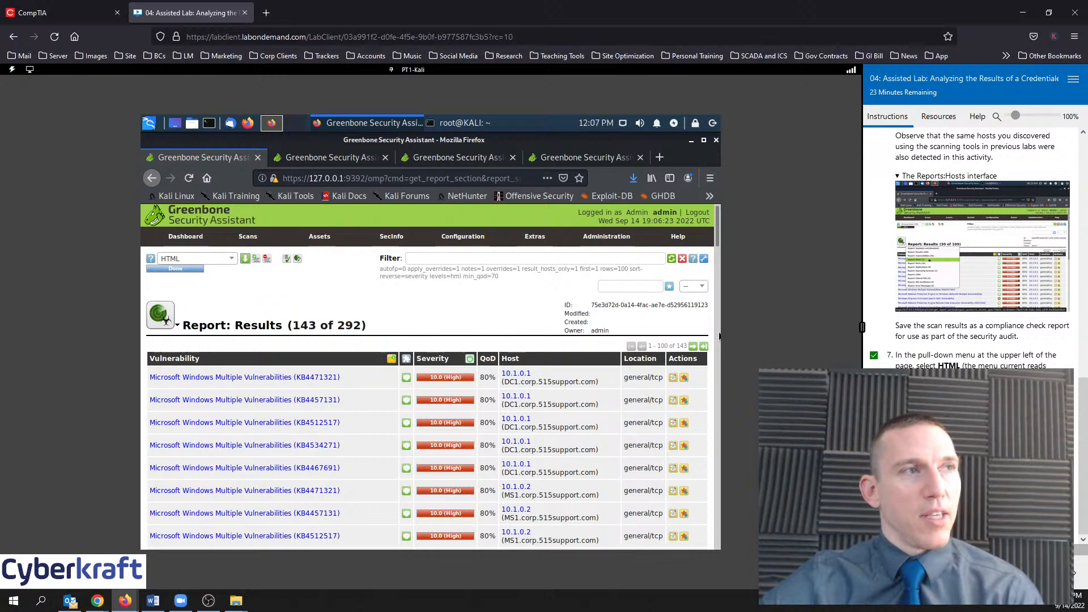
Switch to the lab guide and advance it to the Comprehensive questions page
key(alt+Tab)
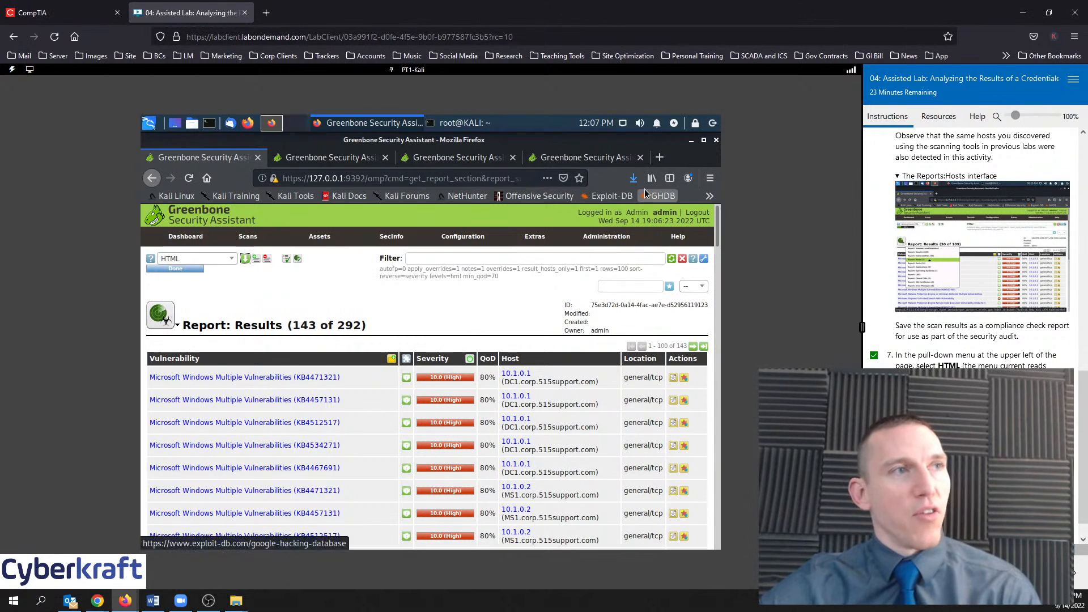
mouse_move(710, 238)
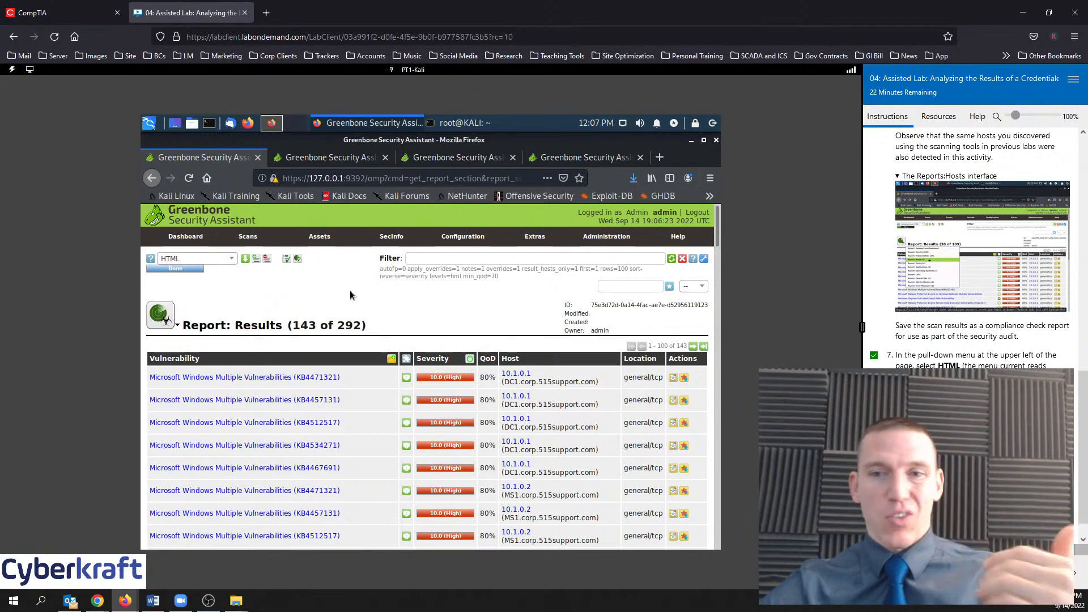
click(1063, 573)
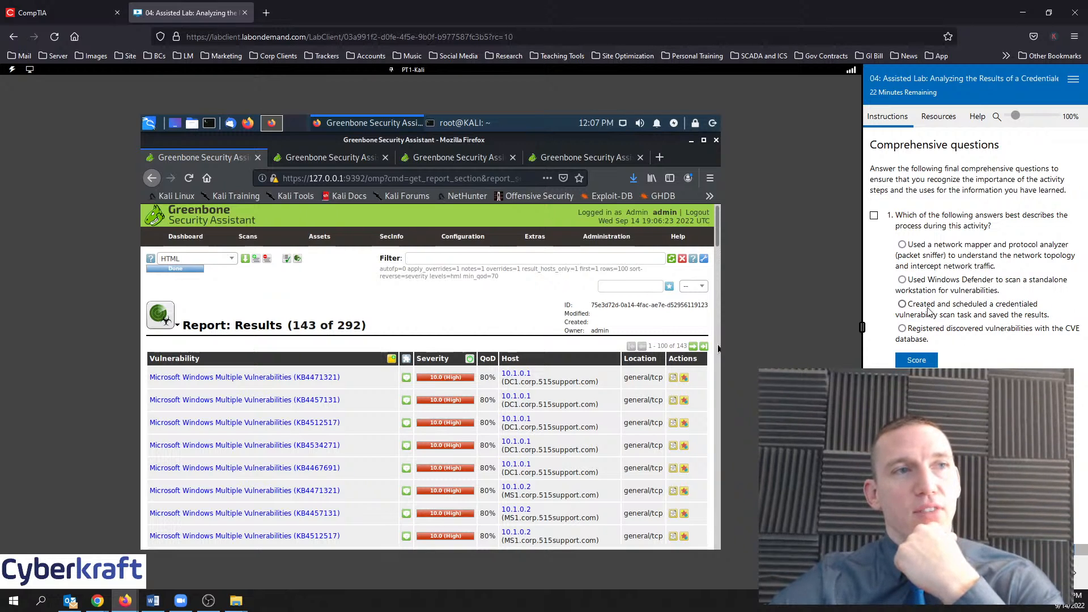
Score the credentialed-scan and publicly-known-vulnerabilities-reference answers, then proceed to Grade Lab
click(900, 302)
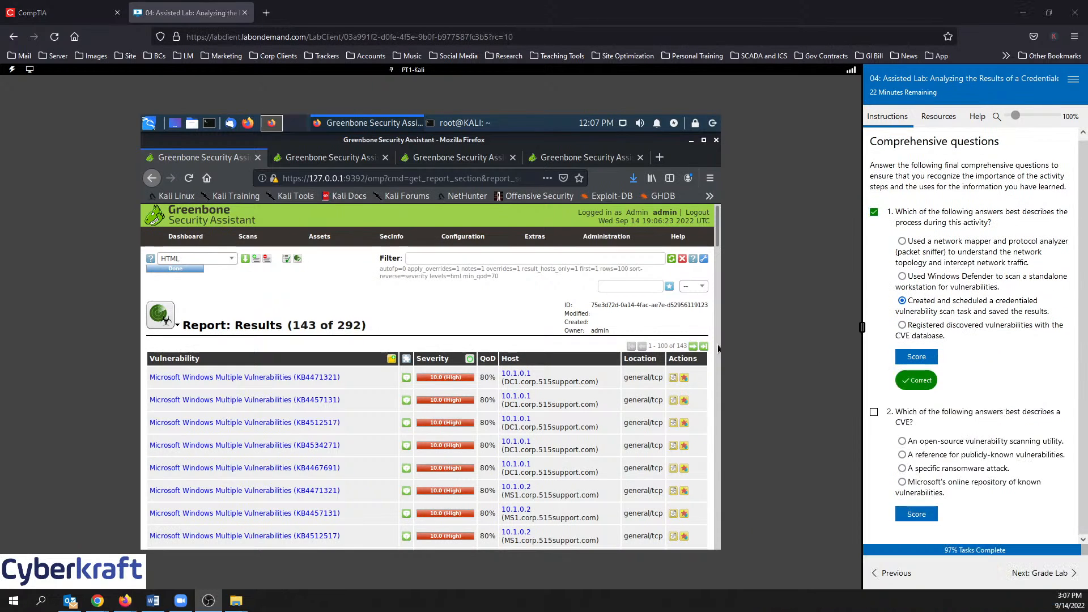
click(917, 357)
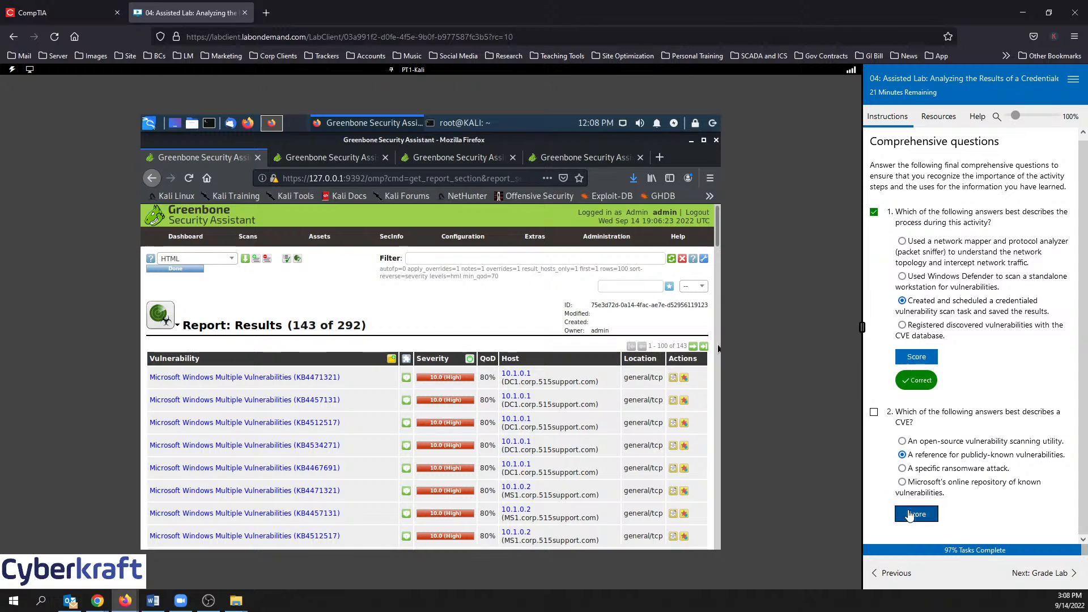
click(935, 516)
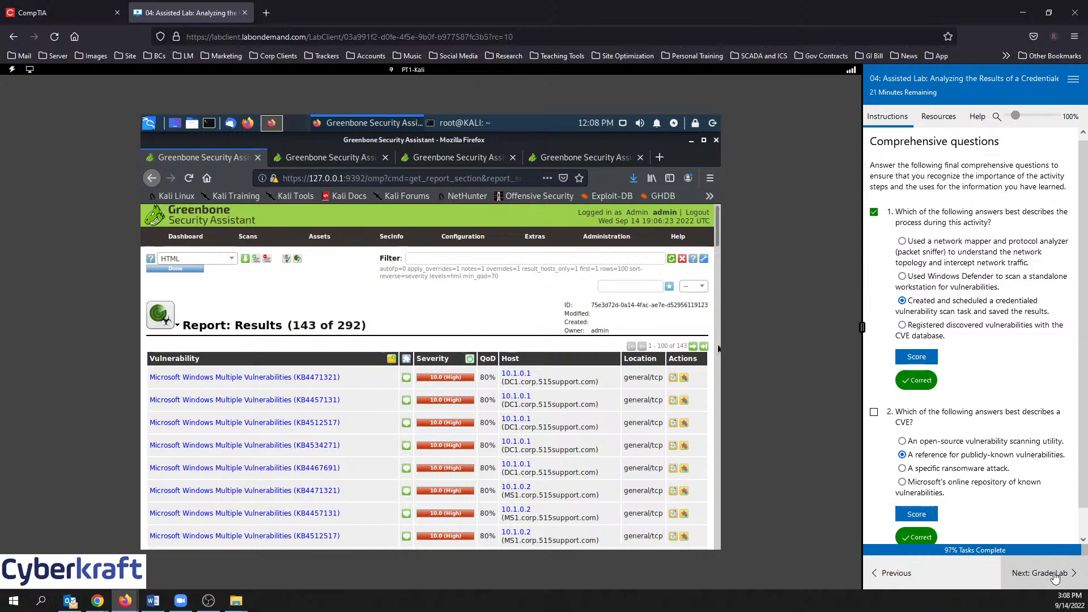
click(1043, 573)
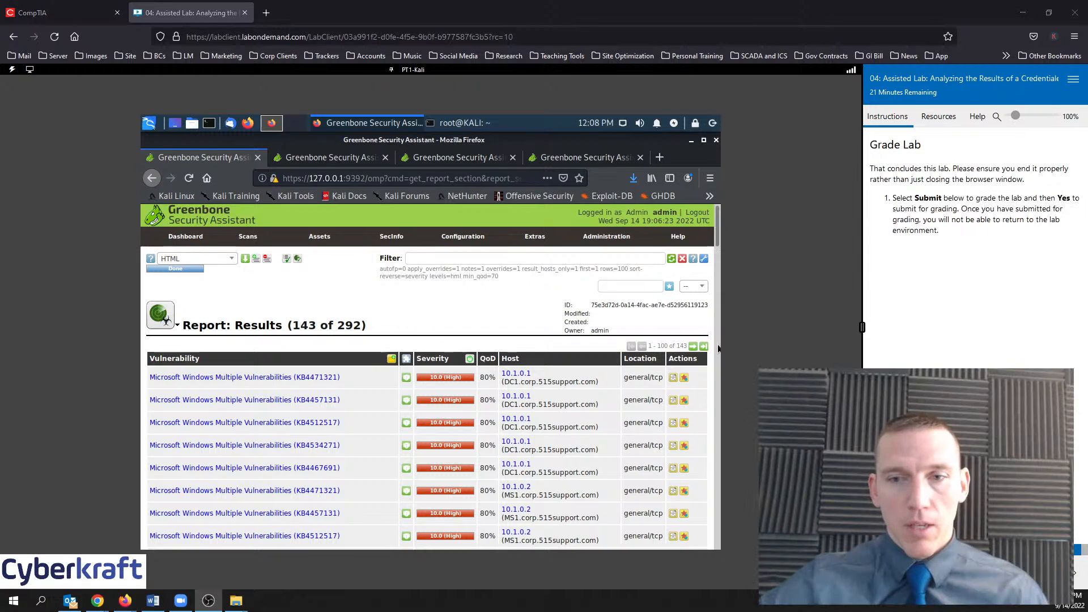